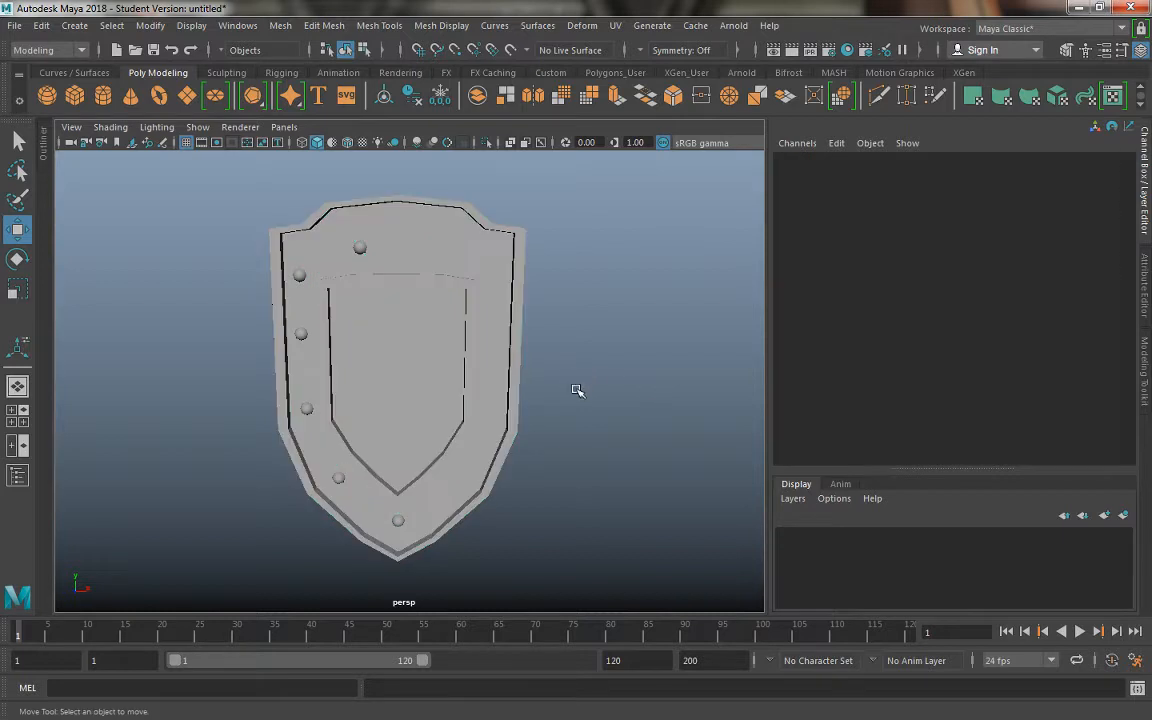
Examine the shield's front, border band and rivets from several angles, with the shield mesh selected.
{"action": "left_click_drag", "start_coordinate": [579, 393], "coordinate": [399, 328], "text": "alt"}
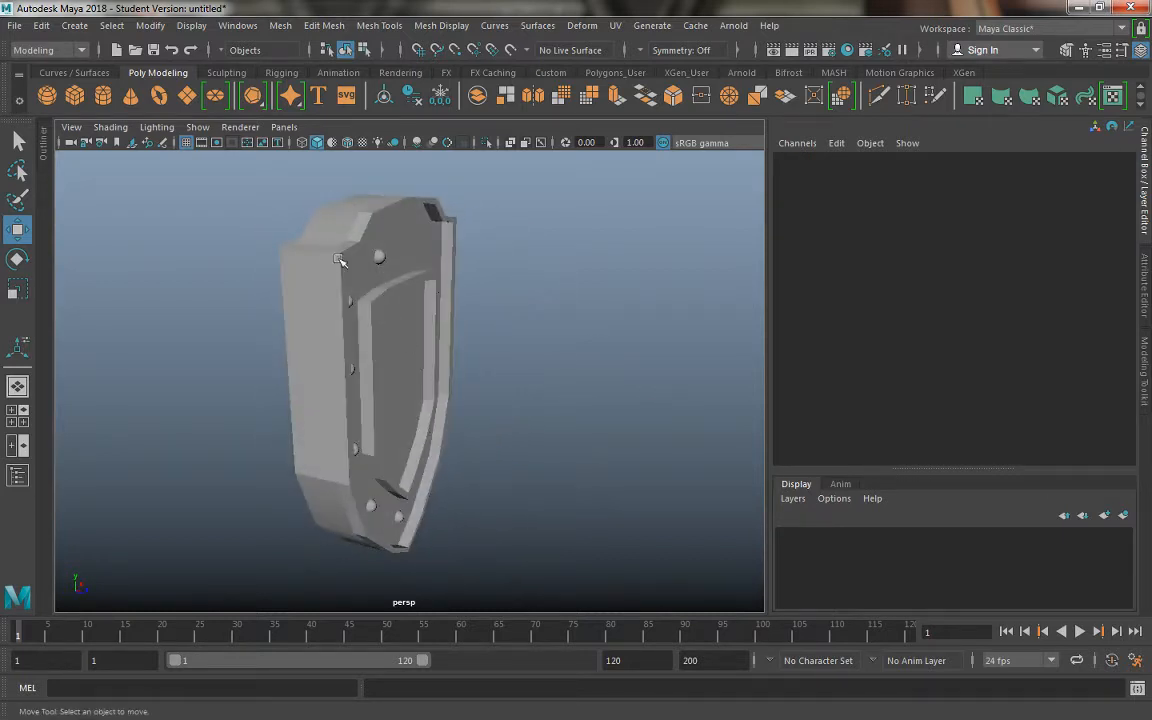
{"action": "left_click_drag", "start_coordinate": [339, 259], "coordinate": [250, 335], "text": "alt"}
{"action": "right_click_drag", "start_coordinate": [270, 337], "coordinate": [385, 354], "text": "alt"}
{"action": "left_click_drag", "start_coordinate": [385, 354], "coordinate": [262, 344], "text": "alt"}
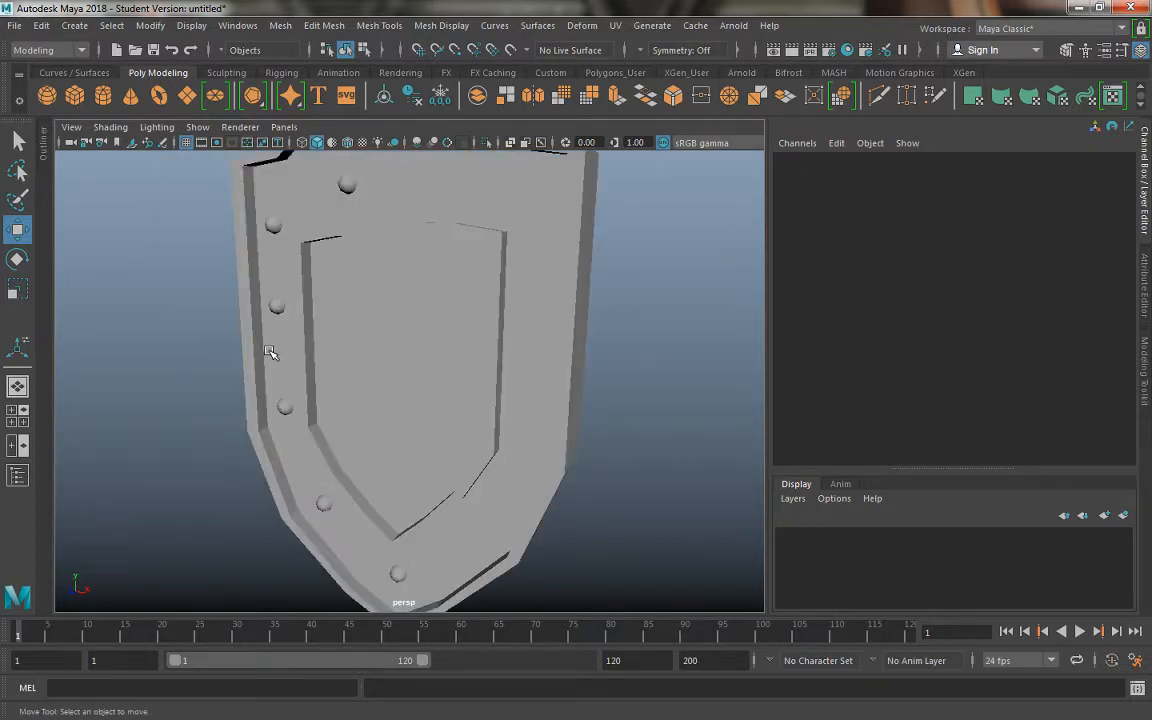
{"action": "left_click_drag", "start_coordinate": [336, 399], "coordinate": [373, 442], "text": "alt"}
{"action": "left_click", "coordinate": [373, 442]}
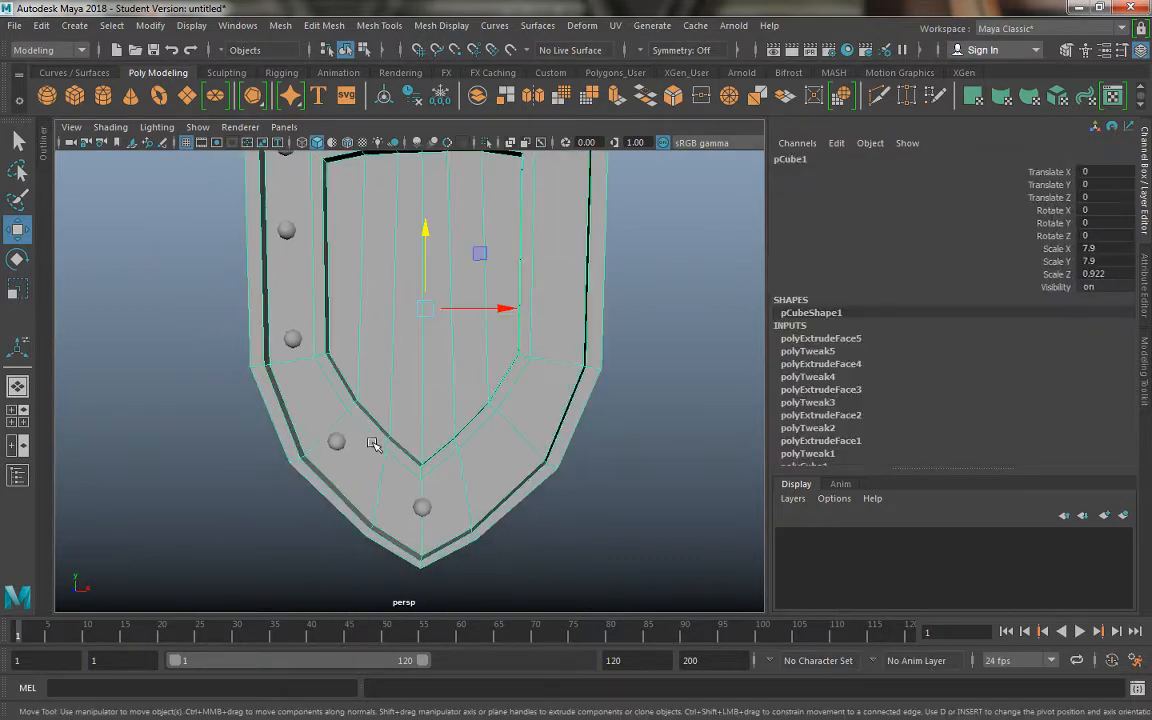
{"action": "left_click_drag", "start_coordinate": [466, 381], "coordinate": [421, 360], "text": "alt"}
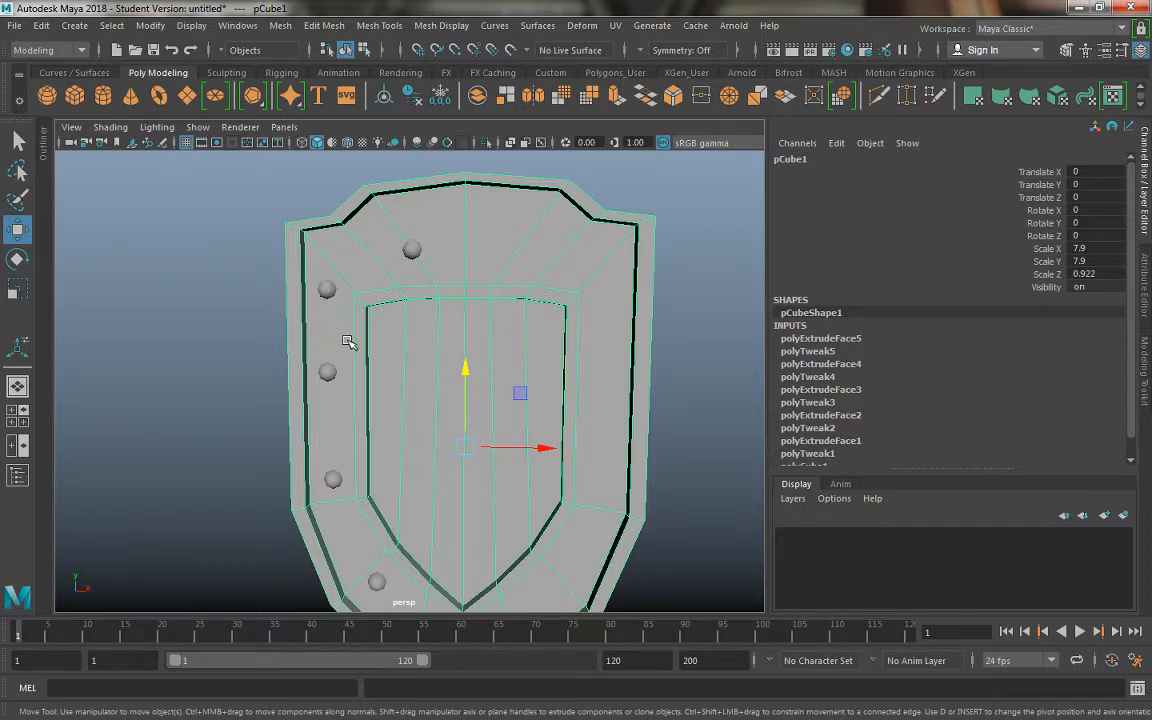
{"action": "middle_click_drag", "start_coordinate": [347, 342], "coordinate": [351, 292], "text": "alt"}
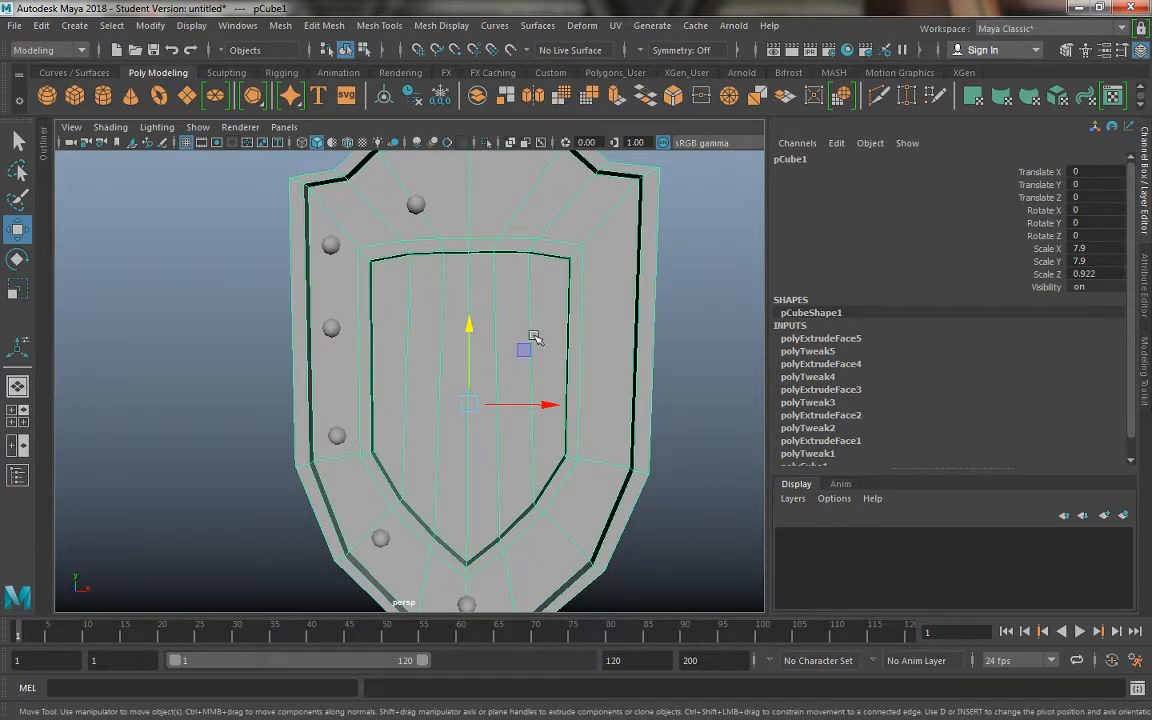
Select the full loop of faces forming the shield's border band beneath the rivets.
{"action": "right_click_drag", "start_coordinate": [440, 192], "coordinate": [442, 229]}
{"action": "left_click", "coordinate": [450, 196]}
{"action": "left_click", "coordinate": [449, 196]}
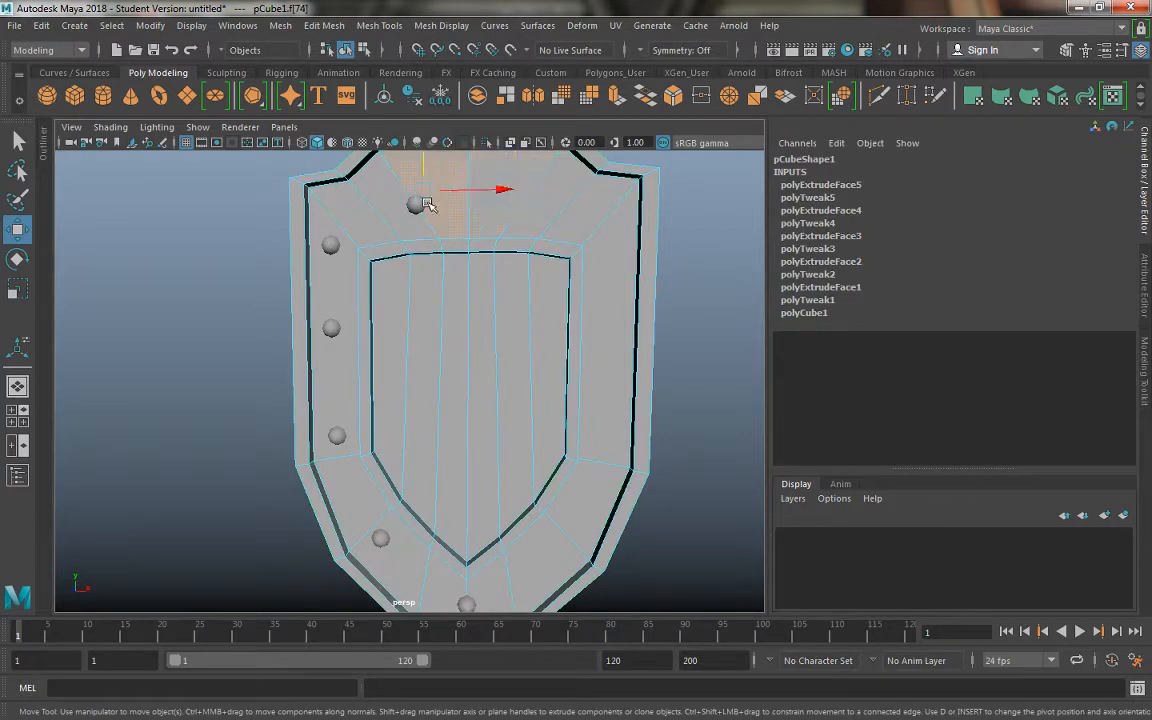
{"action": "double_click", "coordinate": [393, 202]}
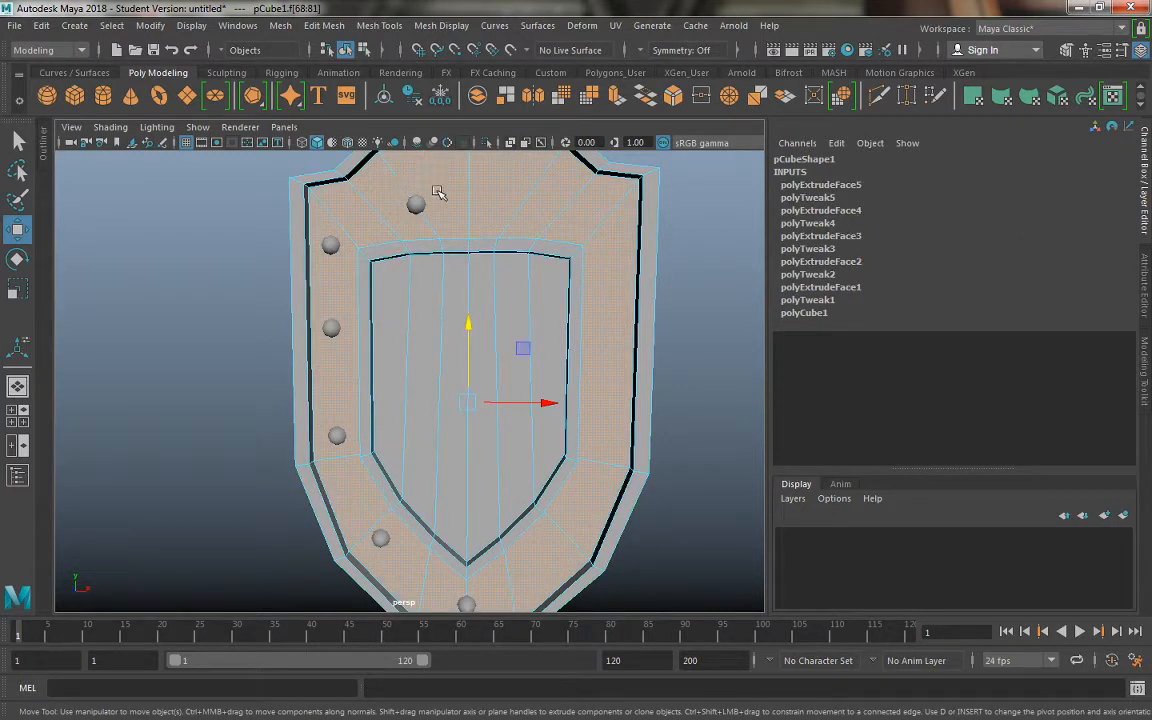
{"action": "left_click", "coordinate": [438, 193]}
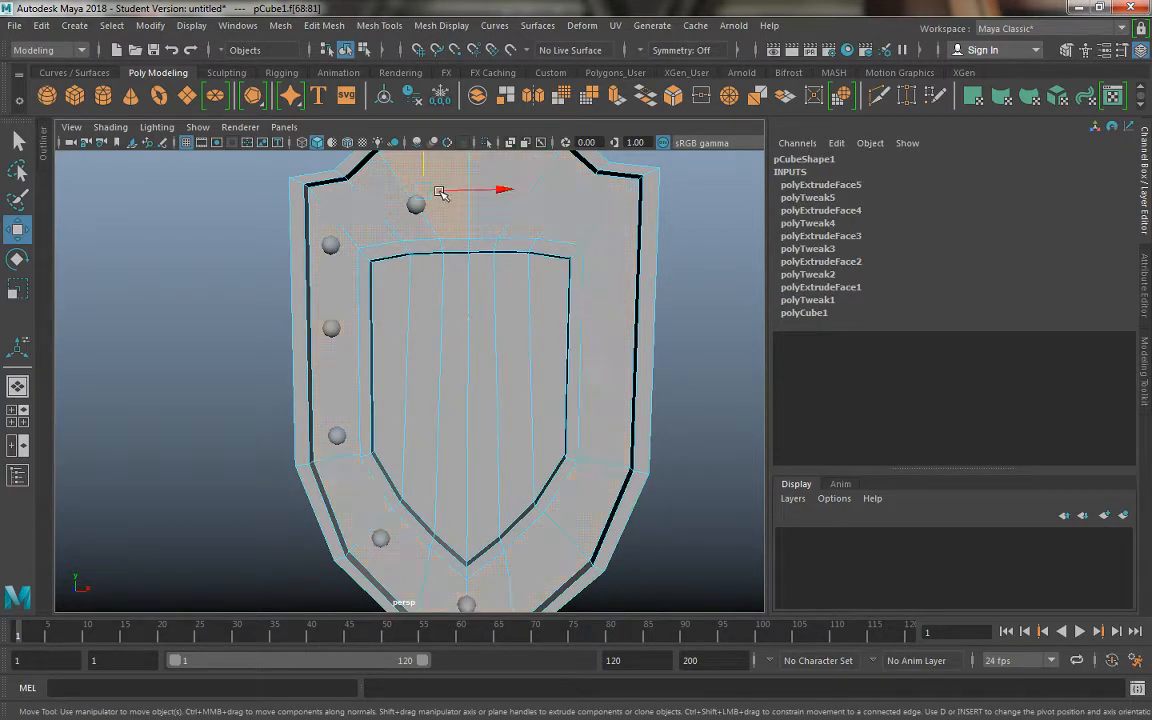
{"action": "double_click", "coordinate": [387, 189]}
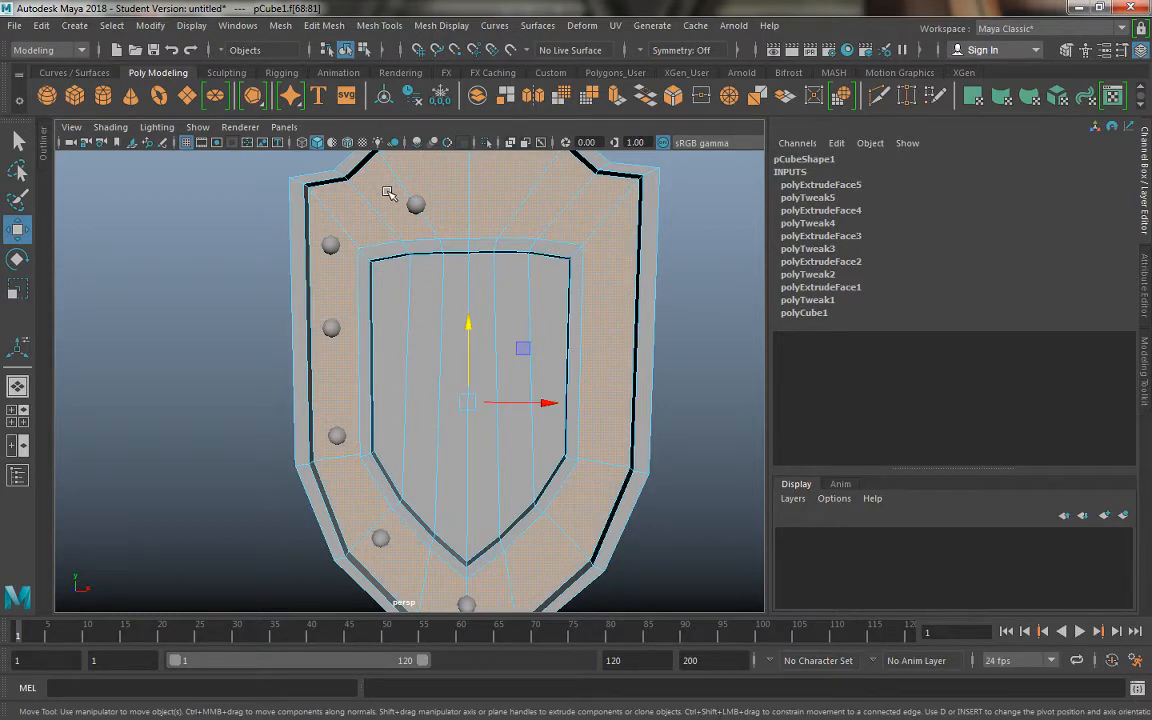
Try adding linear divisions to the border faces with 2 in U and 1 in V, and undo them.
{"action": "right_click", "coordinate": [388, 193], "text": "shift"}
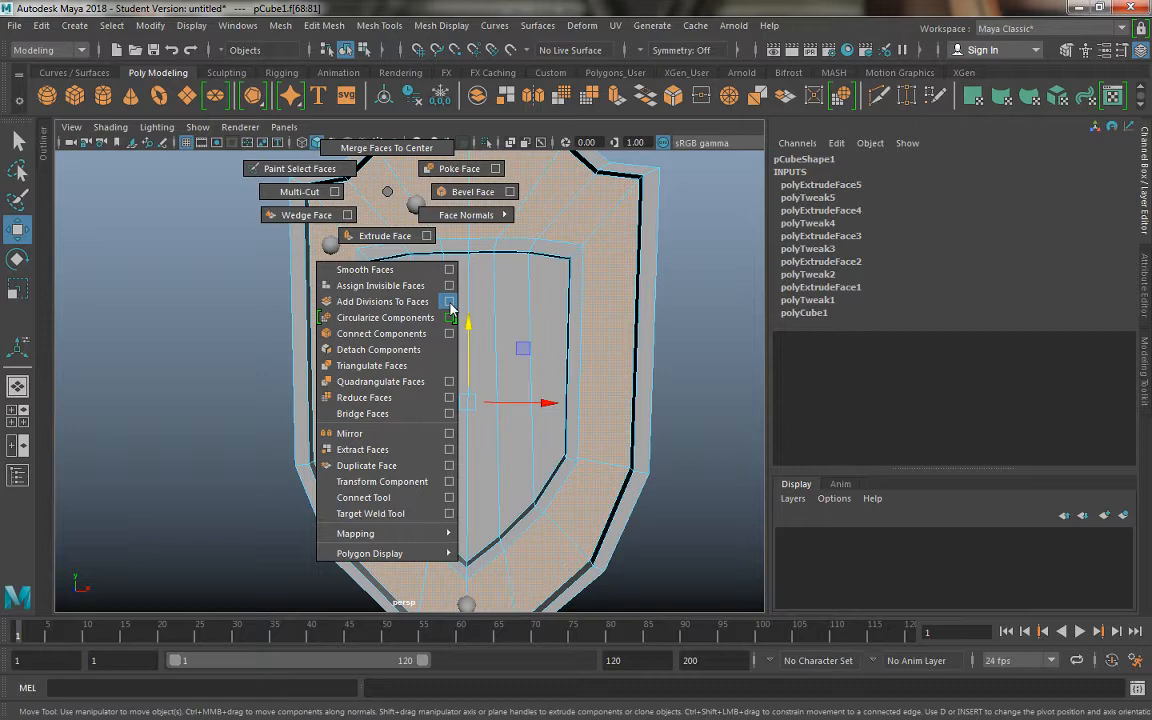
{"action": "left_click", "coordinate": [450, 301]}
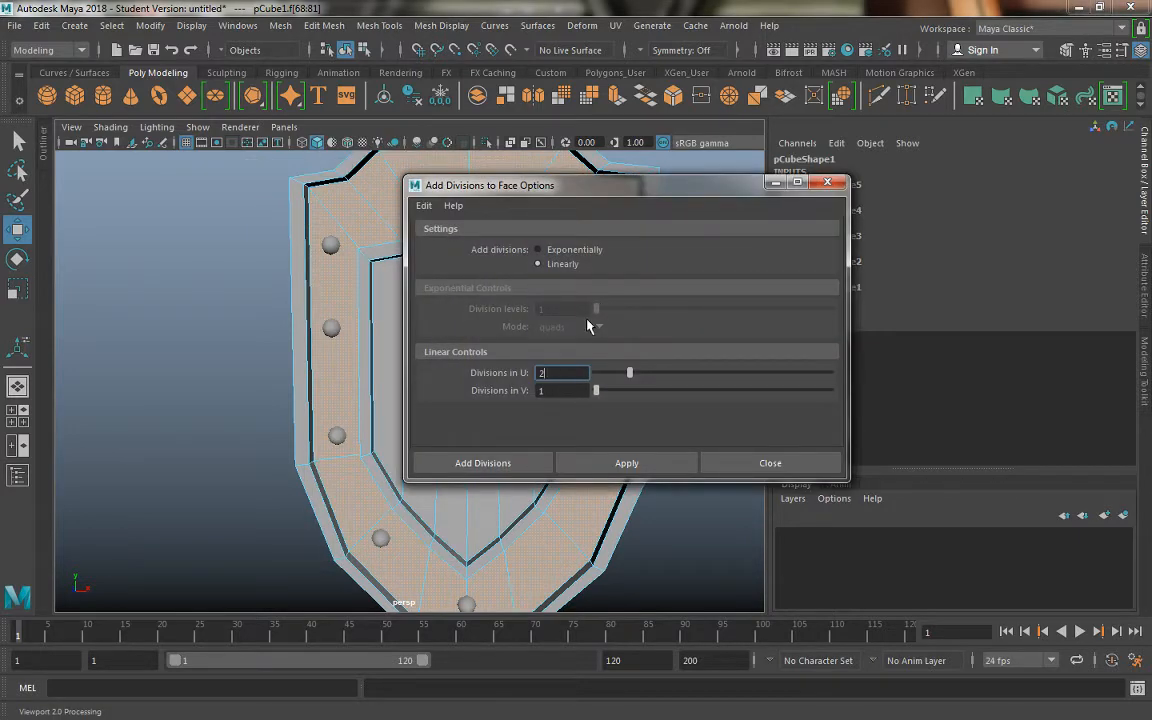
{"action": "left_click_drag", "start_coordinate": [631, 189], "coordinate": [788, 260]}
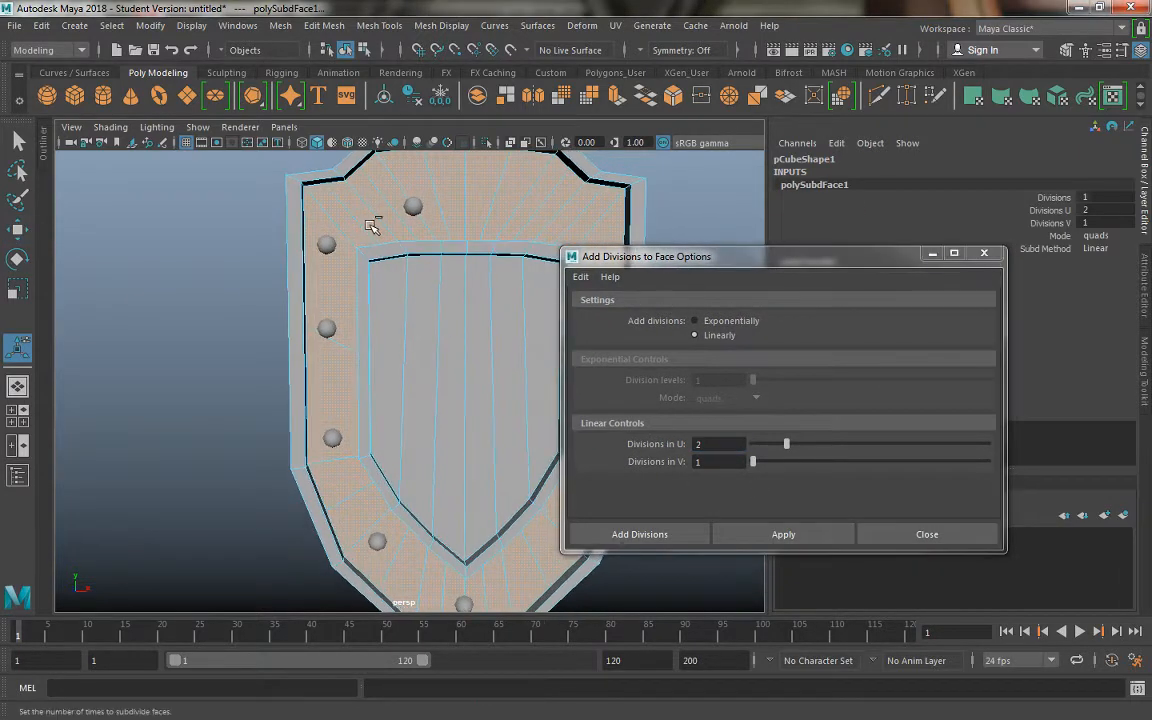
{"action": "key", "text": "ctrl+z"}
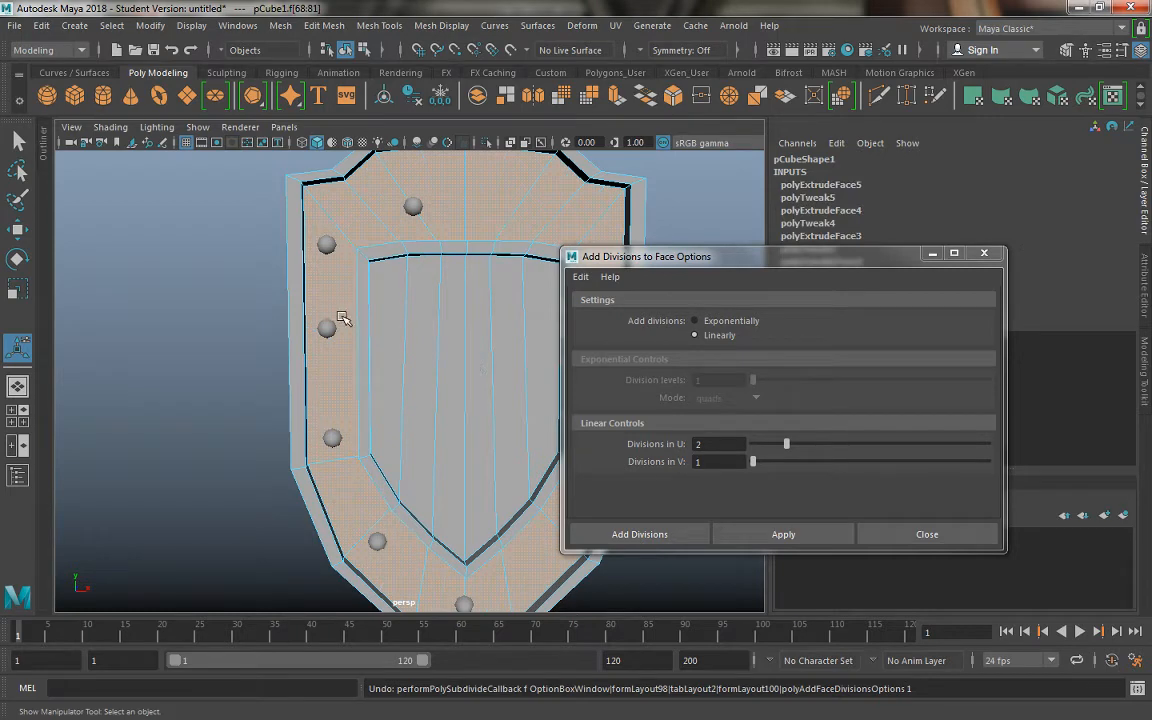
Subdivide the selected border faces linearly with 1 division in U and 2 in V, and close the options.
{"action": "left_click_drag", "start_coordinate": [340, 318], "coordinate": [312, 345], "text": "alt"}
{"action": "left_click", "coordinate": [779, 461]}
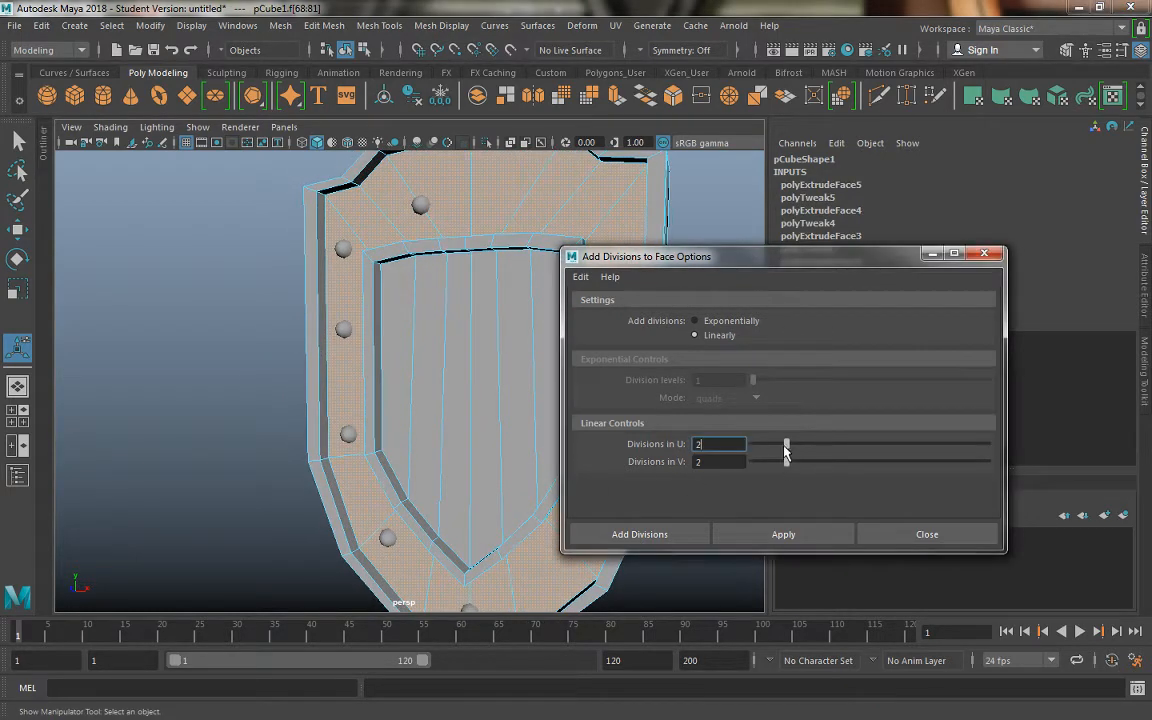
{"action": "left_click_drag", "start_coordinate": [786, 447], "coordinate": [735, 481]}
{"action": "mouse_move", "coordinate": [670, 256]}
{"action": "left_mouse_down"}
{"action": "mouse_move", "coordinate": [664, 276]}
{"action": "mouse_move", "coordinate": [666, 252]}
{"action": "left_mouse_up"}
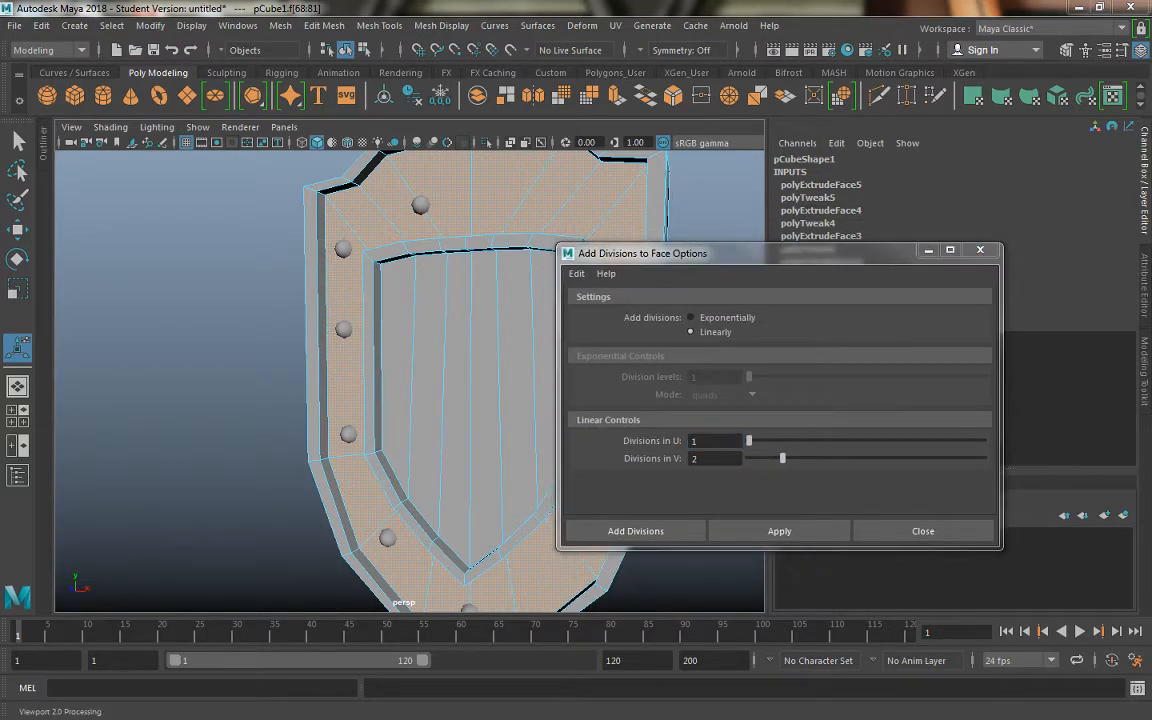
{"action": "left_click_drag", "start_coordinate": [344, 373], "coordinate": [393, 377], "text": "alt"}
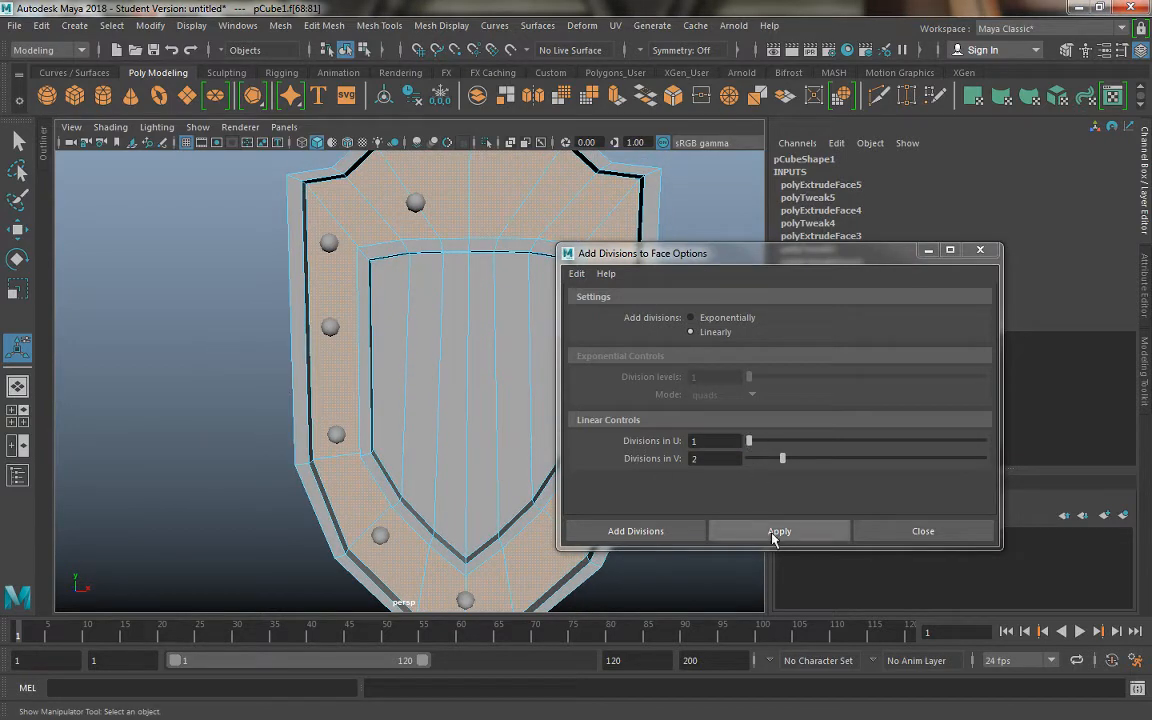
{"action": "left_click_drag", "start_coordinate": [449, 290], "coordinate": [504, 380], "text": "alt"}
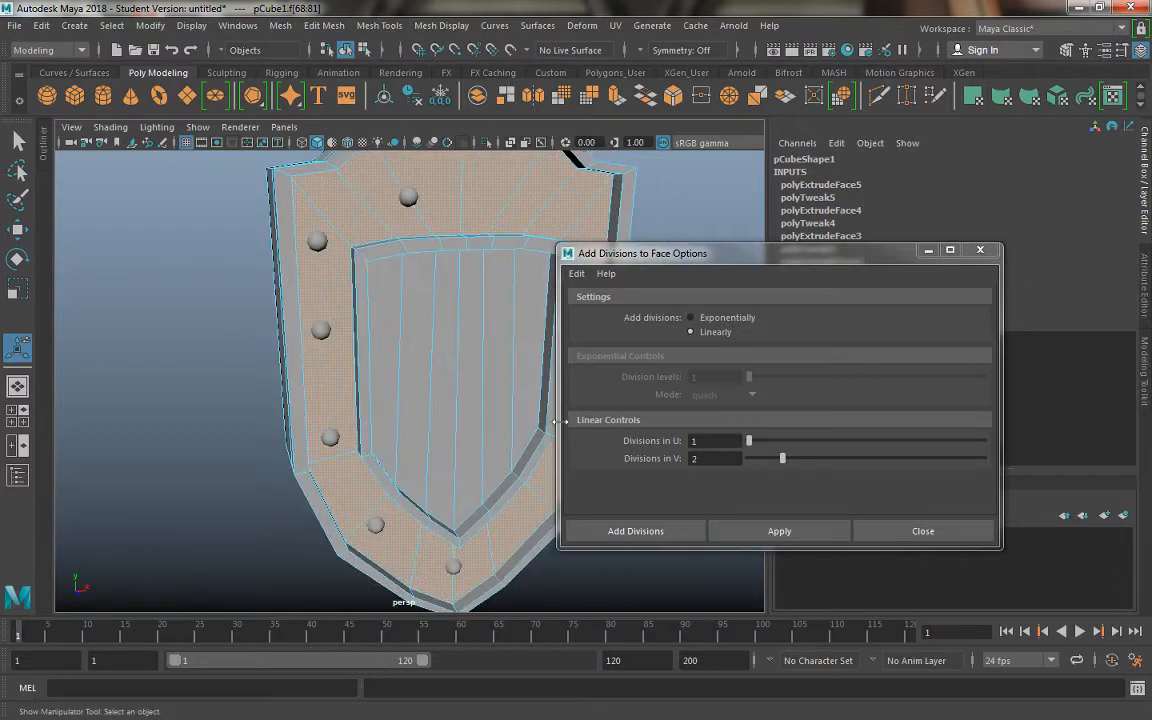
{"action": "left_click", "coordinate": [767, 531]}
{"action": "left_click_drag", "start_coordinate": [403, 432], "coordinate": [336, 296], "text": "alt"}
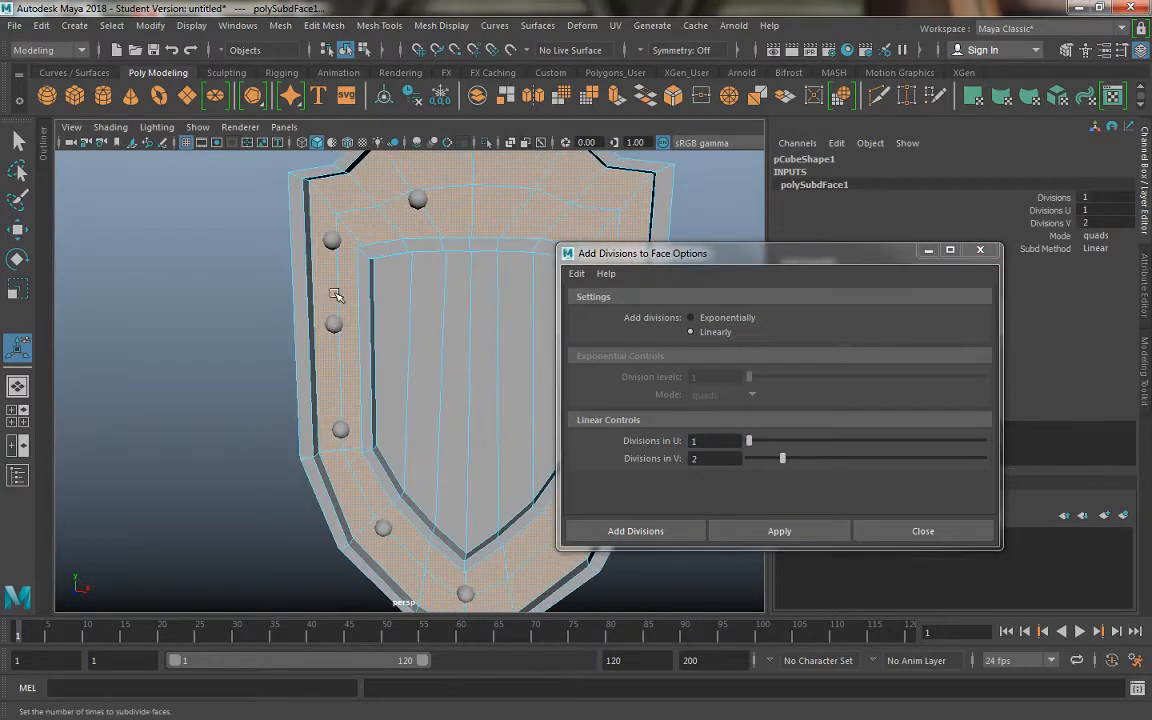
{"action": "left_click", "coordinate": [900, 531]}
Check the new edge loop around the border band and return the shield to object mode.
{"action": "left_click_drag", "start_coordinate": [449, 237], "coordinate": [404, 195], "text": "alt"}
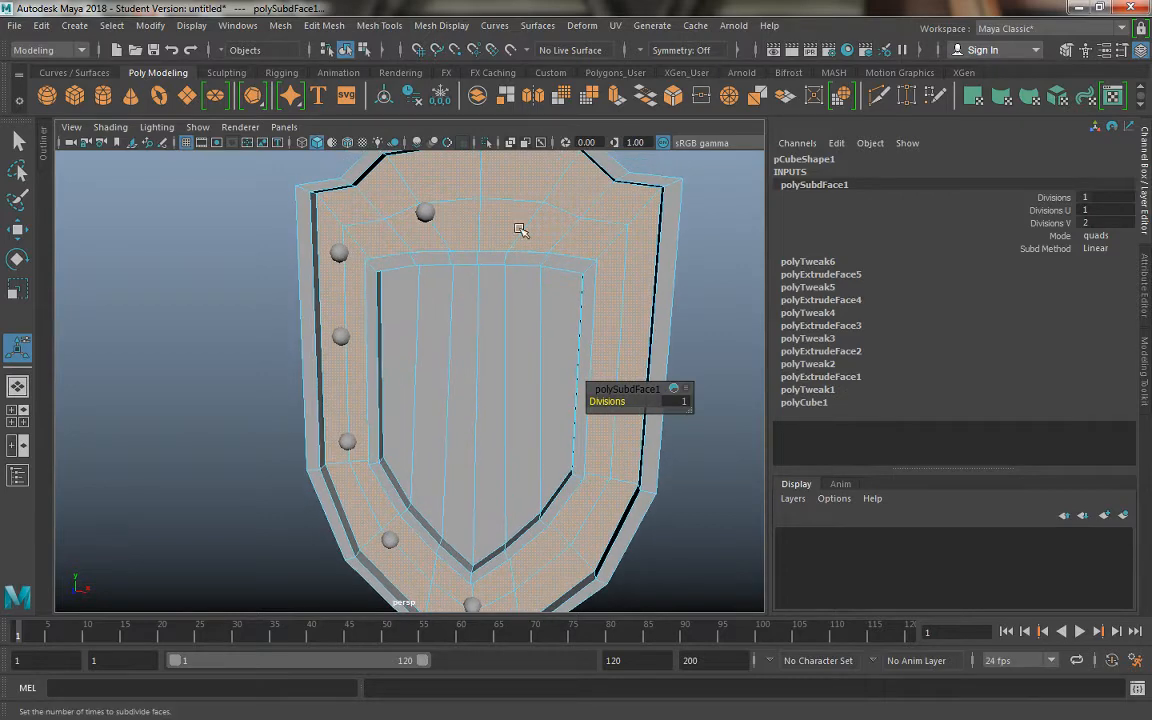
{"action": "mouse_move", "coordinate": [441, 273]}
{"action": "left_mouse_down", "text": "alt"}
{"action": "mouse_move", "coordinate": [463, 273]}
{"action": "mouse_move", "coordinate": [455, 257]}
{"action": "mouse_move", "coordinate": [423, 258]}
{"action": "left_mouse_up", "text": "alt"}
{"action": "middle_click_drag", "start_coordinate": [423, 258], "coordinate": [411, 319], "text": "alt"}
{"action": "scroll", "coordinate": [411, 319], "scroll_direction": "down", "scroll_amount": 1}
{"action": "left_click_drag", "start_coordinate": [419, 311], "coordinate": [420, 243], "text": "alt"}
{"action": "right_click_drag", "start_coordinate": [420, 243], "coordinate": [488, 221]}
{"action": "left_click_drag", "start_coordinate": [488, 221], "coordinate": [432, 336], "text": "alt"}
{"action": "scroll", "coordinate": [432, 336], "scroll_direction": "up", "scroll_amount": 2}
{"action": "scroll", "coordinate": [424, 283], "scroll_direction": "up", "scroll_amount": 3}
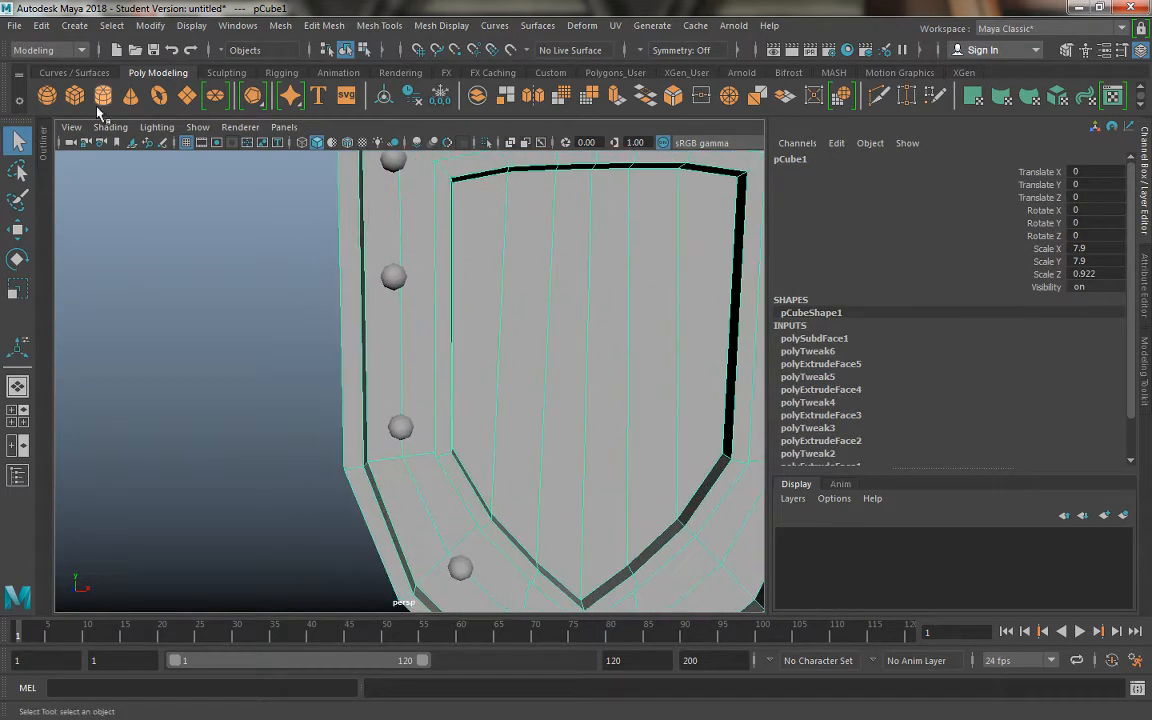
Turn on wireframe on shaded display and compare the side rivets with the border's new centre edge.
{"action": "left_click", "coordinate": [109, 128]}
{"action": "left_click", "coordinate": [154, 272]}
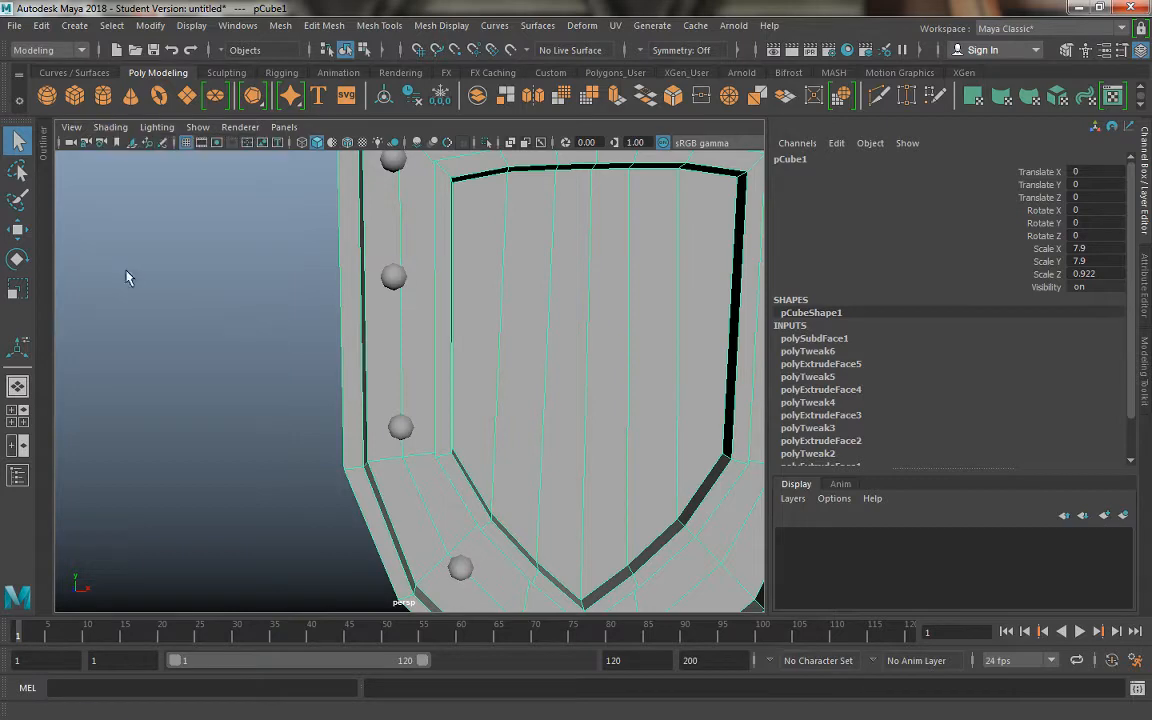
{"action": "left_click_drag", "start_coordinate": [129, 275], "coordinate": [345, 352], "text": "alt"}
{"action": "scroll", "coordinate": [345, 354], "scroll_direction": "up", "scroll_amount": 3}
{"action": "middle_click_drag", "start_coordinate": [345, 355], "coordinate": [376, 412], "text": "alt"}
{"action": "left_click_drag", "start_coordinate": [376, 412], "coordinate": [328, 408], "text": "alt"}
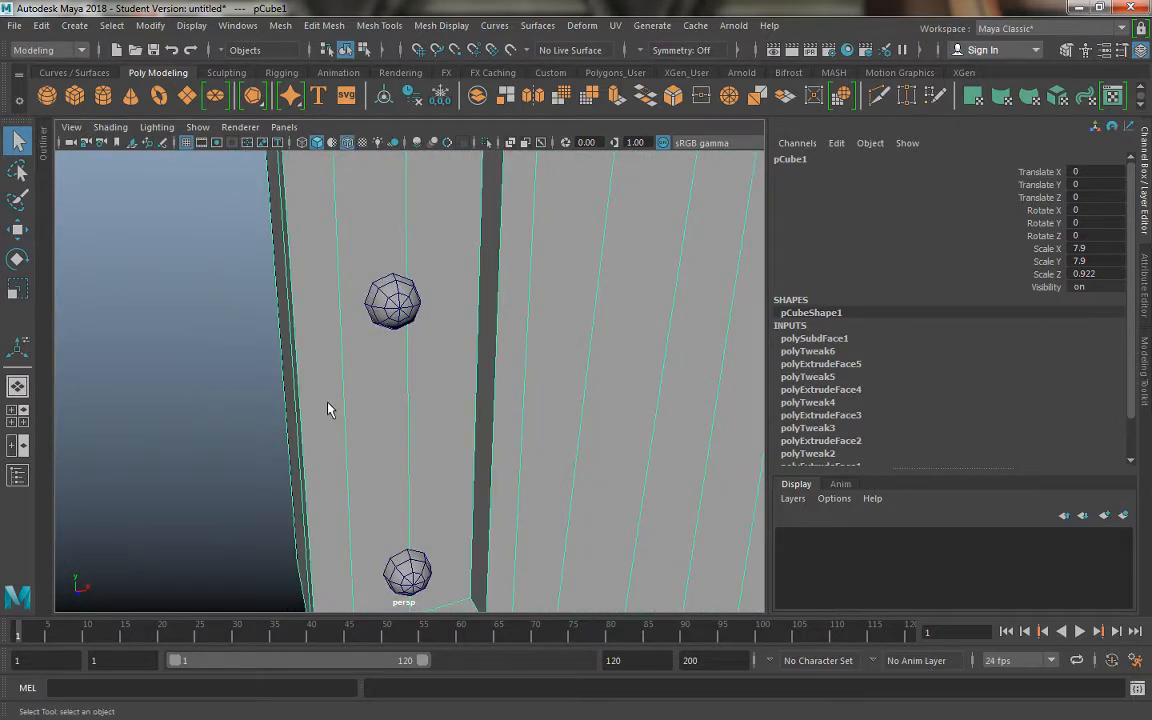
{"action": "left_click_drag", "start_coordinate": [355, 391], "coordinate": [324, 265], "text": "alt"}
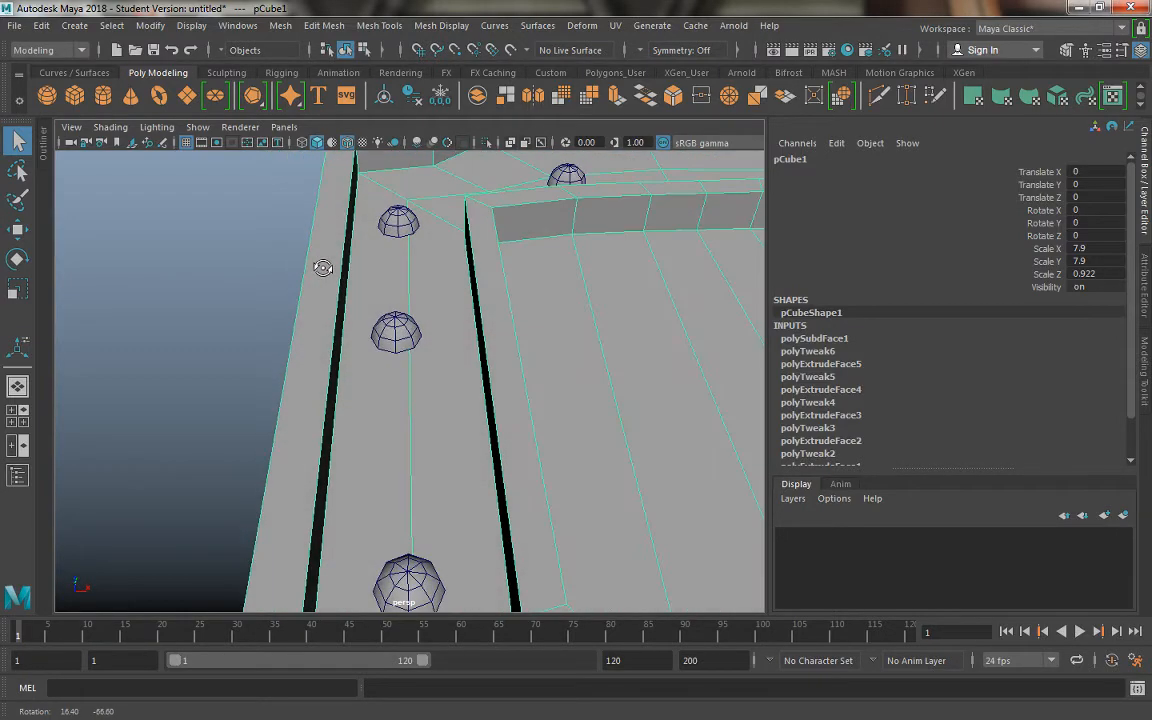
Shift the left border band's vertical centre edge along X toward the rivet line, using Object X symmetry.
{"action": "right_click_drag", "start_coordinate": [406, 250], "coordinate": [406, 200]}
{"action": "left_click", "coordinate": [409, 266]}
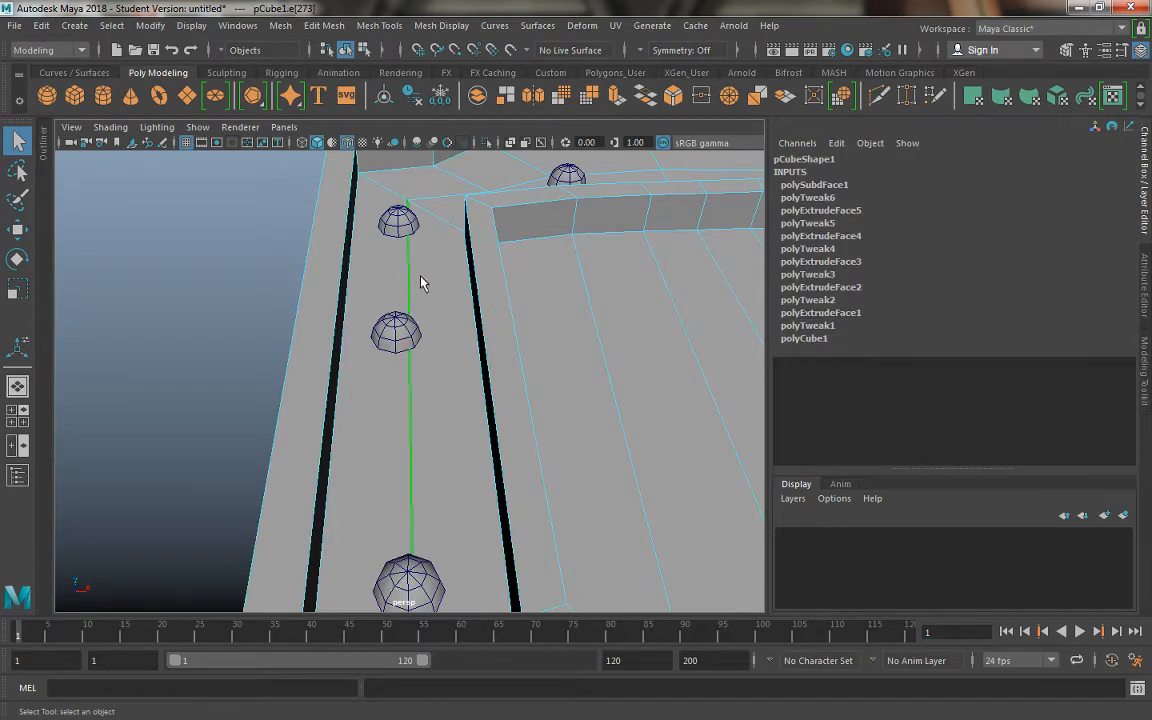
{"action": "key", "text": "w"}
{"action": "left_click_drag", "start_coordinate": [488, 354], "coordinate": [441, 233]}
{"action": "key", "text": "ctrl+z"}
{"action": "key", "text": "w"}
{"action": "left_click", "coordinate": [436, 329]}
{"action": "key", "text": "w"}
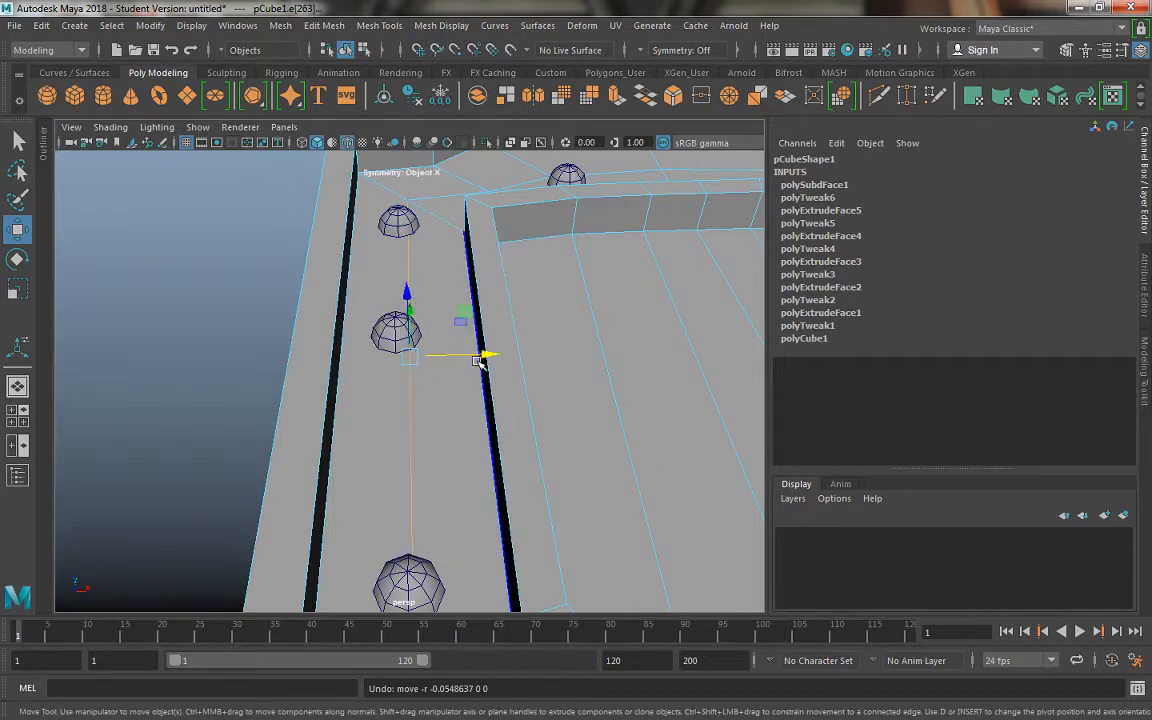
{"action": "left_click_drag", "start_coordinate": [481, 352], "coordinate": [423, 347]}
Select both the inner and outer face loops of the divided border band.
{"action": "right_click_drag", "start_coordinate": [423, 347], "coordinate": [405, 362], "text": "alt"}
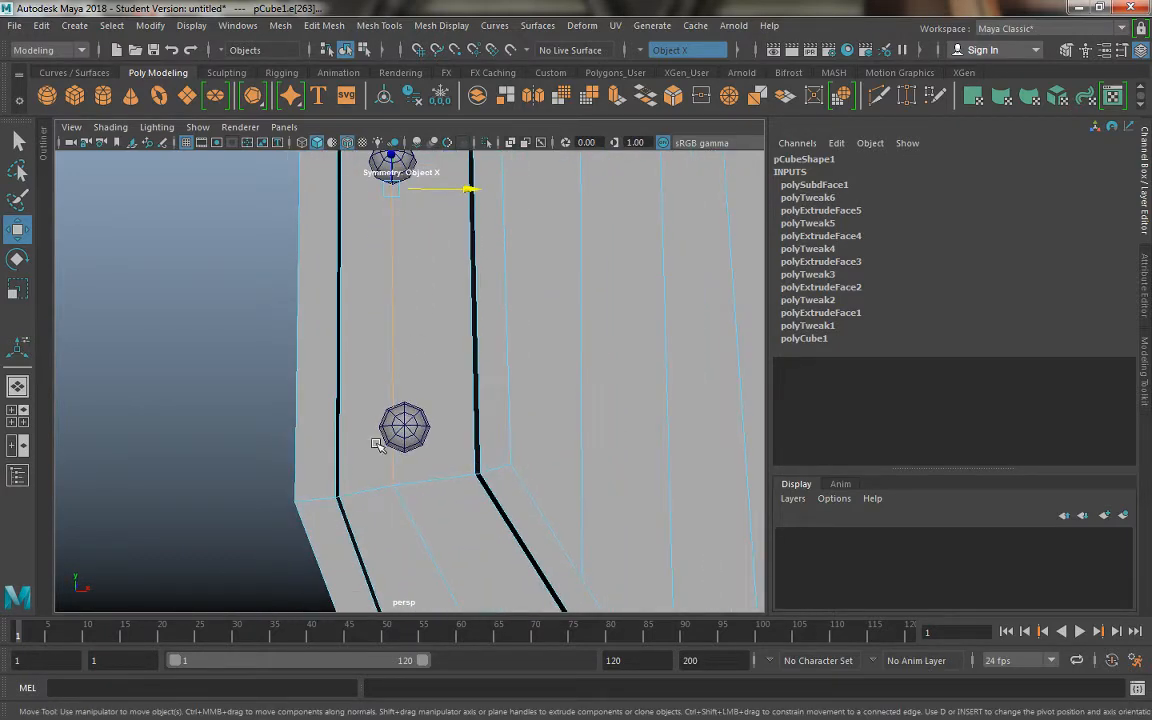
{"action": "right_click_drag", "start_coordinate": [549, 334], "coordinate": [517, 351], "text": "alt"}
{"action": "left_click_drag", "start_coordinate": [517, 351], "coordinate": [507, 419], "text": "alt"}
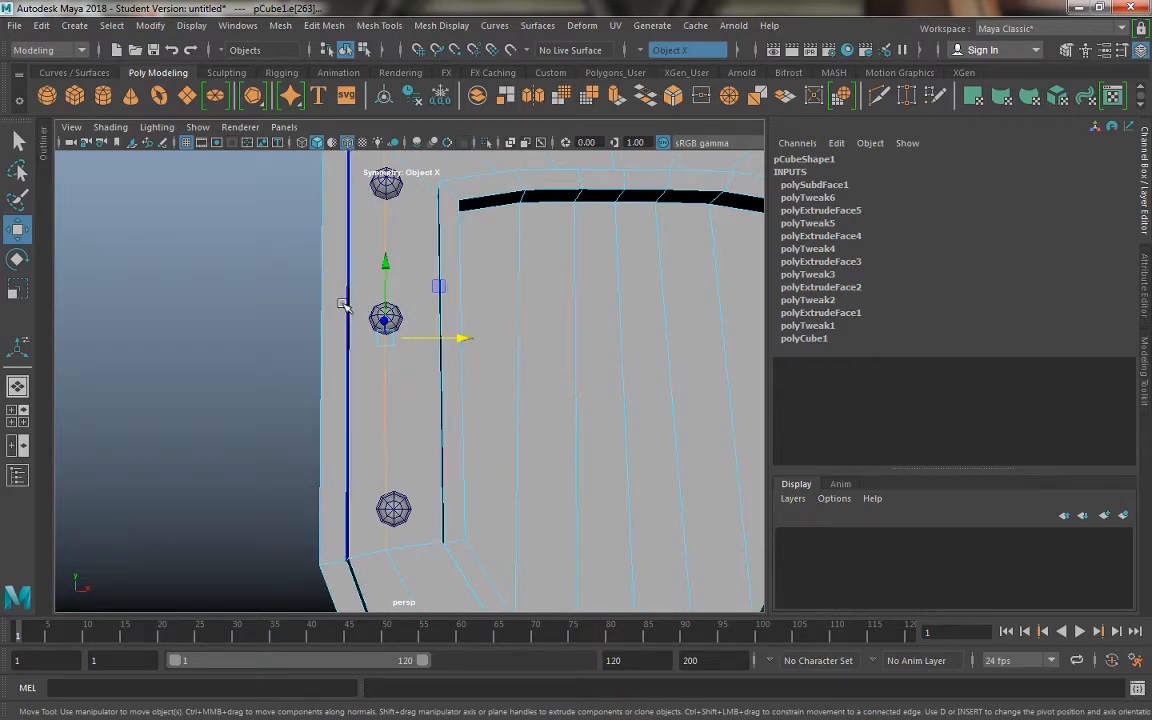
{"action": "middle_click_drag", "start_coordinate": [360, 350], "coordinate": [360, 437], "text": "alt"}
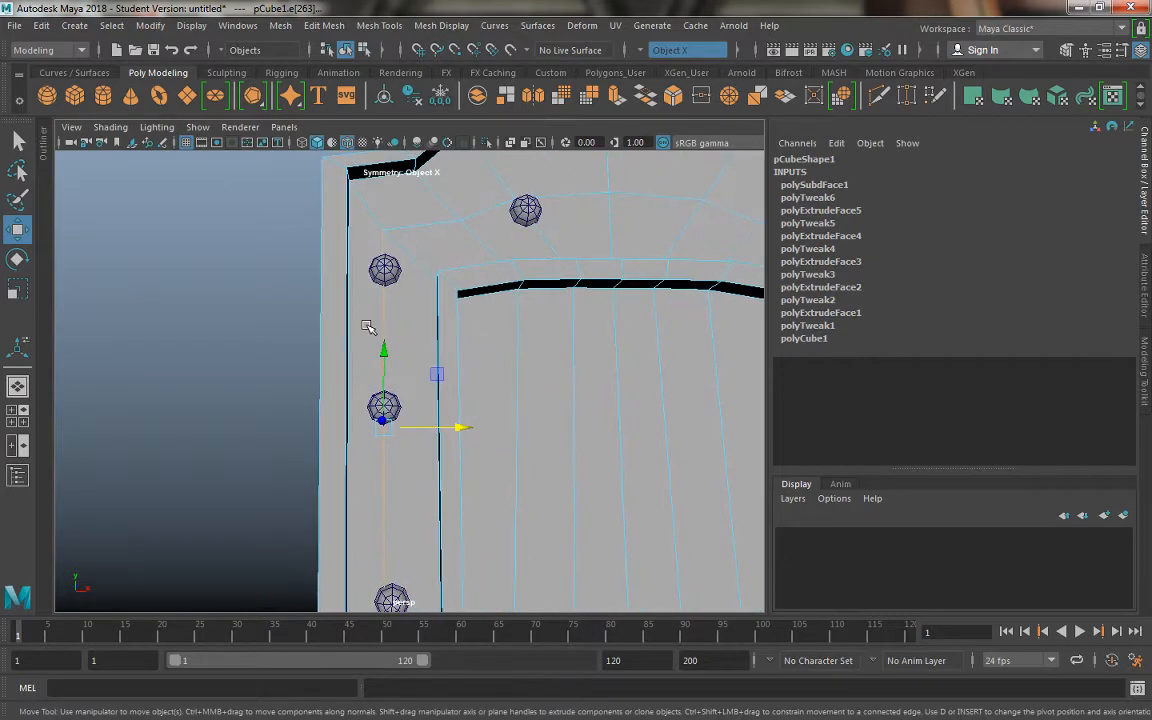
{"action": "right_click_drag", "start_coordinate": [412, 237], "coordinate": [417, 267]}
{"action": "double_click", "coordinate": [416, 270]}
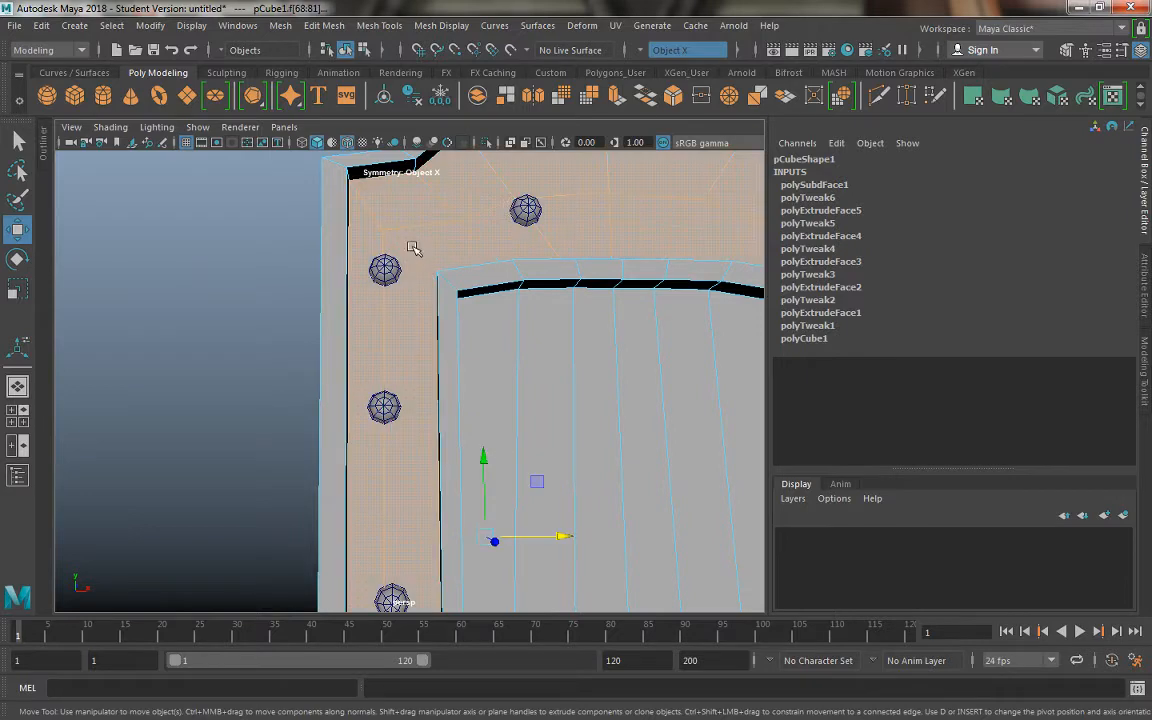
{"action": "left_click", "coordinate": [420, 249]}
{"action": "double_click", "coordinate": [414, 283], "text": "shift"}
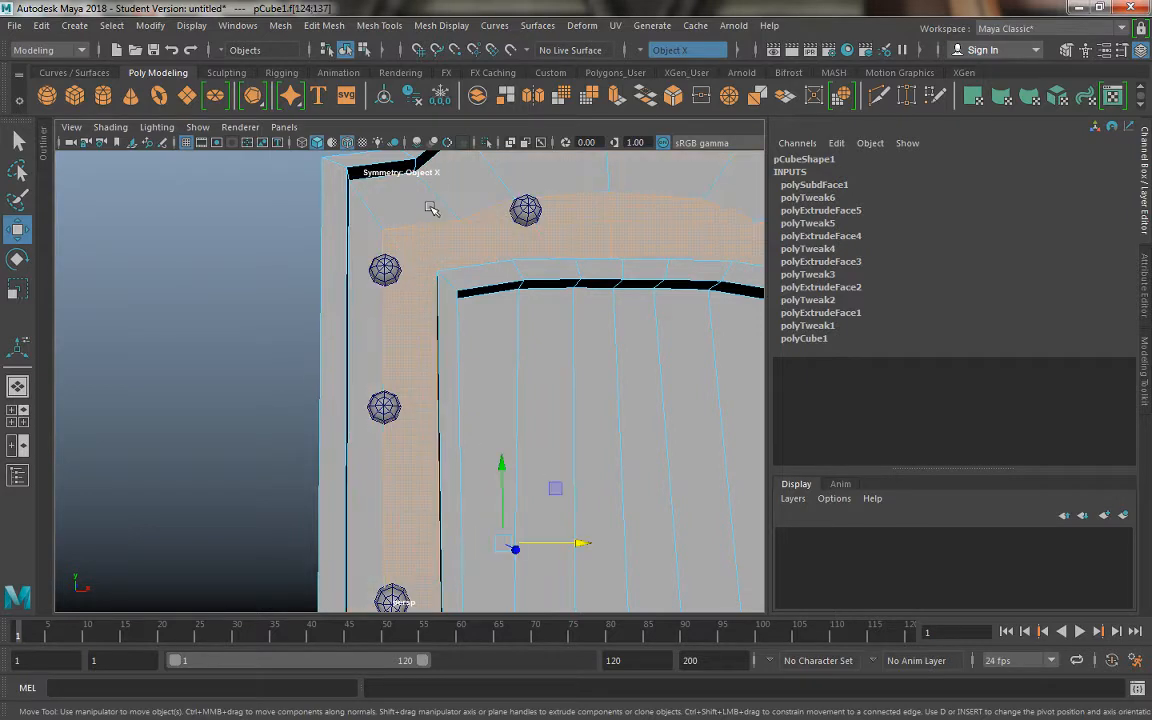
{"action": "left_click", "coordinate": [433, 208], "text": "shift"}
{"action": "double_click", "coordinate": [465, 193], "text": "shift"}
{"action": "mouse_move", "coordinate": [420, 287]}
{"action": "left_mouse_down", "text": "alt"}
{"action": "mouse_move", "coordinate": [452, 278]}
{"action": "mouse_move", "coordinate": [463, 319]}
{"action": "mouse_move", "coordinate": [407, 226]}
{"action": "mouse_move", "coordinate": [442, 288]}
{"action": "left_mouse_up", "text": "alt"}
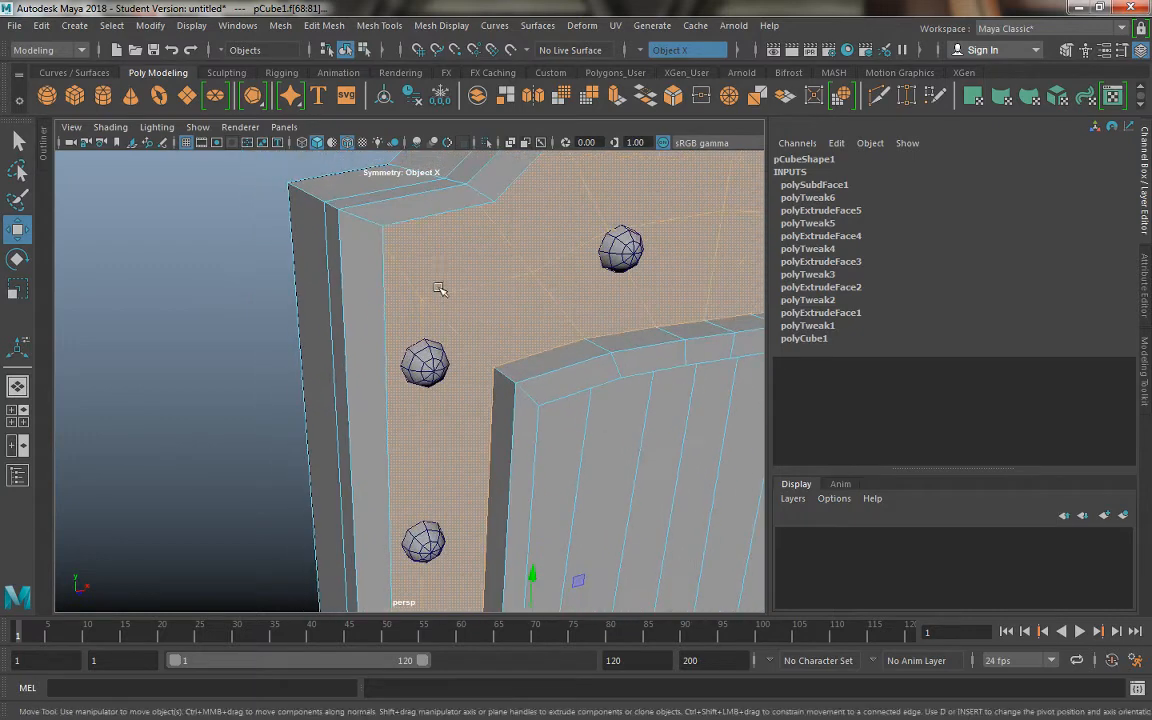
Adjust the centre-loop vertex at the border band's upper-left corner along Y with Object X symmetry, and check it against the rivets.
{"action": "right_click_drag", "start_coordinate": [442, 288], "coordinate": [381, 244]}
{"action": "left_click", "coordinate": [440, 315]}
{"action": "left_click", "coordinate": [438, 309]}
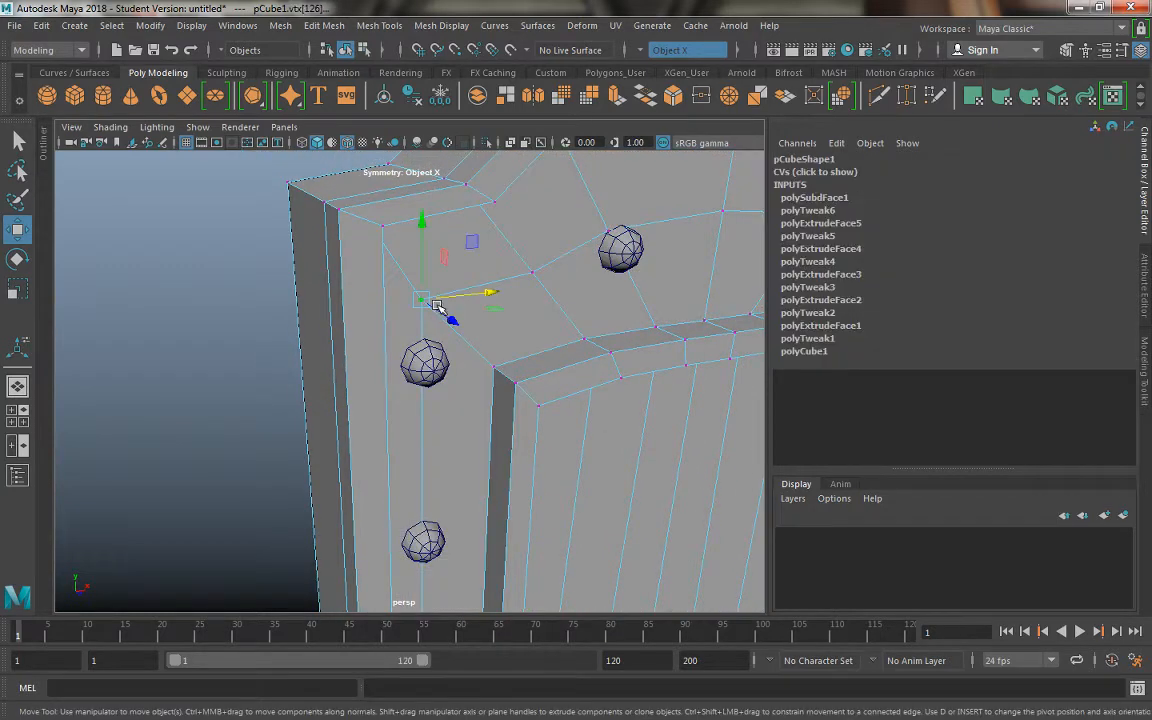
{"action": "left_click_drag", "start_coordinate": [425, 215], "coordinate": [438, 263]}
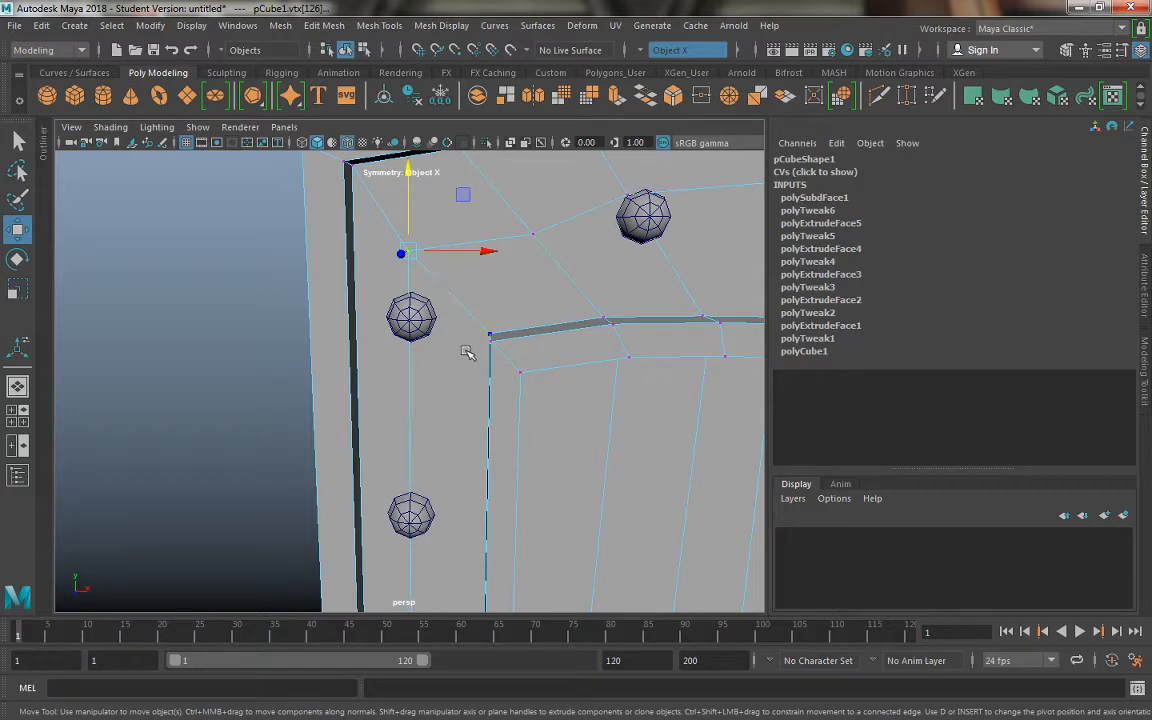
{"action": "left_click_drag", "start_coordinate": [467, 352], "coordinate": [433, 292], "text": "alt"}
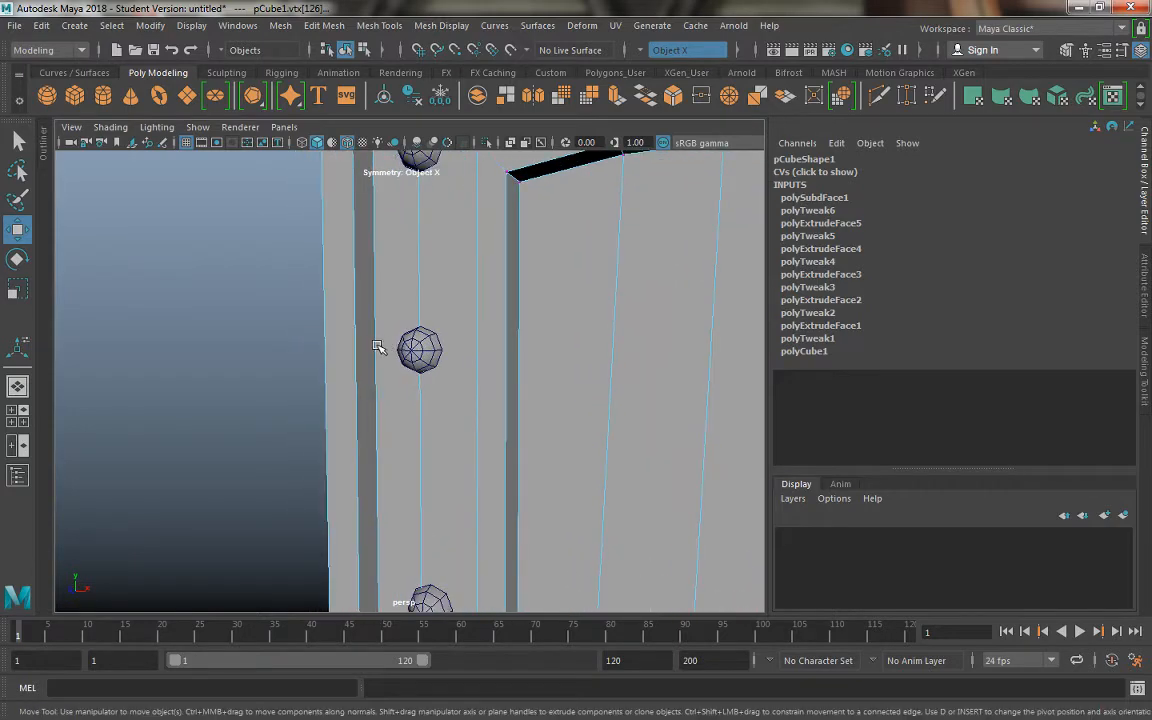
{"action": "left_click_drag", "start_coordinate": [463, 342], "coordinate": [377, 342], "text": "alt"}
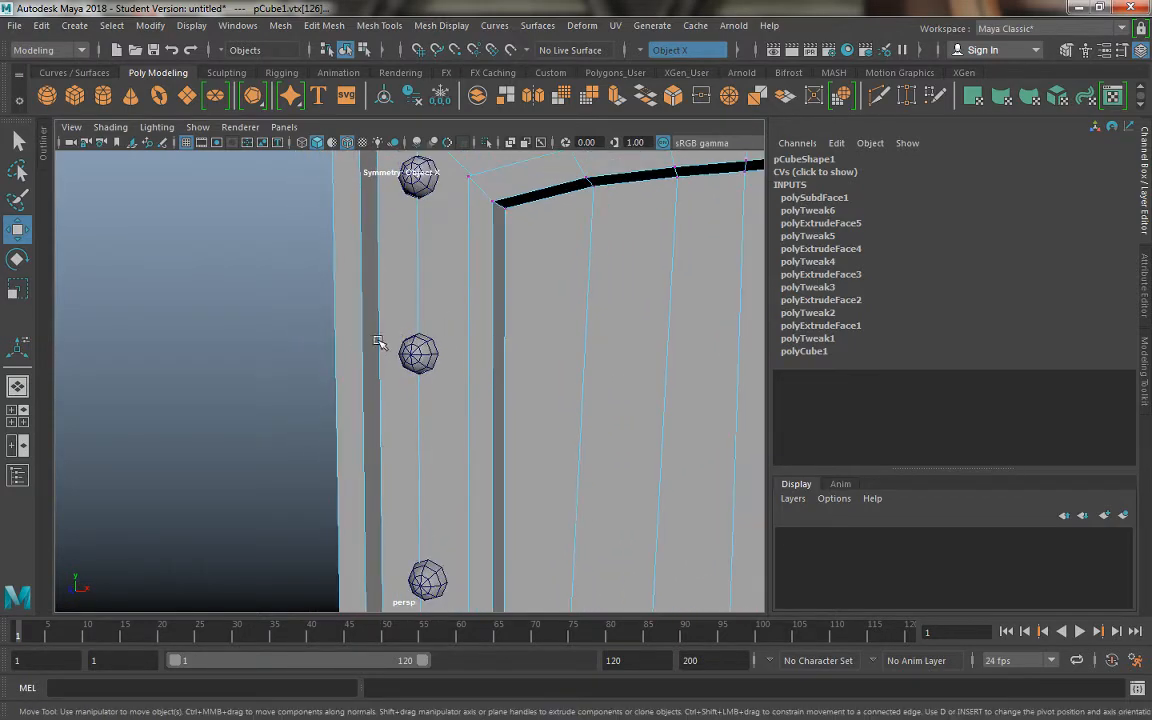
Try adding divisions to the shield's long vertical faces across the border sides and centre panel, and undo the subdivision.
{"action": "right_click_drag", "start_coordinate": [471, 328], "coordinate": [472, 288]}
{"action": "left_click", "coordinate": [519, 333]}
{"action": "double_click", "coordinate": [627, 347], "text": "shift"}
{"action": "right_click_drag", "start_coordinate": [567, 341], "coordinate": [576, 453], "text": "shift"}
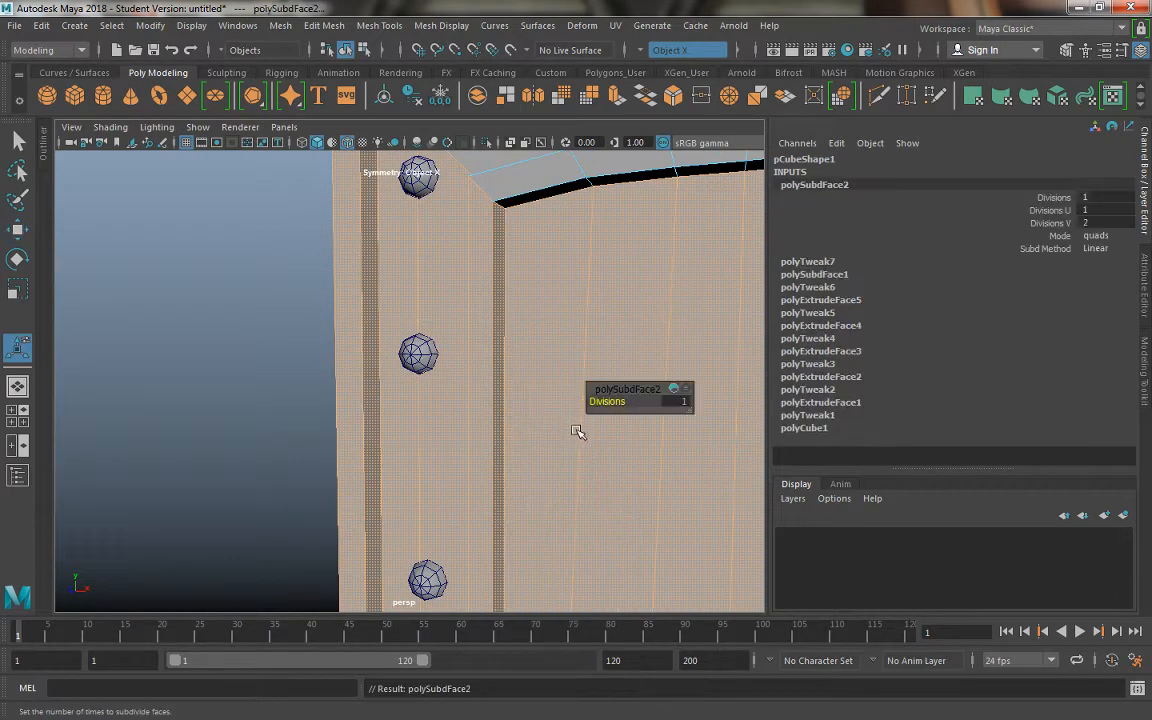
{"action": "key", "text": "ctrl+z"}
Try Add Divisions on the selected faces with linear divisions of 2 in U and 1 in V, and undo it.
{"action": "right_click_drag", "start_coordinate": [534, 343], "coordinate": [596, 453], "text": "shift"}
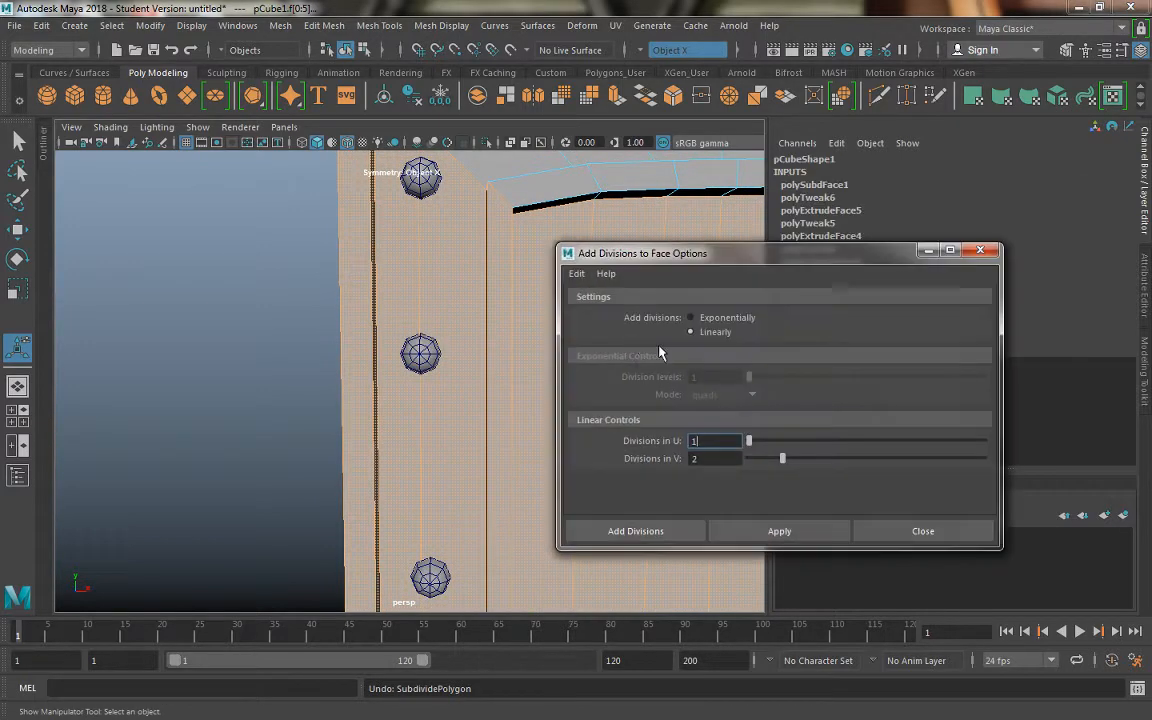
{"action": "left_click_drag", "start_coordinate": [783, 456], "coordinate": [689, 463]}
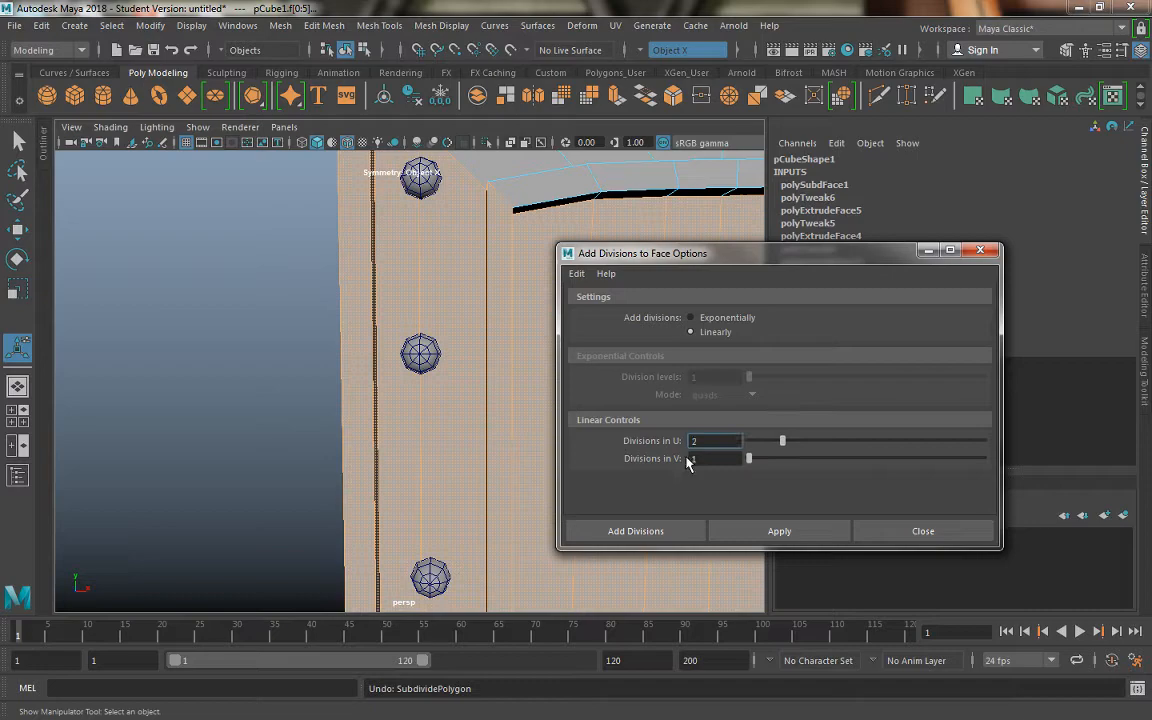
{"action": "left_click", "coordinate": [789, 531]}
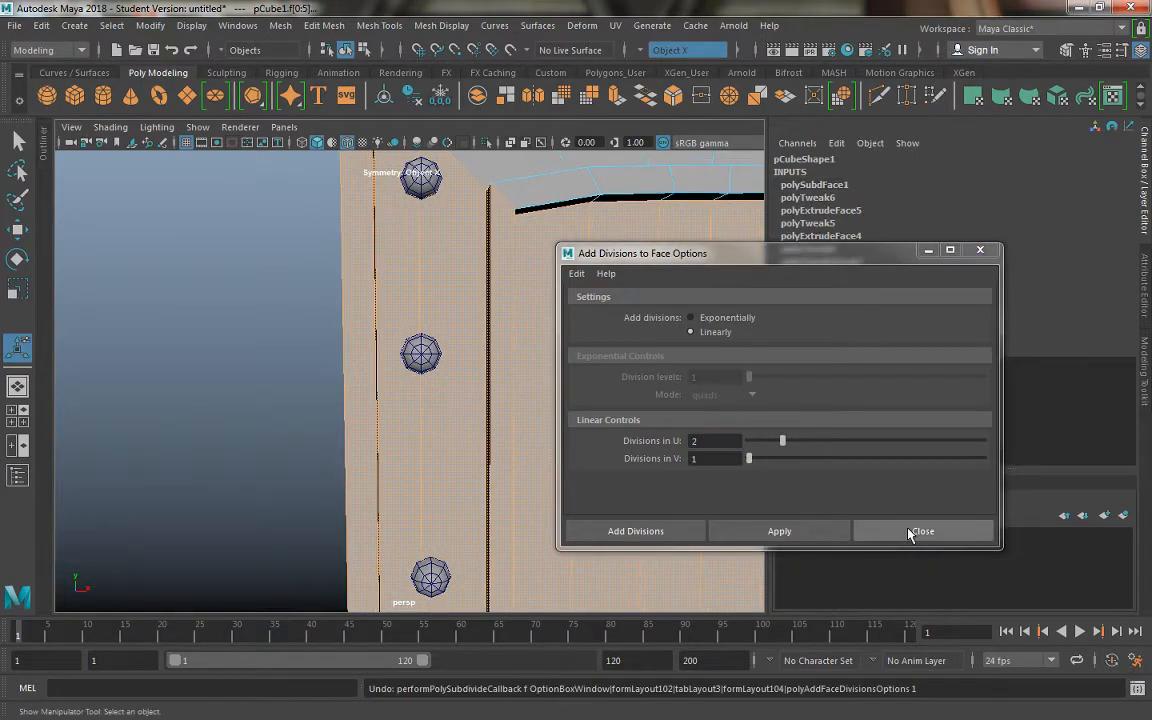
{"action": "left_click", "coordinate": [913, 528]}
Insert an edge loop across the whole shield beside the middle side rivet with the Multi-Cut tool.
{"action": "left_click_drag", "start_coordinate": [561, 445], "coordinate": [525, 401], "text": "alt"}
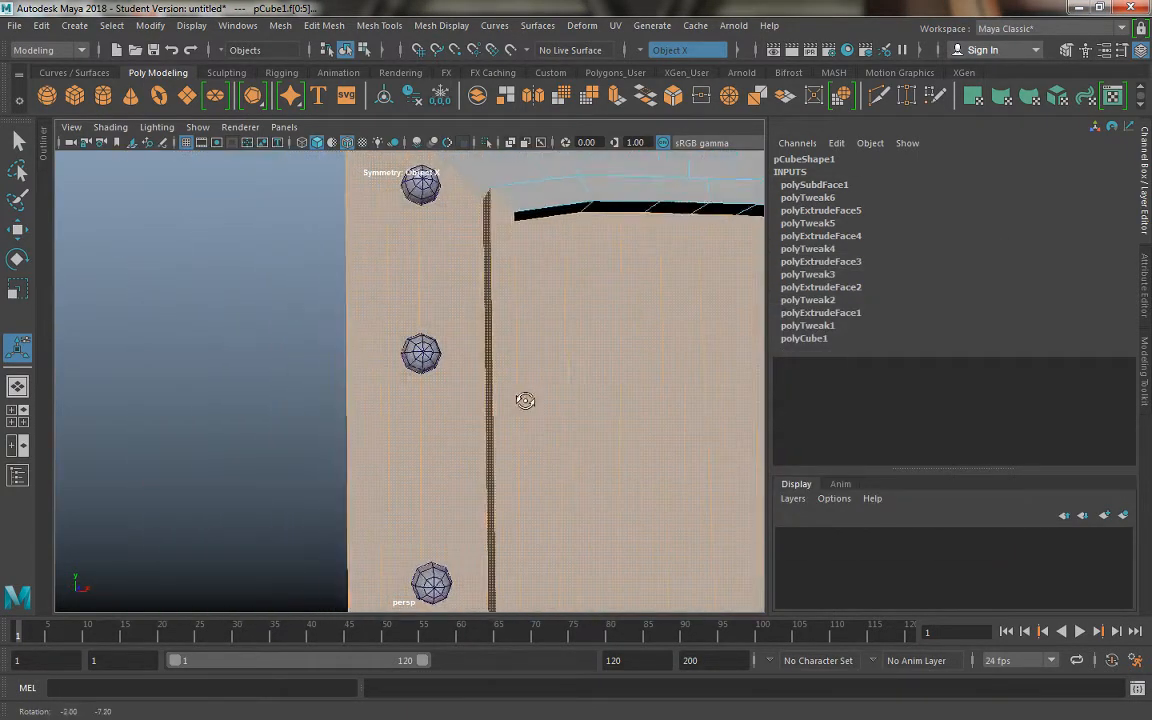
{"action": "right_click_drag", "start_coordinate": [525, 401], "coordinate": [538, 305], "text": "alt"}
{"action": "middle_click_drag", "start_coordinate": [543, 421], "coordinate": [522, 378], "text": "alt"}
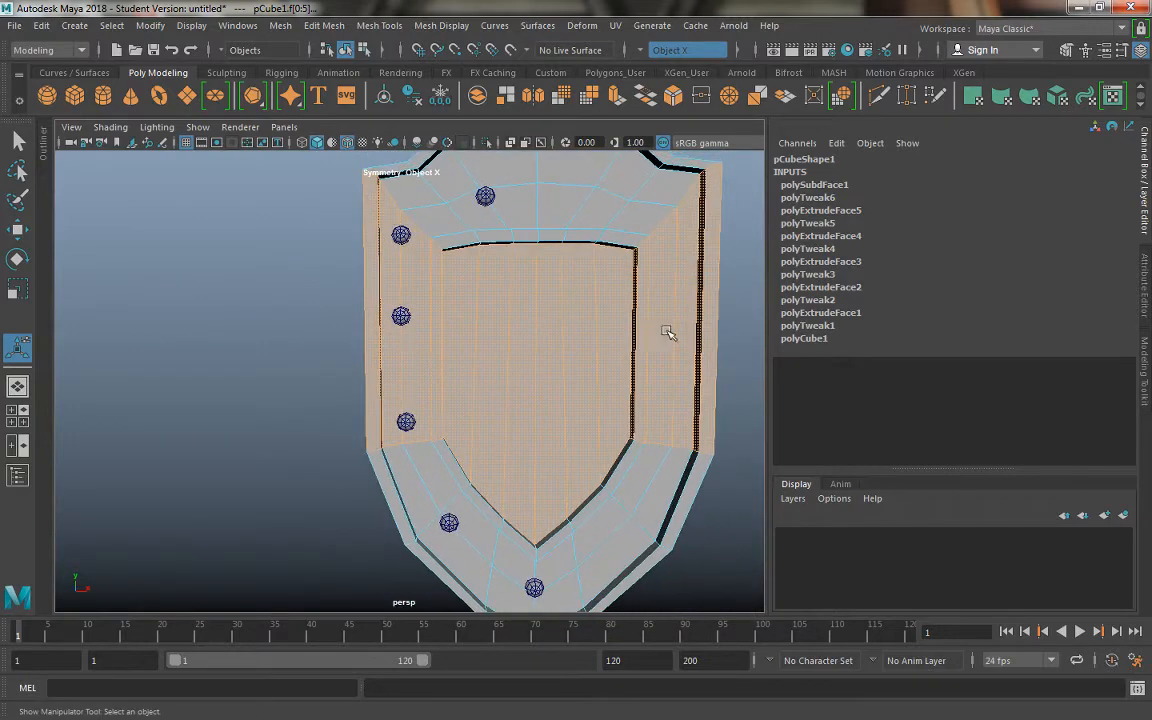
{"action": "right_click_drag", "start_coordinate": [622, 289], "coordinate": [702, 219]}
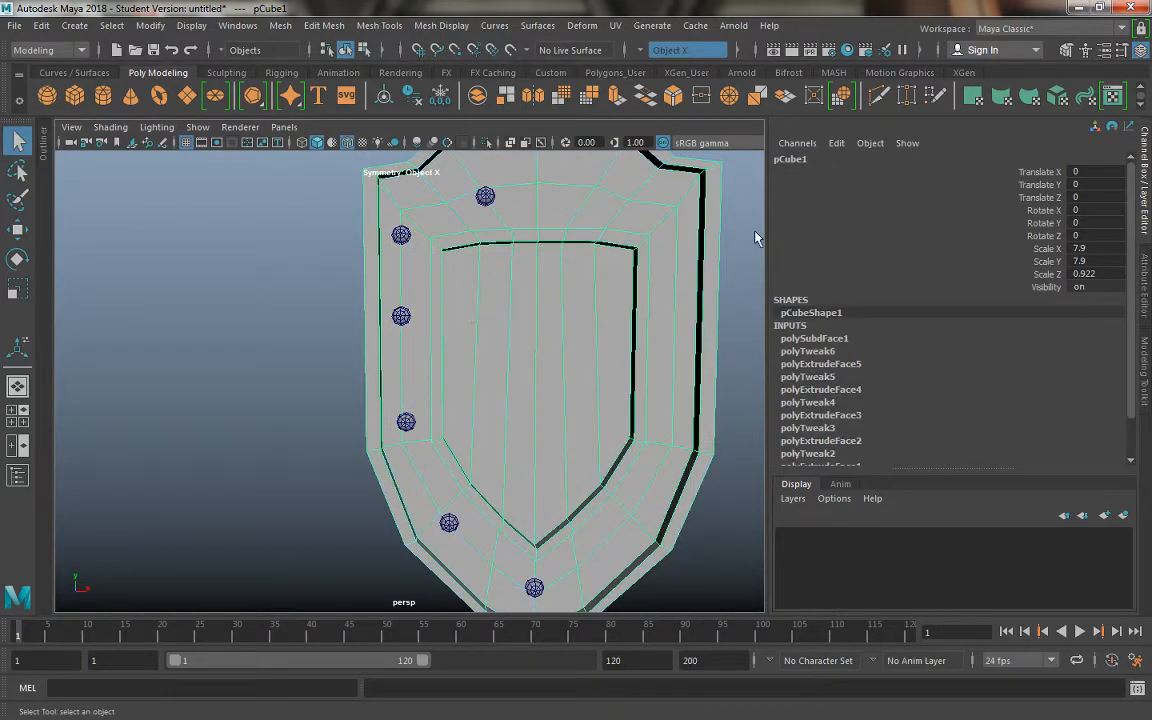
{"action": "left_click", "coordinate": [878, 95]}
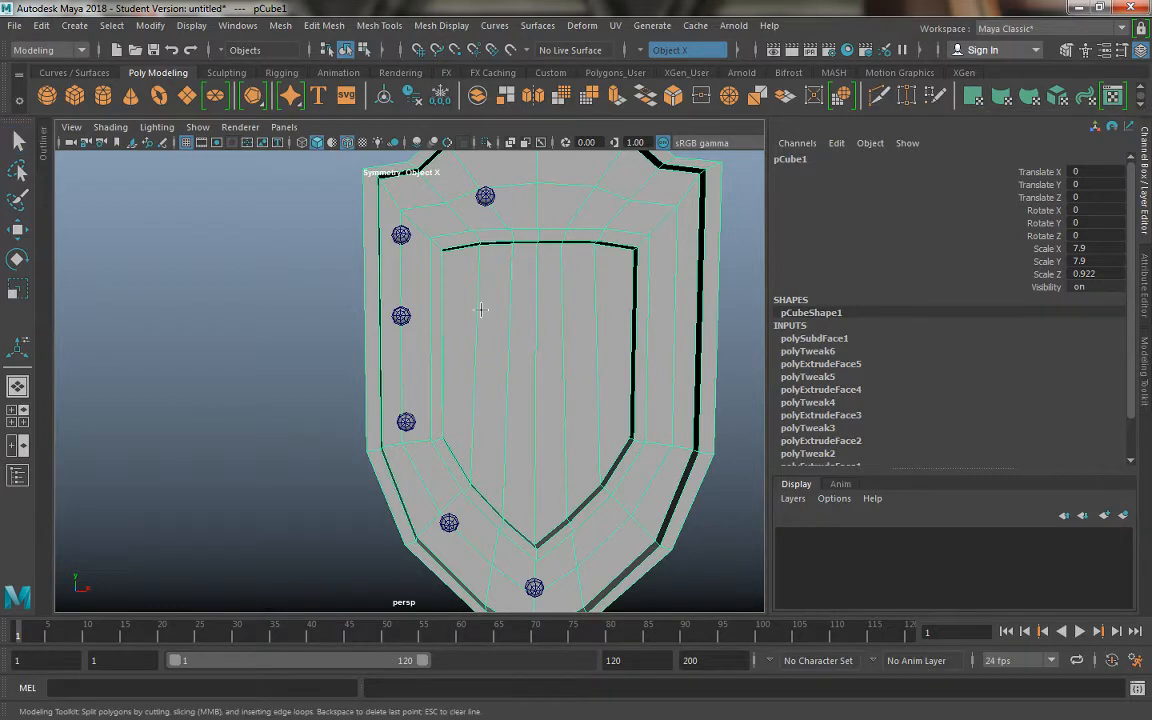
{"action": "scroll", "coordinate": [450, 340], "scroll_direction": "up", "scroll_amount": 5}
{"action": "left_click", "coordinate": [443, 274], "text": "ctrl"}
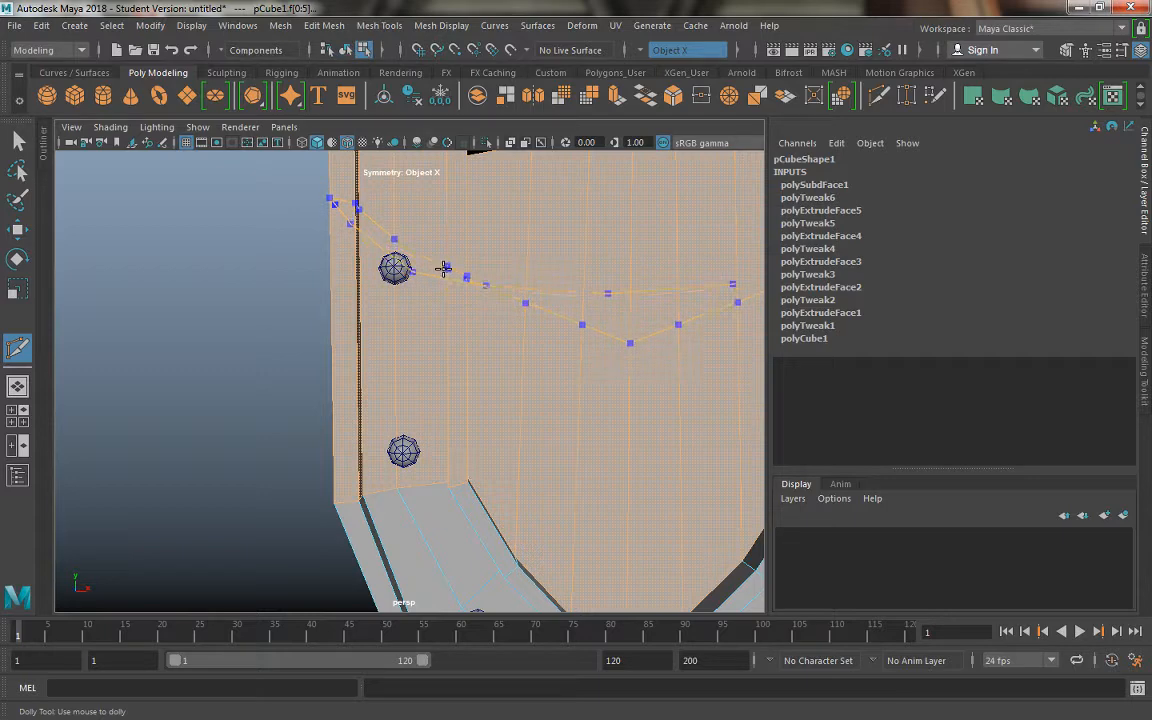
{"action": "left_click", "coordinate": [445, 267], "text": "ctrl"}
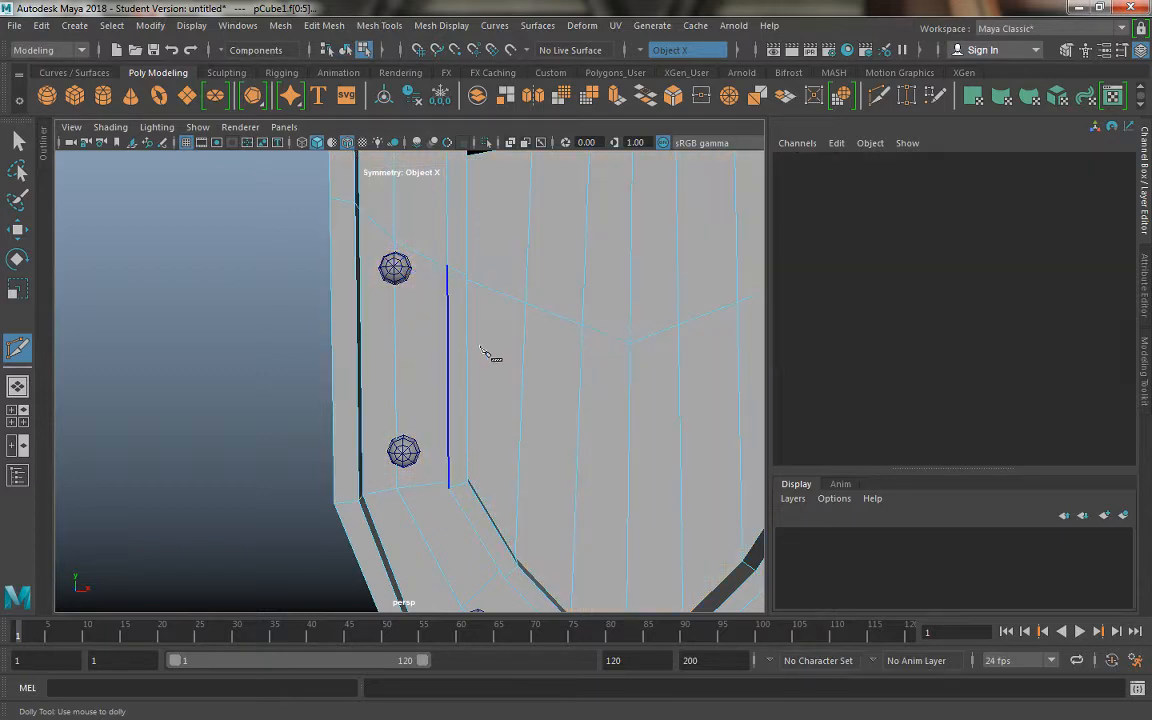
Insert another edge loop with Multi-Cut, crossing the left border band level with the lowest side rivet.
{"action": "middle_click_drag", "start_coordinate": [487, 338], "coordinate": [504, 249], "text": "alt"}
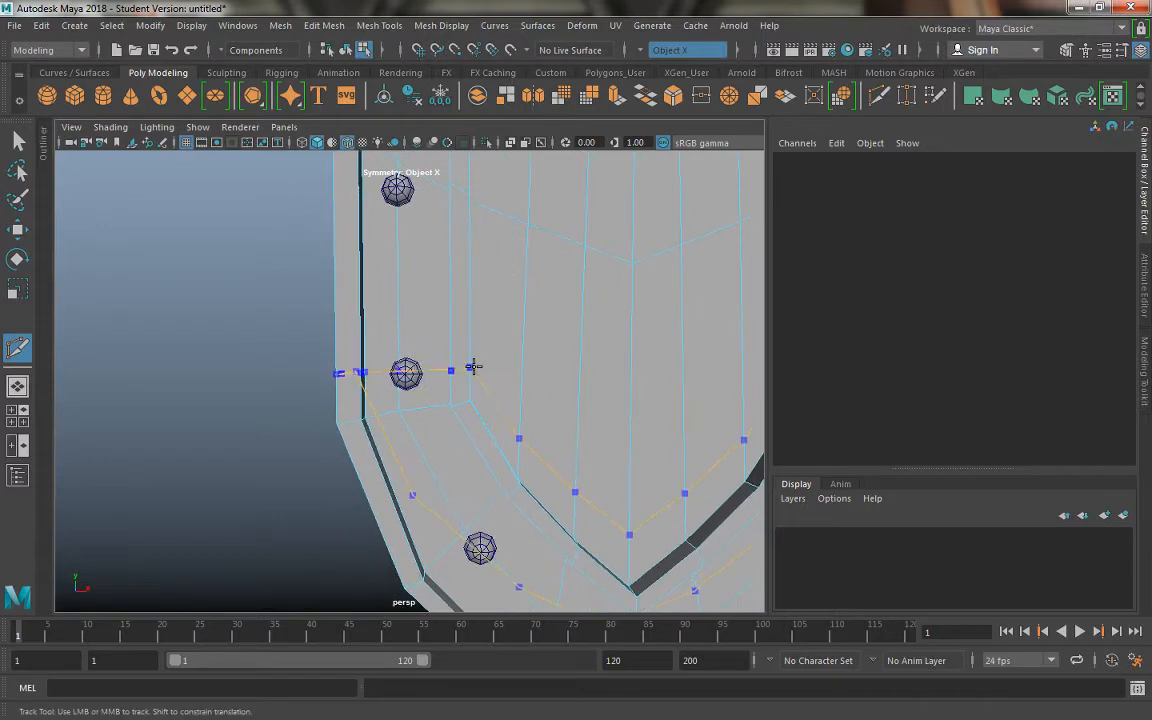
{"action": "middle_click_drag", "start_coordinate": [507, 267], "coordinate": [514, 293], "text": "alt"}
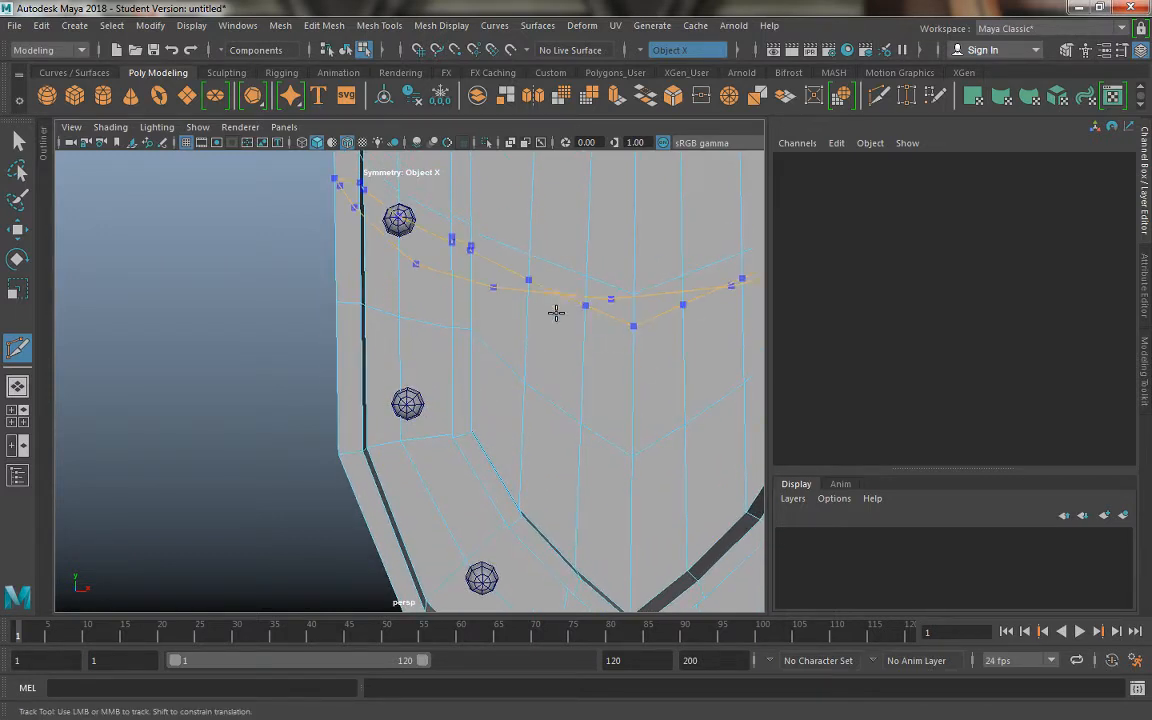
{"action": "left_click", "coordinate": [471, 394], "text": "ctrl"}
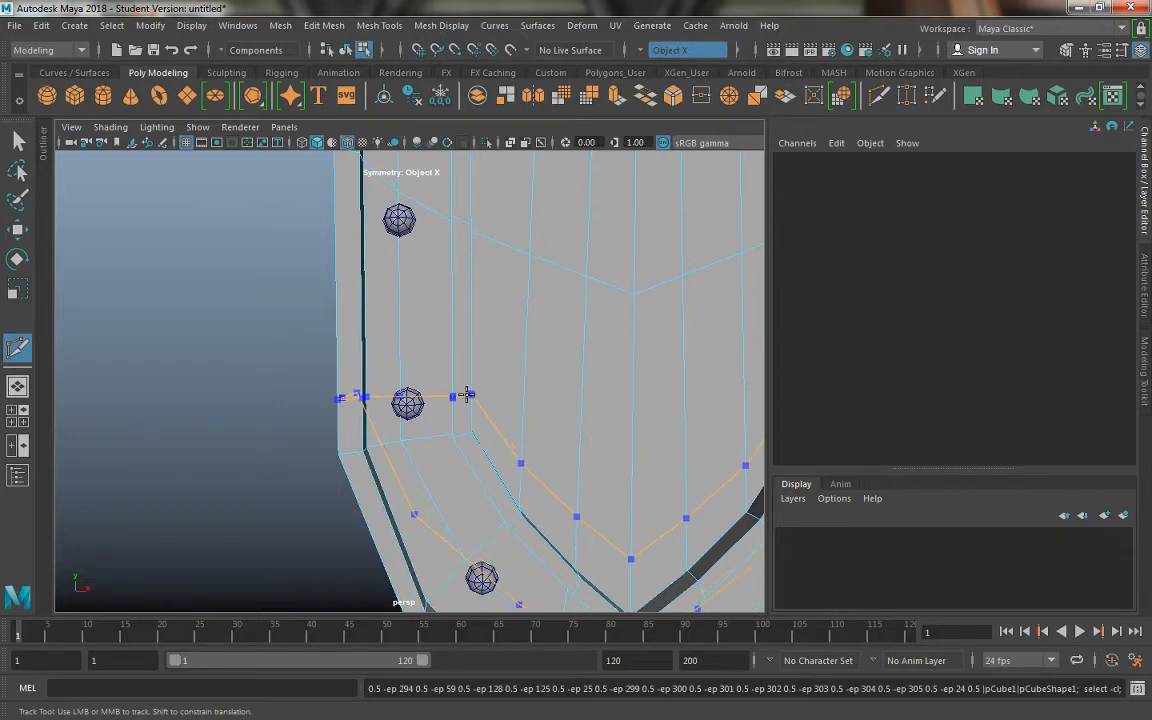
{"action": "left_click", "coordinate": [471, 399]}
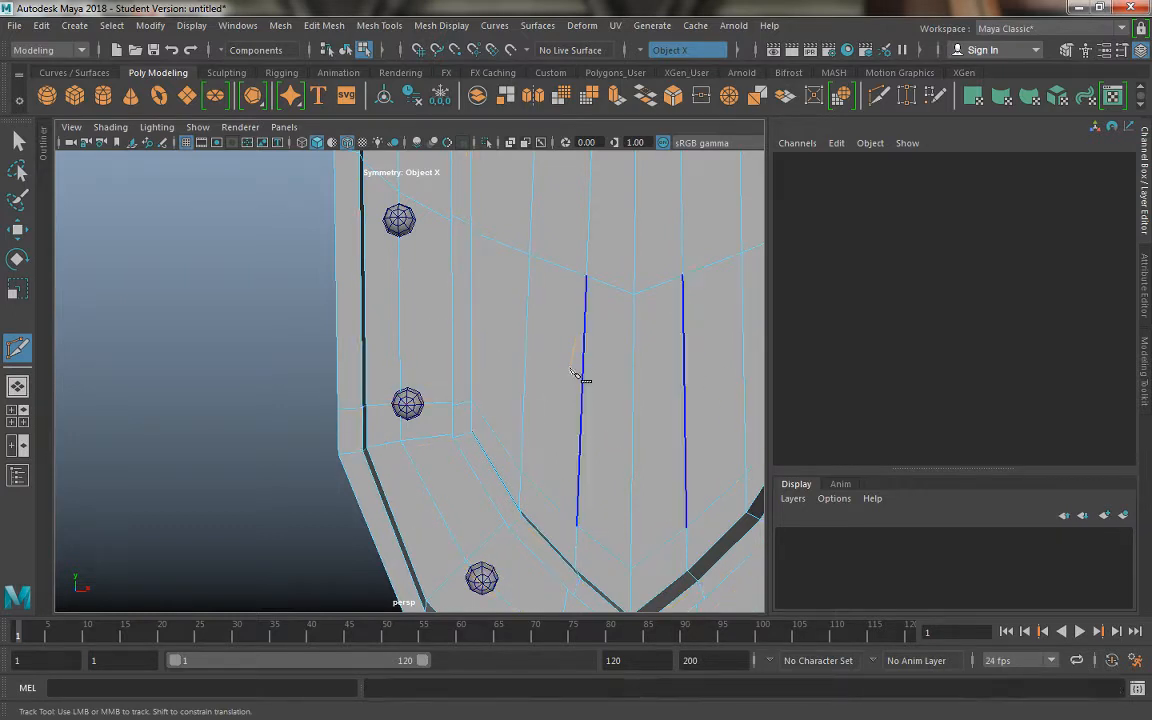
{"action": "middle_click_drag", "start_coordinate": [487, 335], "coordinate": [479, 374], "text": "alt"}
Select the edge loop near the middle side rivet and shift it slightly down along Y.
{"action": "key", "text": "q"}
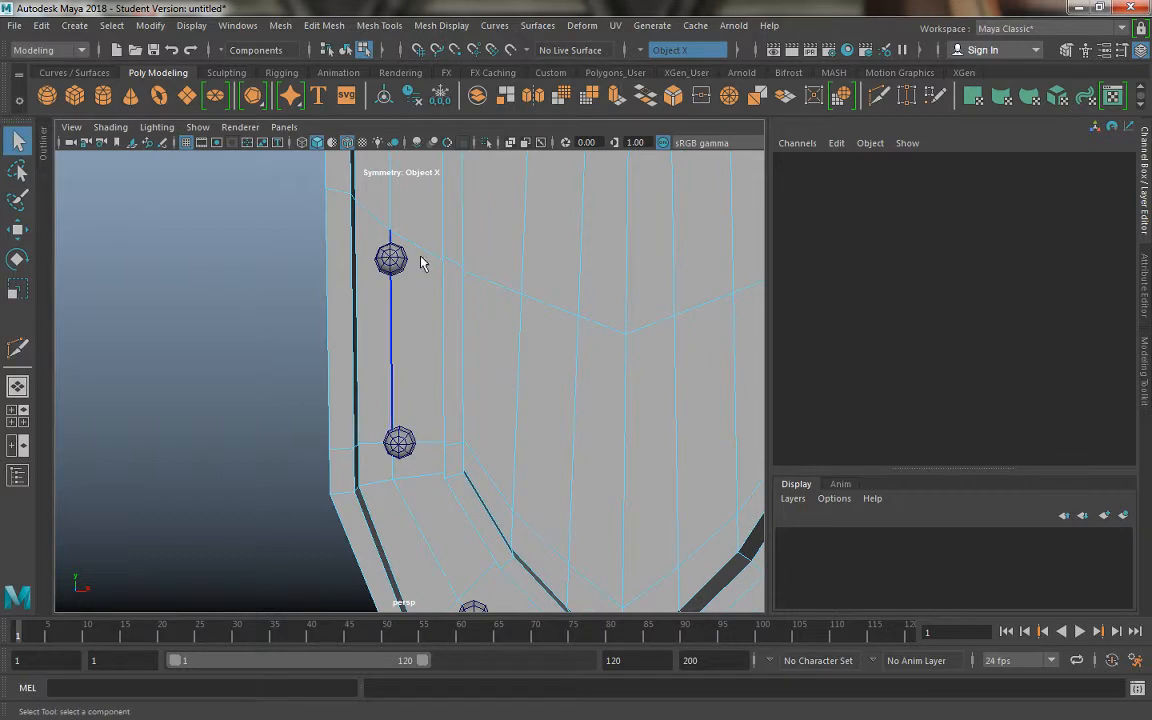
{"action": "left_click", "coordinate": [503, 290]}
{"action": "key", "text": "w"}
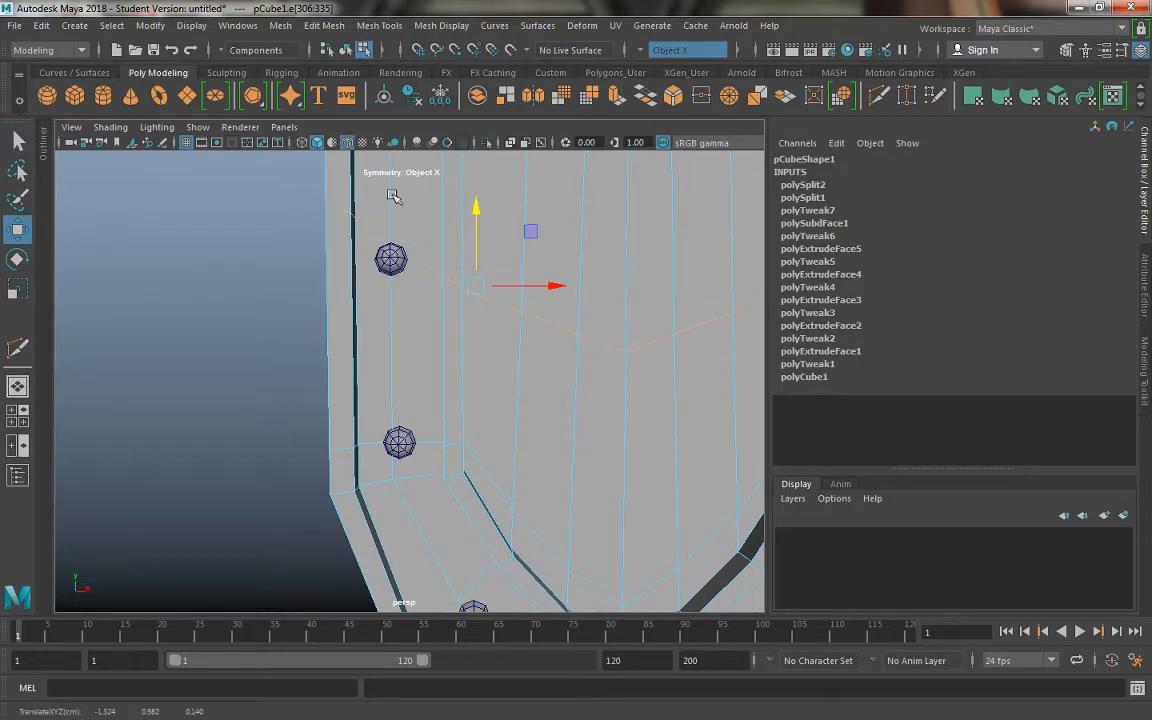
Try lowering the centre-loop vertex at the border's upper-left corner along Y onto the top side rivet, and undo the move.
{"action": "right_click_drag", "start_coordinate": [391, 193], "coordinate": [420, 264], "text": "alt"}
{"action": "middle_click_drag", "start_coordinate": [430, 258], "coordinate": [437, 334], "text": "alt"}
{"action": "right_click_drag", "start_coordinate": [437, 334], "coordinate": [411, 291], "text": "alt"}
{"action": "middle_click_drag", "start_coordinate": [410, 291], "coordinate": [411, 355], "text": "alt"}
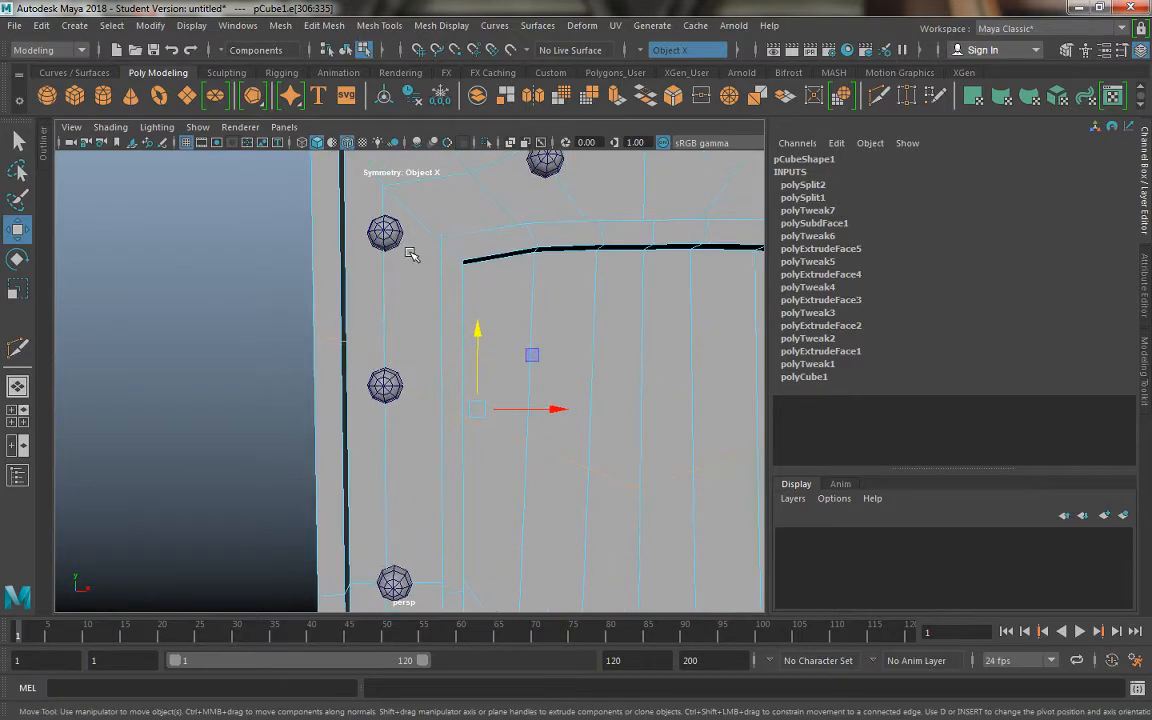
{"action": "middle_click_drag", "start_coordinate": [417, 238], "coordinate": [421, 300], "text": "alt"}
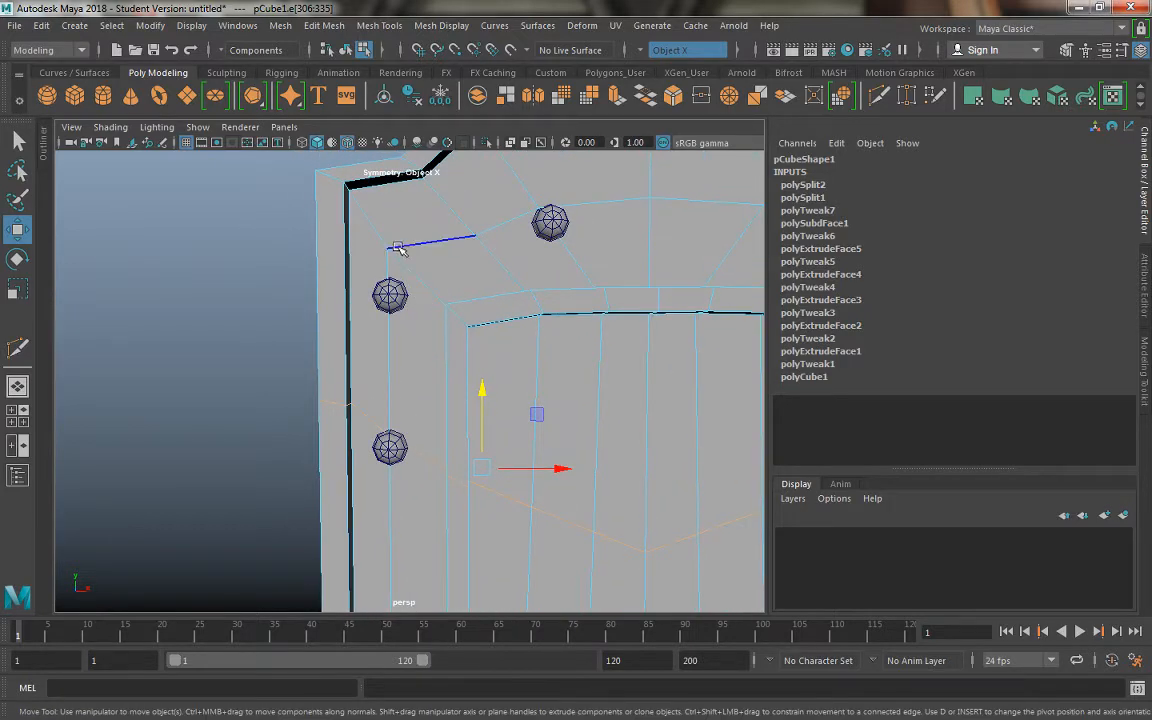
{"action": "right_click_drag", "start_coordinate": [400, 250], "coordinate": [325, 243]}
{"action": "left_click", "coordinate": [390, 270]}
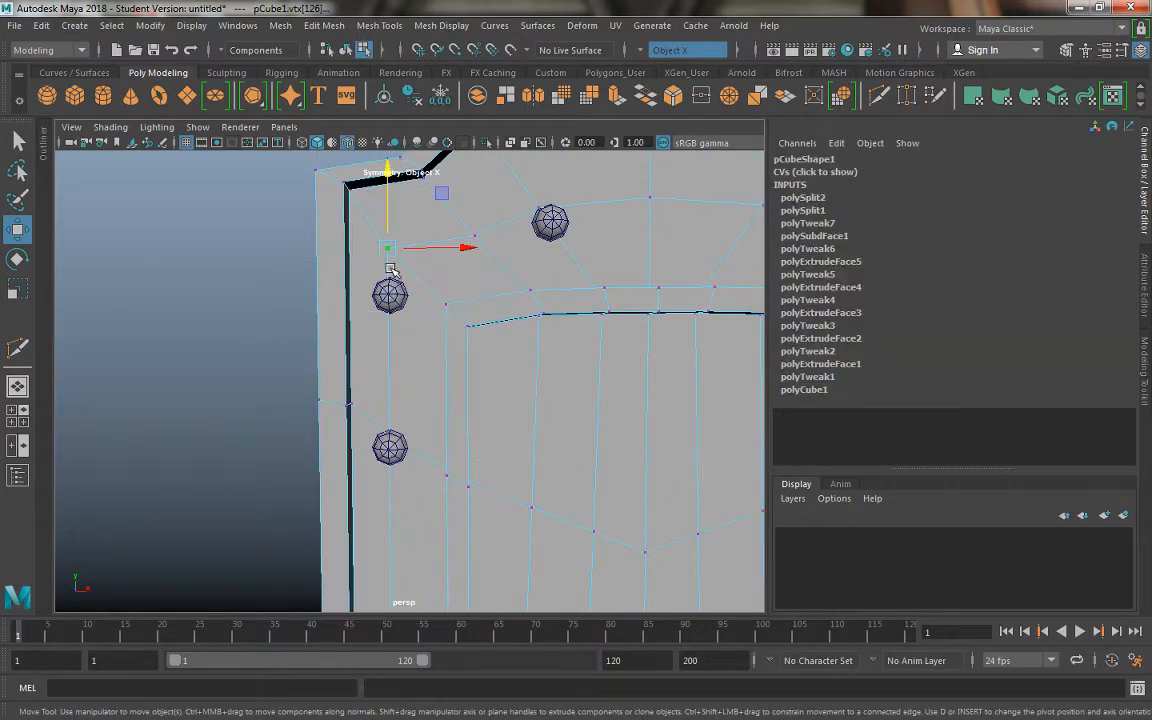
{"action": "left_click_drag", "start_coordinate": [390, 176], "coordinate": [390, 215]}
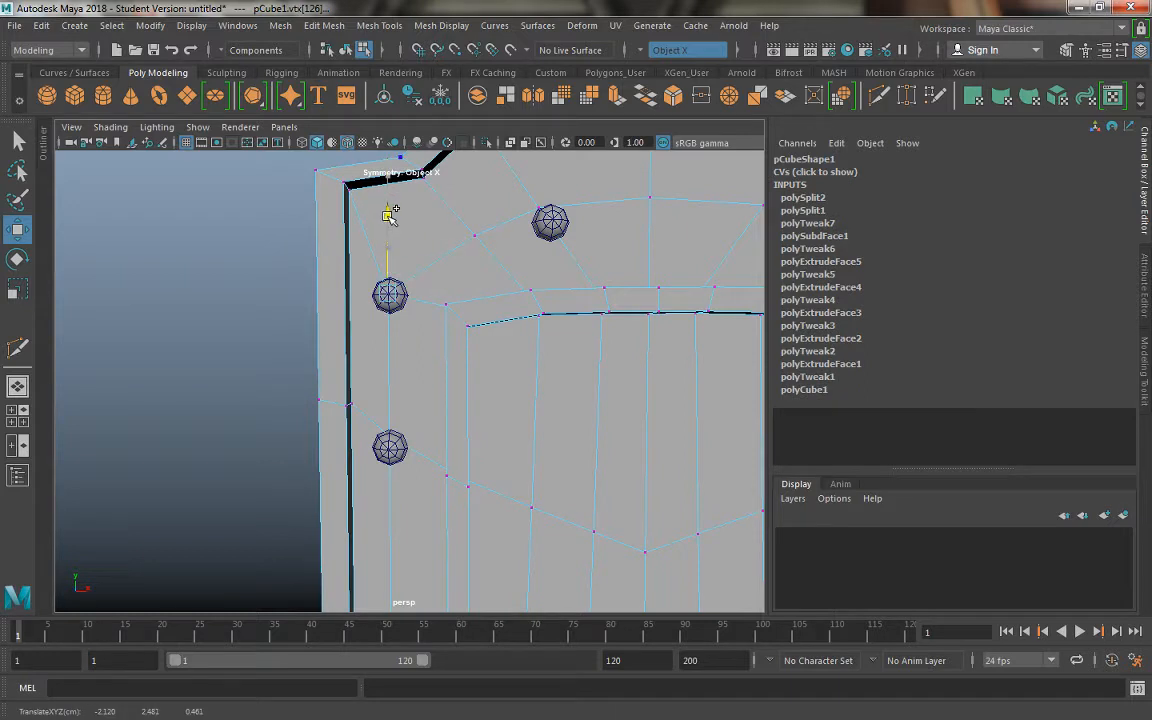
{"action": "key", "text": "ctrl+z"}
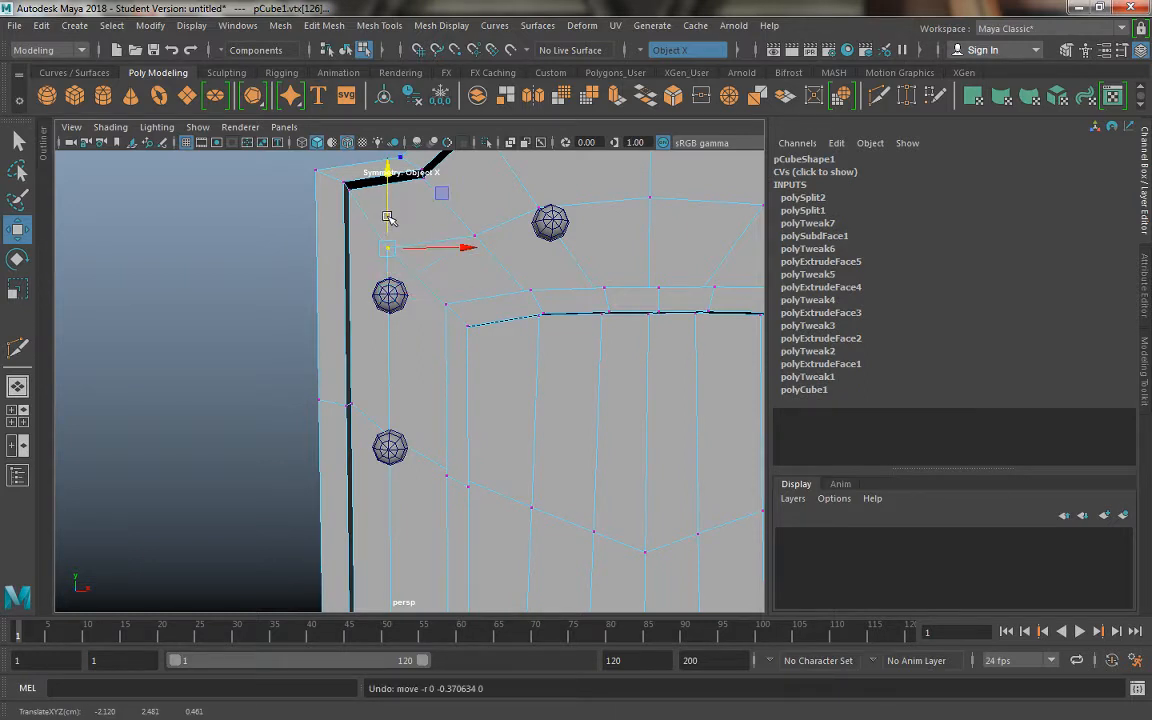
Insert an edge loop across the shield just below the top side rivet with the Multi-Cut tool.
{"action": "middle_click_drag", "start_coordinate": [398, 276], "coordinate": [431, 278], "text": "alt"}
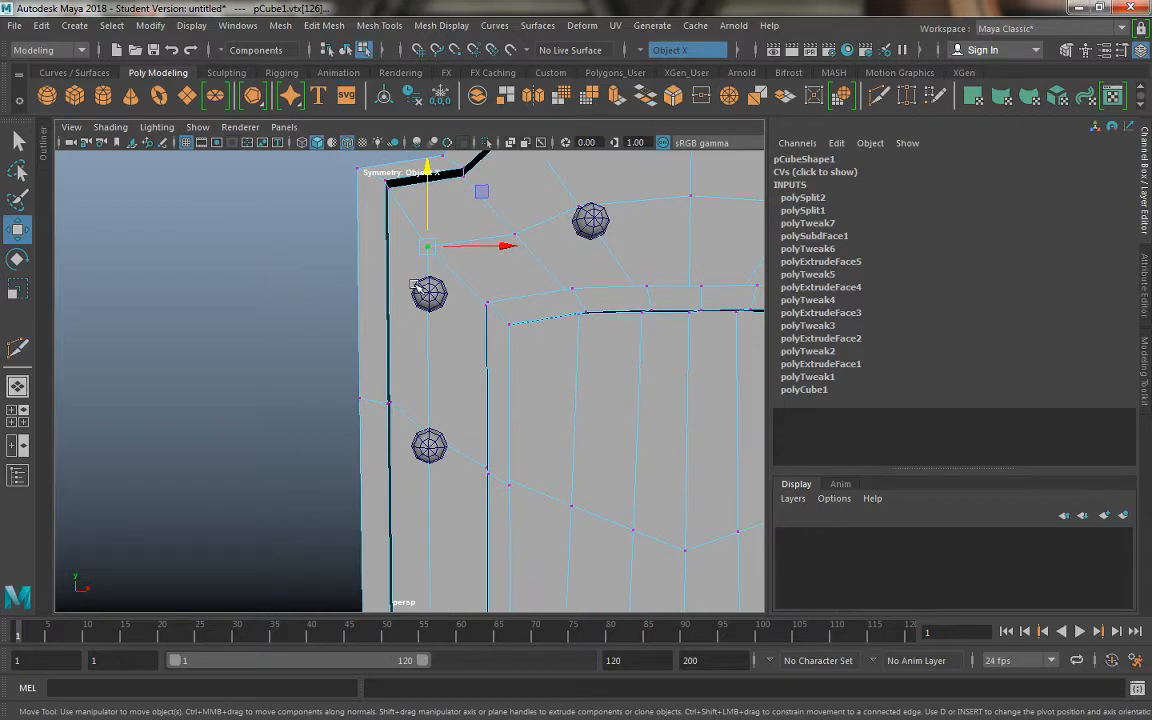
{"action": "mouse_move", "coordinate": [427, 247]}
{"action": "right_mouse_down"}
{"action": "mouse_move", "coordinate": [427, 222]}
{"action": "mouse_move", "coordinate": [427, 246]}
{"action": "right_mouse_up"}
{"action": "left_click", "coordinate": [886, 96]}
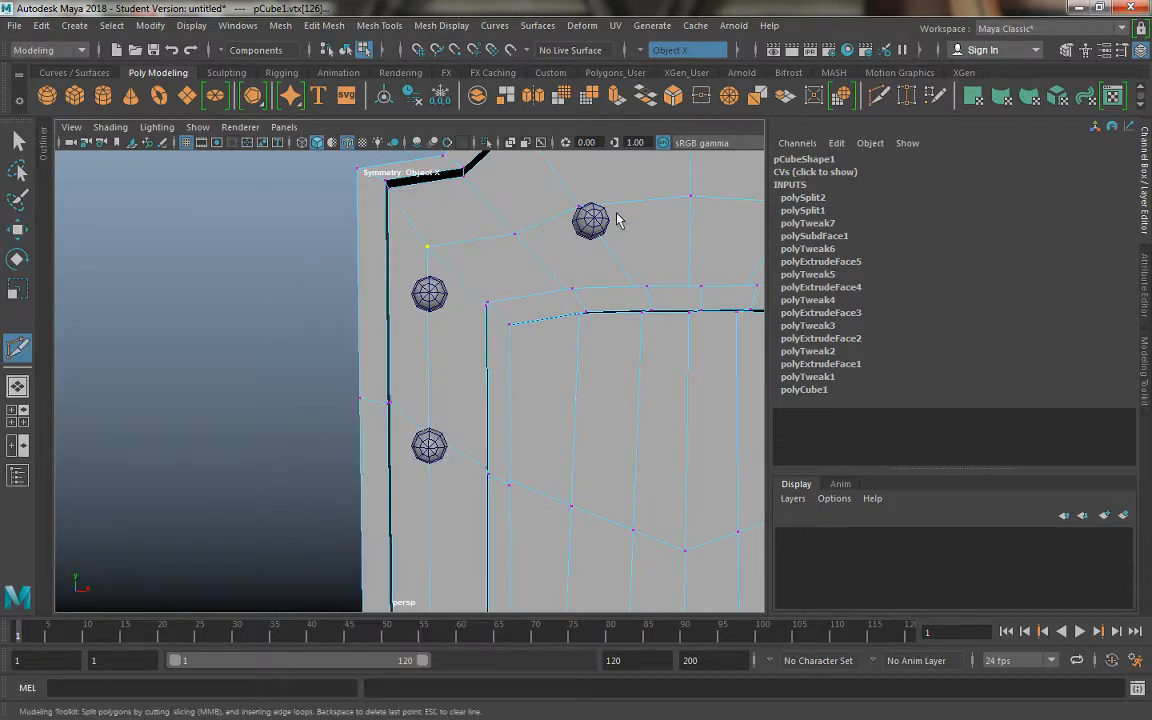
{"action": "left_click", "coordinate": [431, 323], "text": "ctrl"}
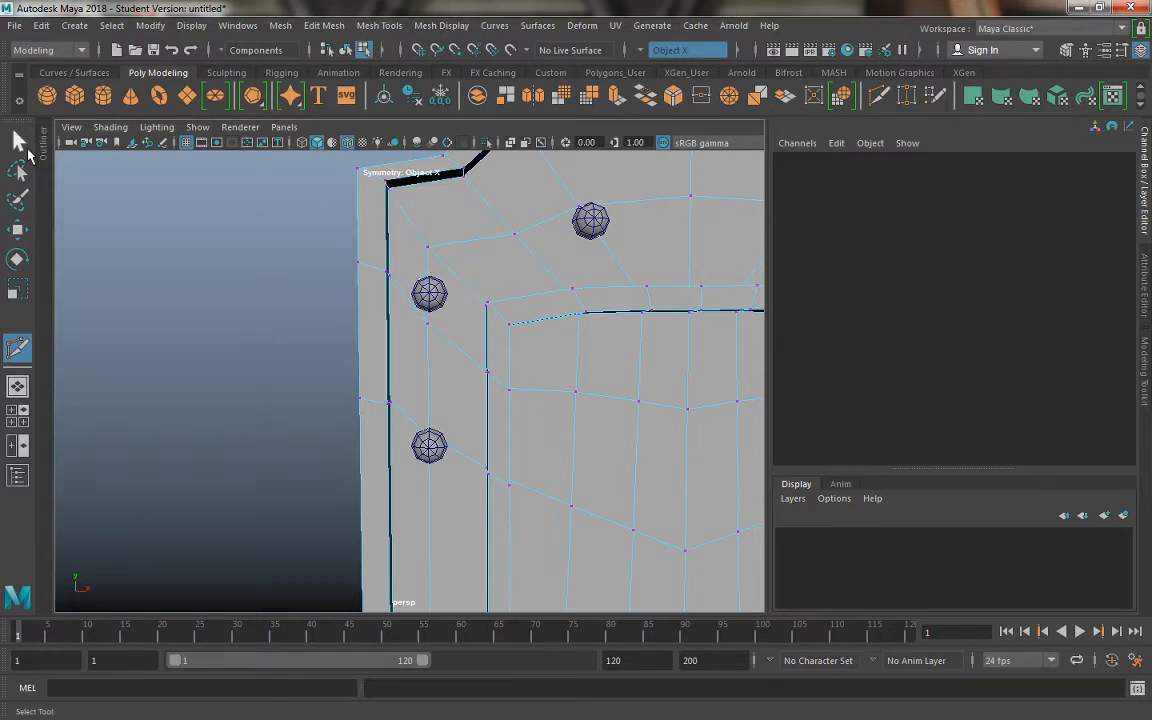
{"action": "left_click", "coordinate": [22, 143]}
Compare the border band's vertices with the rivets along the left side and around the lower tip.
{"action": "middle_click_drag", "start_coordinate": [432, 396], "coordinate": [420, 370], "text": "alt"}
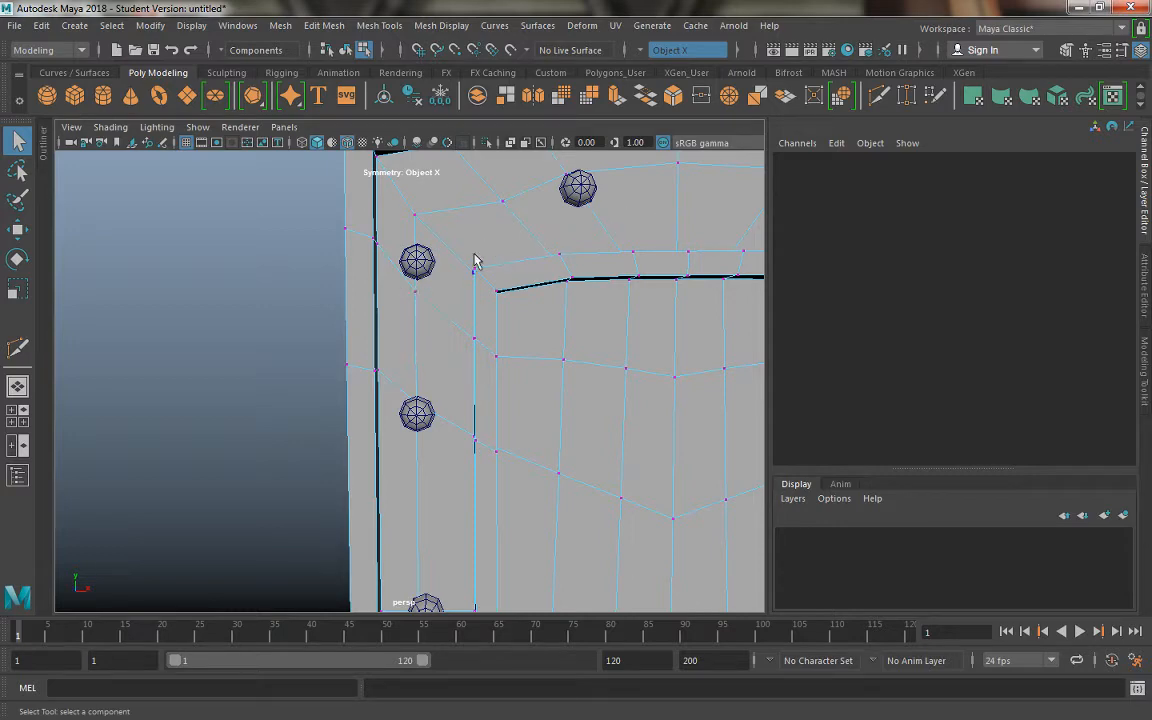
{"action": "middle_click_drag", "start_coordinate": [438, 320], "coordinate": [457, 371], "text": "alt"}
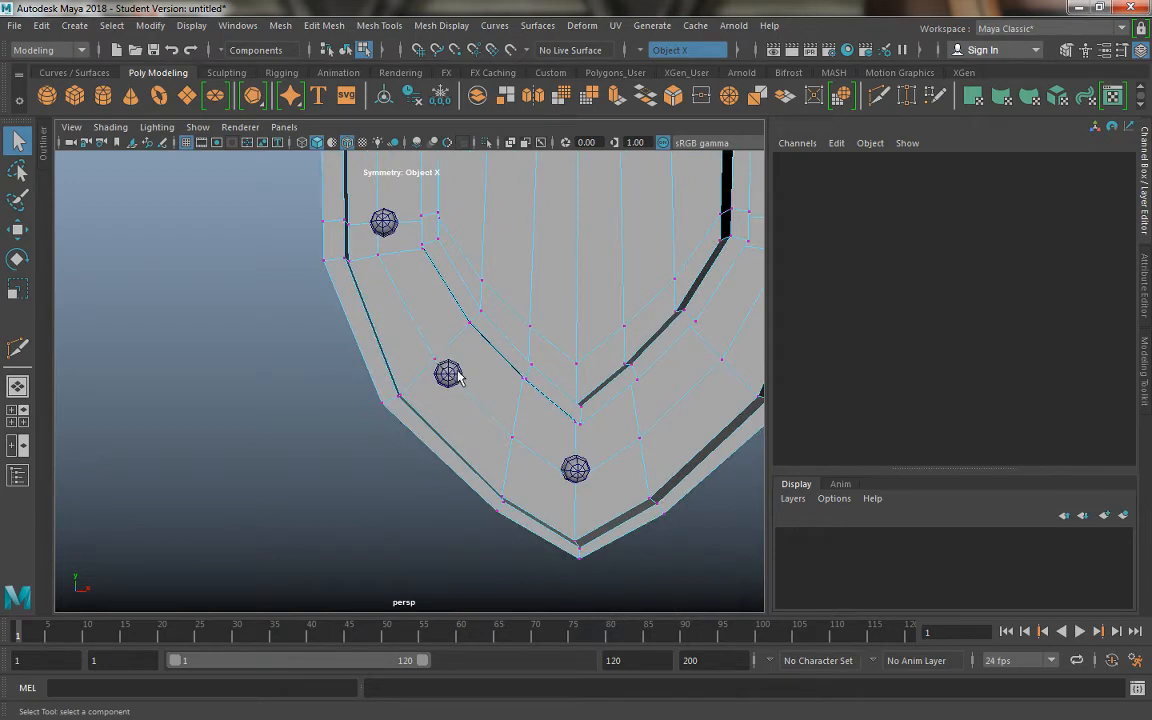
{"action": "right_click_drag", "start_coordinate": [457, 371], "coordinate": [510, 434], "text": "alt"}
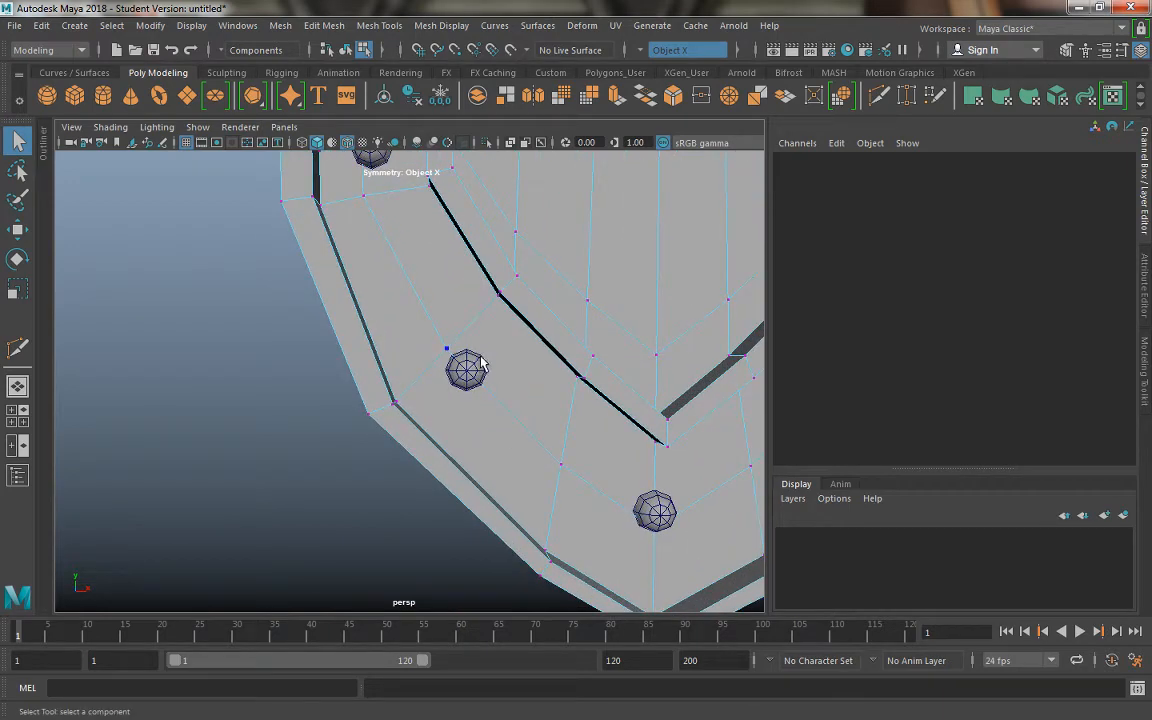
{"action": "middle_click_drag", "start_coordinate": [481, 364], "coordinate": [387, 394], "text": "alt"}
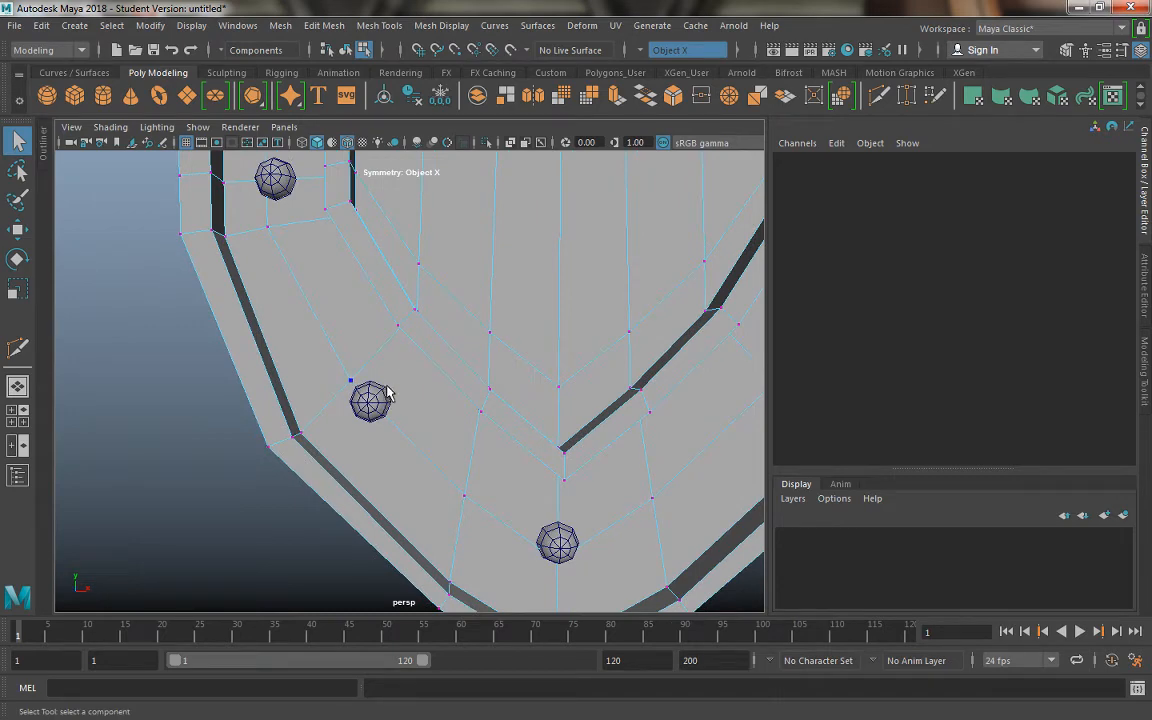
{"action": "middle_click_drag", "start_coordinate": [372, 302], "coordinate": [391, 438], "text": "alt"}
{"action": "right_click_drag", "start_coordinate": [391, 438], "coordinate": [372, 392], "text": "alt"}
{"action": "middle_click_drag", "start_coordinate": [377, 396], "coordinate": [467, 516], "text": "alt"}
{"action": "right_click_drag", "start_coordinate": [346, 388], "coordinate": [415, 470], "text": "alt"}
{"action": "middle_click_drag", "start_coordinate": [390, 377], "coordinate": [340, 343], "text": "alt"}
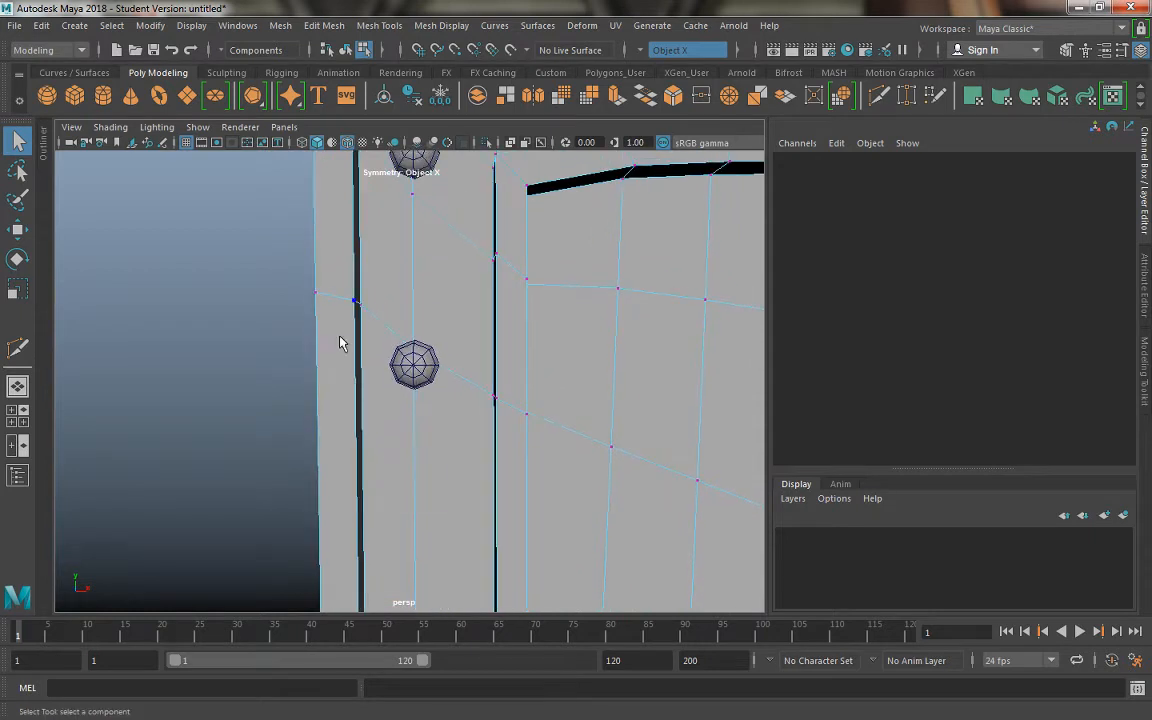
{"action": "right_click_drag", "start_coordinate": [360, 378], "coordinate": [356, 351], "text": "alt"}
{"action": "middle_click_drag", "start_coordinate": [356, 351], "coordinate": [354, 372], "text": "alt"}
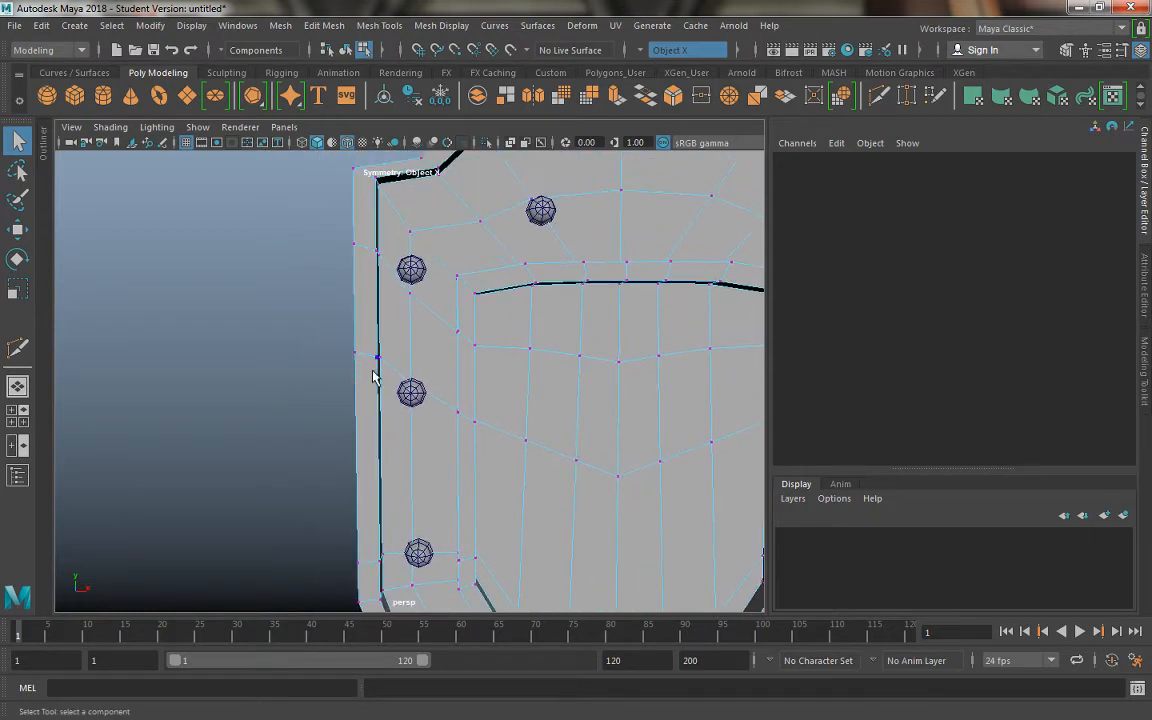
Select the whole vertex loop near the middle side rivet and lower it slightly along Y.
{"action": "double_click", "coordinate": [374, 360]}
{"action": "key", "text": "w"}
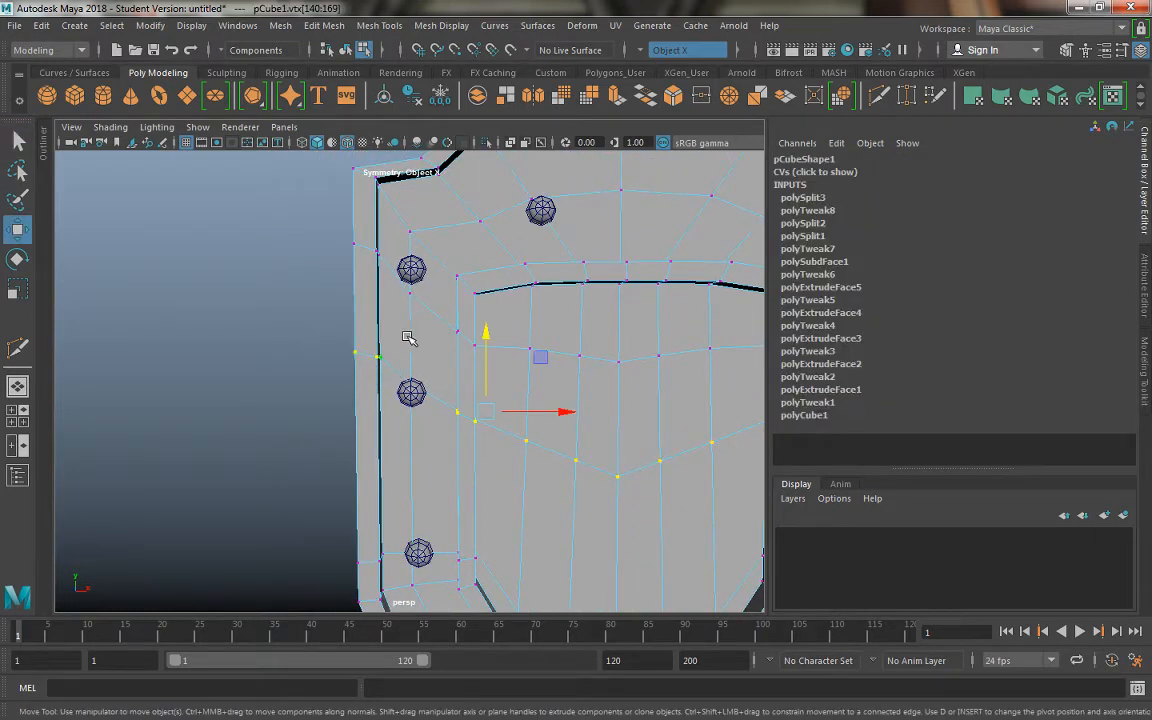
{"action": "left_click_drag", "start_coordinate": [488, 330], "coordinate": [488, 335]}
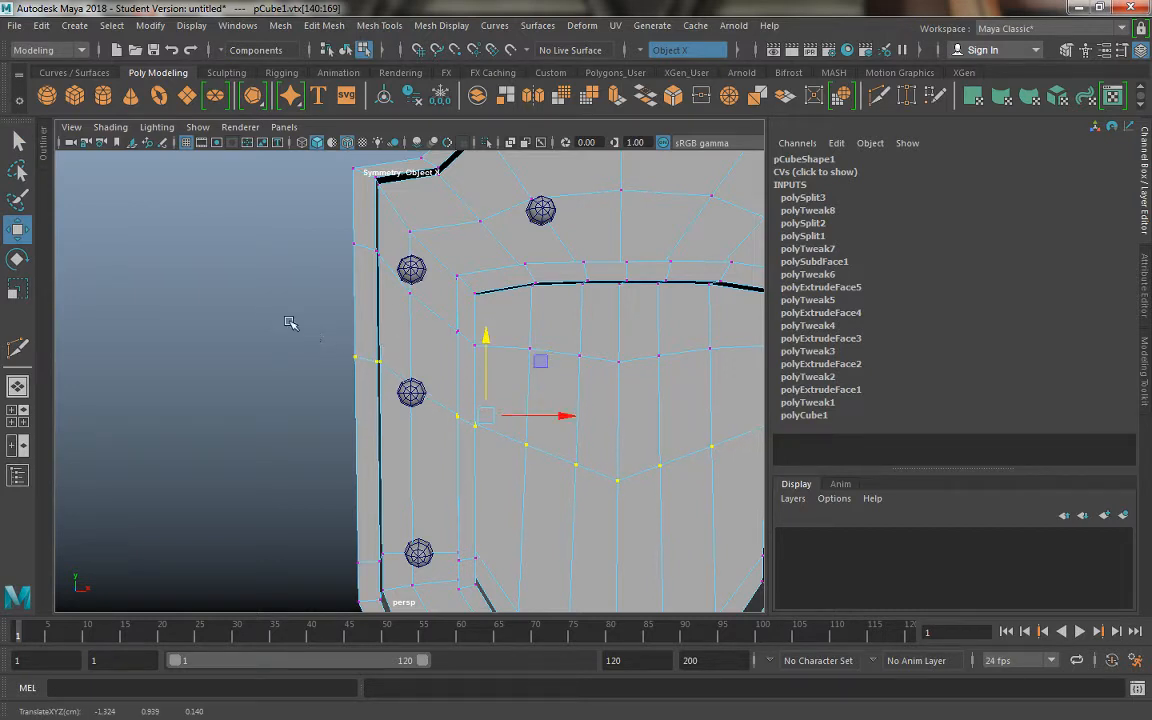
Lower the loop's vertices on the shield's left outer rim along Y toward the middle side rivet, using Object X symmetry.
{"action": "left_click", "coordinate": [379, 360]}
{"action": "left_click_drag", "start_coordinate": [393, 353], "coordinate": [396, 243]}
{"action": "left_click_drag", "start_coordinate": [386, 345], "coordinate": [376, 261]}
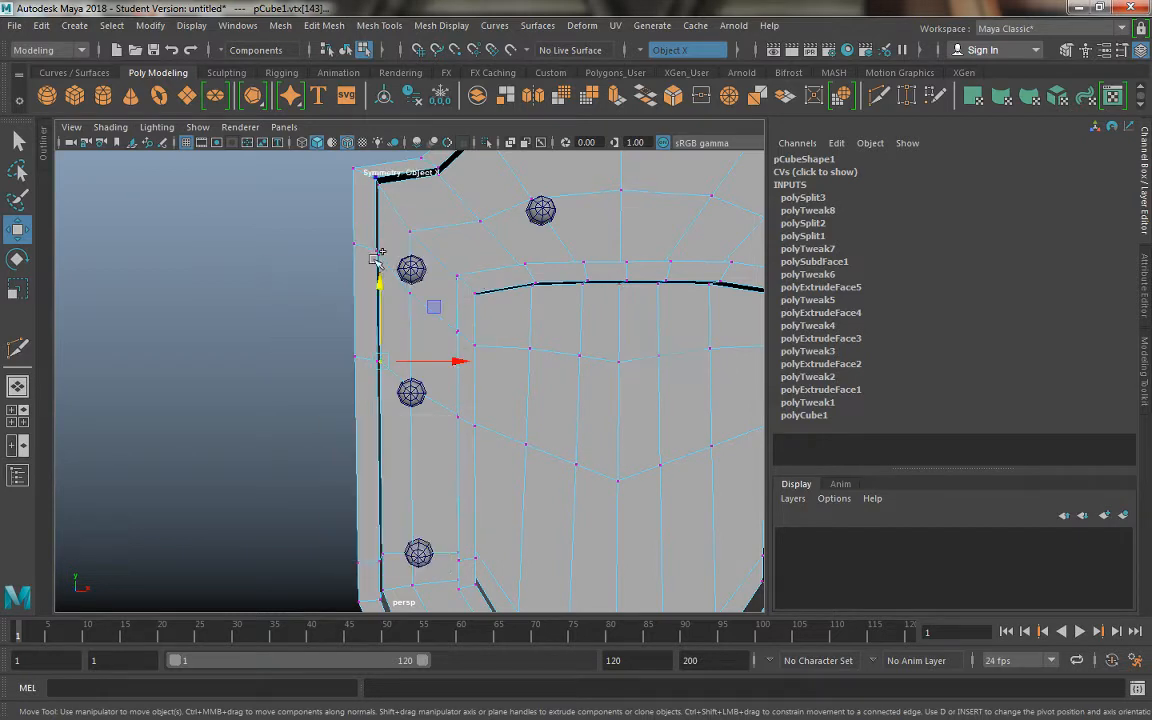
{"action": "left_click_drag", "start_coordinate": [312, 327], "coordinate": [390, 394]}
{"action": "left_click_drag", "start_coordinate": [373, 279], "coordinate": [373, 297]}
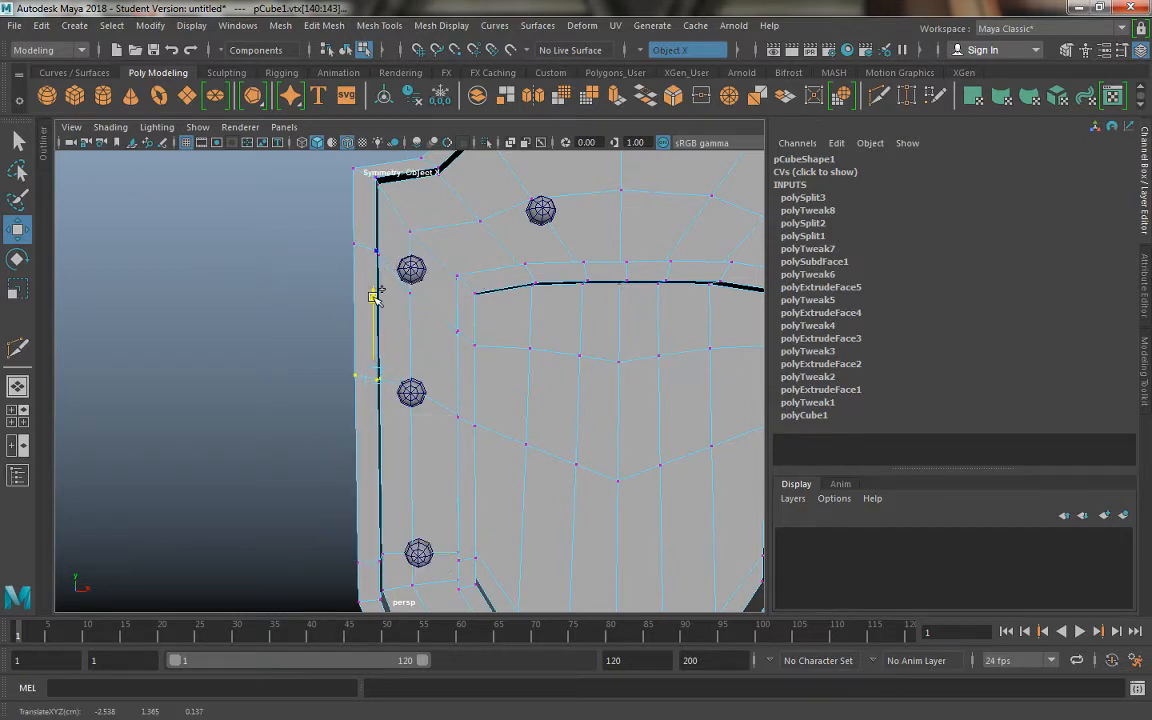
{"action": "scroll", "coordinate": [486, 484], "scroll_direction": "up", "scroll_amount": 4}
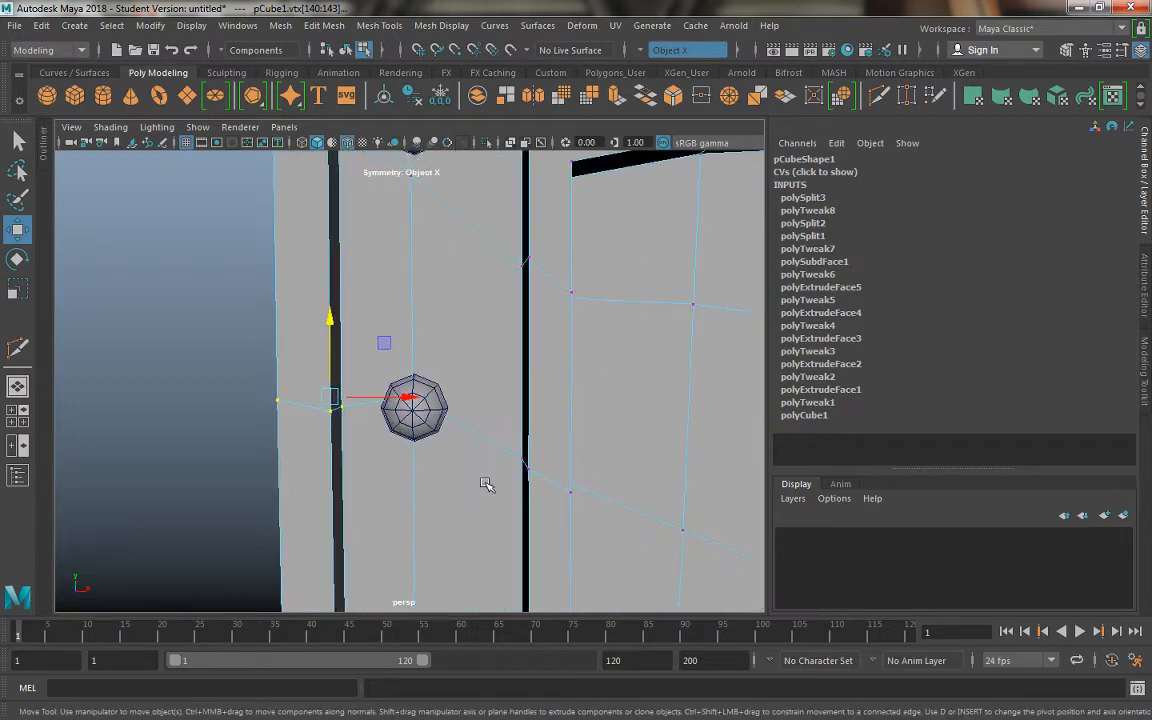
Try to lower the upper loop's vertices on the shield's left outer rim slightly along Y toward the top side rivet.
{"action": "middle_click_drag", "start_coordinate": [373, 407], "coordinate": [460, 357], "text": "alt"}
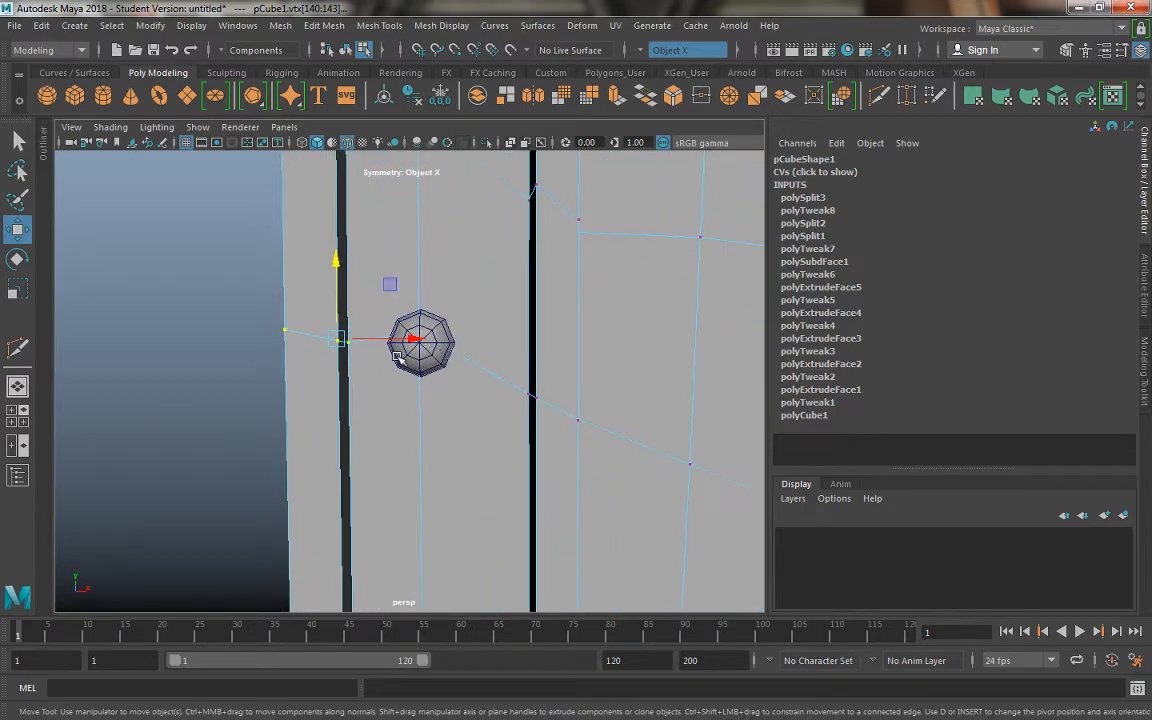
{"action": "middle_click_drag", "start_coordinate": [427, 405], "coordinate": [414, 532], "text": "alt"}
{"action": "middle_click_drag", "start_coordinate": [399, 360], "coordinate": [404, 460], "text": "alt"}
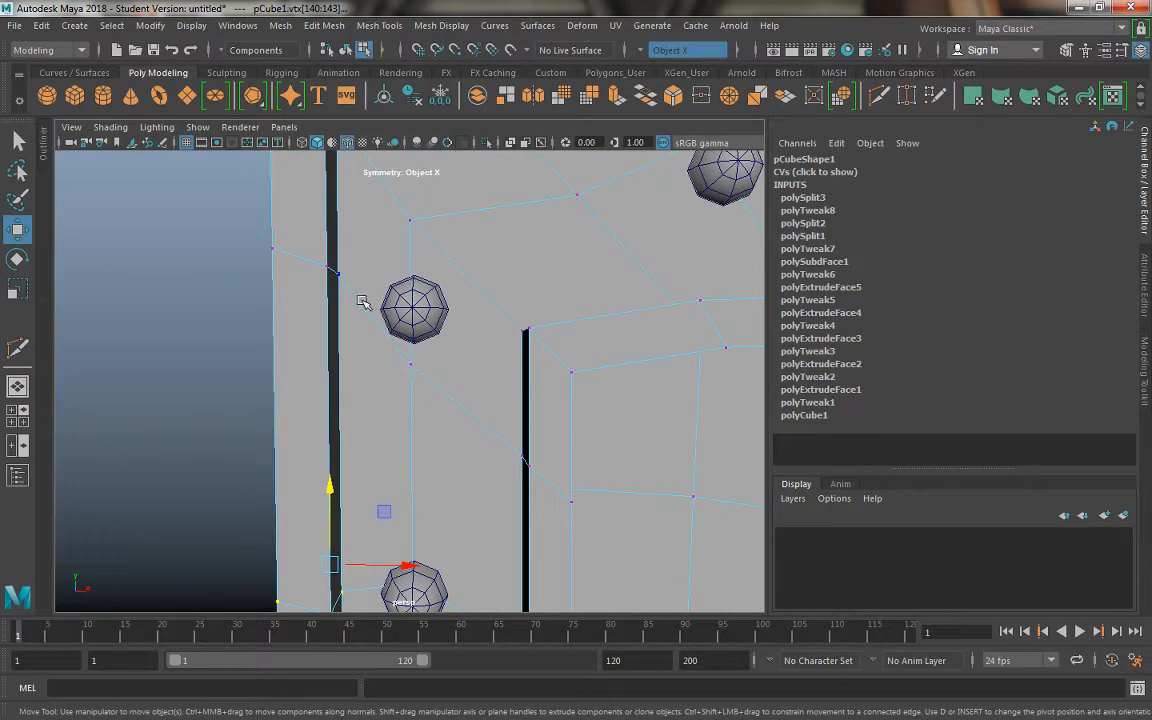
{"action": "middle_click_drag", "start_coordinate": [363, 302], "coordinate": [356, 380], "text": "alt"}
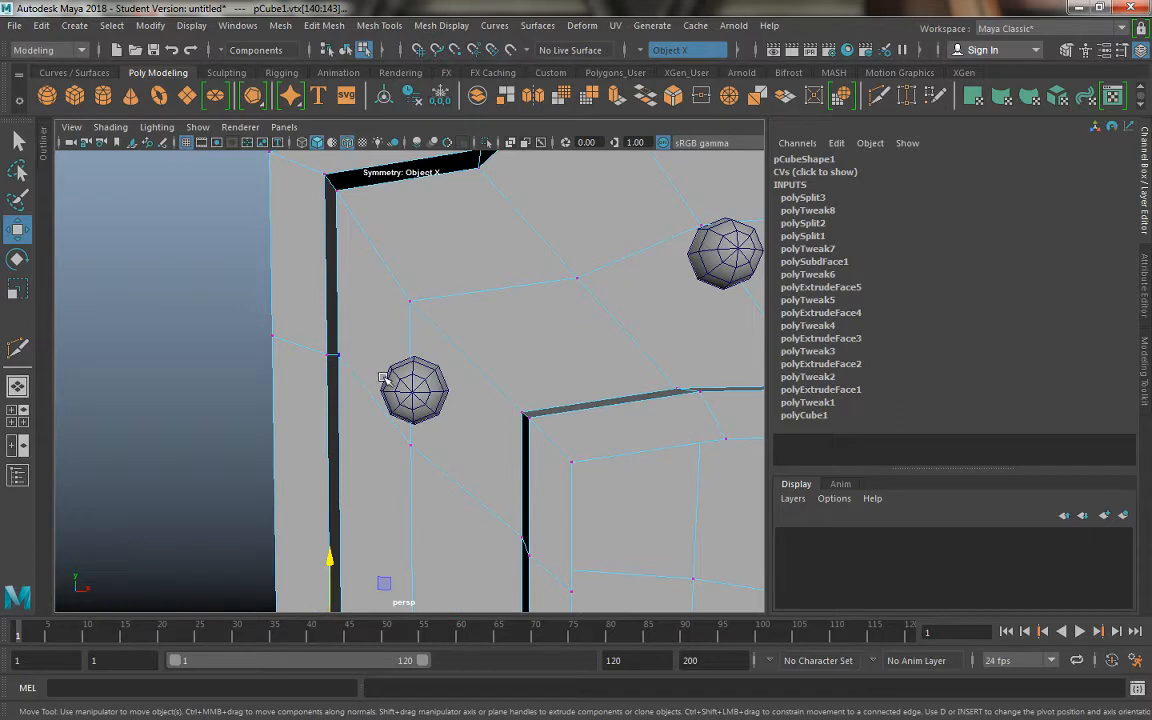
{"action": "left_click_drag", "start_coordinate": [197, 282], "coordinate": [362, 419]}
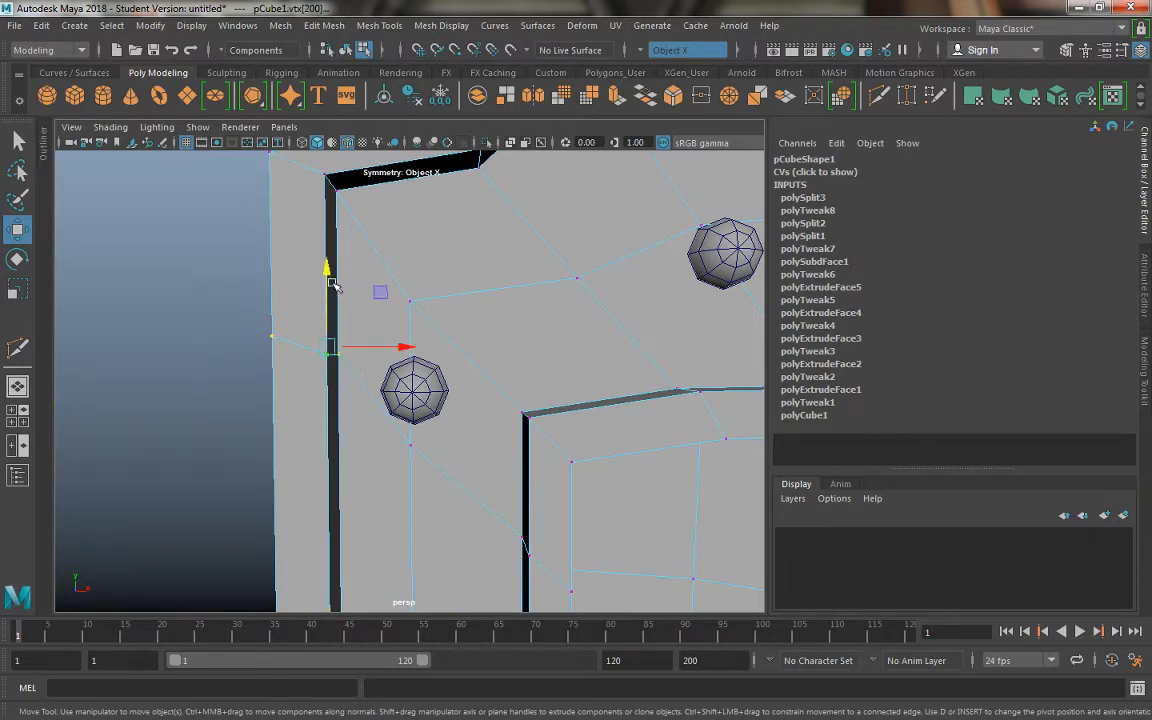
{"action": "left_click_drag", "start_coordinate": [323, 260], "coordinate": [326, 282]}
Try to raise the loop vertex below the top side rivet to its centre and the inner-edge vertices along Y.
{"action": "left_click", "coordinate": [410, 443]}
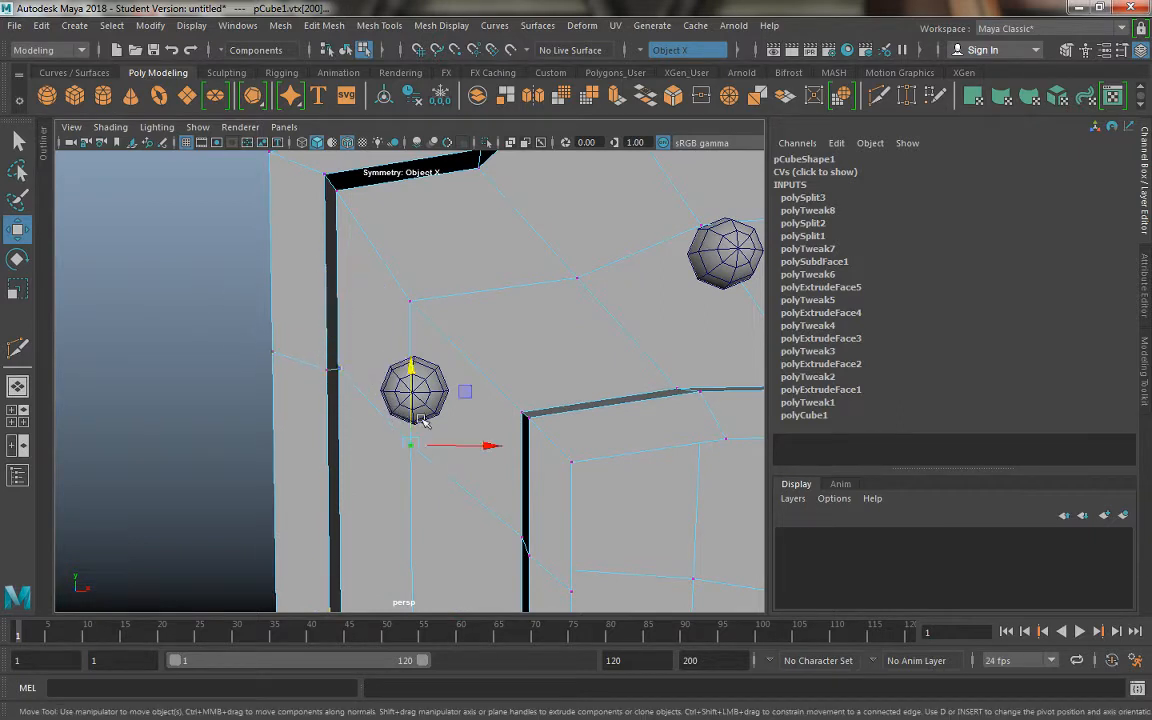
{"action": "left_click_drag", "start_coordinate": [418, 350], "coordinate": [416, 316]}
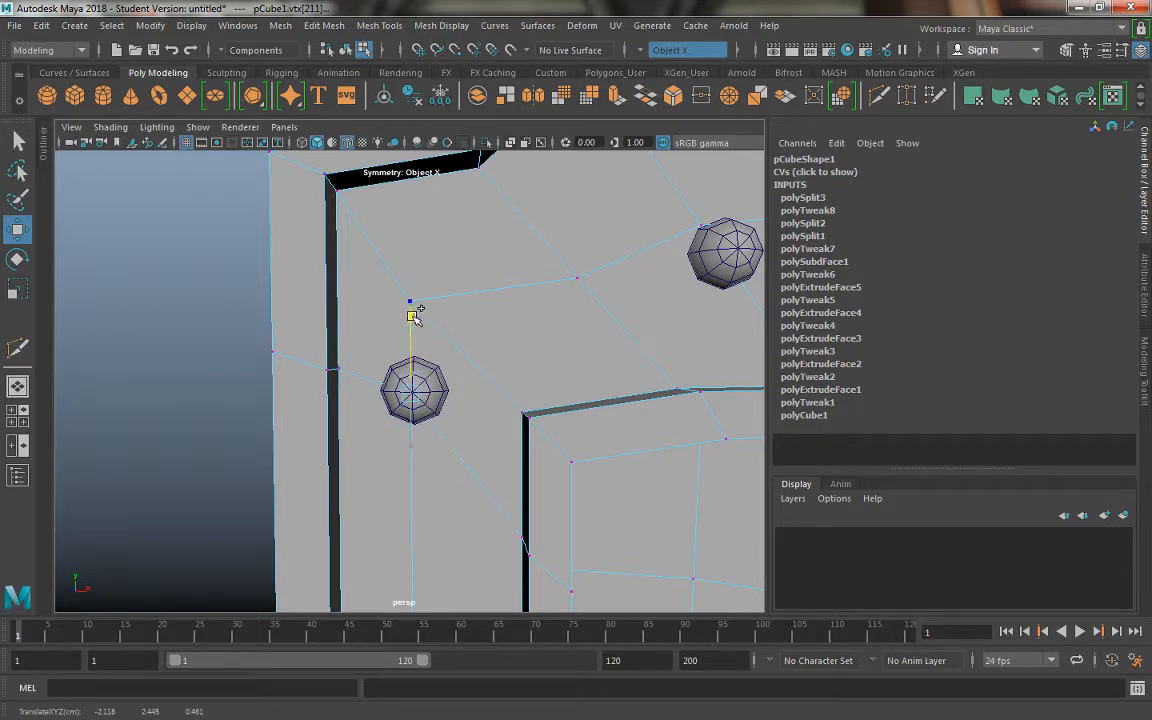
{"action": "left_click_drag", "start_coordinate": [548, 578], "coordinate": [486, 421]}
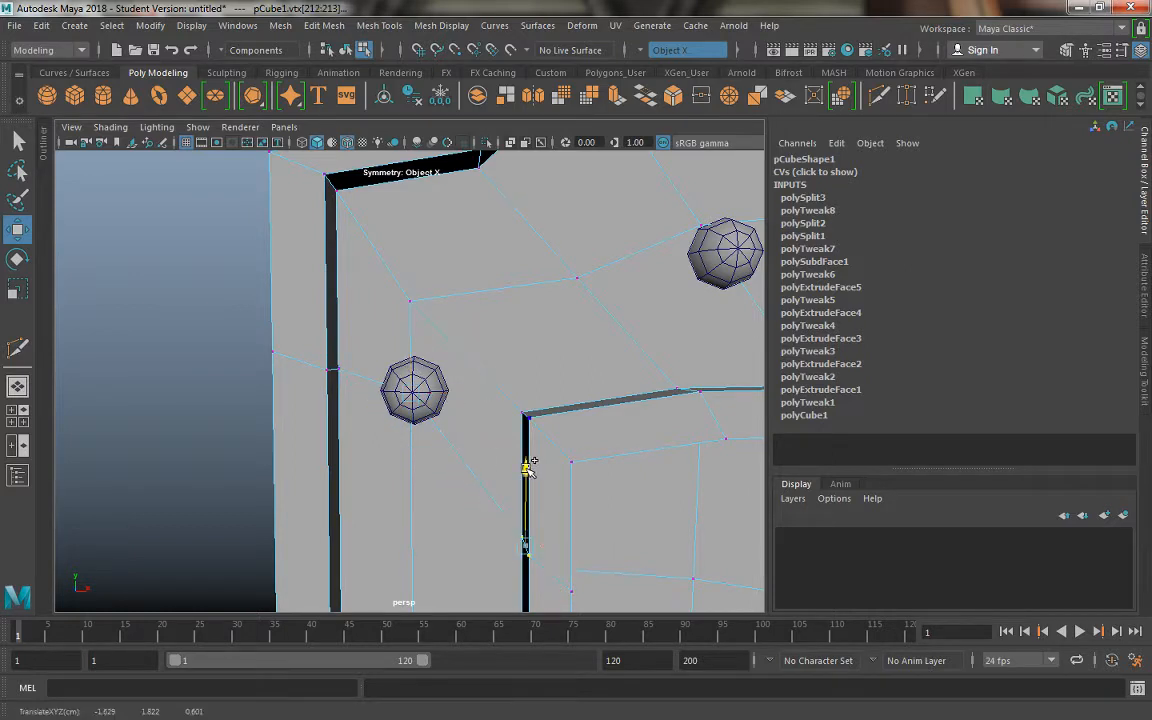
{"action": "left_click_drag", "start_coordinate": [529, 466], "coordinate": [527, 373]}
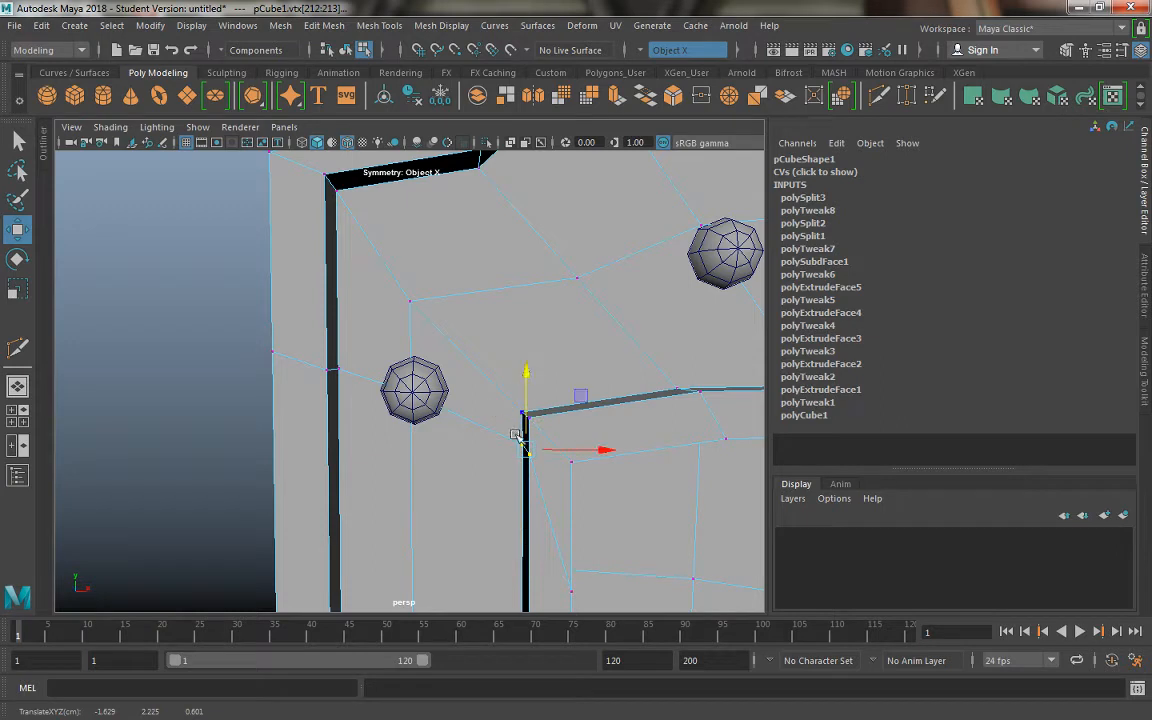
Undo the last vertex moves on the outer rim, band and inner edge around the top side rivet.
{"action": "right_click_drag", "start_coordinate": [479, 333], "coordinate": [480, 290]}
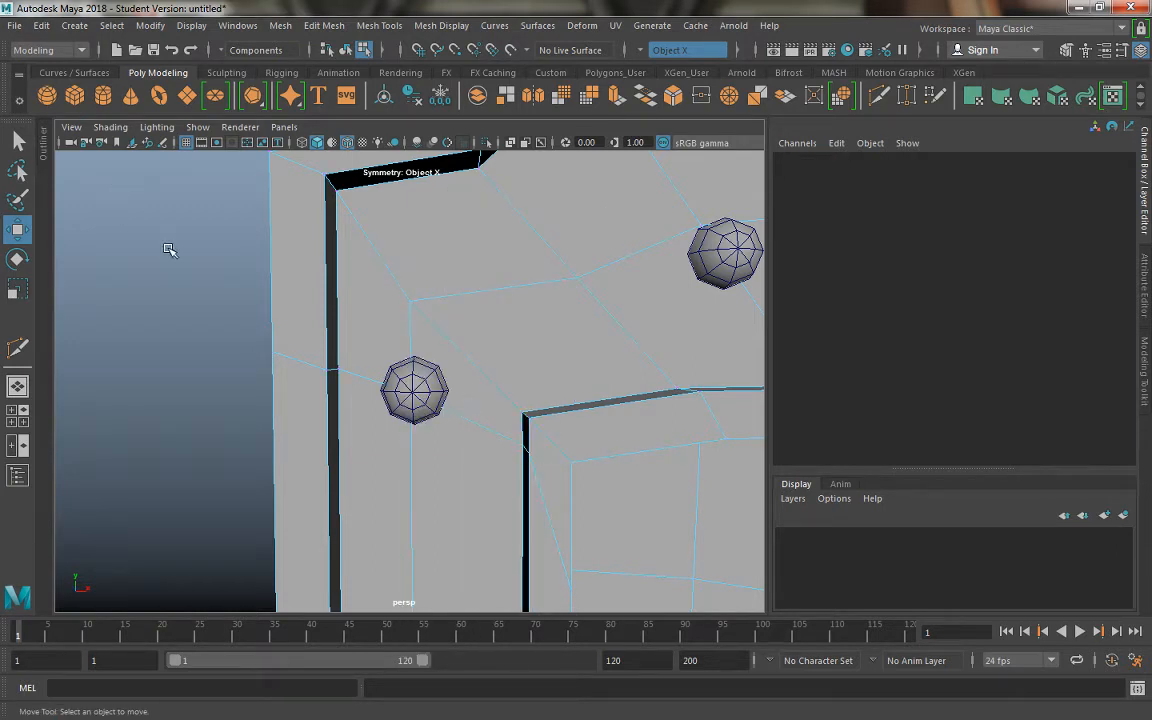
{"action": "key", "text": "ctrl+z"}
{"action": "key", "text": "ctrl+z"}
{"action": "key", "text": "ctrl+z"}
{"action": "key", "text": "ctrl+z"}
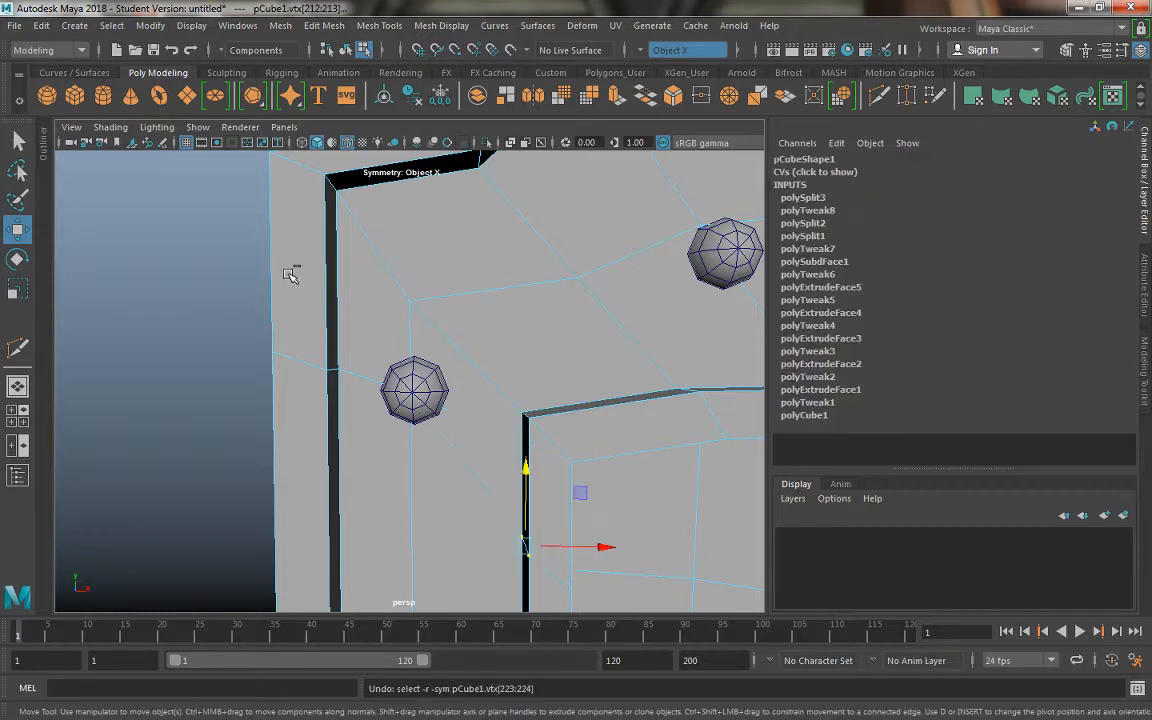
{"action": "key", "text": "ctrl+z"}
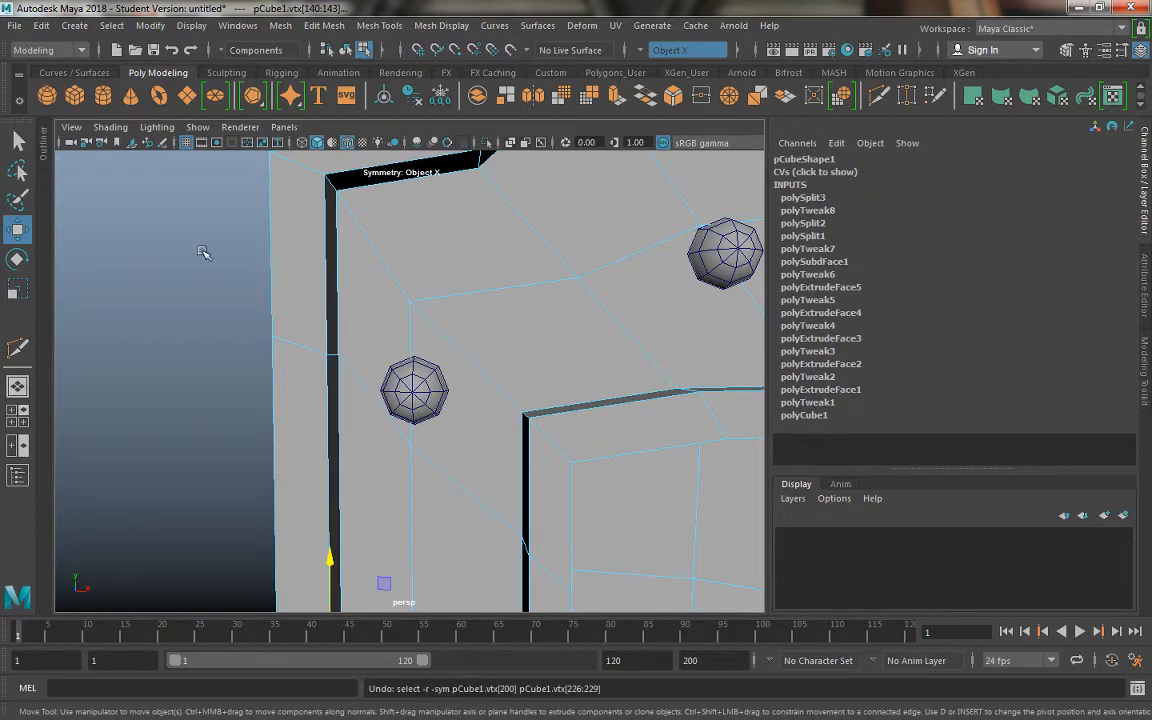
Raise the upper loop's outer-rim vertices along Y to just above the top side rivet, using Object X symmetry.
{"action": "left_click", "coordinate": [301, 317]}
{"action": "right_click_drag", "start_coordinate": [306, 243], "coordinate": [237, 257]}
{"action": "left_click_drag", "start_coordinate": [193, 283], "coordinate": [358, 395]}
{"action": "left_click_drag", "start_coordinate": [324, 268], "coordinate": [326, 216]}
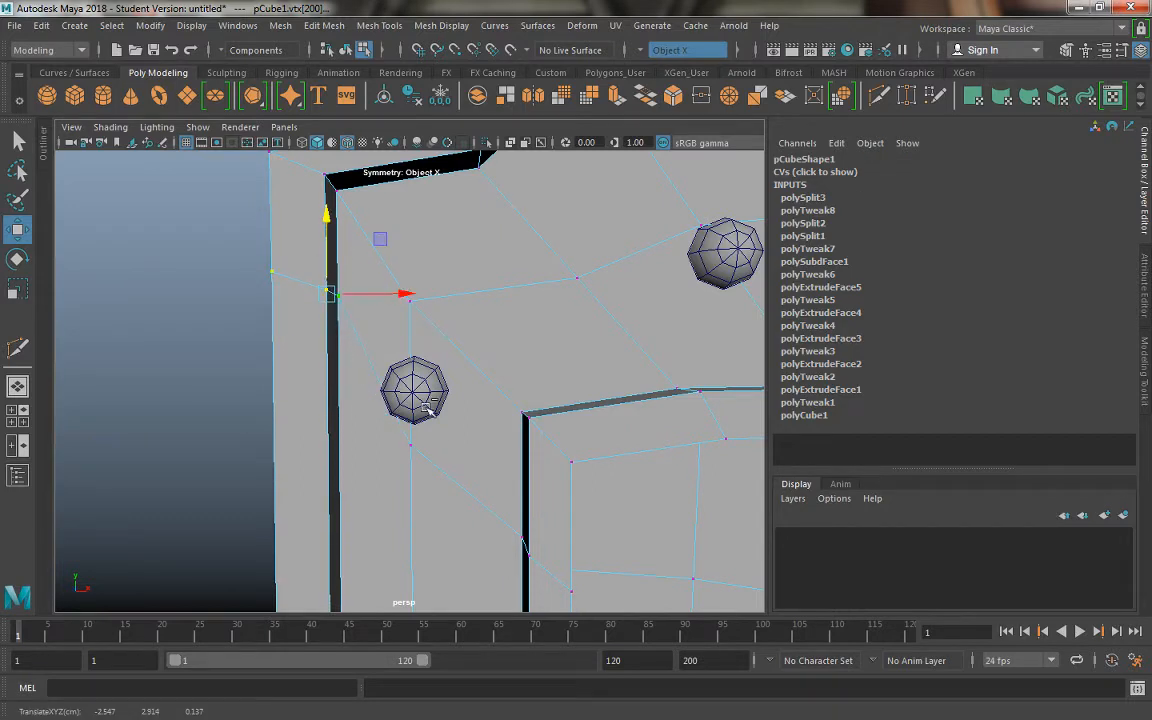
Raise the loop vertex under the top side rivet to its centre, and move the adjoining inner-edge vertices up along Y.
{"action": "left_click", "coordinate": [410, 445]}
{"action": "left_click_drag", "start_coordinate": [409, 365], "coordinate": [407, 313]}
{"action": "left_click_drag", "start_coordinate": [486, 519], "coordinate": [589, 610]}
{"action": "left_click_drag", "start_coordinate": [550, 488], "coordinate": [555, 431]}
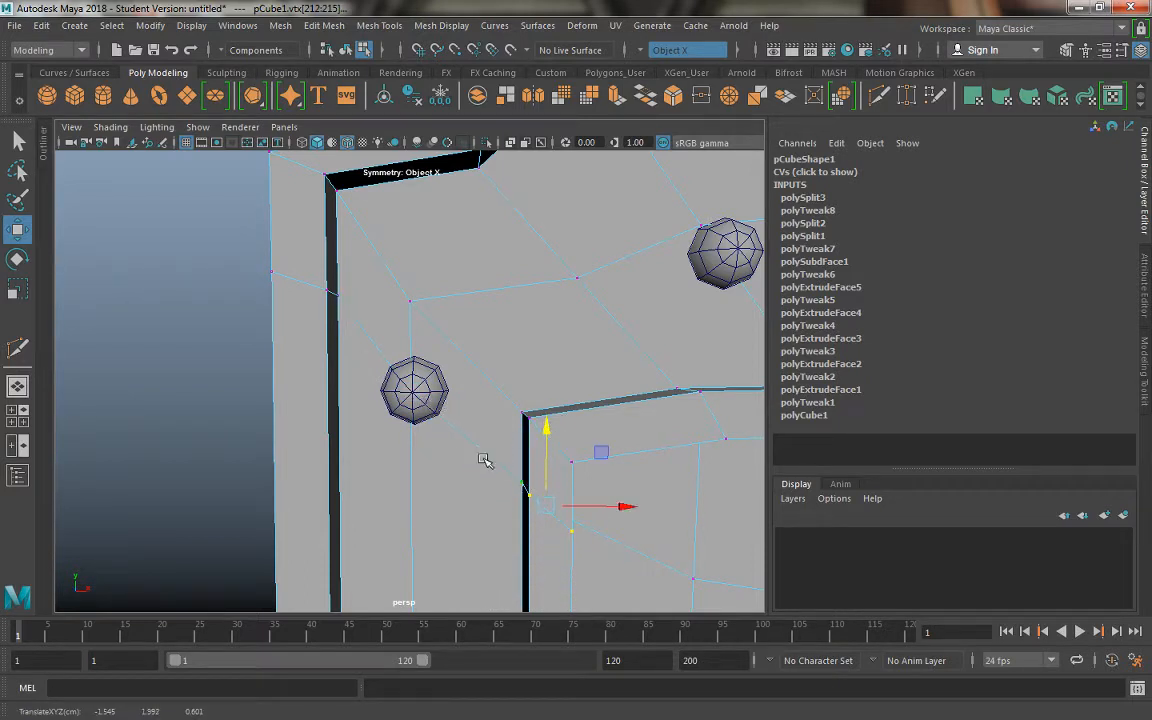
Insert an edge loop across the shield midway between the top and middle side rivets with the Multi-Cut tool.
{"action": "middle_click_drag", "start_coordinate": [453, 437], "coordinate": [463, 404], "text": "alt"}
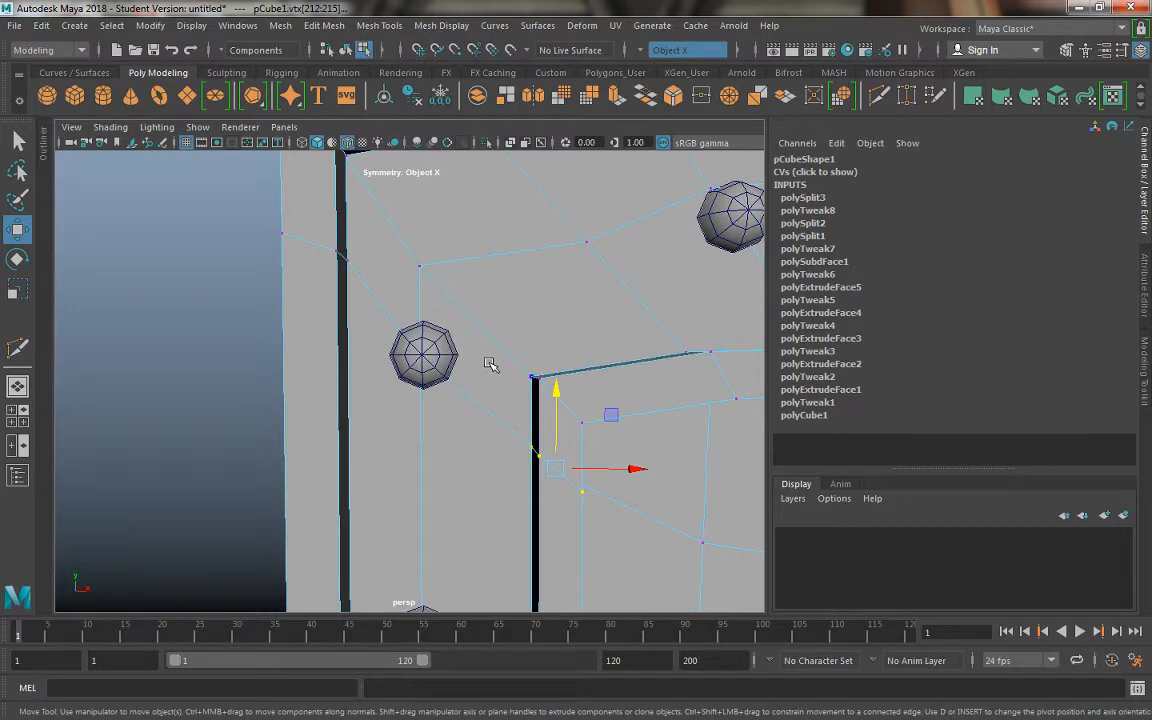
{"action": "middle_click_drag", "start_coordinate": [470, 423], "coordinate": [474, 418], "text": "alt"}
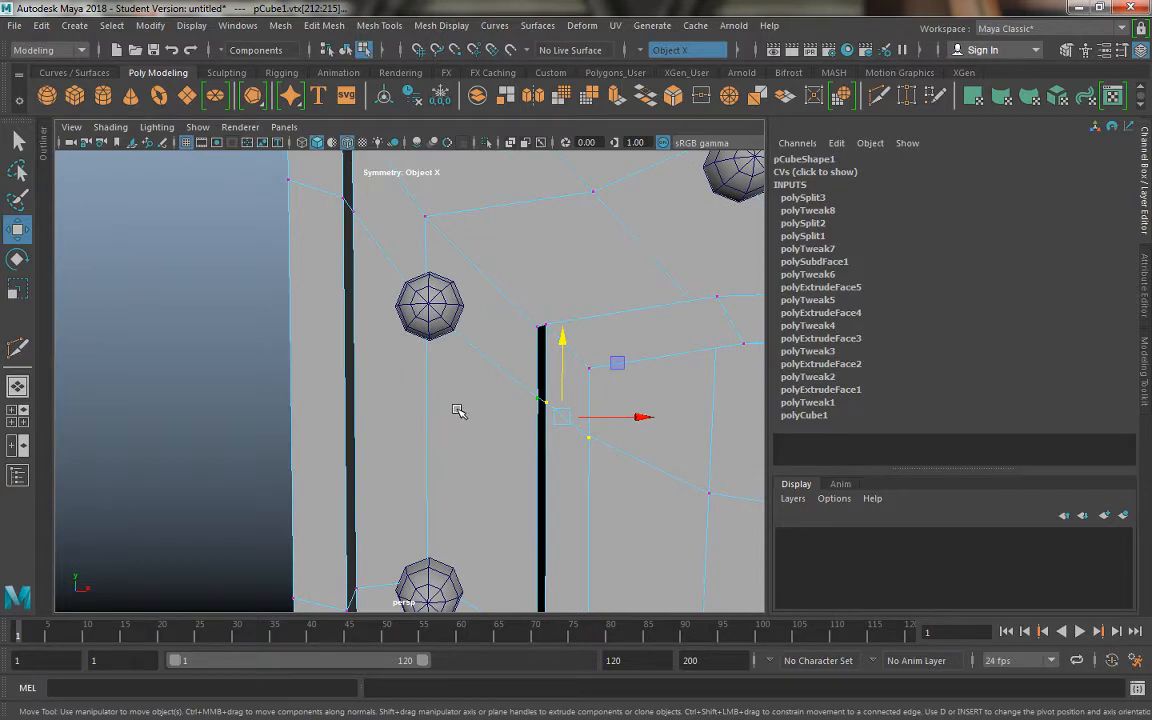
{"action": "left_click_drag", "start_coordinate": [457, 411], "coordinate": [399, 383], "text": "alt"}
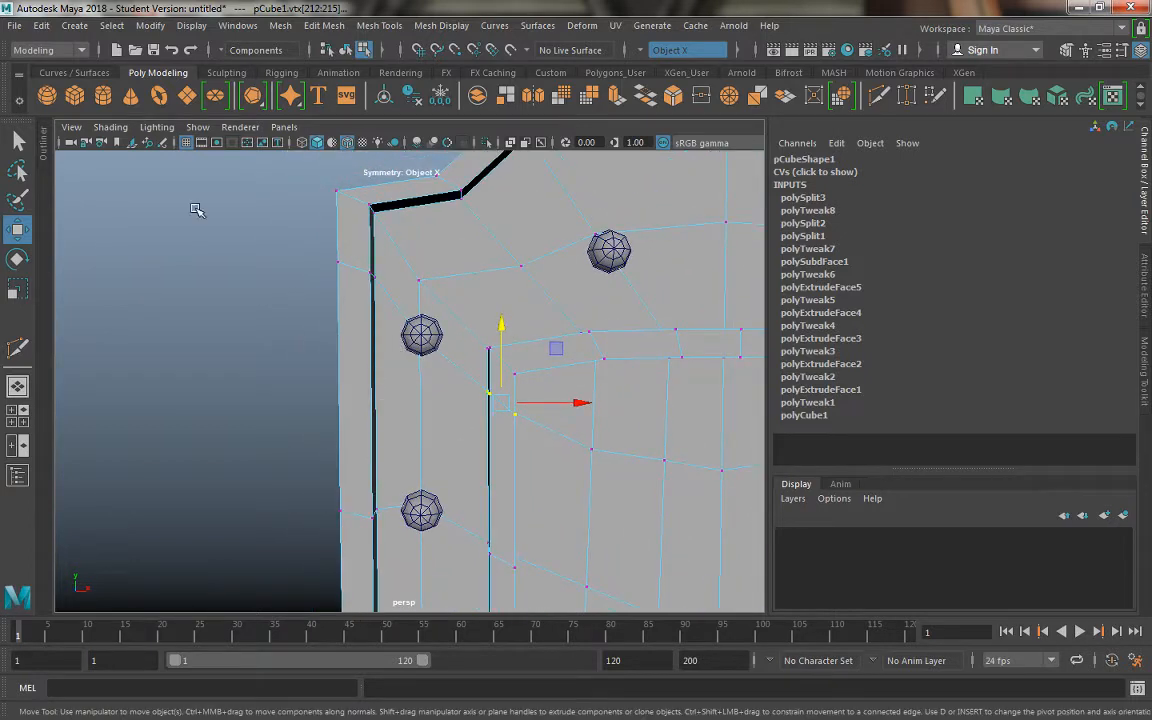
{"action": "left_click", "coordinate": [878, 95]}
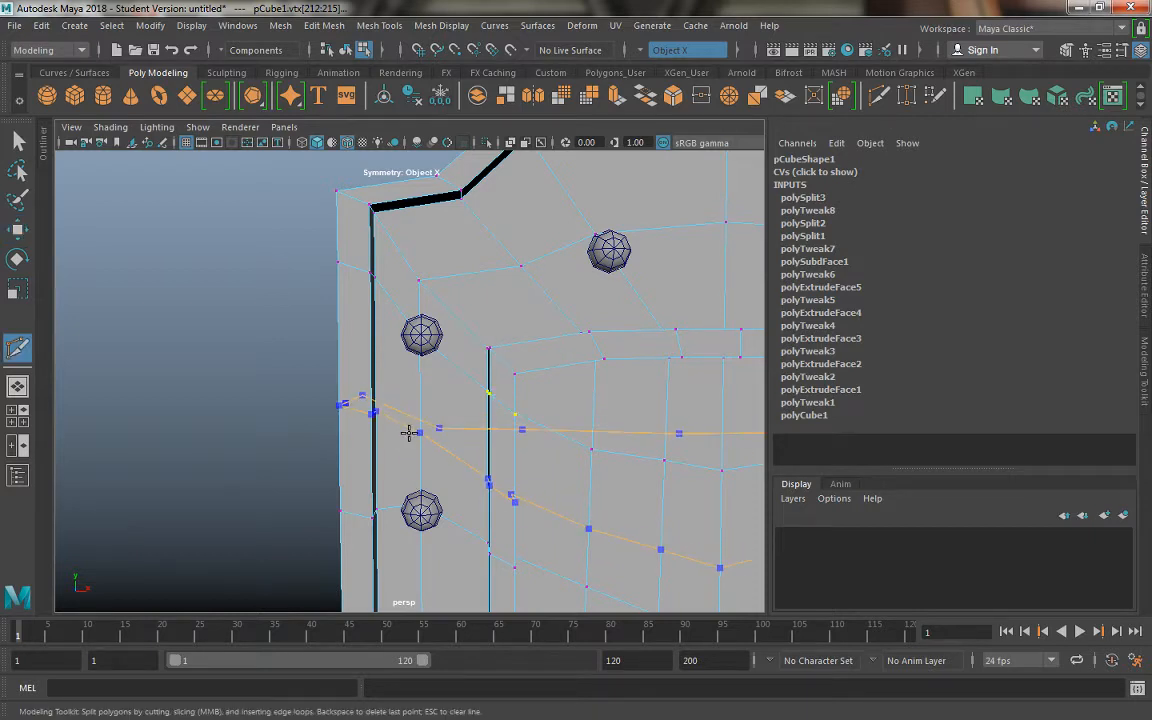
{"action": "middle_click_drag", "start_coordinate": [568, 472], "coordinate": [584, 428], "text": "alt"}
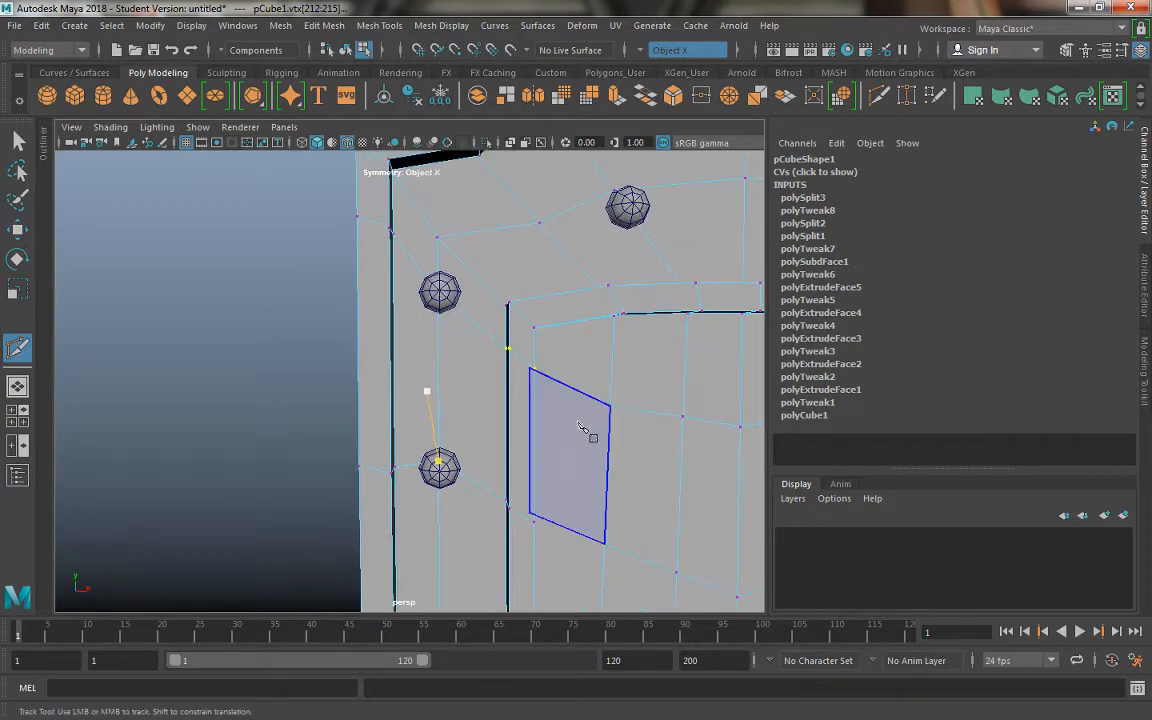
{"action": "left_click_drag", "start_coordinate": [514, 406], "coordinate": [463, 398], "text": "alt"}
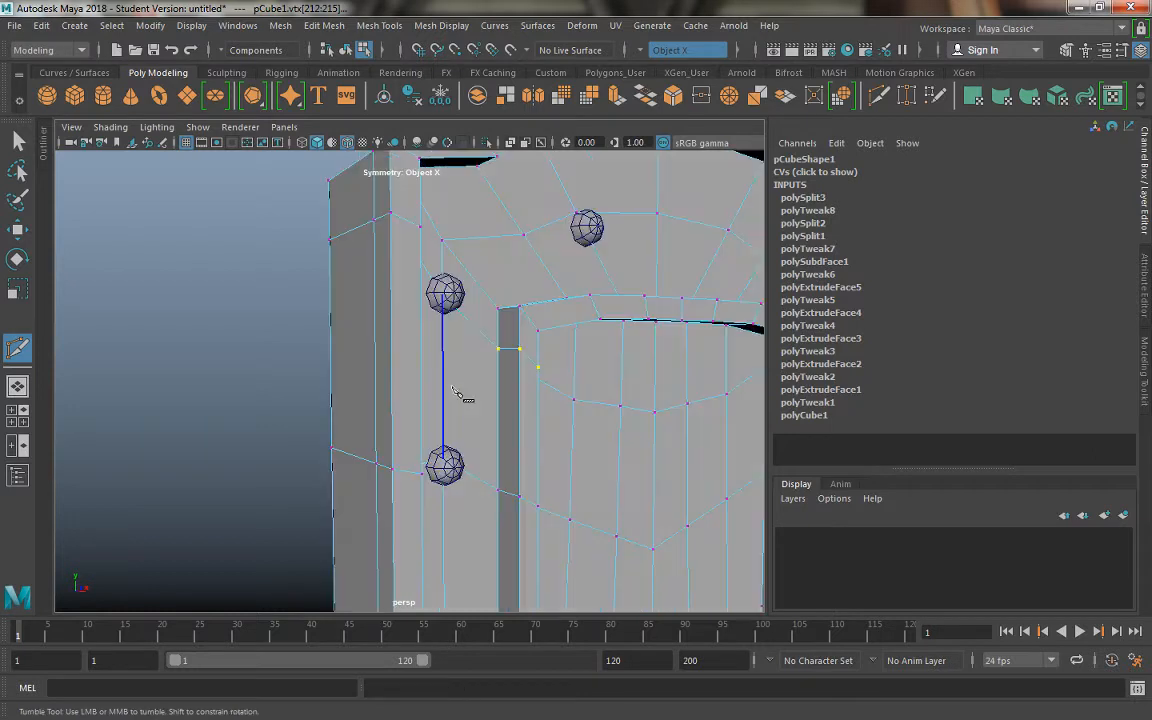
{"action": "left_click", "coordinate": [443, 389], "text": "ctrl"}
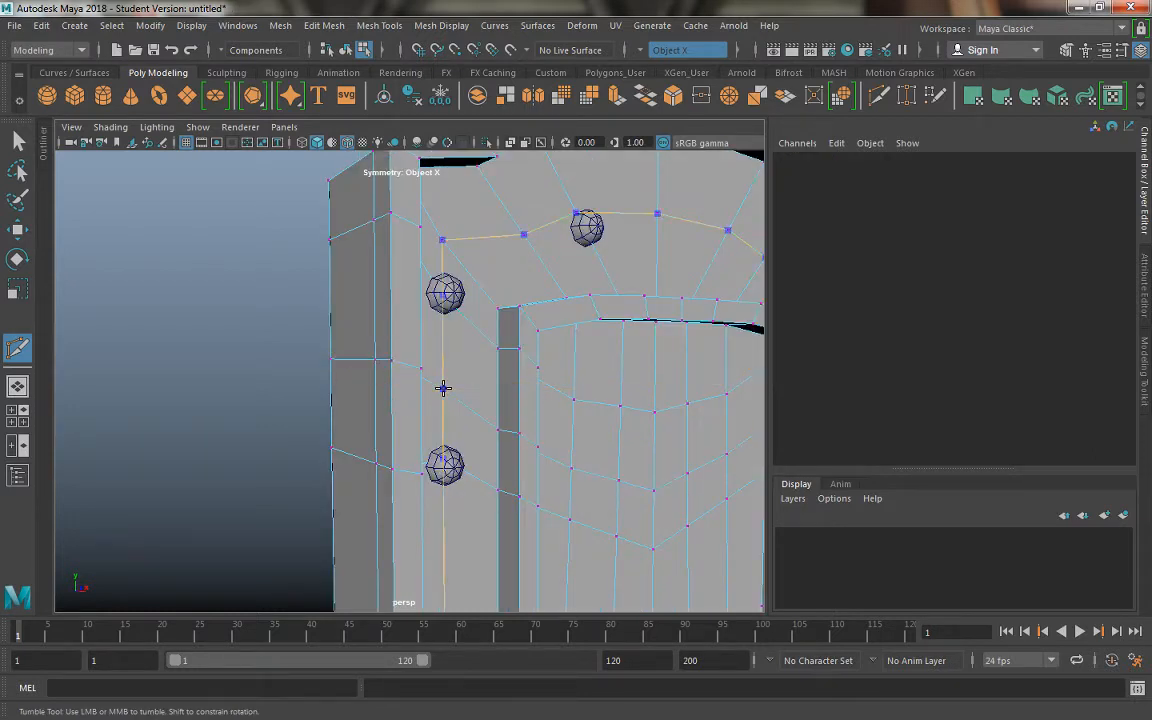
Insert another edge loop across the shield just below the middle side rivet and leave the Multi-Cut tool.
{"action": "left_click_drag", "start_coordinate": [568, 467], "coordinate": [486, 452], "text": "alt"}
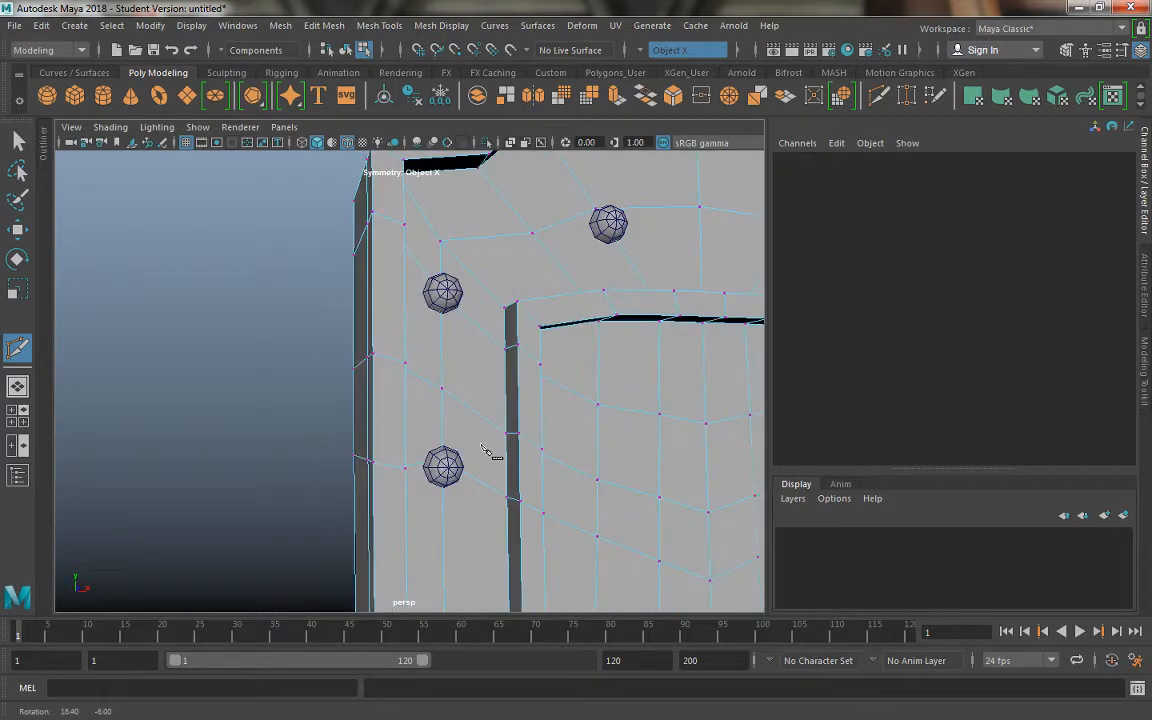
{"action": "middle_click_drag", "start_coordinate": [476, 457], "coordinate": [470, 335], "text": "alt"}
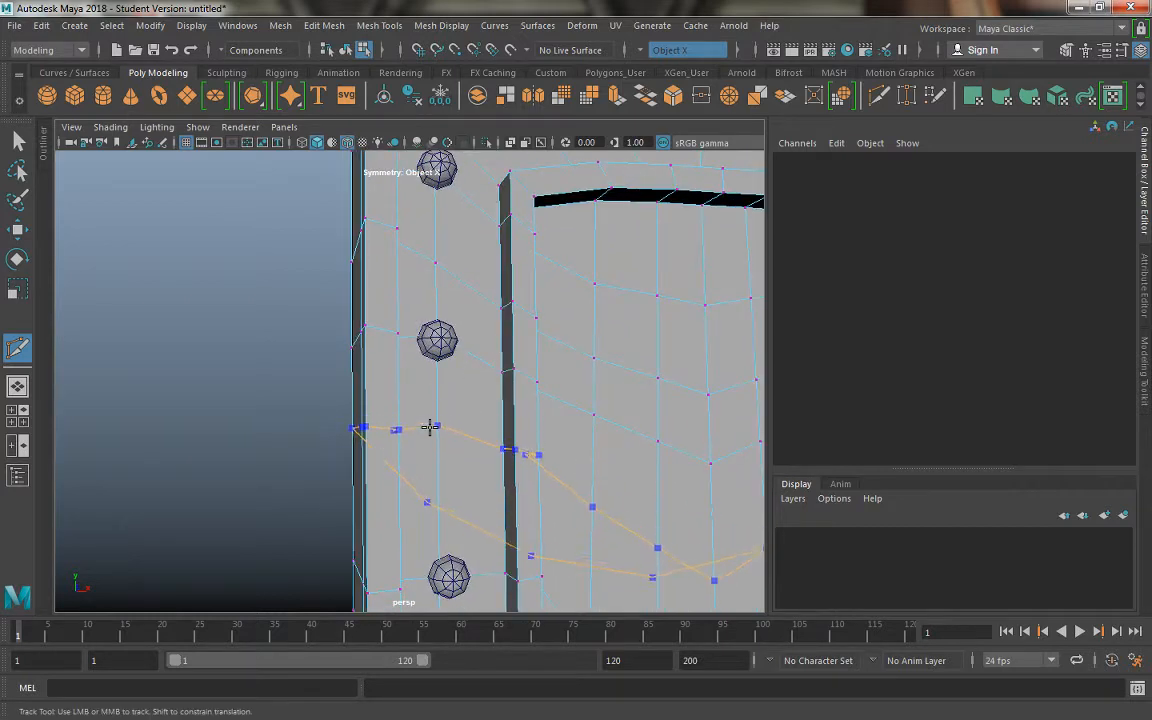
{"action": "left_click_drag", "start_coordinate": [494, 442], "coordinate": [501, 489], "text": "alt"}
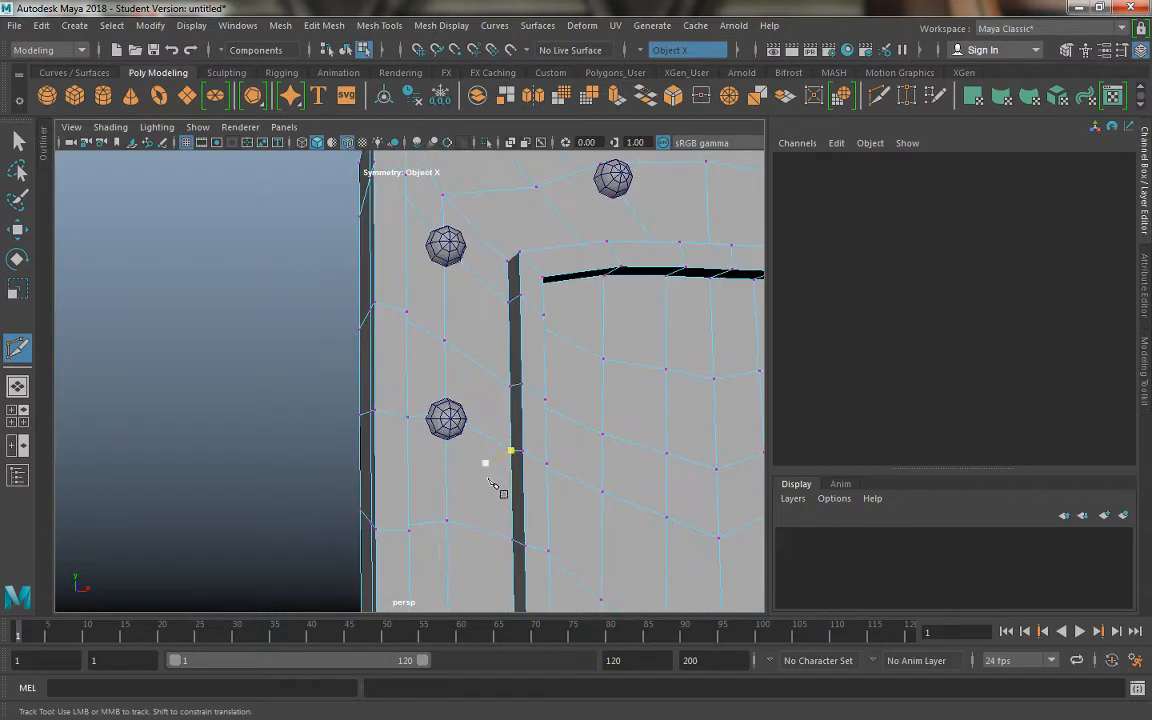
{"action": "left_click", "coordinate": [18, 141]}
Select the four border-band faces surrounding the top side rivet, with Object X symmetry, and extrude them.
{"action": "left_click_drag", "start_coordinate": [468, 314], "coordinate": [410, 316], "text": "alt"}
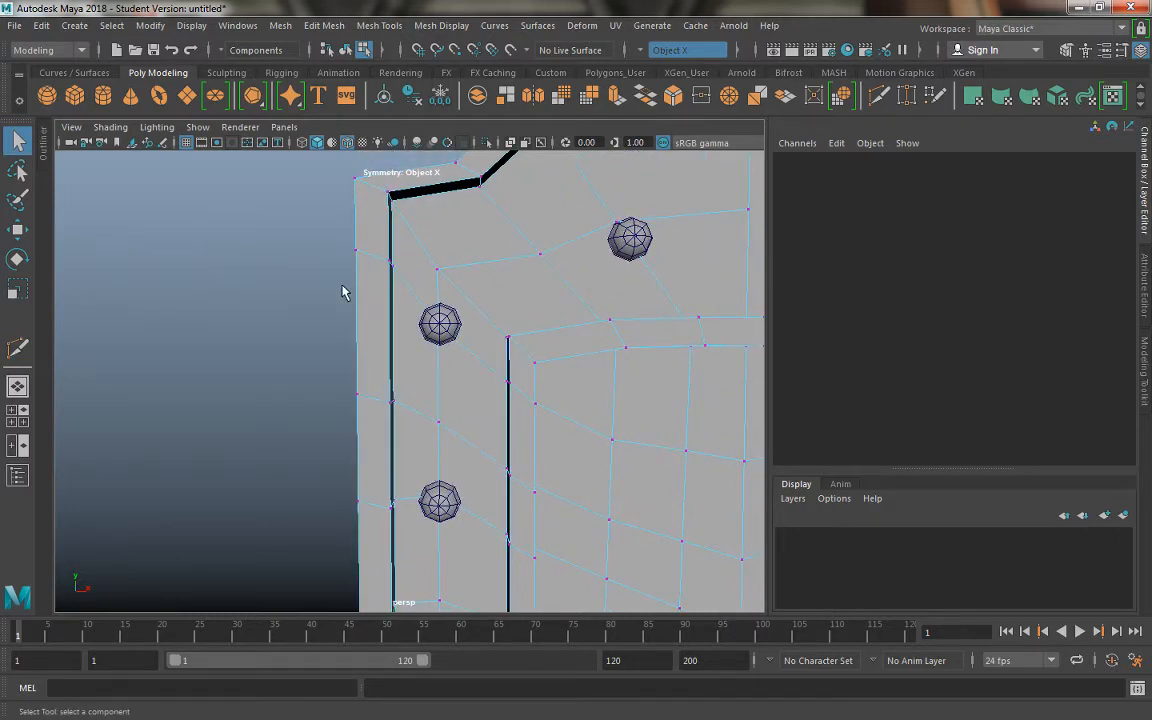
{"action": "right_click_drag", "start_coordinate": [404, 246], "coordinate": [411, 288]}
{"action": "left_click", "coordinate": [407, 279]}
{"action": "left_click", "coordinate": [476, 333], "text": "shift"}
{"action": "left_click", "coordinate": [478, 390], "text": "shift"}
{"action": "left_click", "coordinate": [420, 380], "text": "shift"}
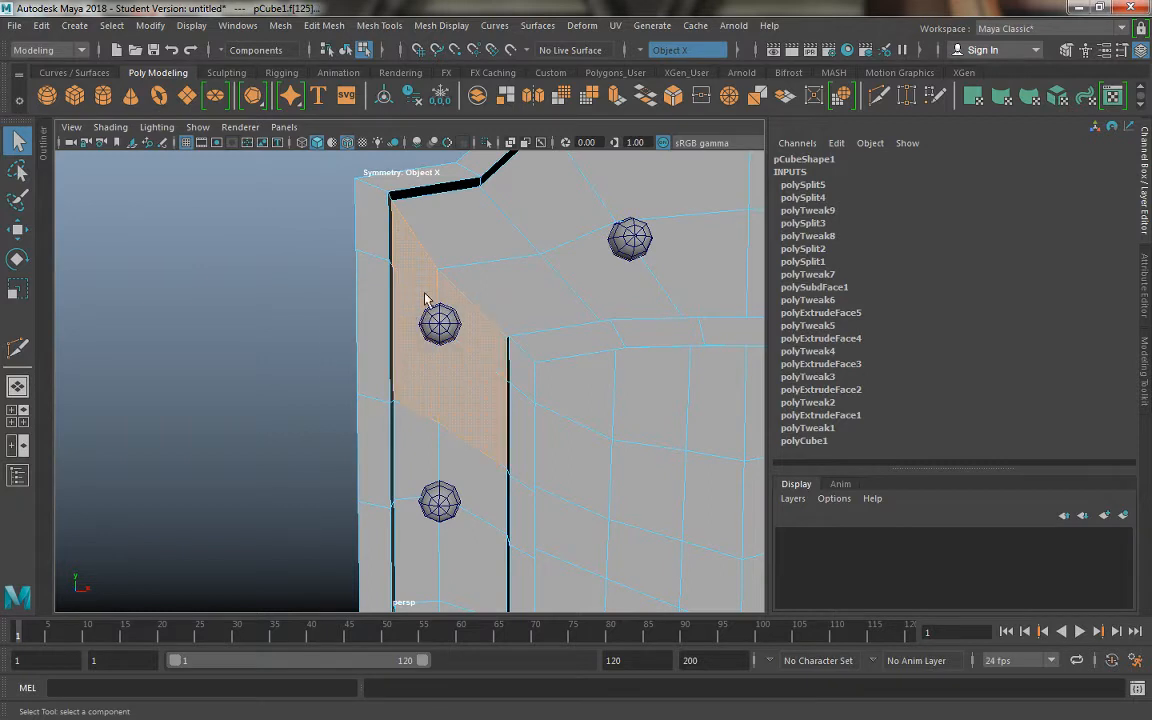
{"action": "right_click", "coordinate": [450, 395], "text": "ctrl+shift"}
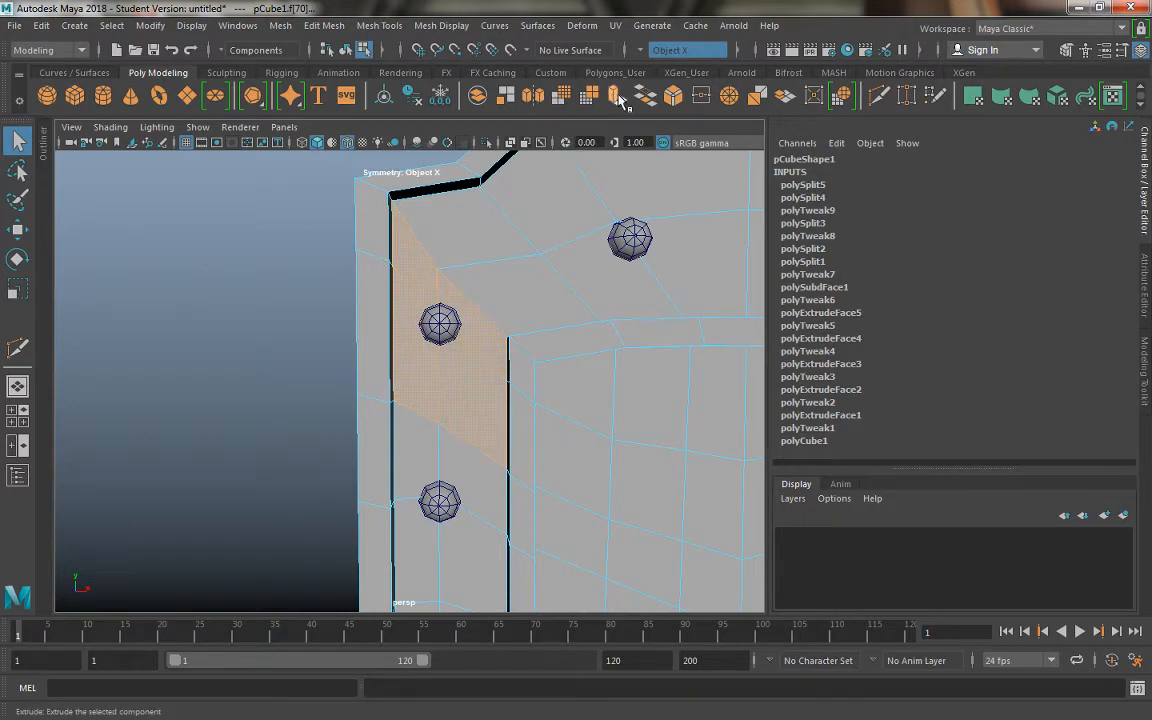
{"action": "left_click", "coordinate": [561, 94]}
{"action": "key", "text": "r"}
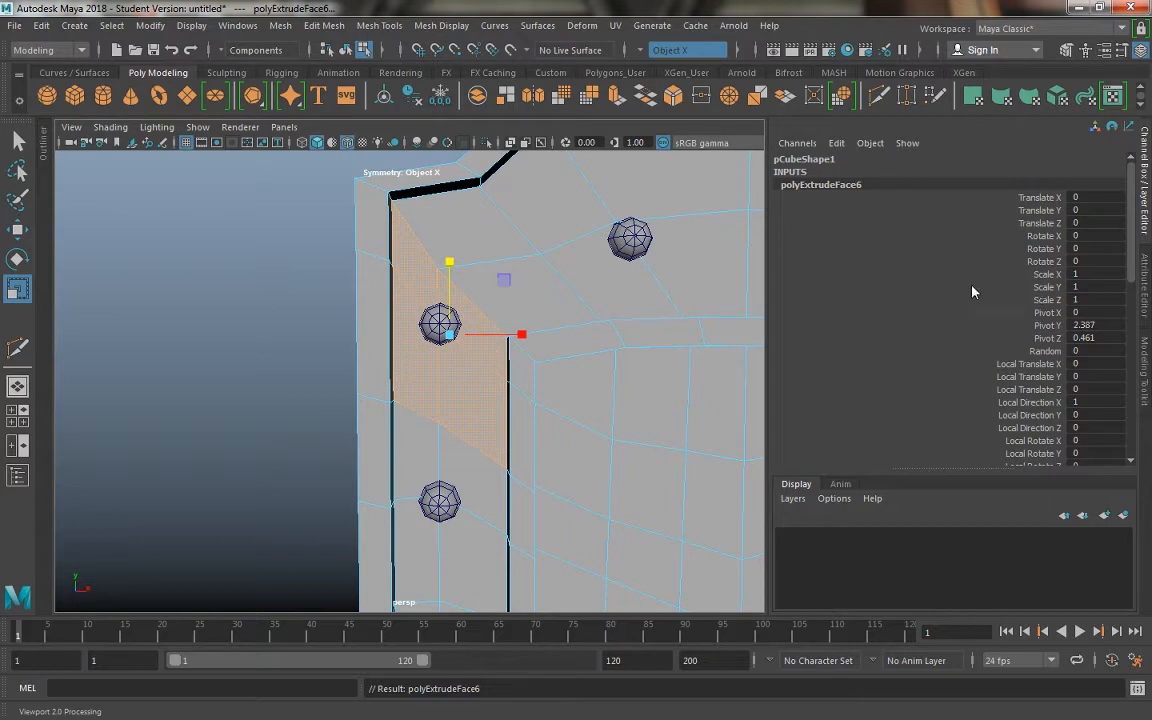
Try to scale the extruded faces uniformly through the extrusion's Scale X, Y and Z values, and undo it.
{"action": "left_click_drag", "start_coordinate": [1045, 275], "coordinate": [1048, 299]}
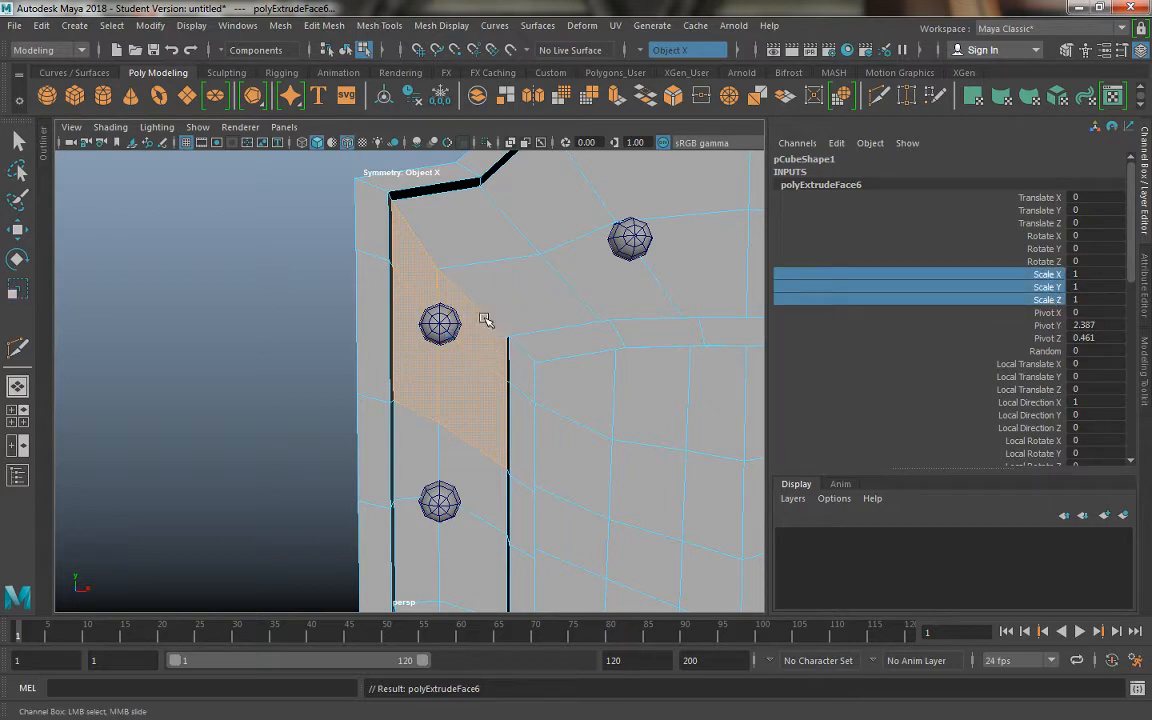
{"action": "middle_click_drag", "start_coordinate": [481, 320], "coordinate": [463, 319]}
{"action": "key", "text": "ctrl+z"}
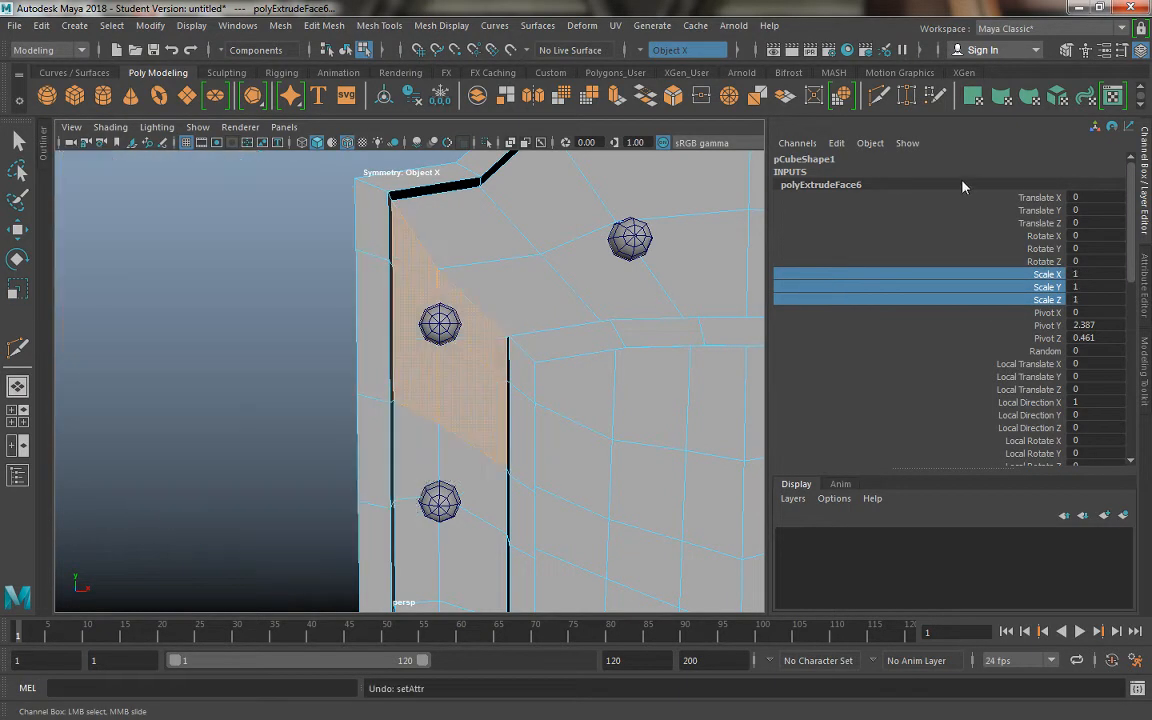
Scale the extruded faces inward along X and Y to form an inset around the top side rivet.
{"action": "key", "text": "r"}
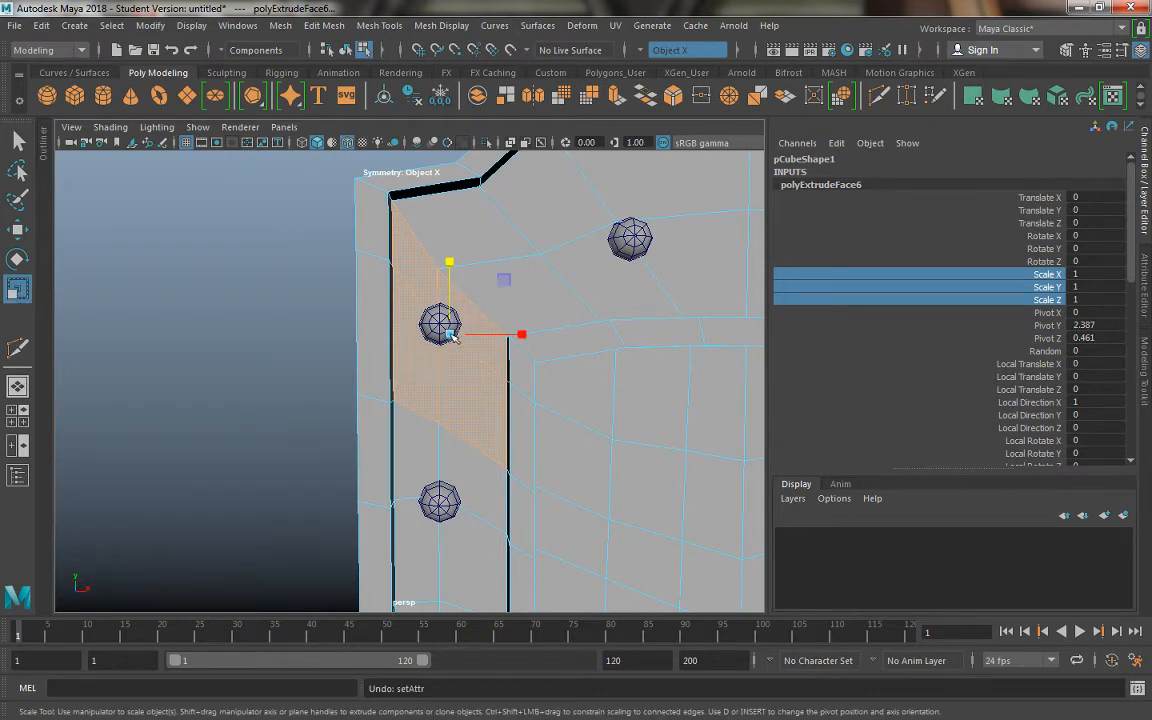
{"action": "left_click_drag", "start_coordinate": [452, 336], "coordinate": [458, 338]}
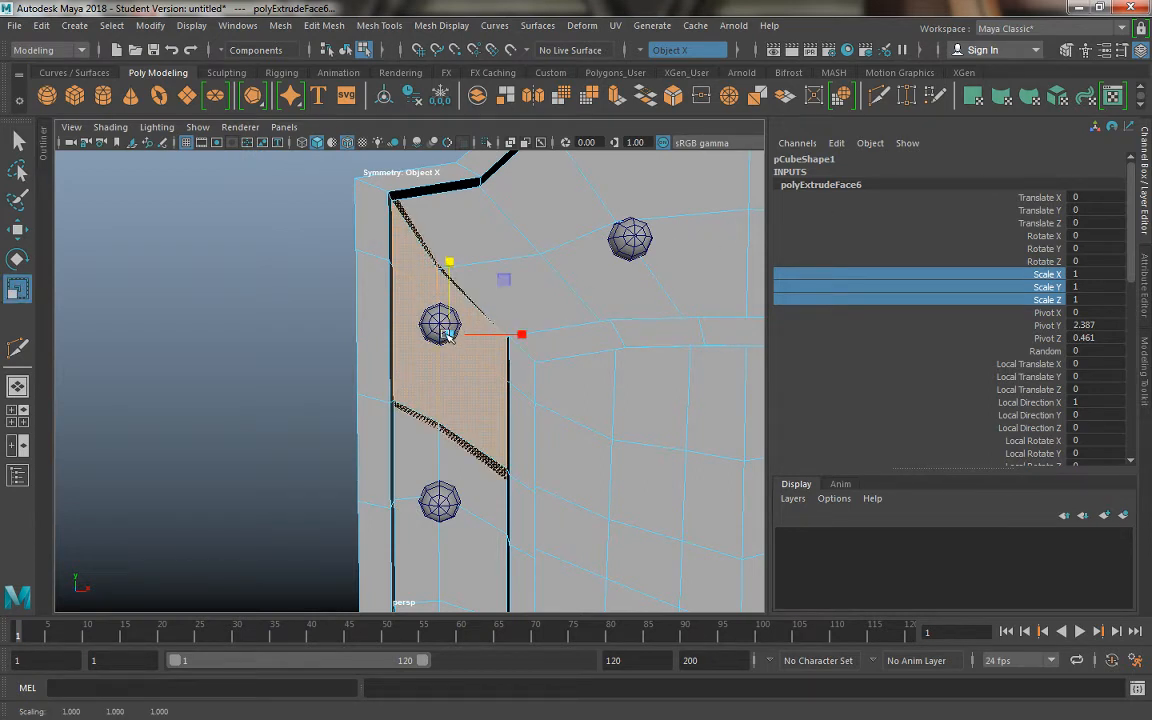
{"action": "middle_click_drag", "start_coordinate": [446, 334], "coordinate": [389, 308], "text": "shift"}
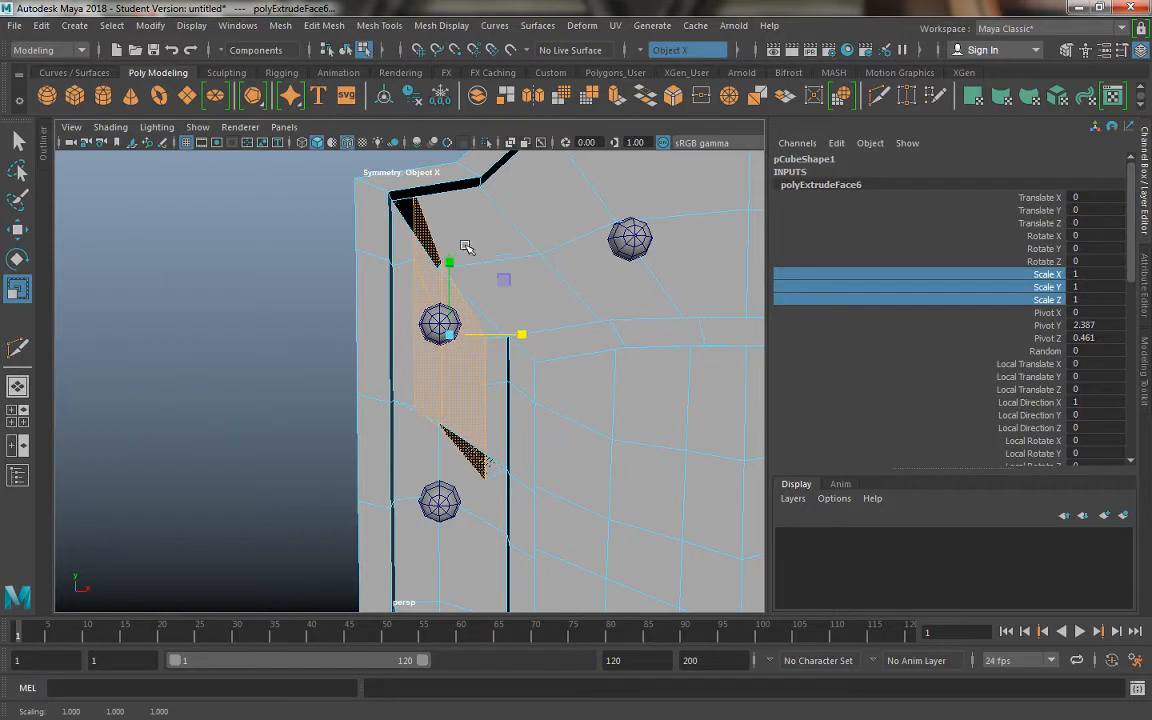
{"action": "left_click_drag", "start_coordinate": [449, 262], "coordinate": [442, 345]}
Snap the upper-middle vertex of the inset onto the topmost outline vertex of the top side rivet.
{"action": "right_click_drag", "start_coordinate": [424, 255], "coordinate": [526, 368], "text": "alt"}
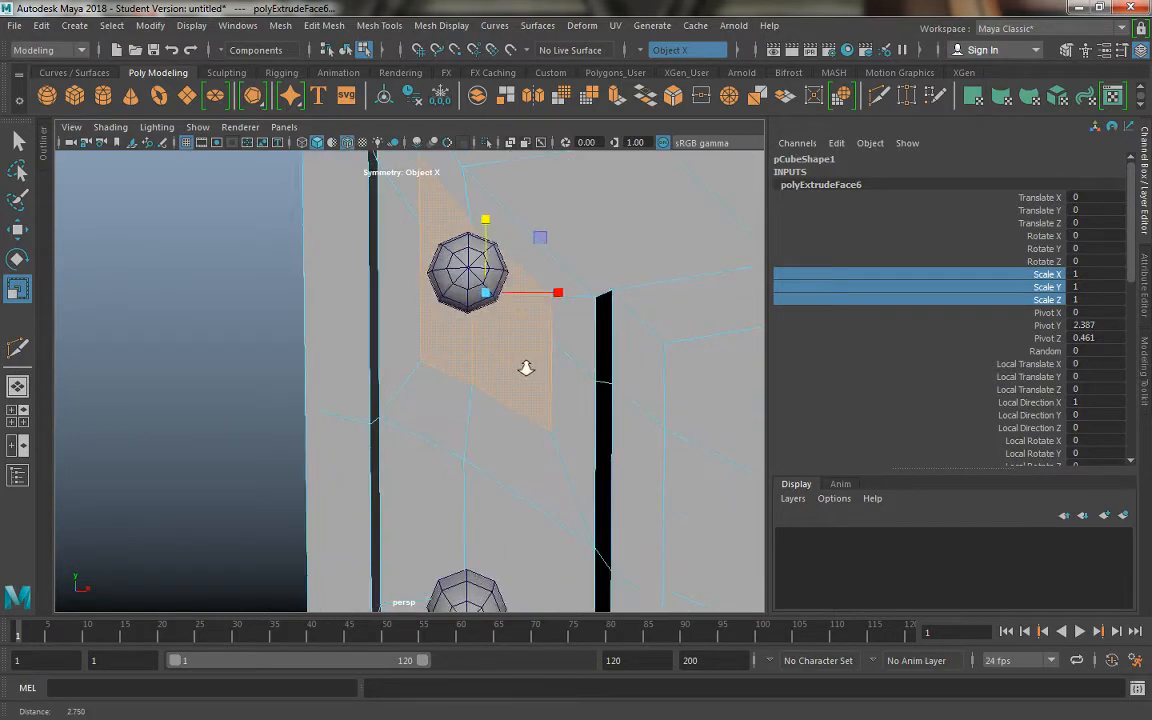
{"action": "left_click_drag", "start_coordinate": [526, 368], "coordinate": [460, 330], "text": "alt"}
{"action": "right_click_drag", "start_coordinate": [427, 242], "coordinate": [381, 240]}
{"action": "left_click", "coordinate": [453, 323]}
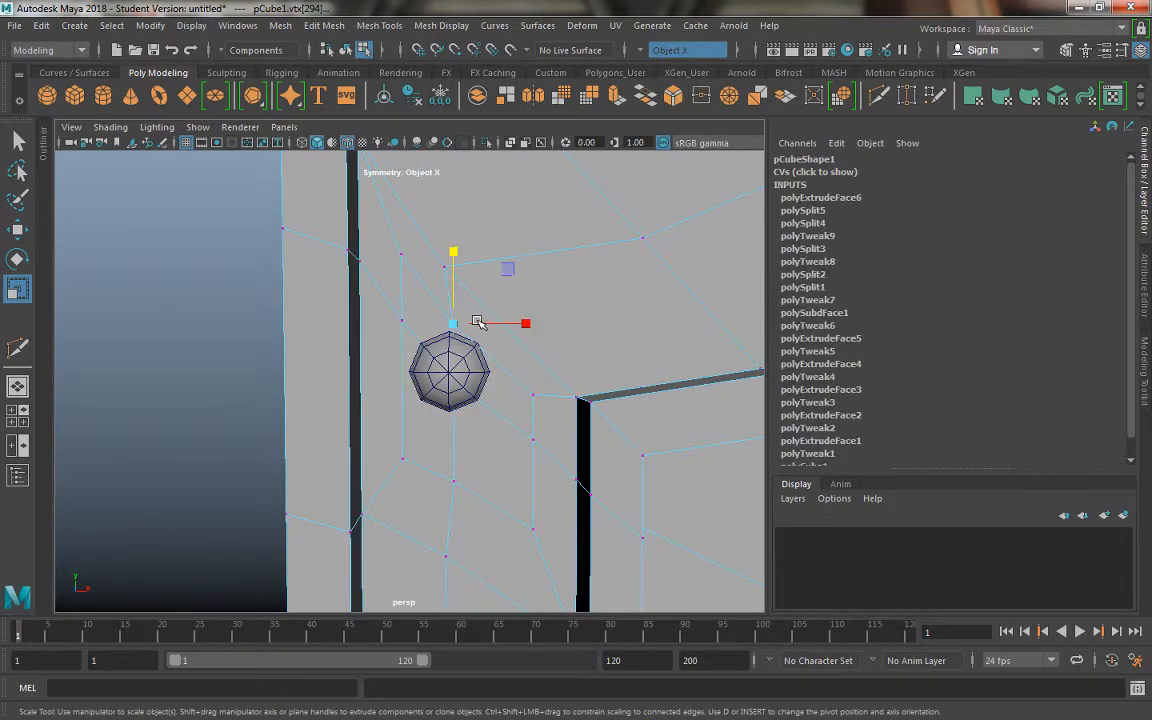
{"action": "key", "text": "w"}
{"action": "key", "text": "v"}
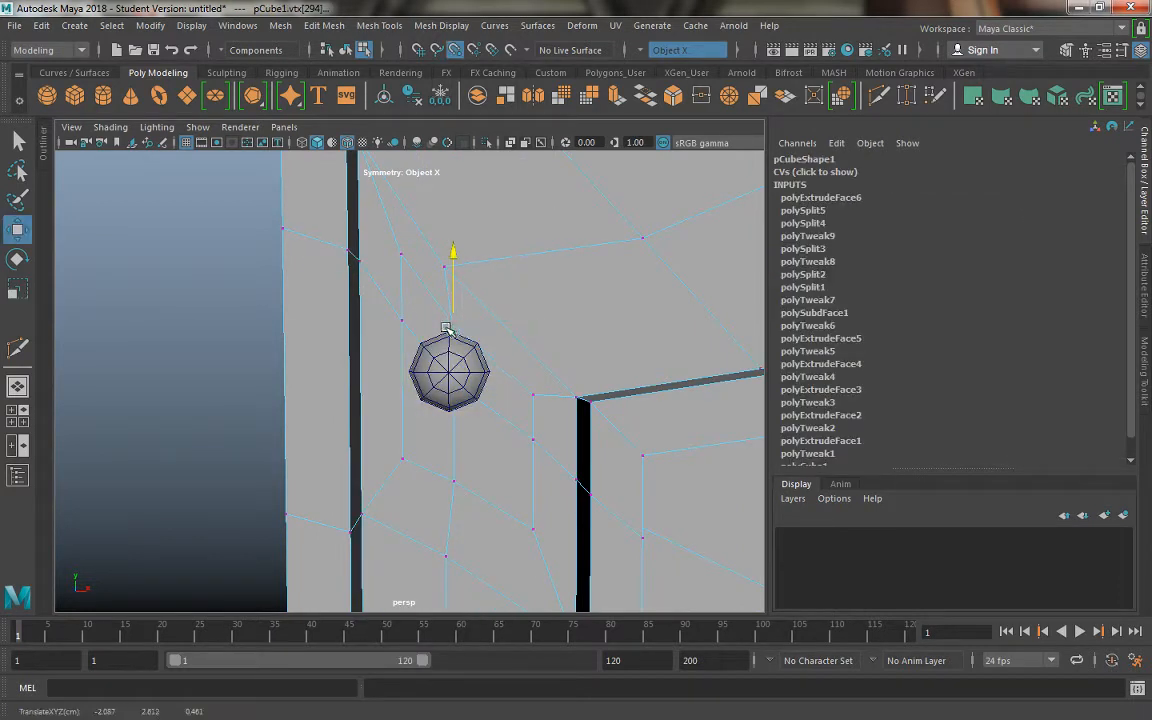
{"action": "left_click_drag", "start_coordinate": [428, 317], "coordinate": [522, 430], "text": "alt"}
{"action": "key", "text": "v"}
{"action": "key", "text": "v"}
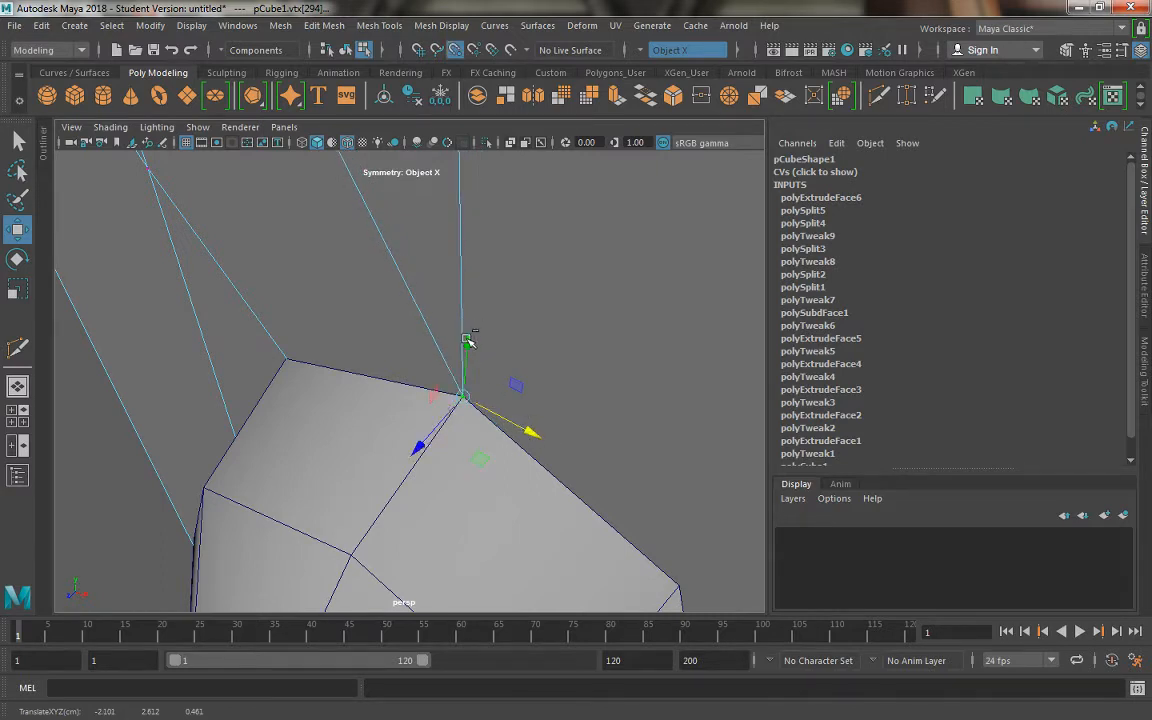
{"action": "left_click_drag", "start_coordinate": [467, 341], "coordinate": [468, 329]}
Snap the inset's left-middle and upper-left vertices onto the rivet's left and upper-left outline vertices.
{"action": "left_click_drag", "start_coordinate": [319, 321], "coordinate": [366, 347], "text": "alt"}
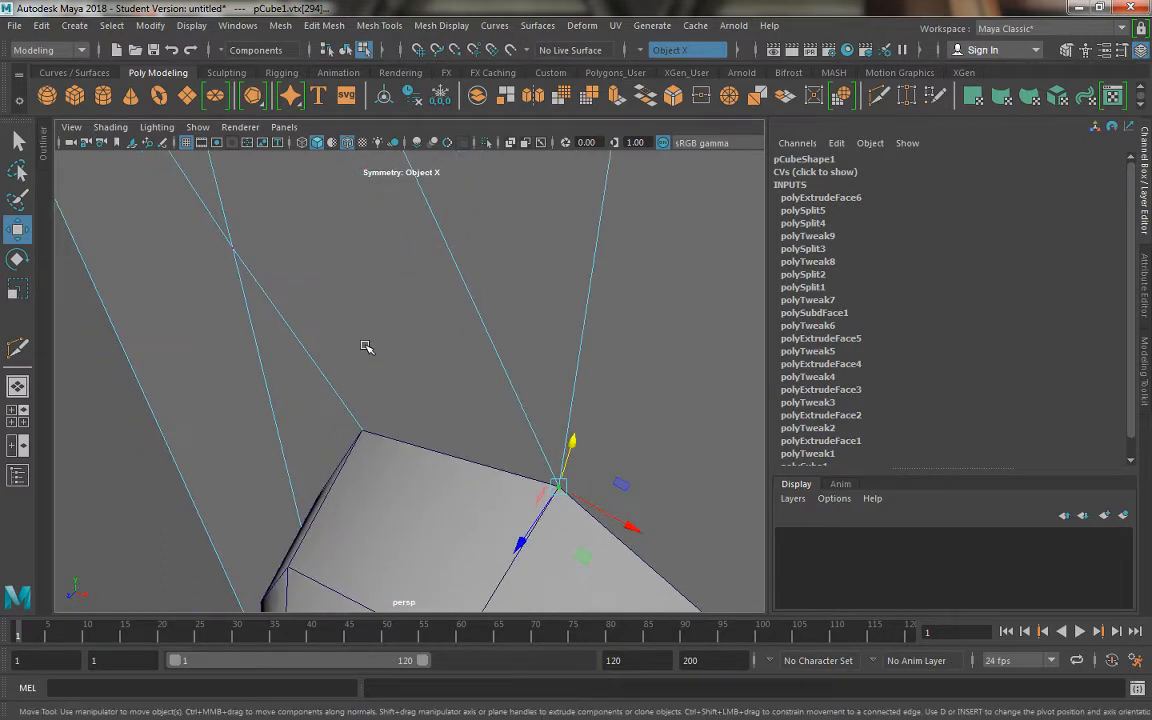
{"action": "right_click_drag", "start_coordinate": [366, 347], "coordinate": [368, 275], "text": "alt"}
{"action": "left_click_drag", "start_coordinate": [368, 275], "coordinate": [432, 249], "text": "alt"}
{"action": "right_click_drag", "start_coordinate": [432, 249], "coordinate": [433, 375], "text": "alt"}
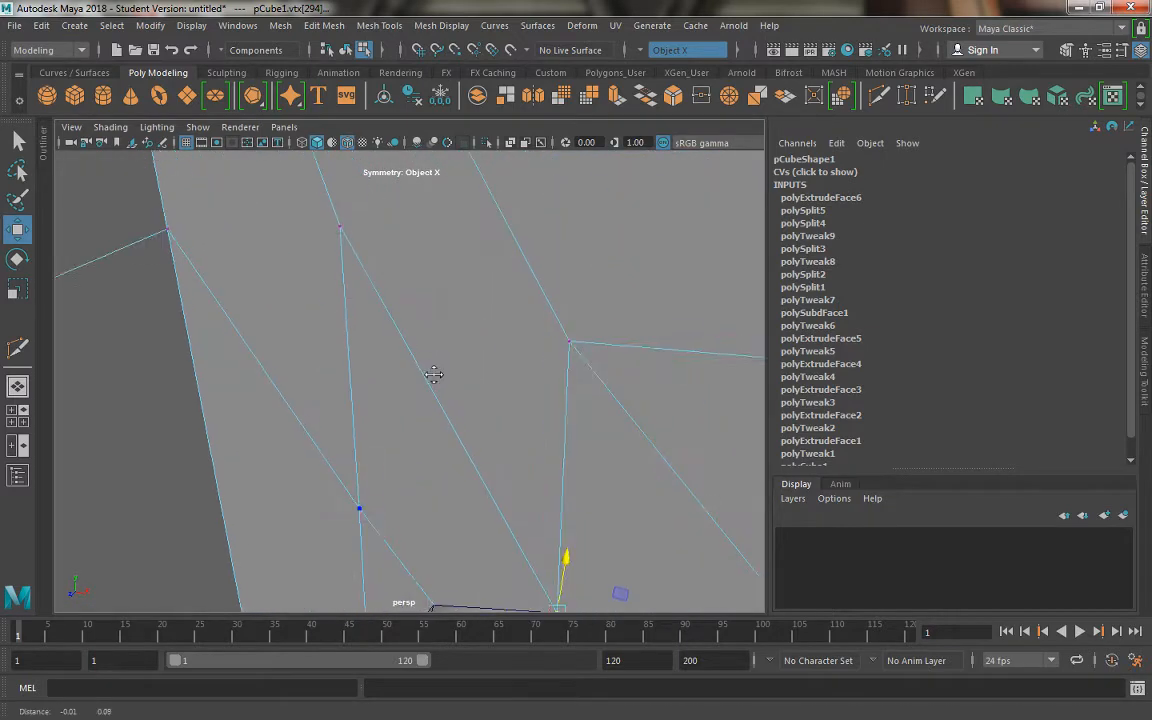
{"action": "left_click_drag", "start_coordinate": [433, 374], "coordinate": [476, 252], "text": "alt"}
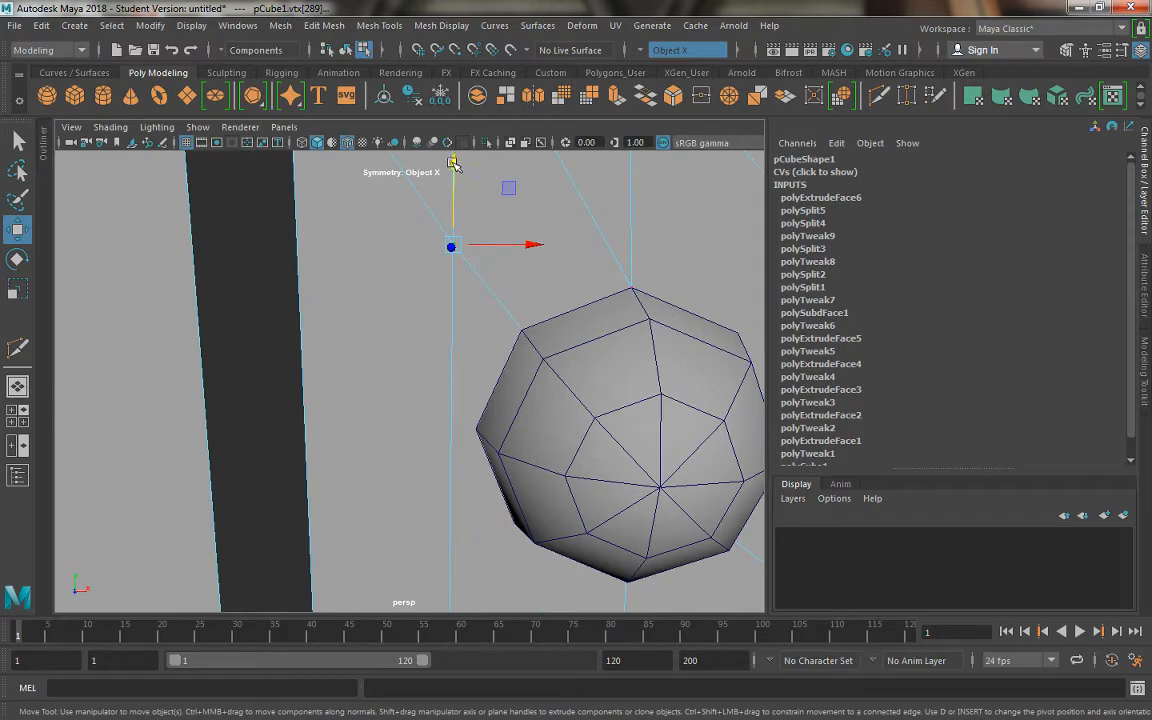
{"action": "left_click_drag", "start_coordinate": [452, 162], "coordinate": [452, 428]}
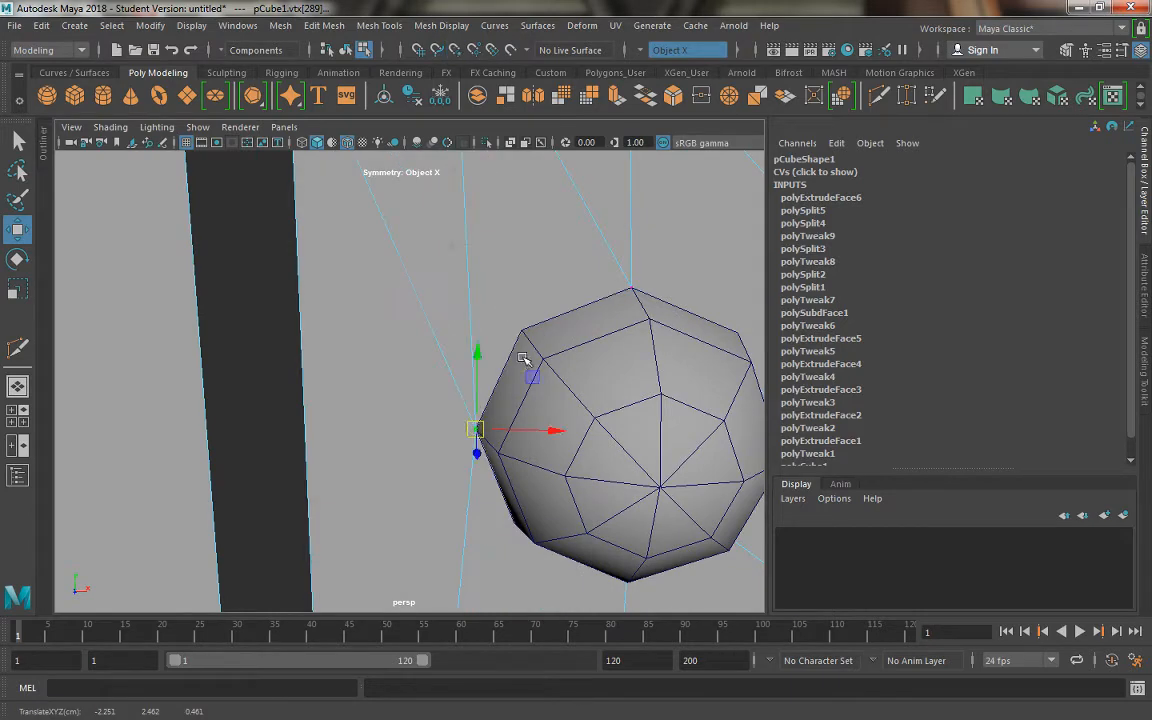
{"action": "left_click_drag", "start_coordinate": [522, 357], "coordinate": [455, 370], "text": "alt"}
{"action": "key", "text": "v"}
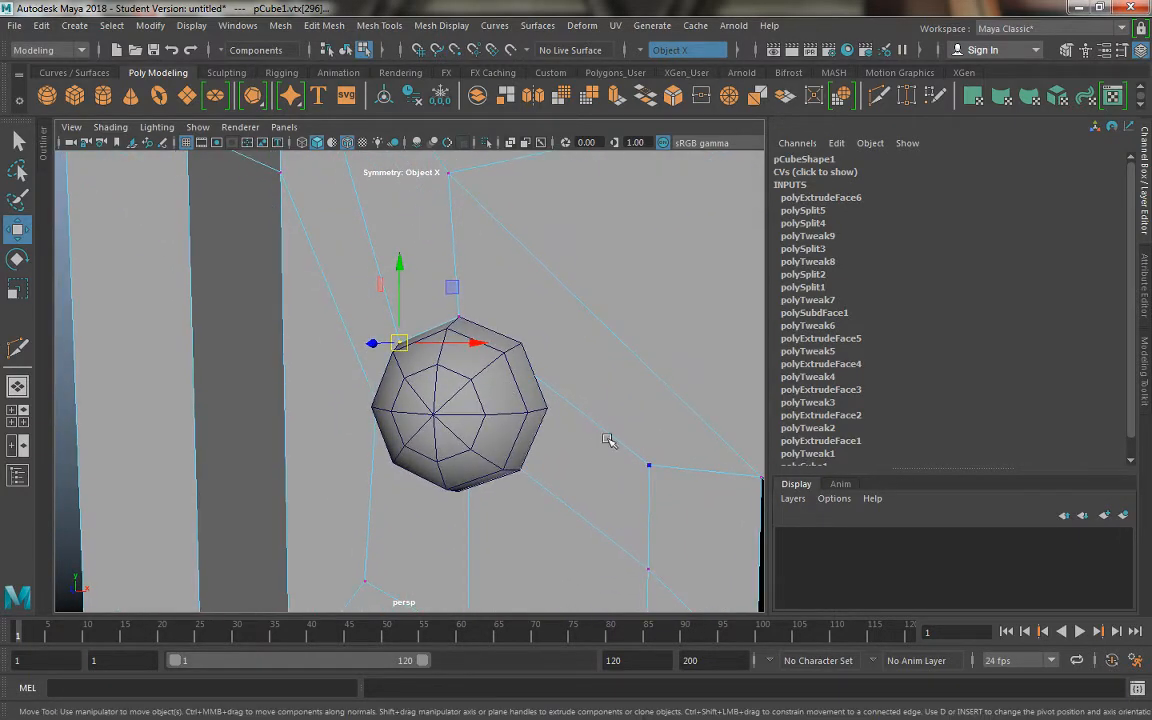
Snap the inset's upper-right and right-middle vertices onto the rivet's upper-right and lower-right outline vertices.
{"action": "left_click", "coordinate": [648, 465]}
{"action": "left_click_drag", "start_coordinate": [648, 465], "coordinate": [522, 343]}
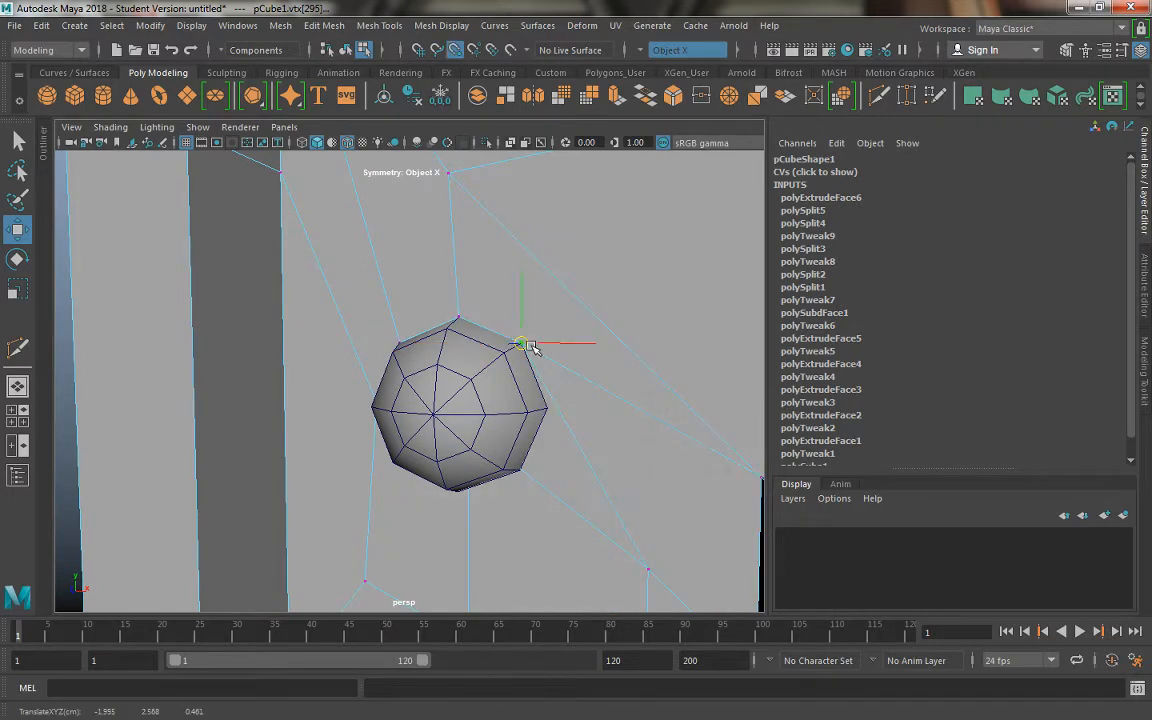
{"action": "left_click", "coordinate": [649, 555]}
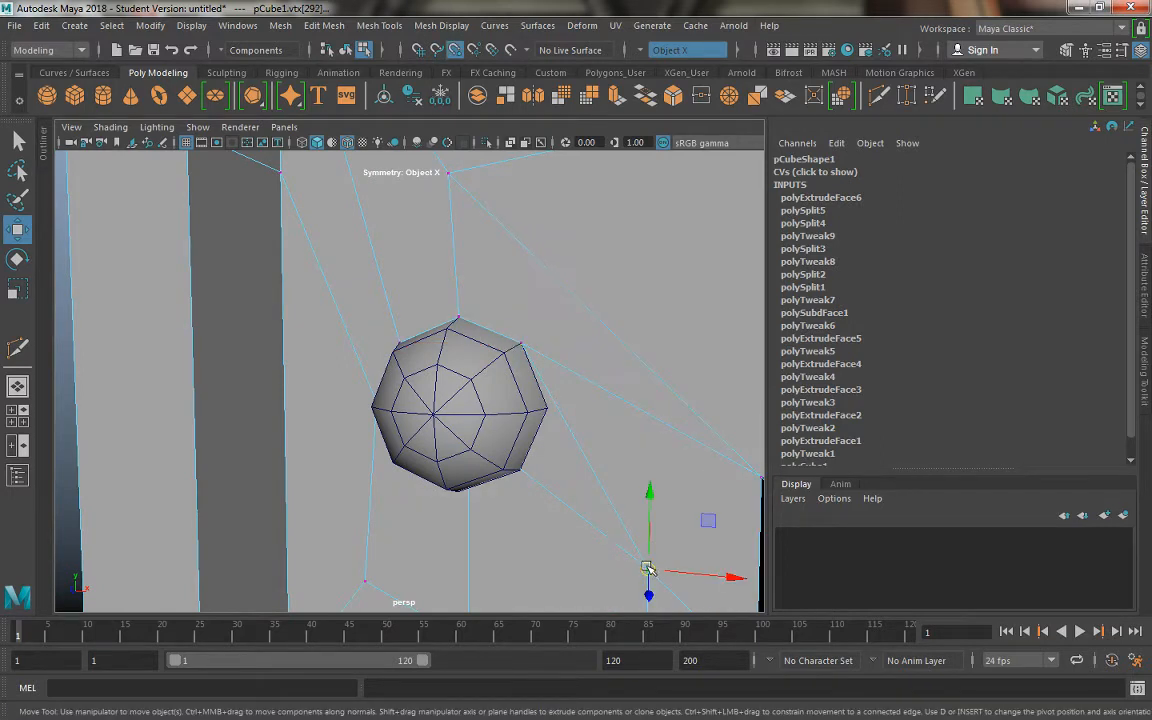
{"action": "left_click_drag", "start_coordinate": [648, 568], "coordinate": [536, 487]}
{"action": "left_click_drag", "start_coordinate": [554, 440], "coordinate": [517, 400], "text": "alt"}
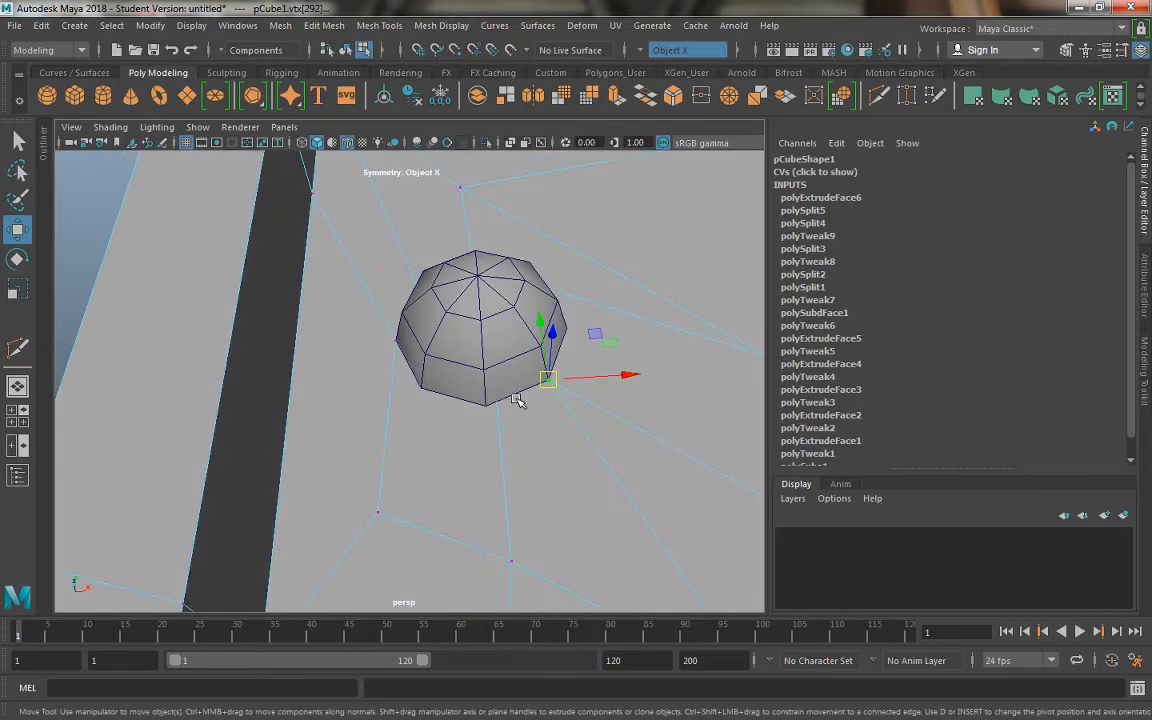
Try snapping the inset's centre vertex onto the rivet's lowest outline vertex.
{"action": "left_click", "coordinate": [491, 368]}
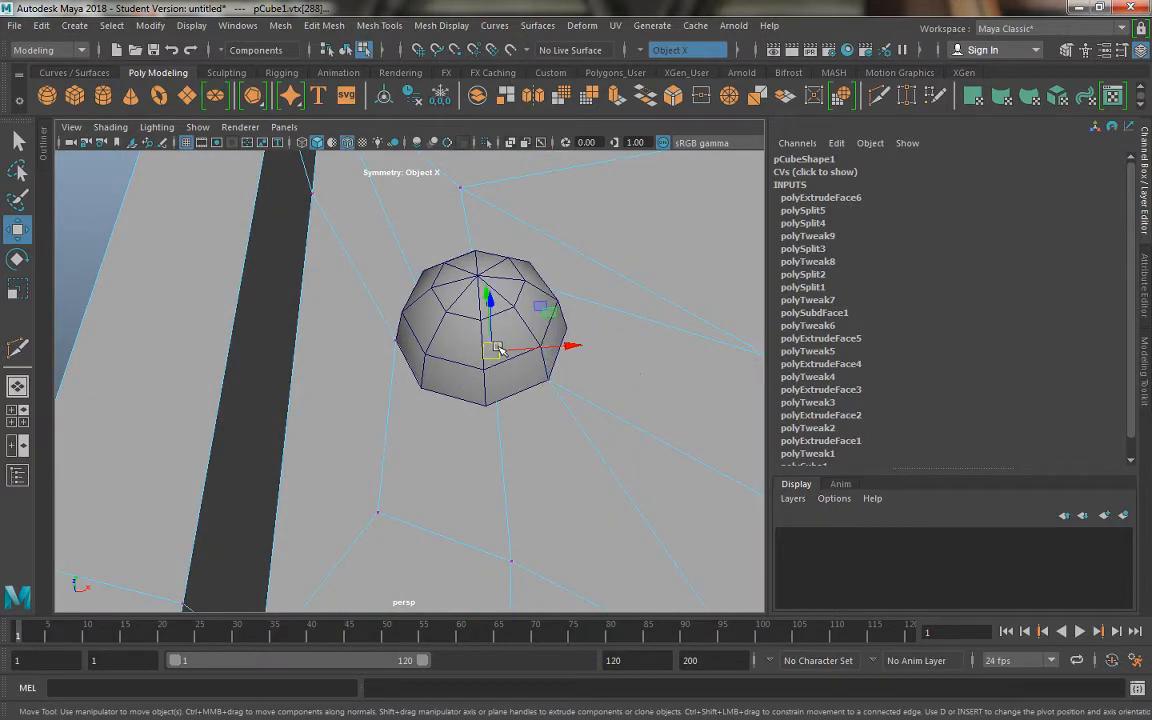
{"action": "left_click_drag", "start_coordinate": [491, 353], "coordinate": [481, 415]}
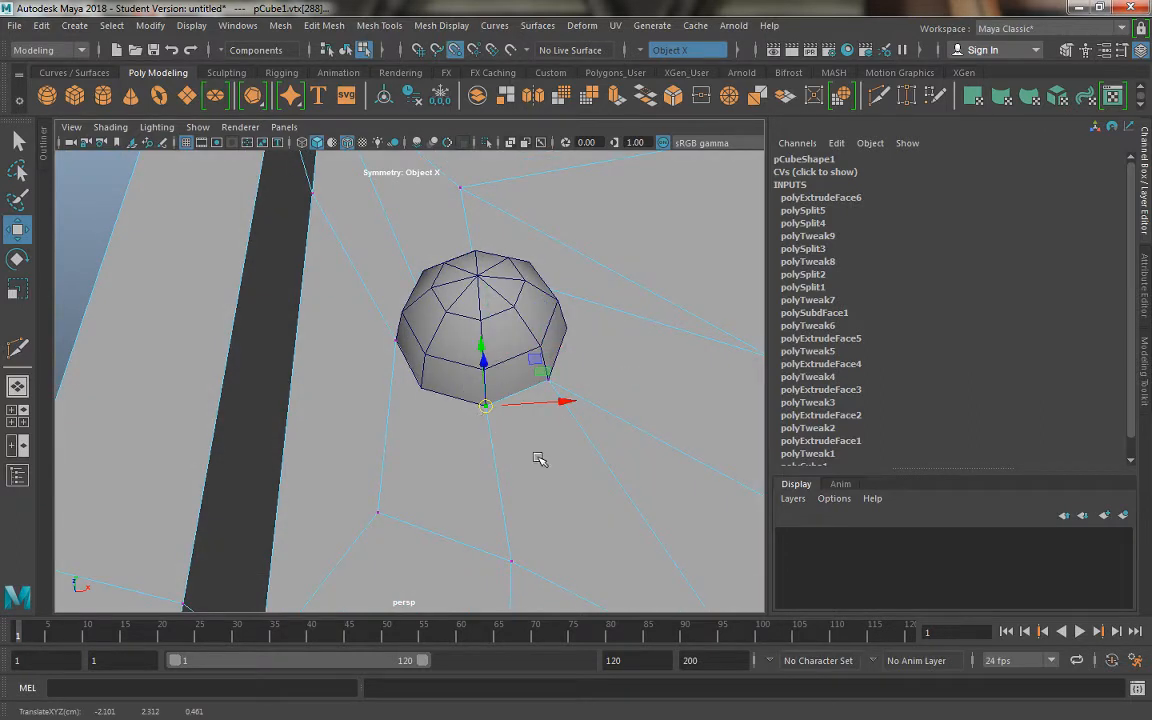
{"action": "left_click_drag", "start_coordinate": [540, 458], "coordinate": [458, 441], "text": "alt"}
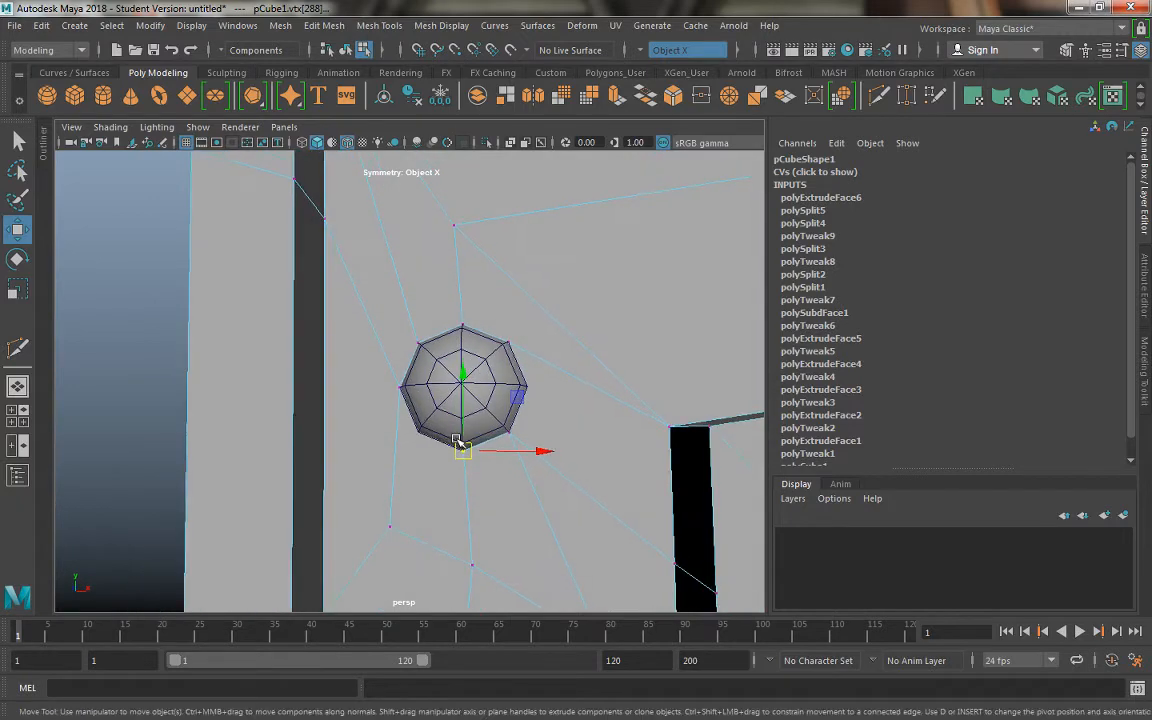
{"action": "right_click_drag", "start_coordinate": [458, 441], "coordinate": [404, 314], "text": "alt"}
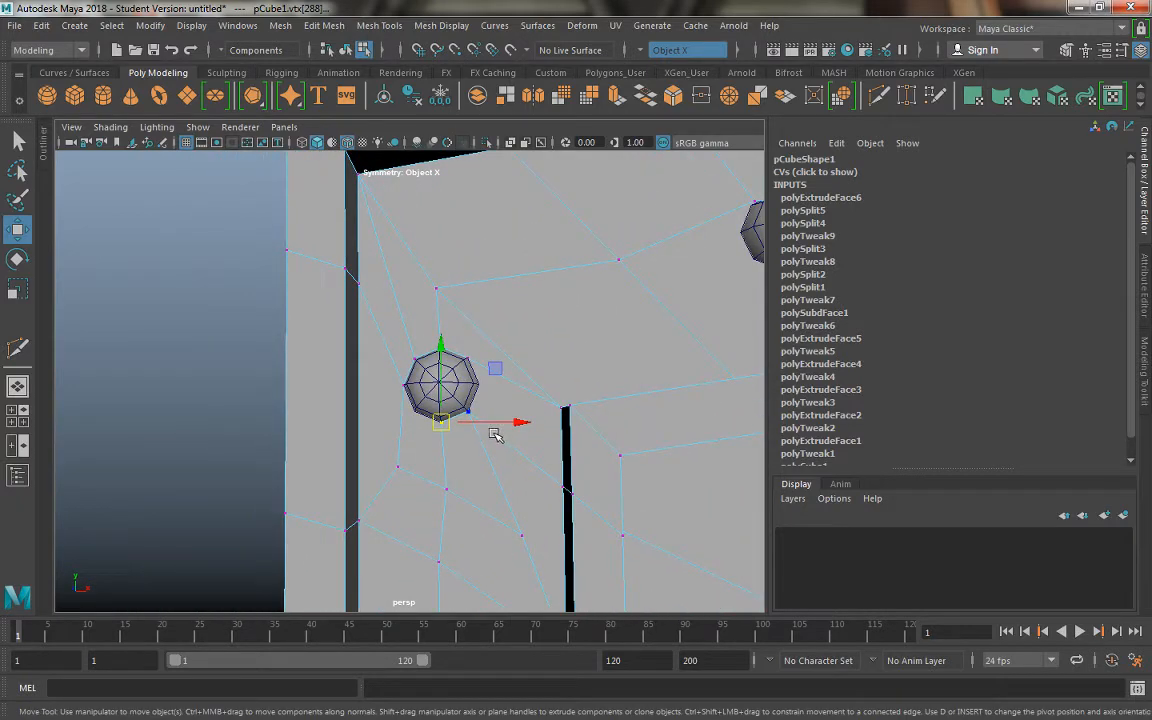
Raise the loop's vertices at the band's inner edge below the top side rivet, and pull the inset's lower-right vertex closer to the rivet.
{"action": "left_click_drag", "start_coordinate": [535, 461], "coordinate": [509, 345], "text": "alt"}
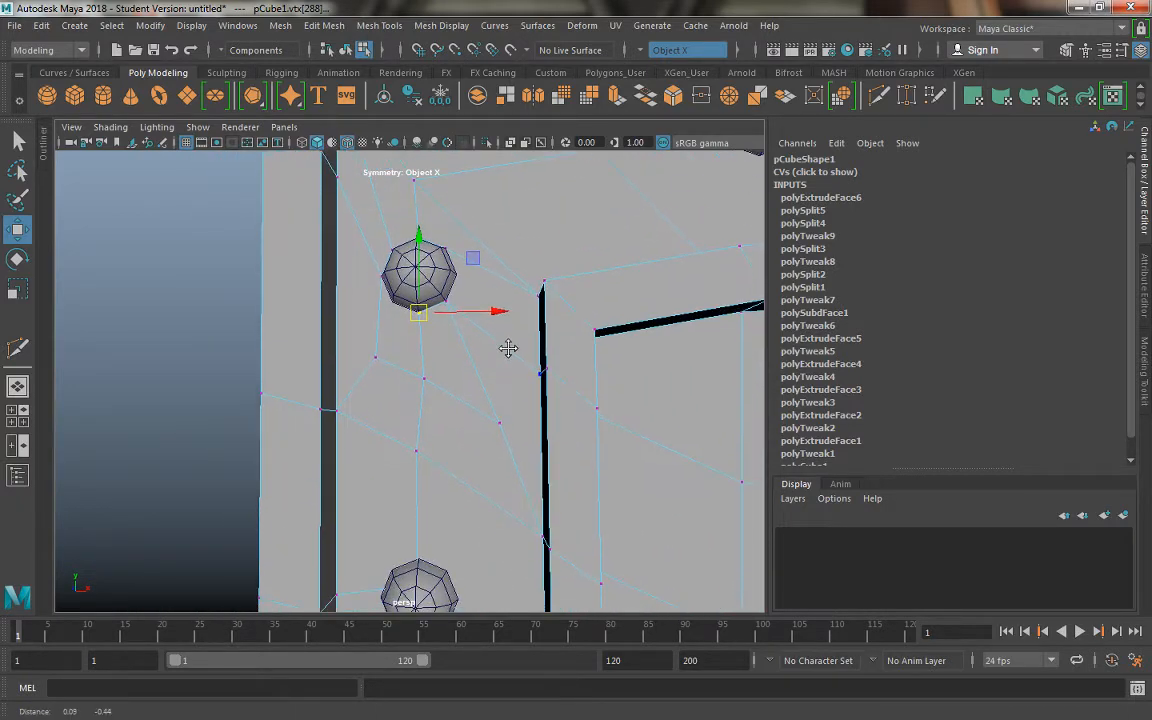
{"action": "left_click_drag", "start_coordinate": [533, 494], "coordinate": [594, 567]}
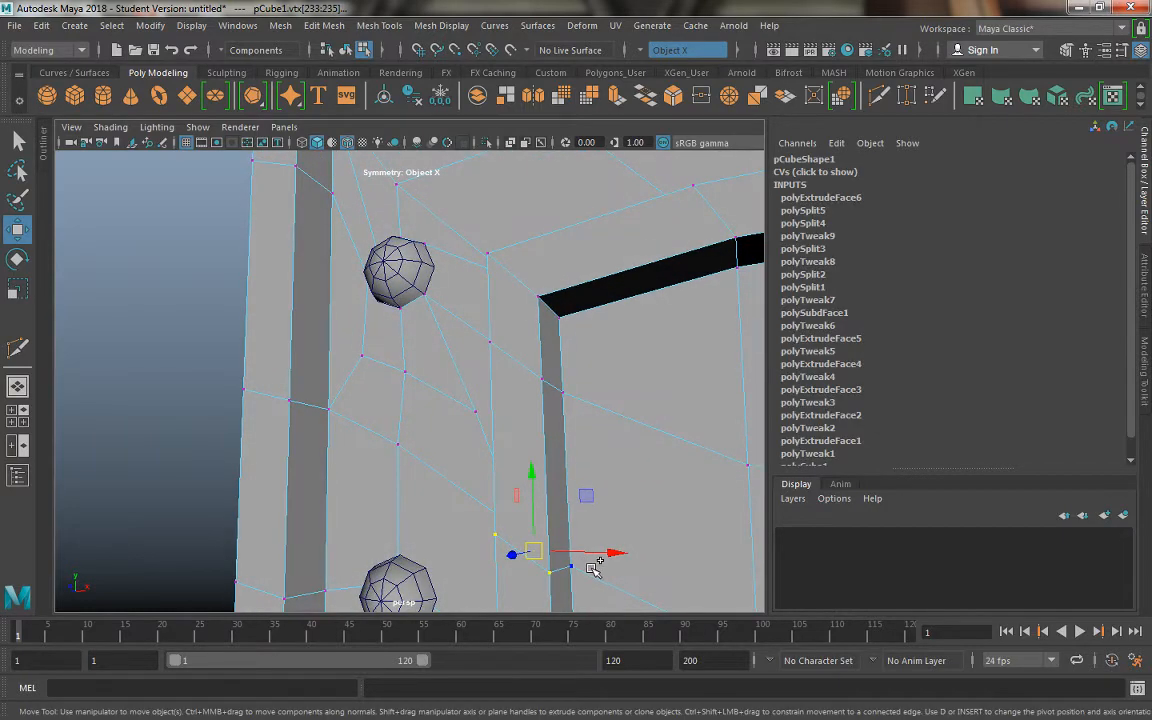
{"action": "left_click_drag", "start_coordinate": [531, 472], "coordinate": [537, 411]}
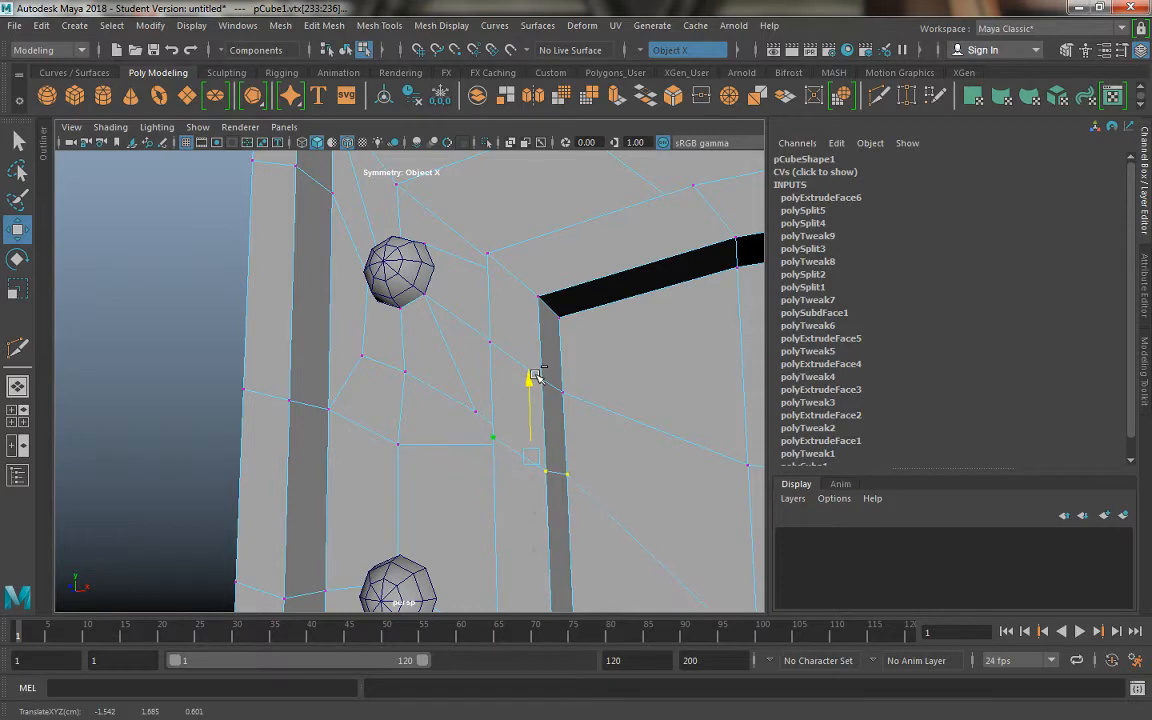
{"action": "left_click", "coordinate": [486, 392]}
{"action": "left_click_drag", "start_coordinate": [477, 338], "coordinate": [477, 304]}
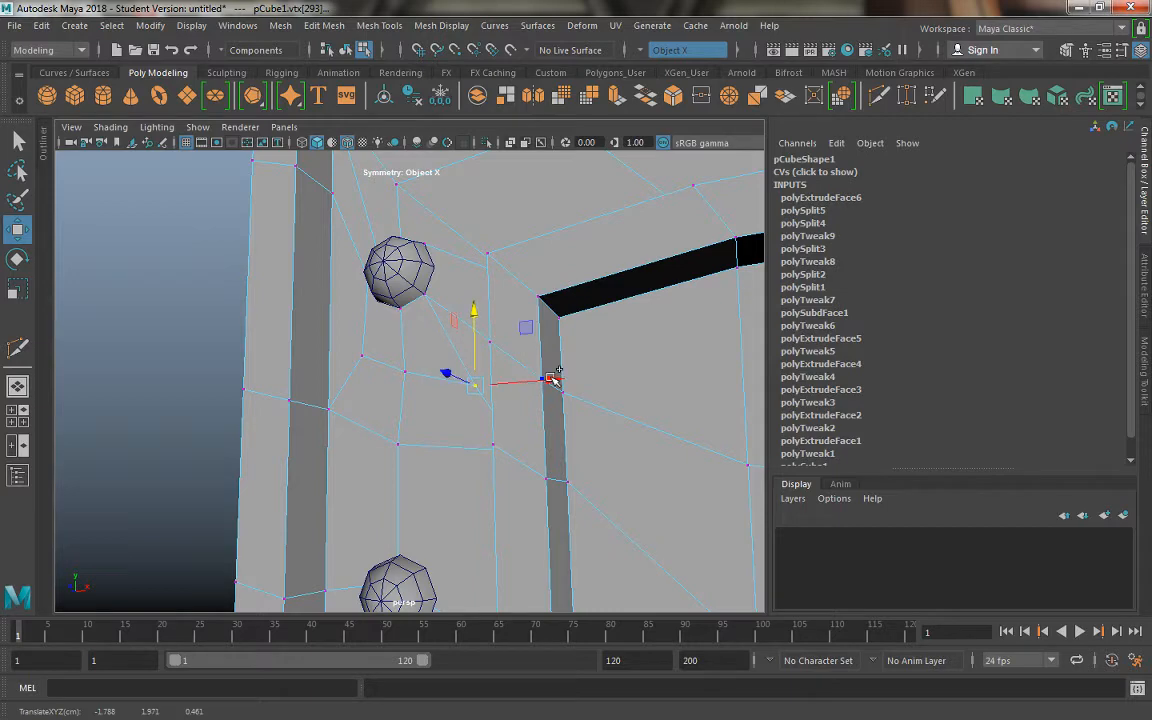
{"action": "left_click_drag", "start_coordinate": [555, 380], "coordinate": [430, 388]}
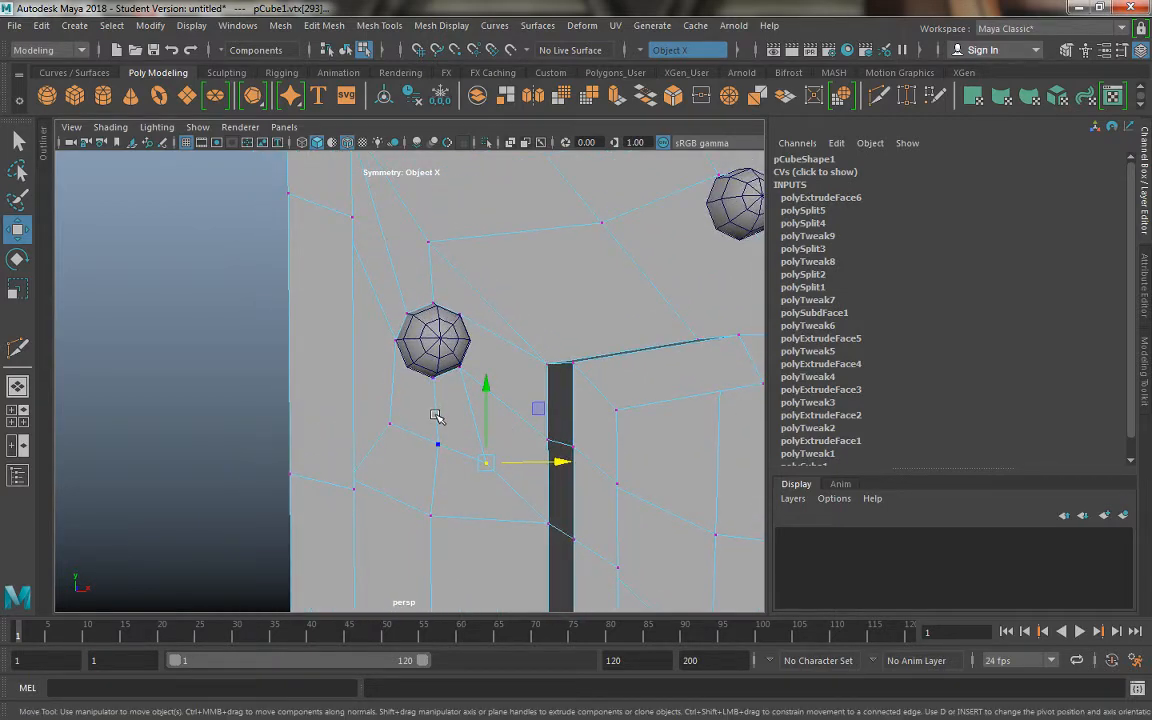
Move the inset's centre vertex up from the rivet's lower edge to the middle of the rivet.
{"action": "left_click", "coordinate": [434, 380]}
{"action": "left_click_drag", "start_coordinate": [438, 294], "coordinate": [437, 278]}
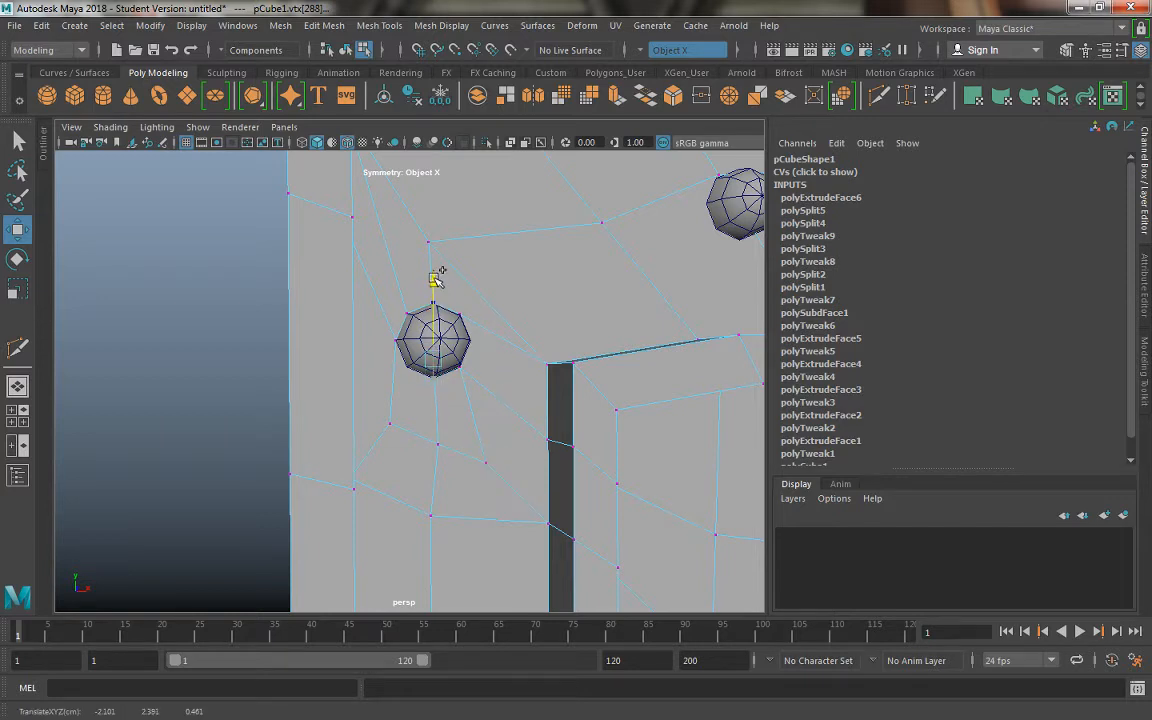
{"action": "left_click", "coordinate": [488, 460]}
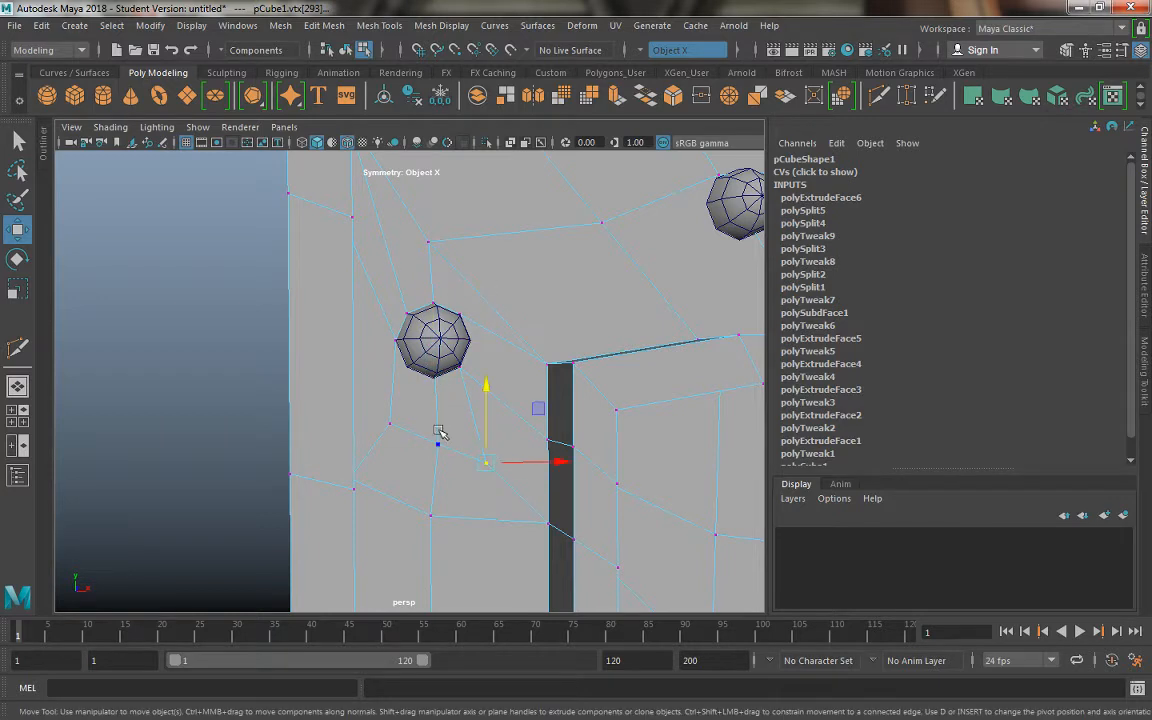
Snap the inset's lower-left vertex onto the rivet's lower-left outline vertex.
{"action": "left_click_drag", "start_coordinate": [438, 429], "coordinate": [426, 422], "text": "alt"}
{"action": "right_click_drag", "start_coordinate": [427, 358], "coordinate": [439, 403], "text": "alt"}
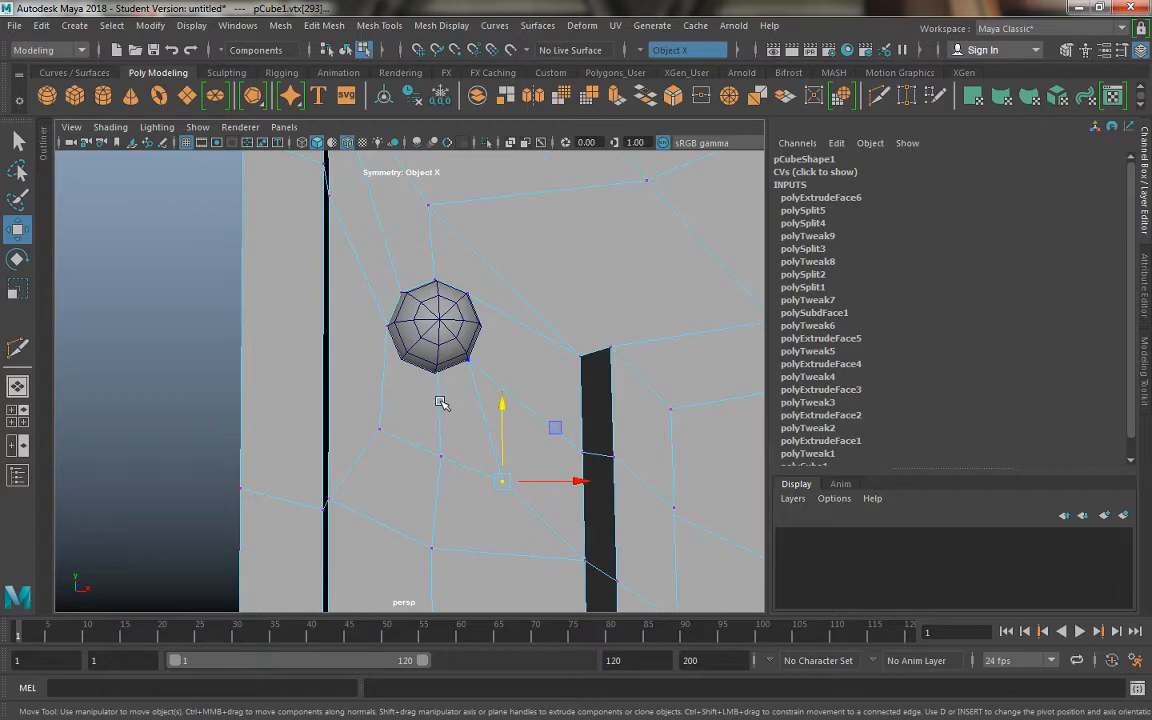
{"action": "key", "text": "4"}
{"action": "mouse_move", "coordinate": [442, 398]}
{"action": "left_mouse_down", "text": "alt"}
{"action": "mouse_move", "coordinate": [470, 411]}
{"action": "mouse_move", "coordinate": [393, 432]}
{"action": "mouse_move", "coordinate": [476, 398]}
{"action": "mouse_move", "coordinate": [386, 404]}
{"action": "mouse_move", "coordinate": [405, 402]}
{"action": "left_mouse_up", "text": "alt"}
{"action": "left_click", "coordinate": [393, 432]}
{"action": "key", "text": "5"}
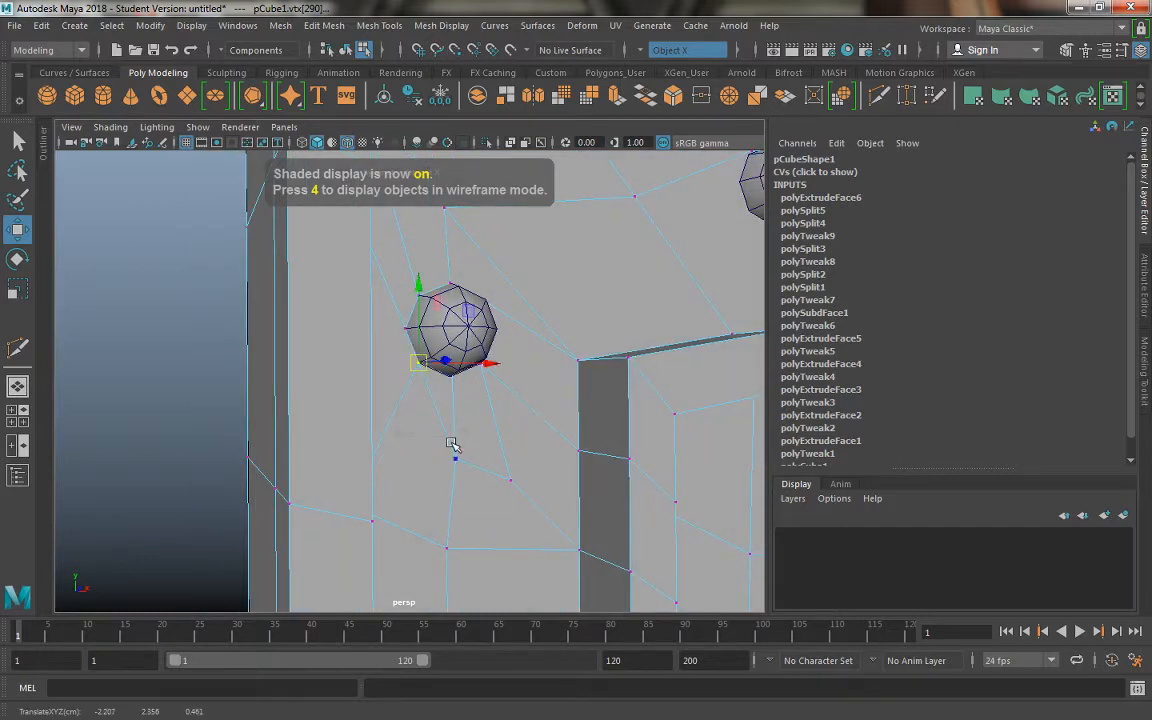
Snap the inset's lower-middle, right-middle and lower-right vertices onto the matching outline vertices of the rivet.
{"action": "left_click", "coordinate": [454, 452]}
{"action": "key", "text": "v"}
{"action": "left_click_drag", "start_coordinate": [456, 460], "coordinate": [448, 330]}
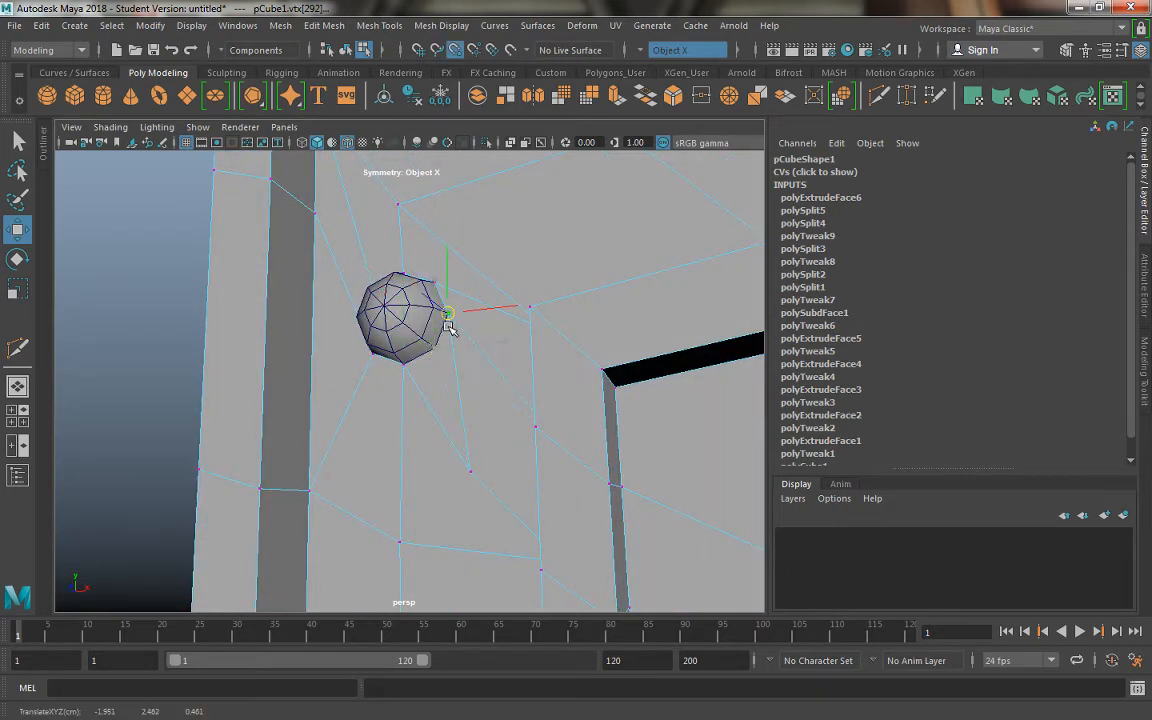
{"action": "left_click", "coordinate": [470, 470]}
{"action": "left_click_drag", "start_coordinate": [470, 468], "coordinate": [423, 402]}
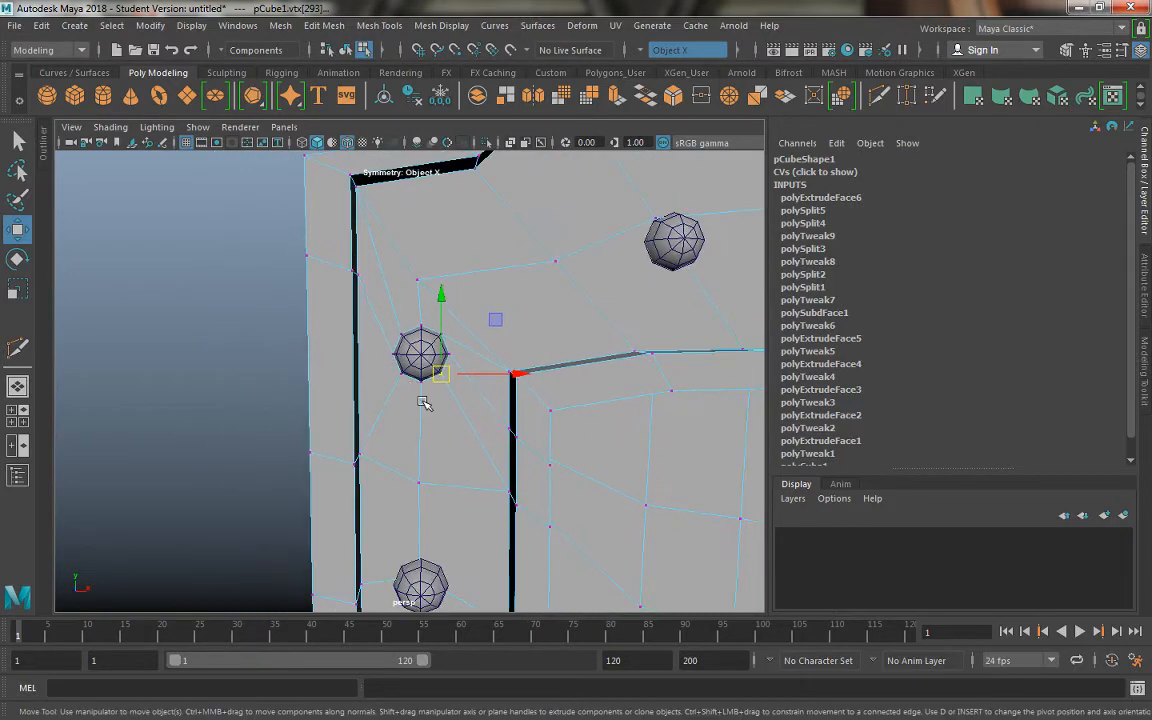
Select the ring of border-band faces surrounding the top side rivet in face mode.
{"action": "right_click_drag", "start_coordinate": [450, 412], "coordinate": [447, 300]}
{"action": "left_click", "coordinate": [462, 433]}
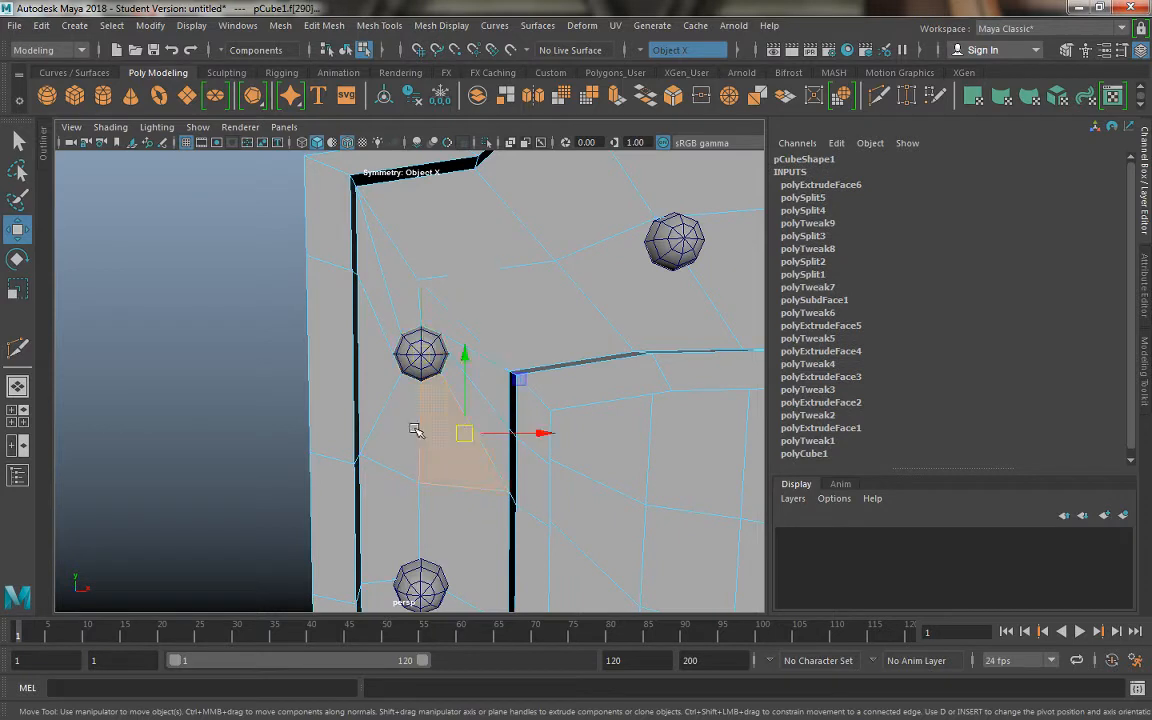
{"action": "double_click", "coordinate": [416, 430], "text": "shift"}
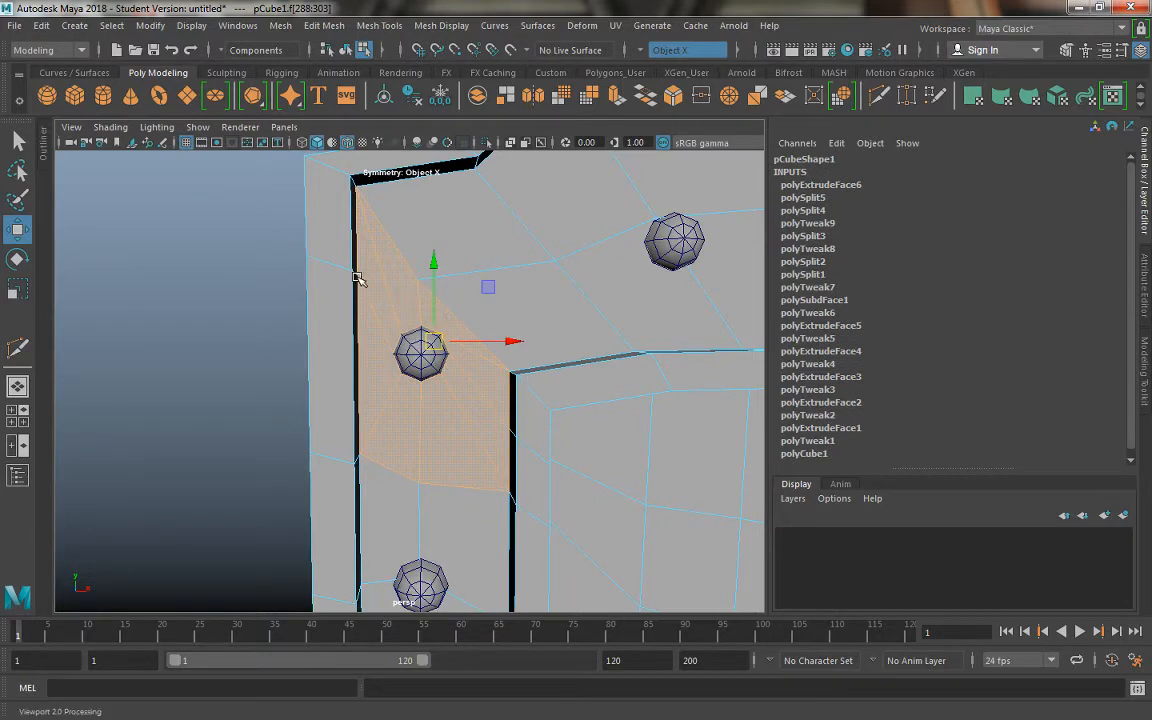
Delete the shield faces enclosed by the octagonal outline behind the top side rivet.
{"action": "left_click_drag", "start_coordinate": [358, 268], "coordinate": [355, 325], "text": "alt"}
{"action": "right_click_drag", "start_coordinate": [355, 325], "coordinate": [504, 424], "text": "alt"}
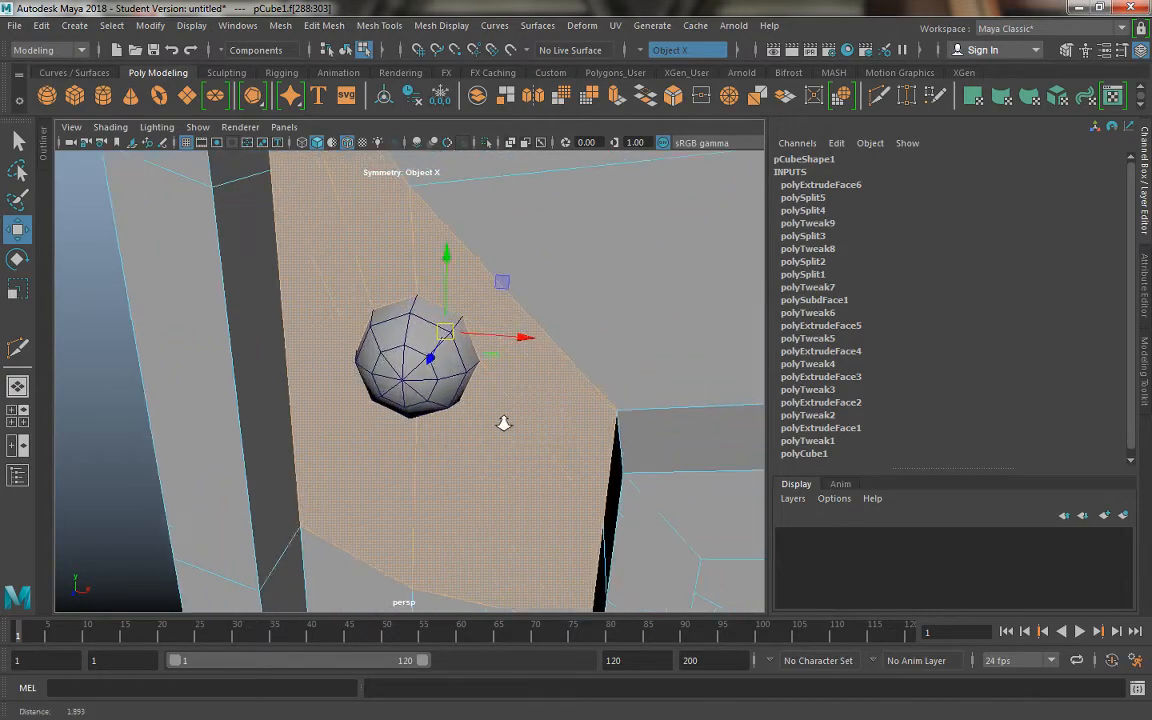
{"action": "left_click_drag", "start_coordinate": [504, 424], "coordinate": [257, 339], "text": "alt"}
{"action": "middle_click_drag", "start_coordinate": [257, 339], "coordinate": [351, 410], "text": "alt"}
{"action": "right_click_drag", "start_coordinate": [351, 410], "coordinate": [386, 460], "text": "alt"}
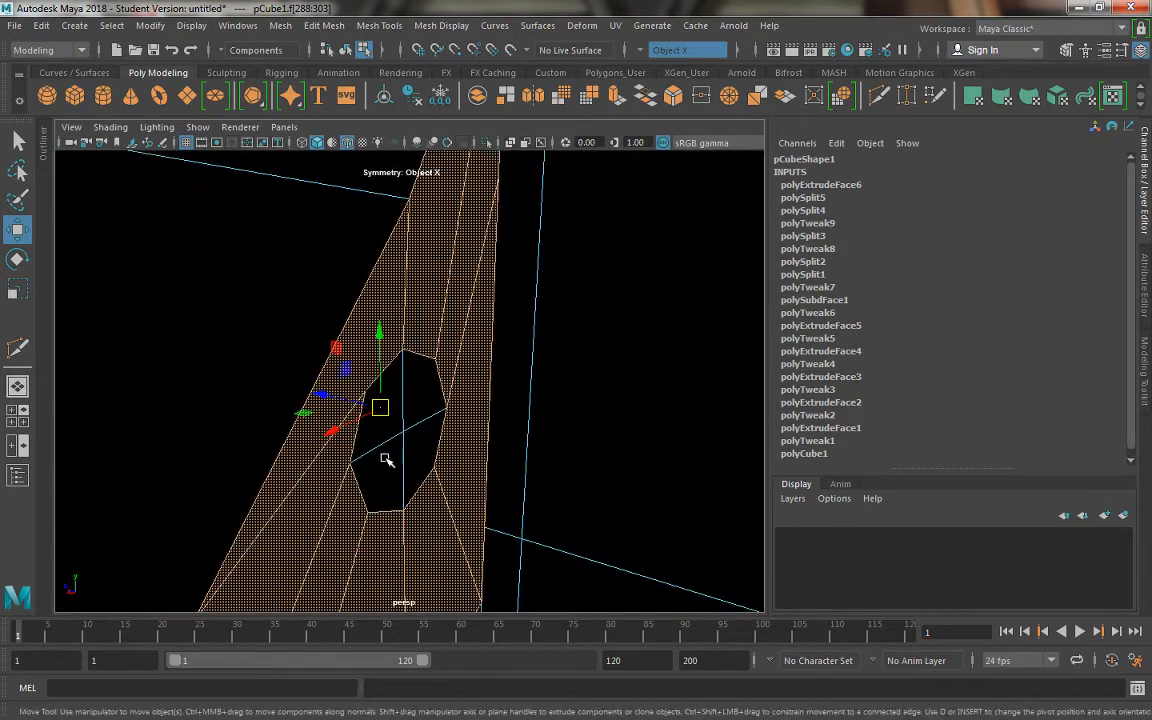
{"action": "left_click_drag", "start_coordinate": [386, 460], "coordinate": [314, 442], "text": "alt"}
{"action": "right_click_drag", "start_coordinate": [314, 442], "coordinate": [366, 441], "text": "alt"}
{"action": "left_click", "coordinate": [381, 375]}
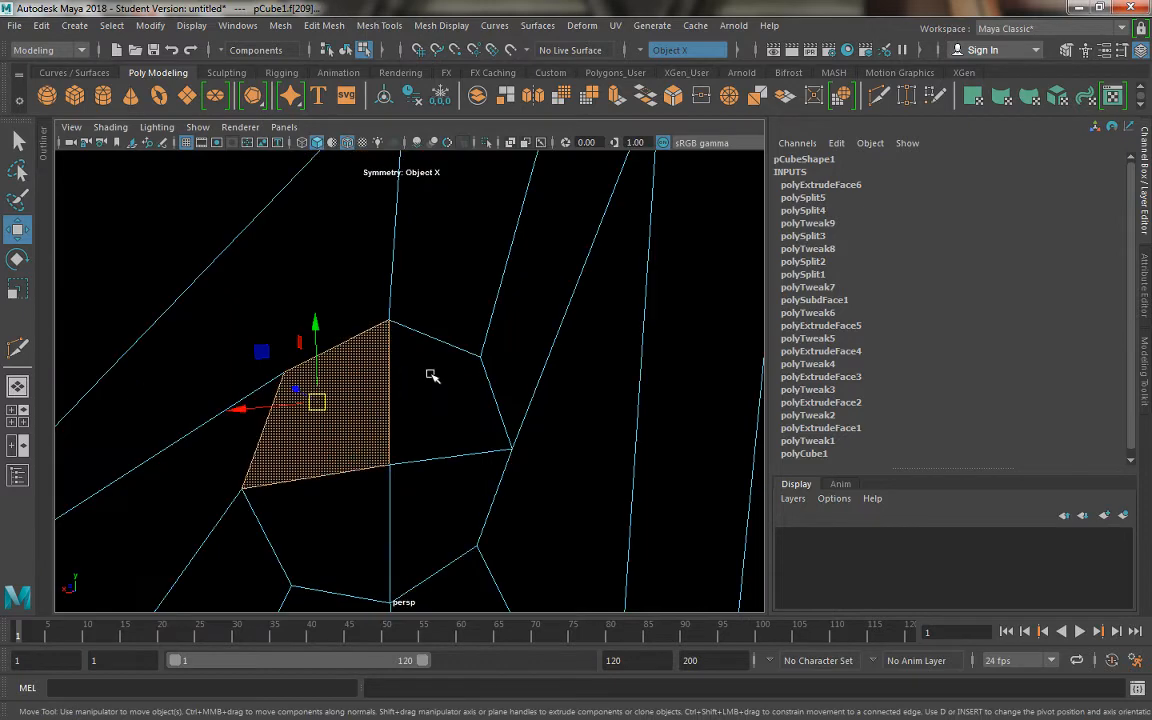
{"action": "key", "text": "Delete"}
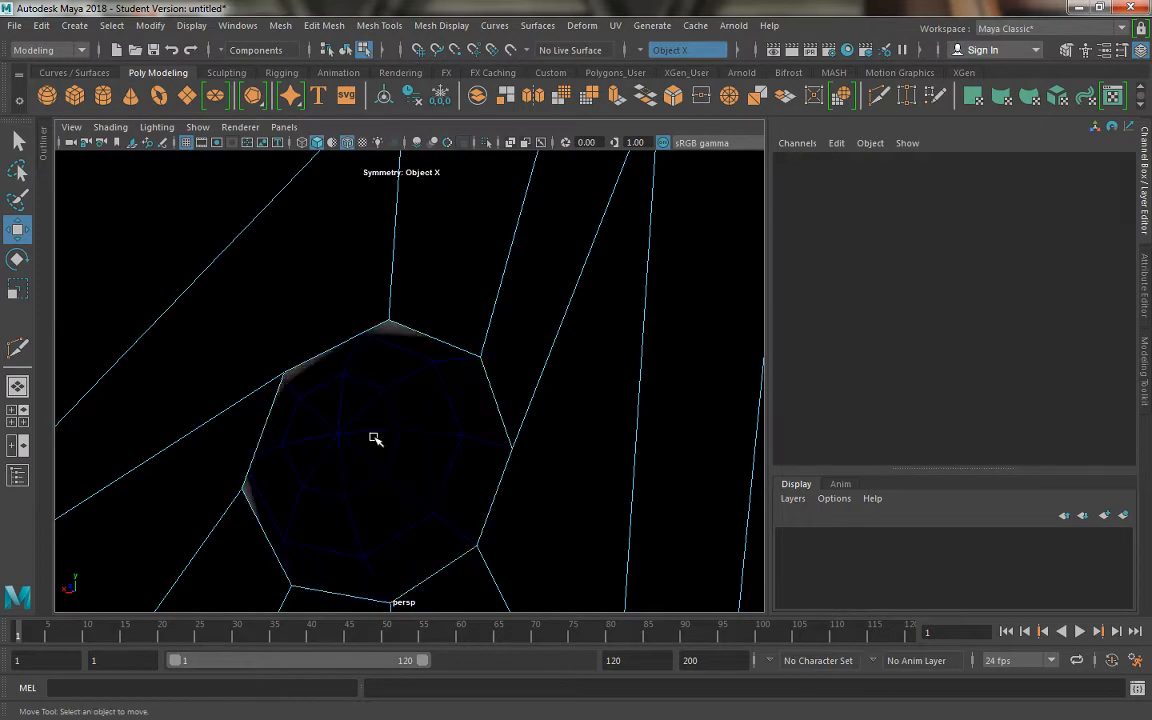
Return to object mode and combine the shield with the top side rivet into one mesh.
{"action": "right_click_drag", "start_coordinate": [320, 261], "coordinate": [362, 239]}
{"action": "left_click_drag", "start_coordinate": [278, 316], "coordinate": [484, 302], "text": "alt"}
{"action": "right_click_drag", "start_coordinate": [484, 302], "coordinate": [428, 293], "text": "alt"}
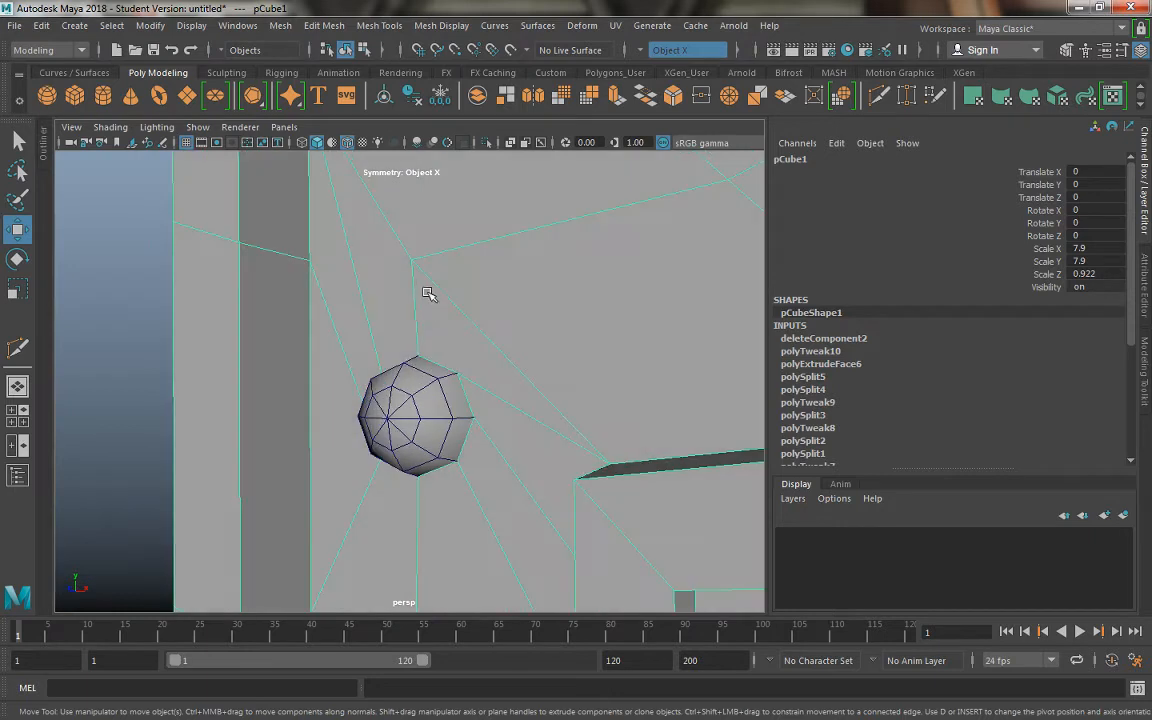
{"action": "left_click", "coordinate": [403, 414]}
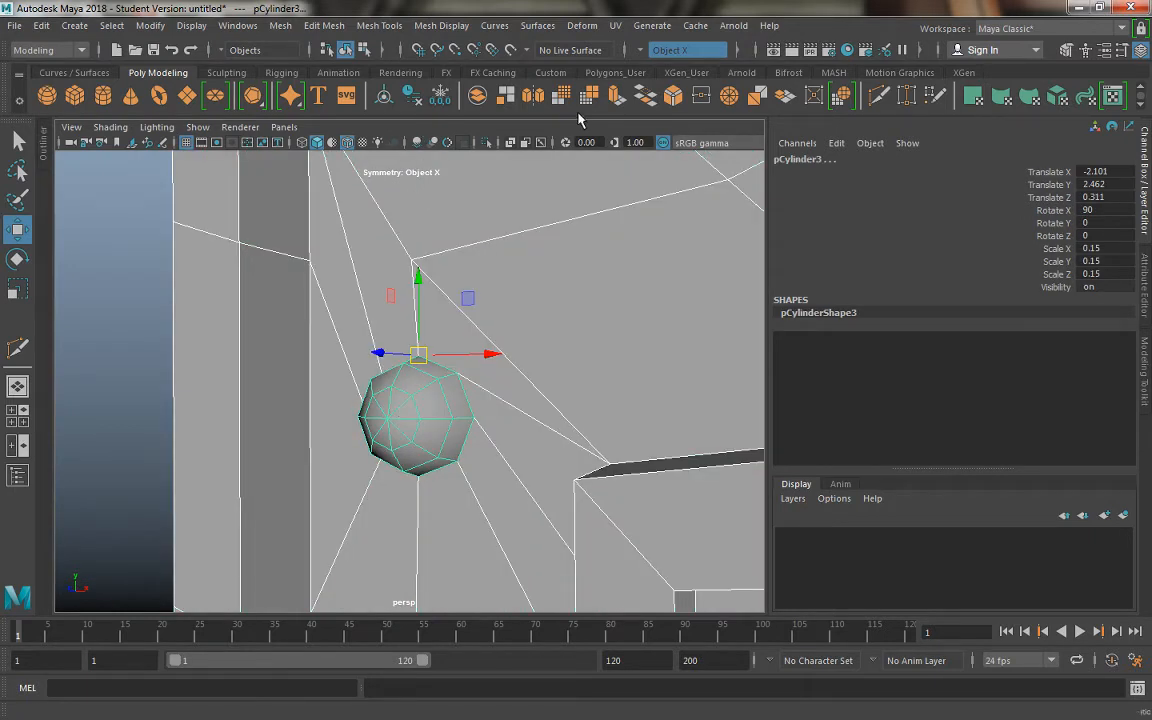
{"action": "left_click", "coordinate": [477, 96]}
Merge the overlapping shield and rivet vertices at the top of the side rivet's outline from behind, with distance threshold 0.1.
{"action": "left_click_drag", "start_coordinate": [428, 384], "coordinate": [260, 355], "text": "alt"}
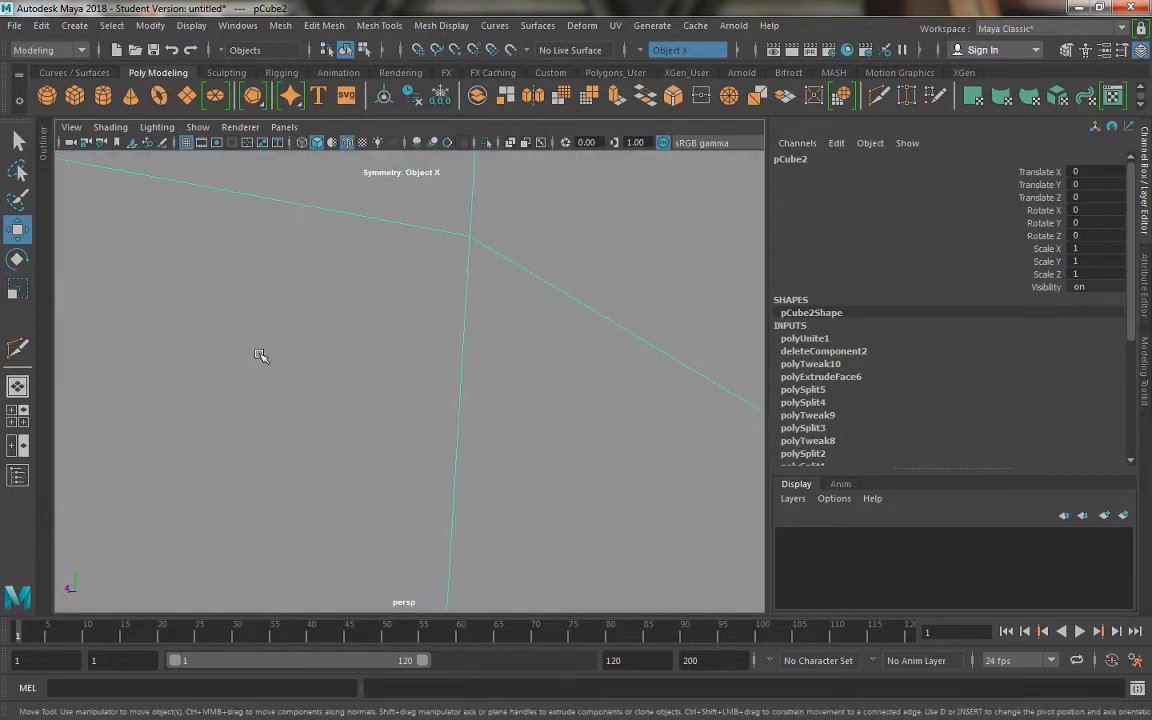
{"action": "right_click_drag", "start_coordinate": [260, 355], "coordinate": [391, 463], "text": "alt"}
{"action": "left_click_drag", "start_coordinate": [376, 298], "coordinate": [391, 294], "text": "alt"}
{"action": "right_click_drag", "start_coordinate": [391, 294], "coordinate": [337, 231]}
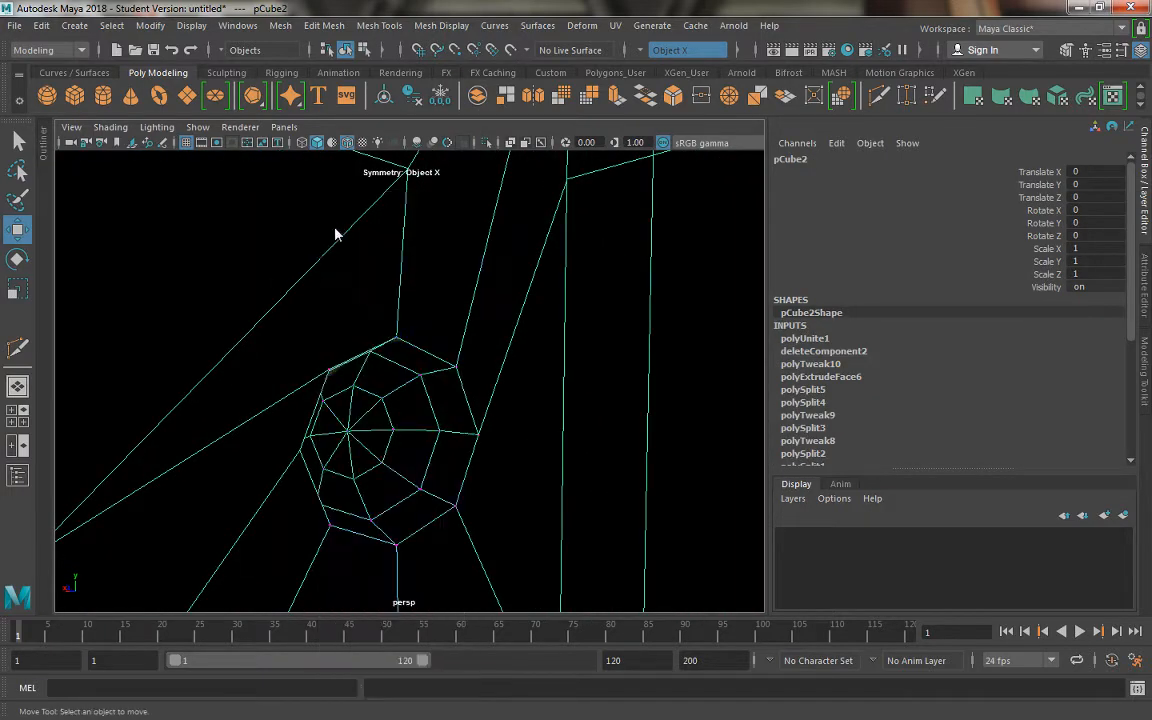
{"action": "left_click_drag", "start_coordinate": [378, 324], "coordinate": [380, 200], "text": "alt"}
{"action": "key", "text": "w"}
{"action": "left_click_drag", "start_coordinate": [413, 345], "coordinate": [405, 340]}
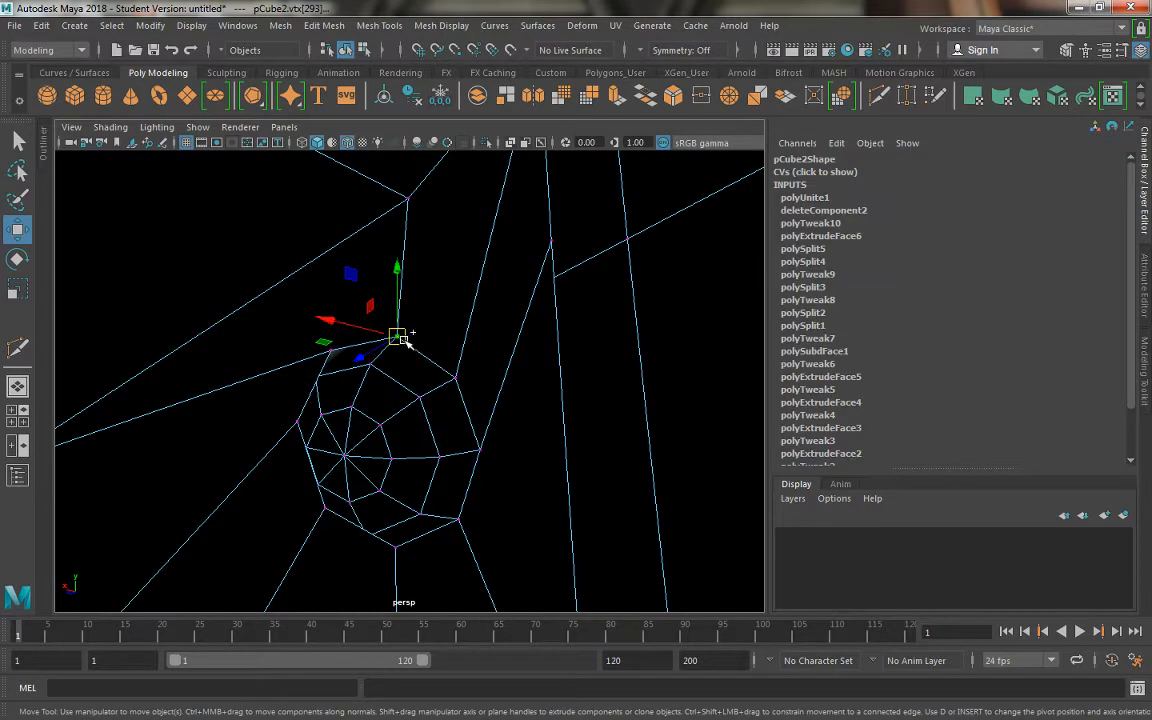
{"action": "right_click", "coordinate": [407, 340], "text": "shift"}
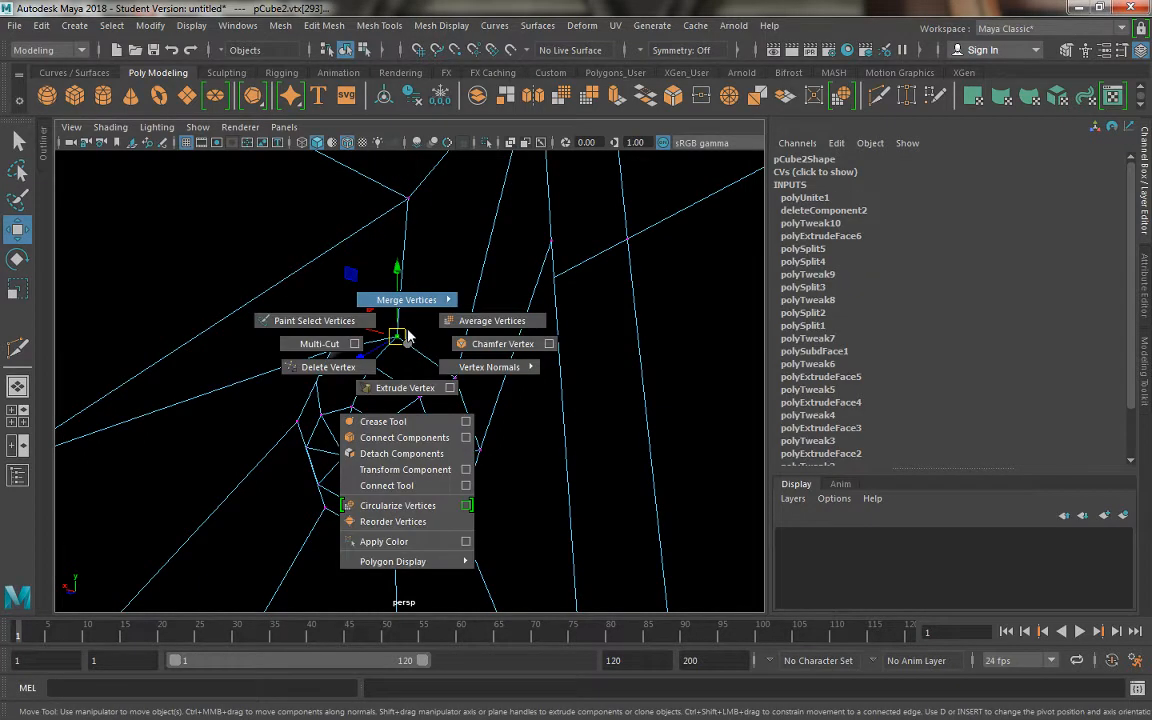
{"action": "mouse_move", "coordinate": [402, 300]}
{"action": "left_click", "coordinate": [403, 231]}
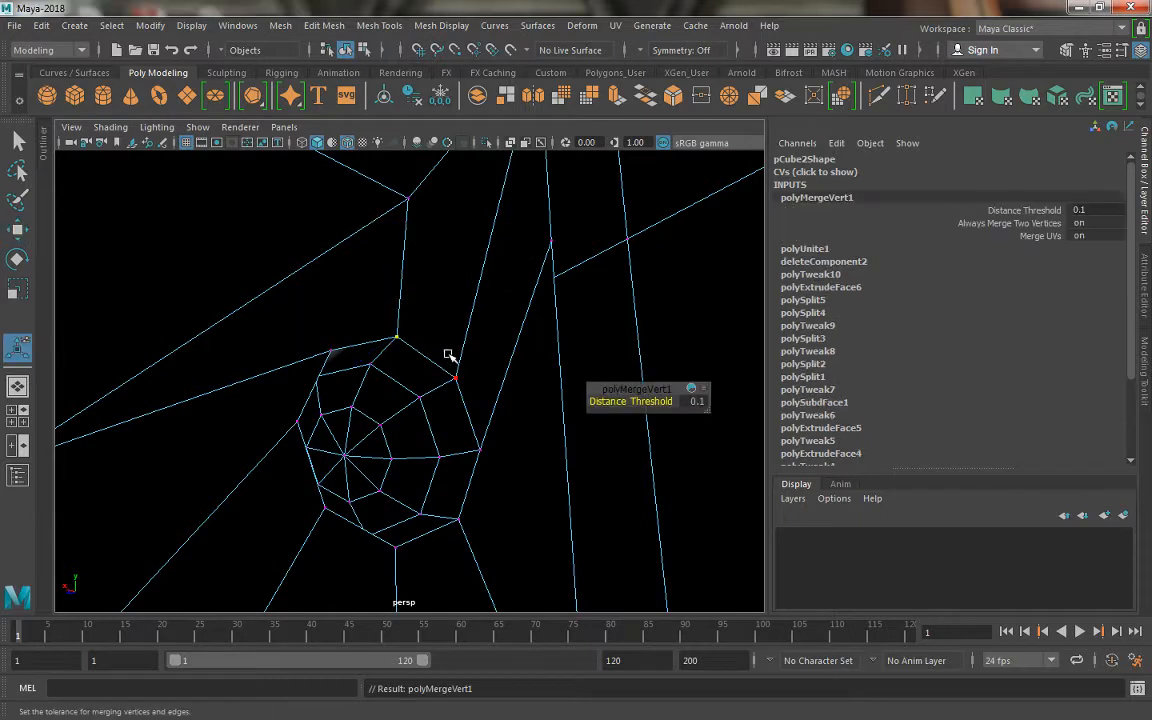
Merge the next four vertex pairs along the rivet's outline, down the right side and to the bottom as seen from behind.
{"action": "key", "text": "g"}
{"action": "left_click_drag", "start_coordinate": [467, 436], "coordinate": [500, 468]}
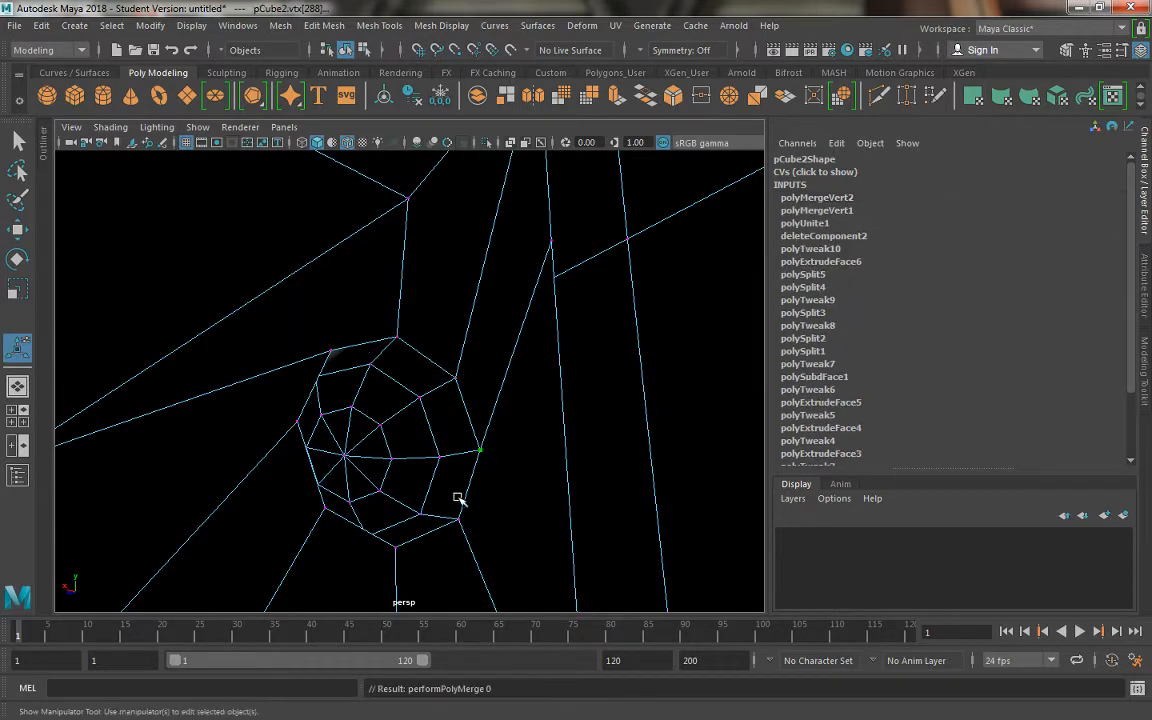
{"action": "key", "text": "g"}
{"action": "left_click_drag", "start_coordinate": [450, 504], "coordinate": [484, 547]}
{"action": "key", "text": "g"}
{"action": "key", "text": "g"}
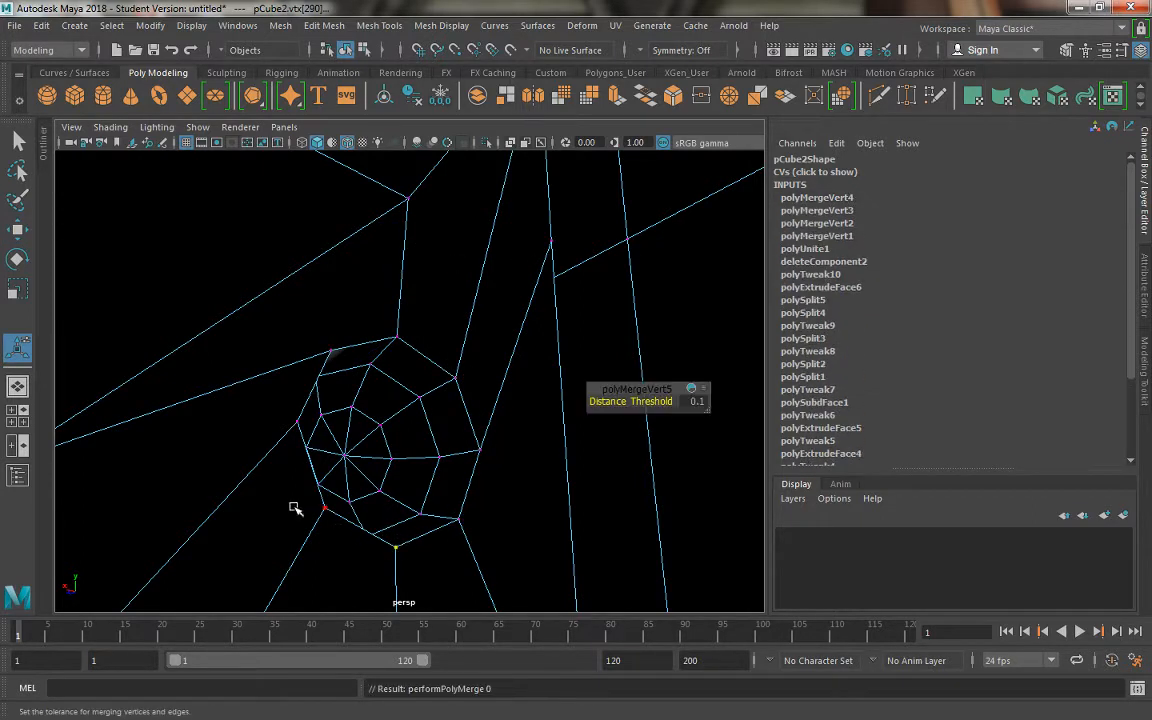
Merge the three remaining vertex pairs up the left side of the rivet's outline as seen from behind.
{"action": "left_click_drag", "start_coordinate": [303, 512], "coordinate": [338, 527], "text": "alt"}
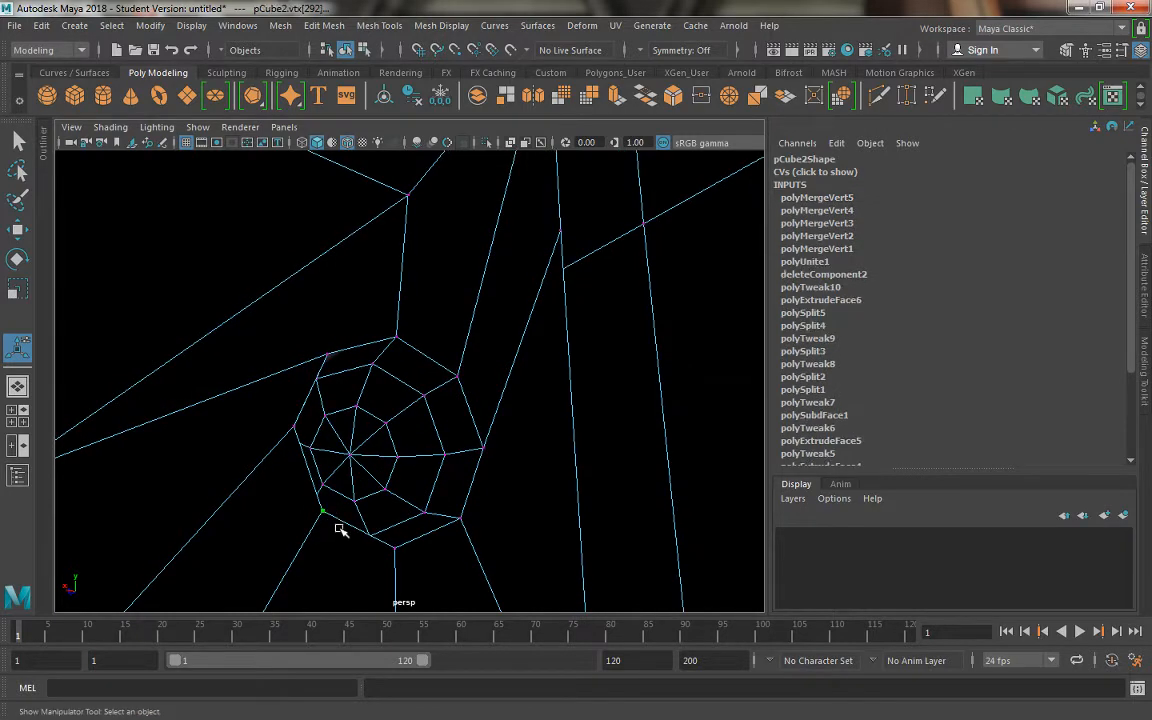
{"action": "key", "text": "g"}
{"action": "left_click_drag", "start_coordinate": [278, 407], "coordinate": [305, 435]}
{"action": "key", "text": "g"}
{"action": "mouse_move", "coordinate": [305, 328]}
{"action": "left_mouse_down"}
{"action": "mouse_move", "coordinate": [330, 359]}
{"action": "mouse_move", "coordinate": [532, 368]}
{"action": "left_mouse_up"}
{"action": "key", "text": "g"}
Inspect the joined side rivet and the surrounding border band in shaded smooth preview.
{"action": "key", "text": "5"}
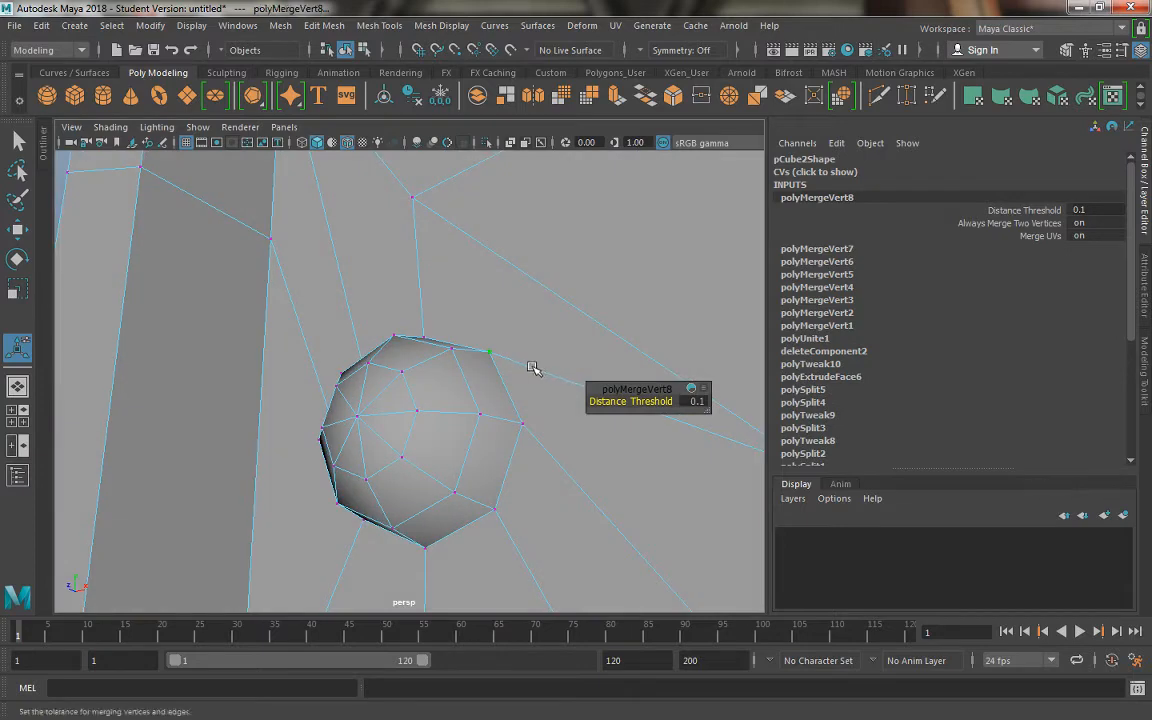
{"action": "key", "text": "3"}
{"action": "left_click_drag", "start_coordinate": [420, 372], "coordinate": [486, 382], "text": "alt"}
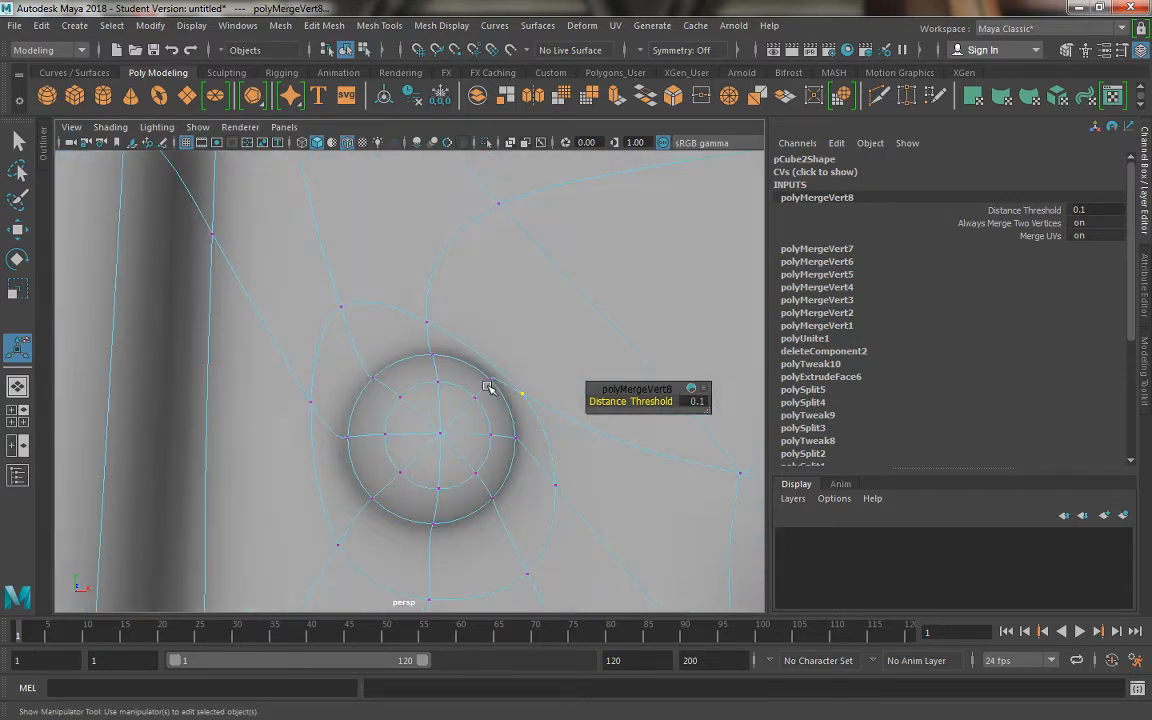
{"action": "right_click_drag", "start_coordinate": [490, 527], "coordinate": [419, 399], "text": "alt"}
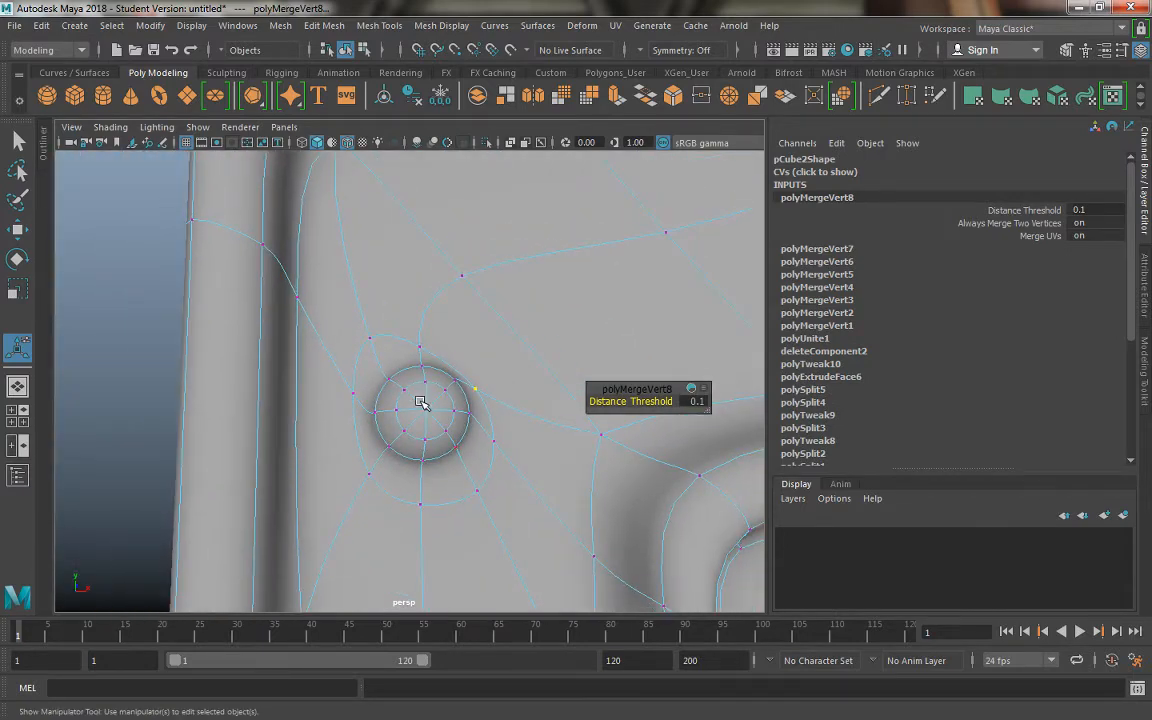
{"action": "left_click_drag", "start_coordinate": [422, 403], "coordinate": [456, 400], "text": "alt"}
{"action": "right_click_drag", "start_coordinate": [456, 400], "coordinate": [330, 280], "text": "alt"}
{"action": "left_click_drag", "start_coordinate": [430, 385], "coordinate": [437, 347], "text": "alt"}
Select the border-band faces surrounding the rivet on the shield's upper edge in face mode.
{"action": "right_click_drag", "start_coordinate": [437, 247], "coordinate": [514, 224]}
{"action": "left_click_drag", "start_coordinate": [473, 437], "coordinate": [436, 350], "text": "alt"}
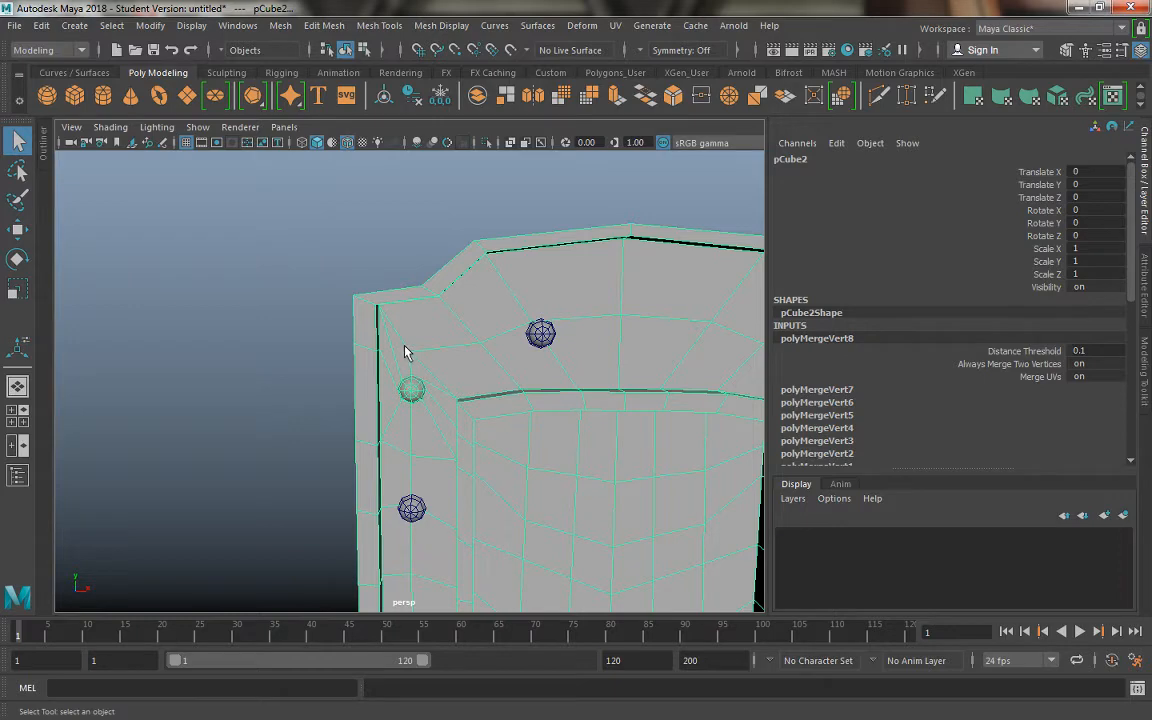
{"action": "left_click_drag", "start_coordinate": [405, 352], "coordinate": [501, 399], "text": "alt"}
{"action": "right_click_drag", "start_coordinate": [547, 243], "coordinate": [550, 288]}
{"action": "left_click", "coordinate": [574, 276]}
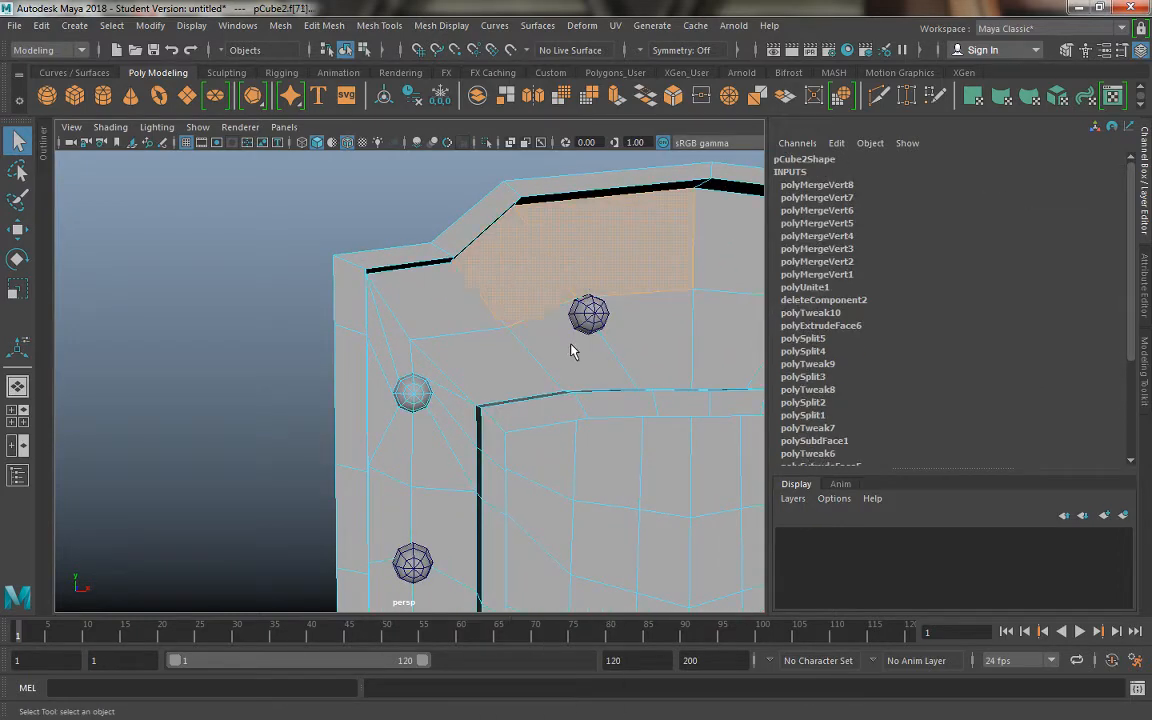
{"action": "left_click", "coordinate": [630, 346], "text": "shift"}
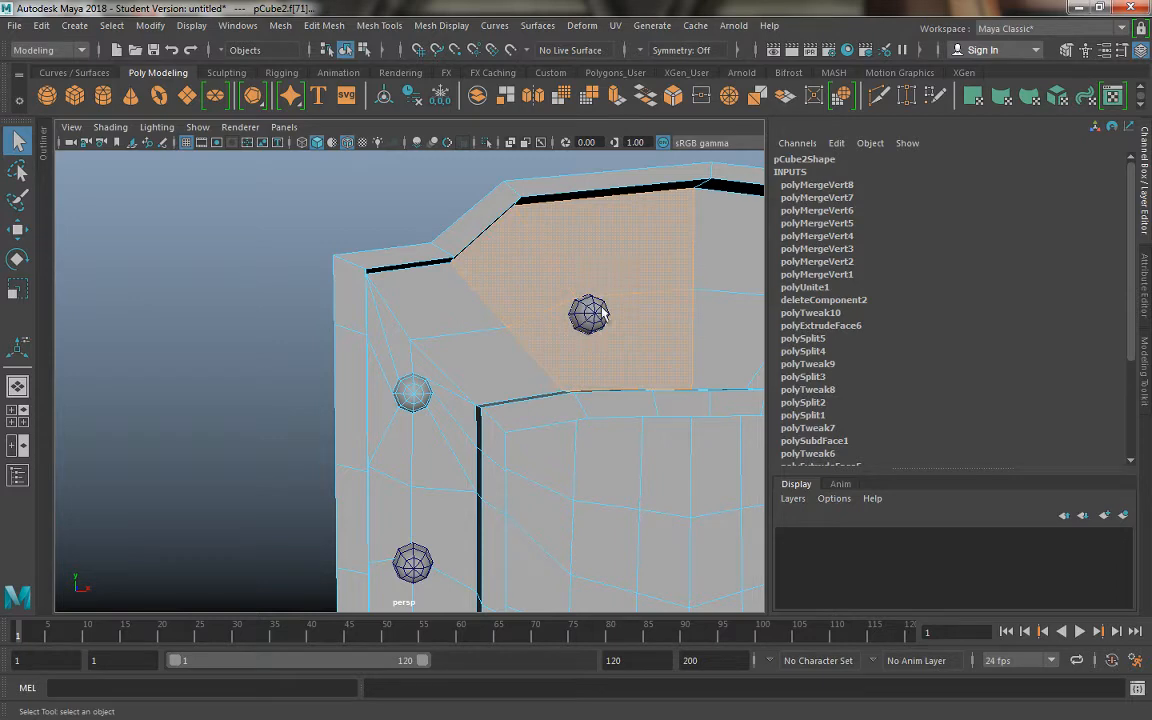
Extrude the selected faces, scale them down to a small inset and move it down behind the upper rivet.
{"action": "left_click", "coordinate": [617, 100]}
{"action": "key", "text": "r"}
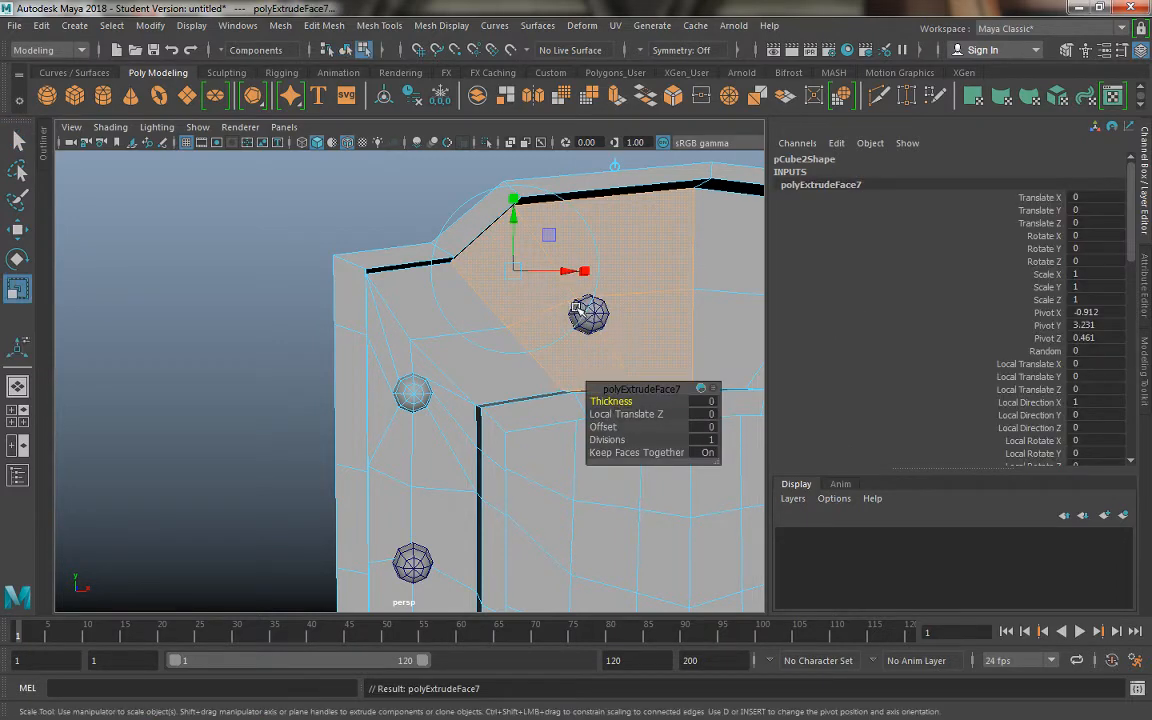
{"action": "mouse_move", "coordinate": [565, 296]}
{"action": "left_mouse_down", "text": "alt"}
{"action": "mouse_move", "coordinate": [550, 300]}
{"action": "mouse_move", "coordinate": [567, 297]}
{"action": "left_mouse_up", "text": "alt"}
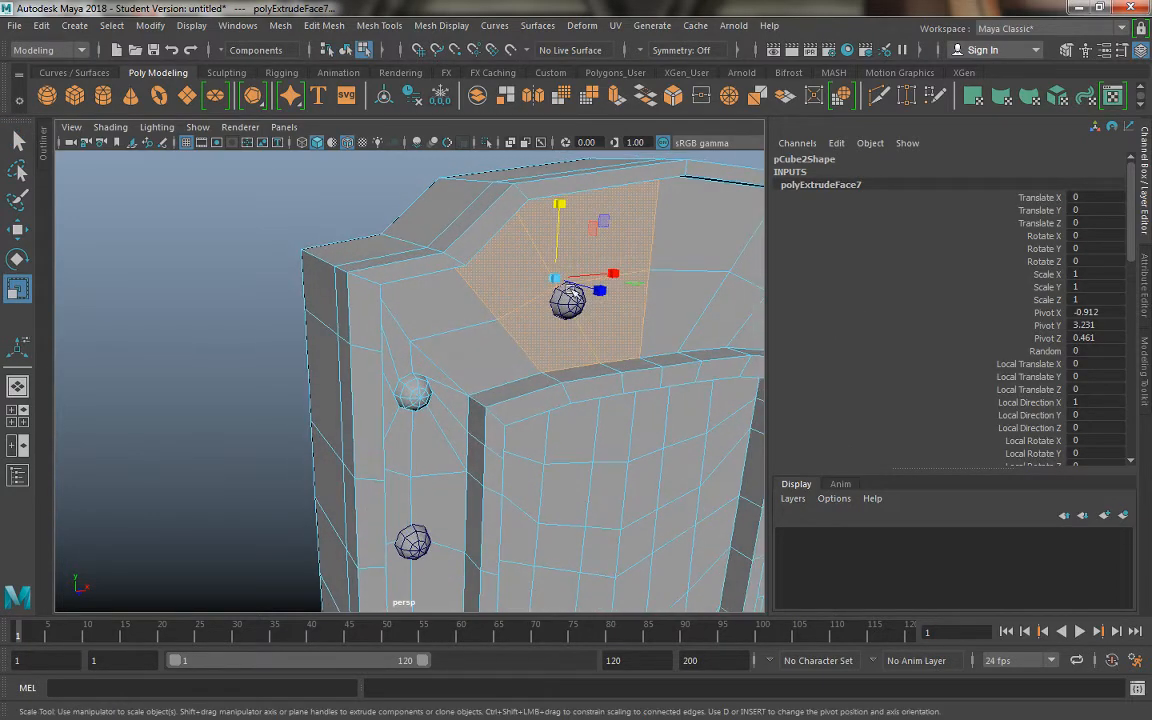
{"action": "left_click_drag", "start_coordinate": [563, 210], "coordinate": [533, 284]}
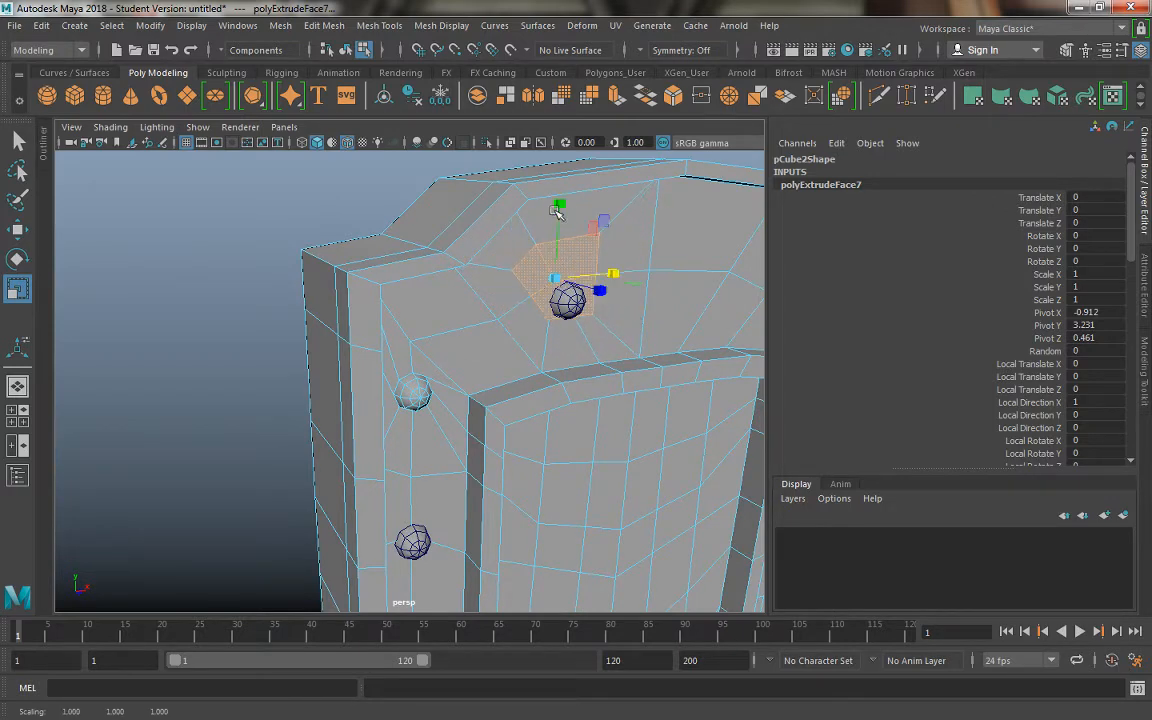
{"action": "key", "text": "w"}
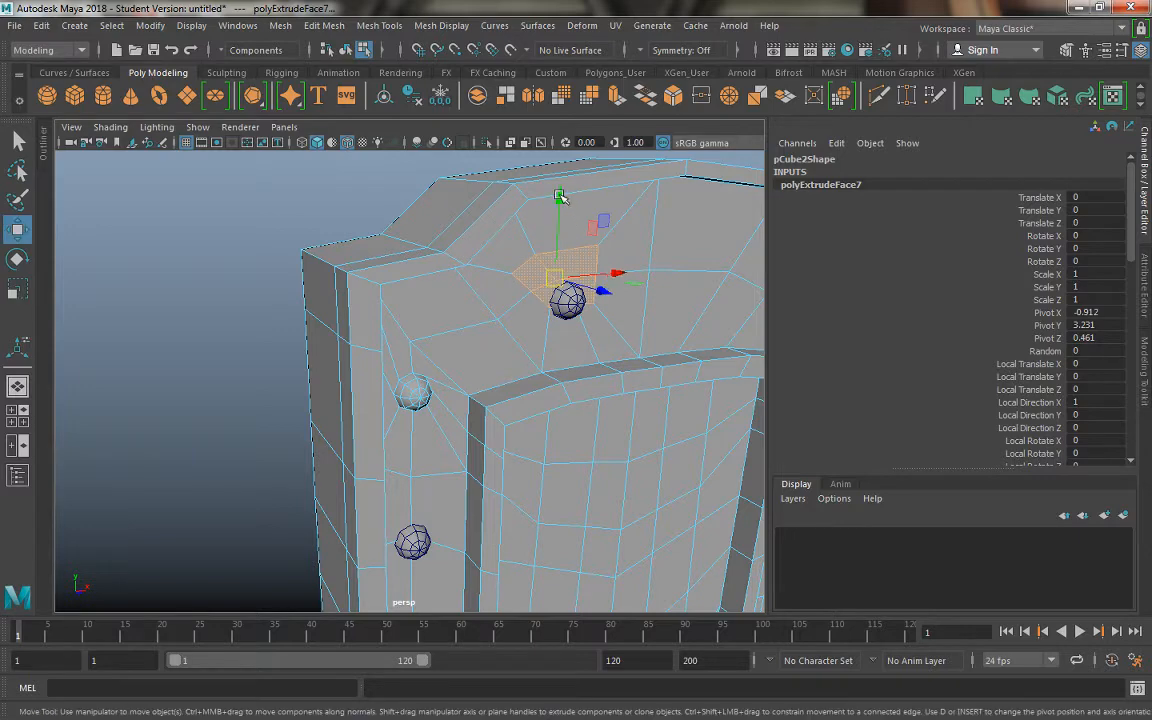
{"action": "left_click_drag", "start_coordinate": [558, 195], "coordinate": [561, 218]}
Snap the inset's top-middle and upper-right vertices onto the matching outline vertices of the upper rivet.
{"action": "left_click_drag", "start_coordinate": [516, 263], "coordinate": [614, 245], "text": "alt"}
{"action": "right_click_drag", "start_coordinate": [614, 243], "coordinate": [537, 243]}
{"action": "left_click", "coordinate": [567, 274]}
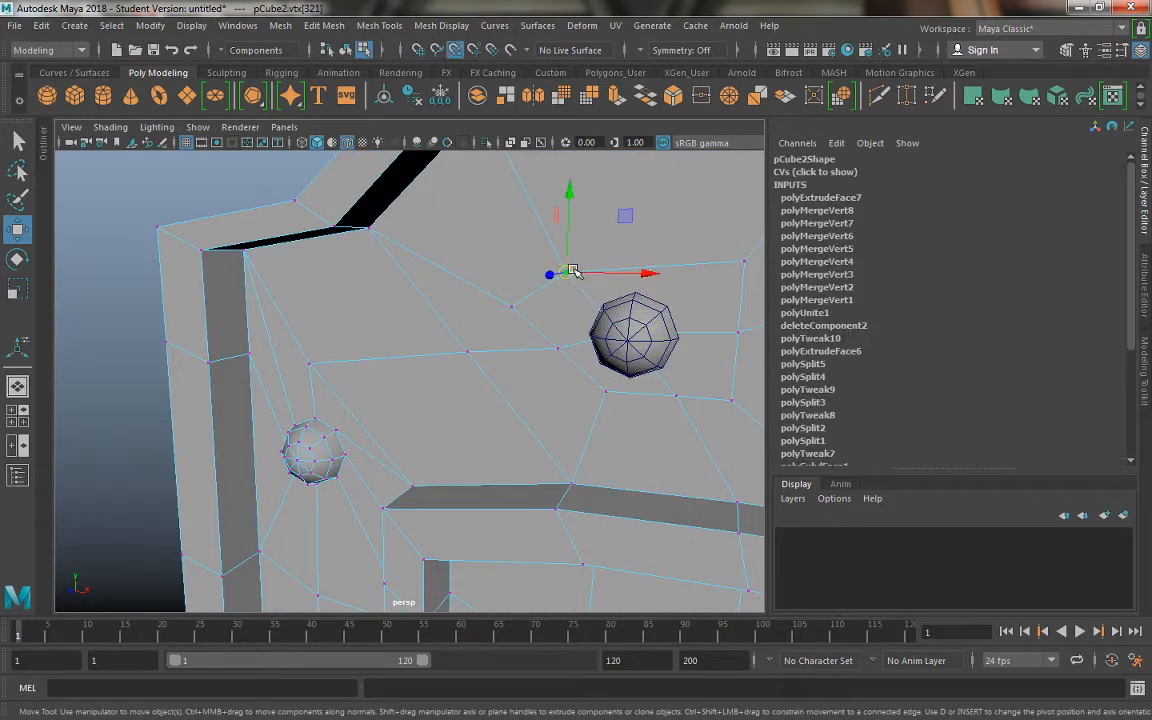
{"action": "left_click_drag", "start_coordinate": [573, 271], "coordinate": [598, 297]}
{"action": "left_click", "coordinate": [738, 265]}
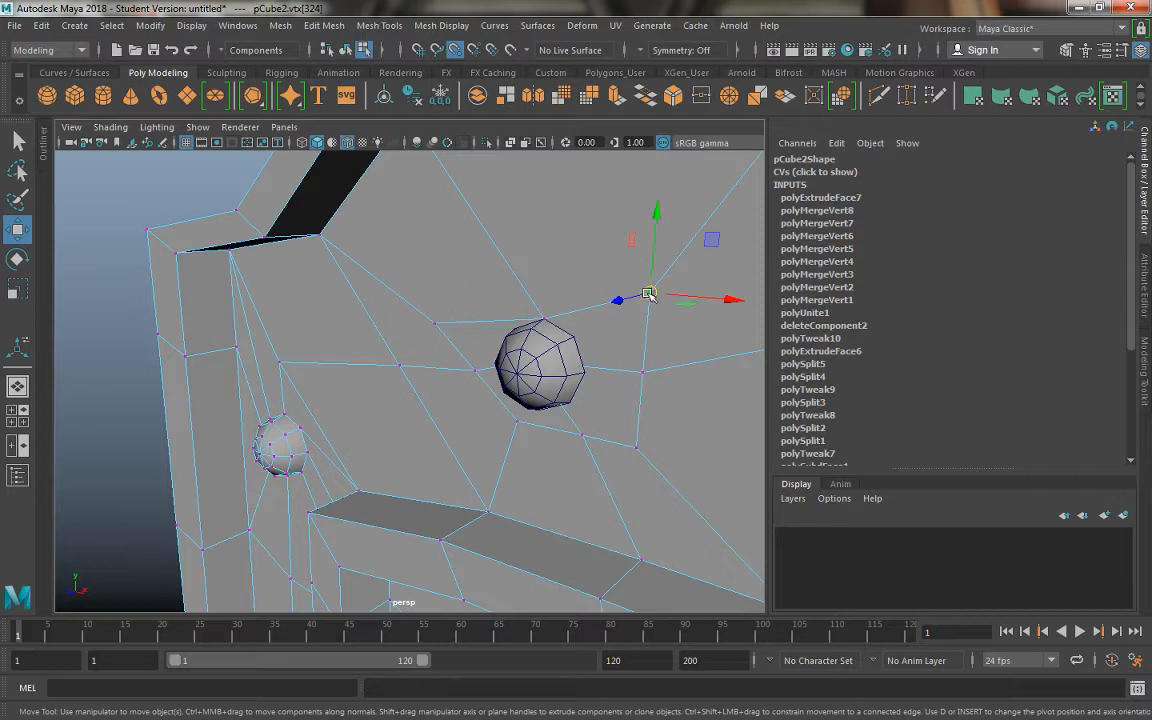
{"action": "left_click_drag", "start_coordinate": [652, 296], "coordinate": [598, 314]}
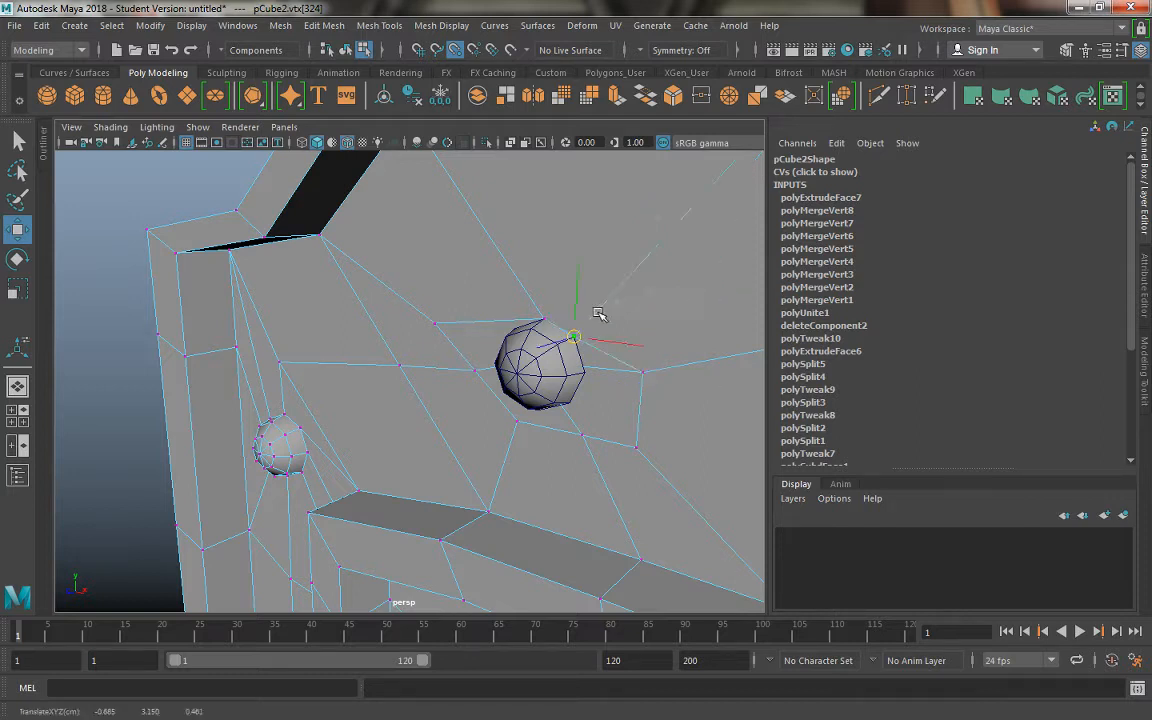
Snap the inset's right-middle, lower-right and lower-middle vertices onto the upper rivet's matching outline vertices.
{"action": "left_click", "coordinate": [646, 373]}
{"action": "left_click_drag", "start_coordinate": [644, 374], "coordinate": [589, 316]}
{"action": "left_click", "coordinate": [634, 427]}
{"action": "left_click", "coordinate": [596, 318]}
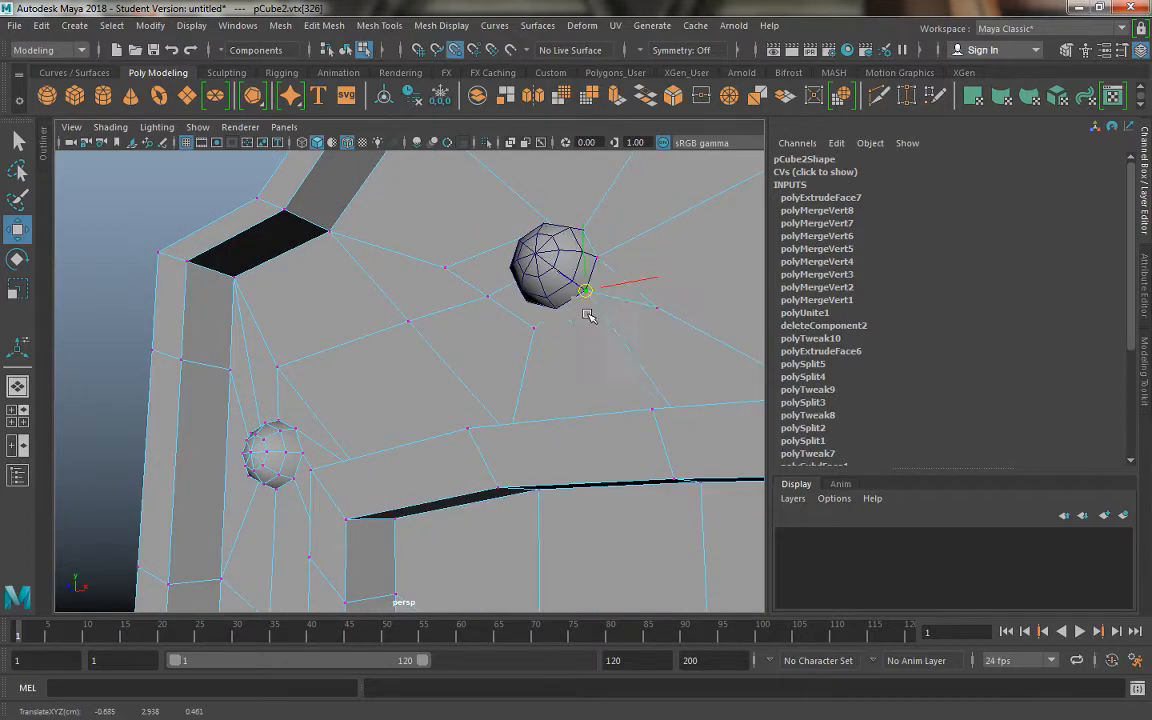
{"action": "left_click", "coordinate": [658, 308]}
{"action": "left_click_drag", "start_coordinate": [658, 308], "coordinate": [576, 347]}
Snap the inset's lower-left, left-middle and upper-left vertices onto the upper rivet's matching outline vertices.
{"action": "left_click", "coordinate": [580, 376]}
{"action": "left_click", "coordinate": [514, 329]}
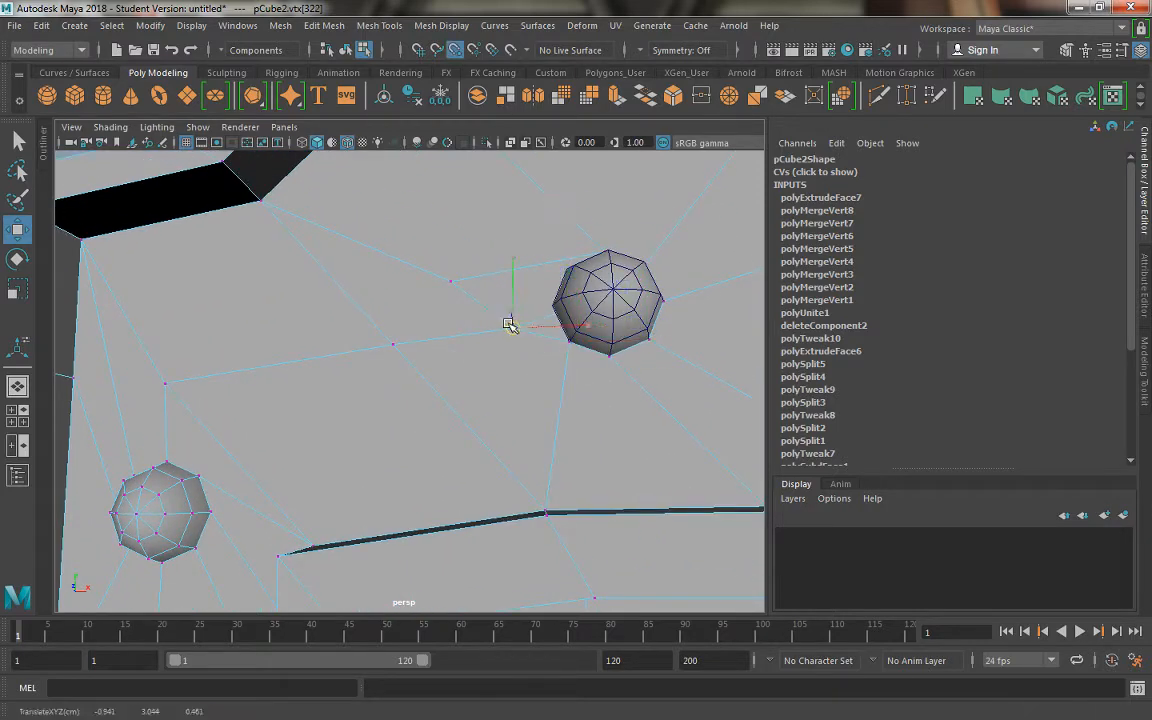
{"action": "left_click", "coordinate": [458, 284]}
{"action": "left_click_drag", "start_coordinate": [476, 291], "coordinate": [538, 400], "text": "alt"}
{"action": "left_click_drag", "start_coordinate": [466, 337], "coordinate": [551, 303]}
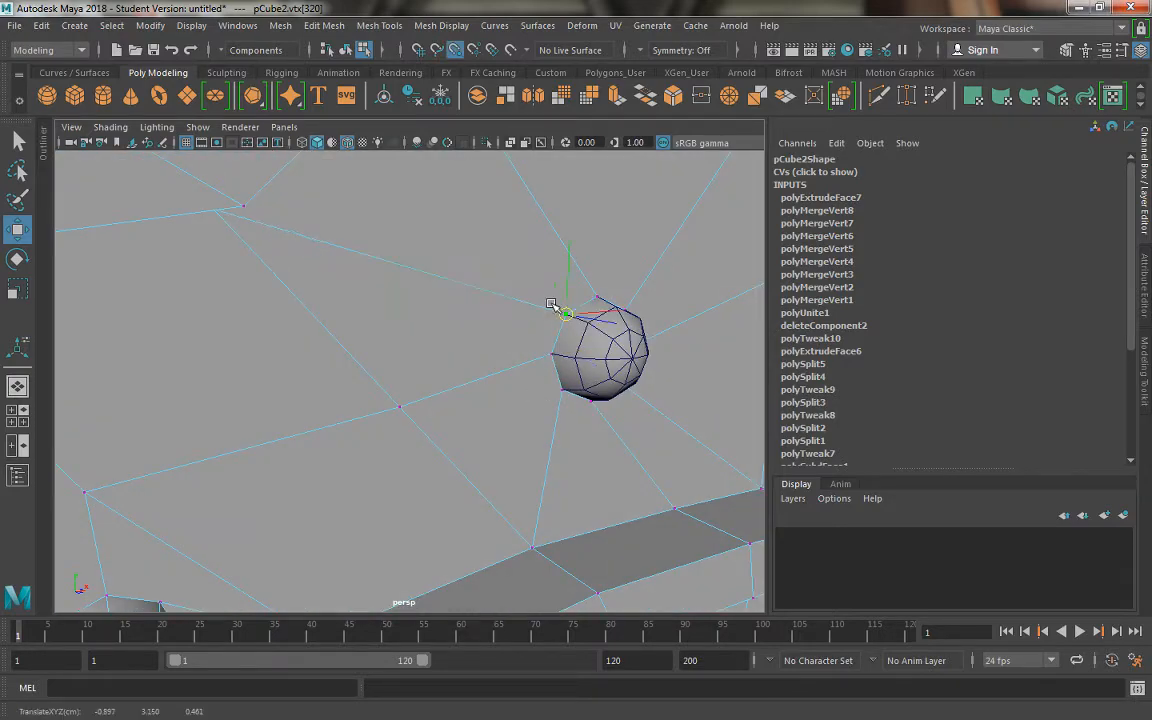
Delete the shield faces enclosed by the octagonal outline behind the upper rivet.
{"action": "left_click_drag", "start_coordinate": [563, 360], "coordinate": [297, 311], "text": "alt"}
{"action": "right_click_drag", "start_coordinate": [301, 249], "coordinate": [302, 288]}
{"action": "left_click", "coordinate": [266, 340]}
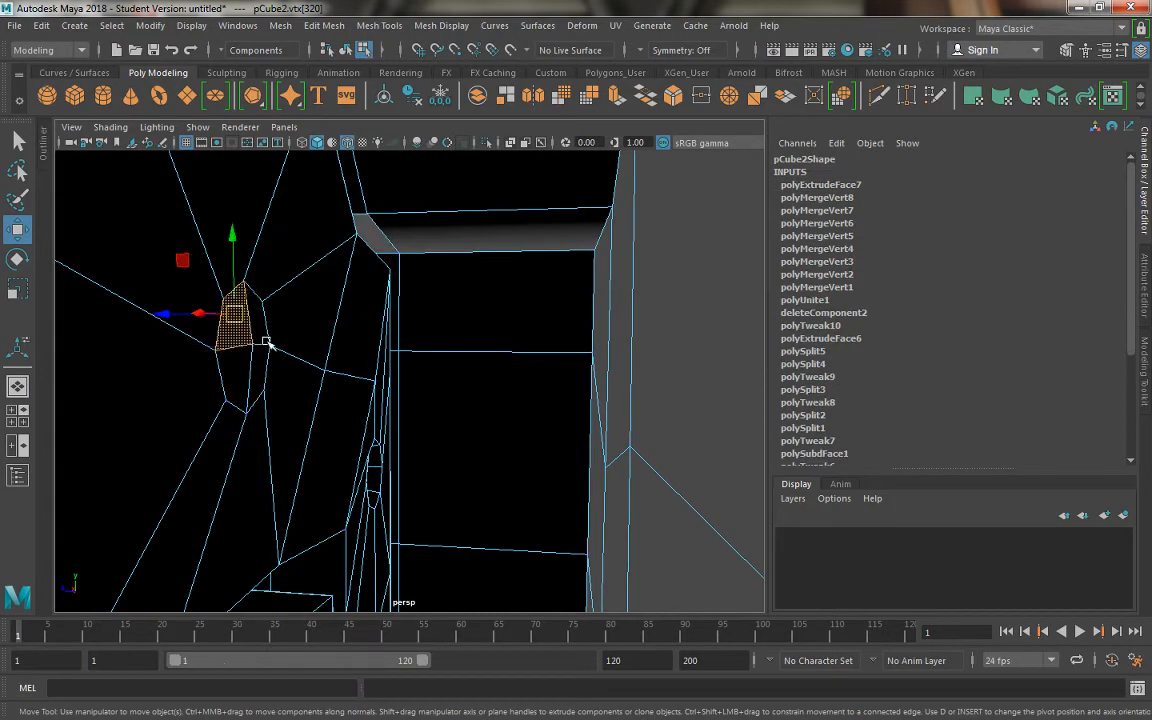
{"action": "left_click", "coordinate": [250, 345]}
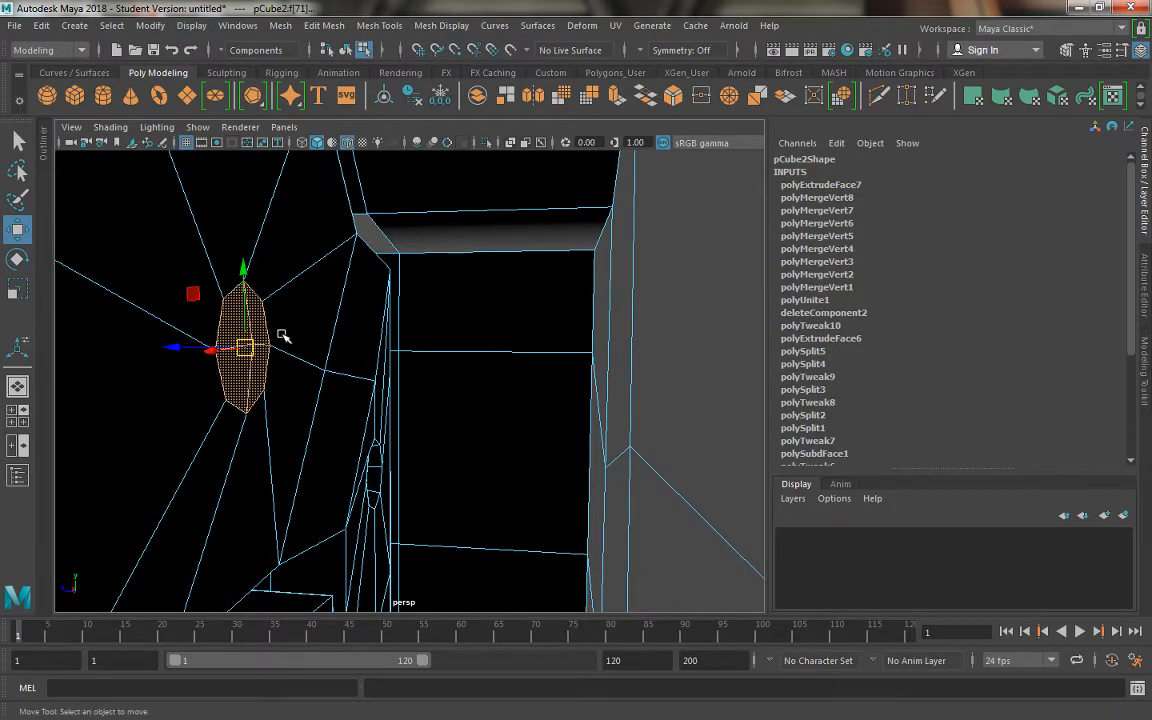
{"action": "left_click", "coordinate": [238, 258]}
Combine the shield mesh with the rivet on its upper edge in object mode.
{"action": "left_click_drag", "start_coordinate": [238, 258], "coordinate": [342, 260], "text": "alt"}
{"action": "right_click_drag", "start_coordinate": [342, 260], "coordinate": [399, 213]}
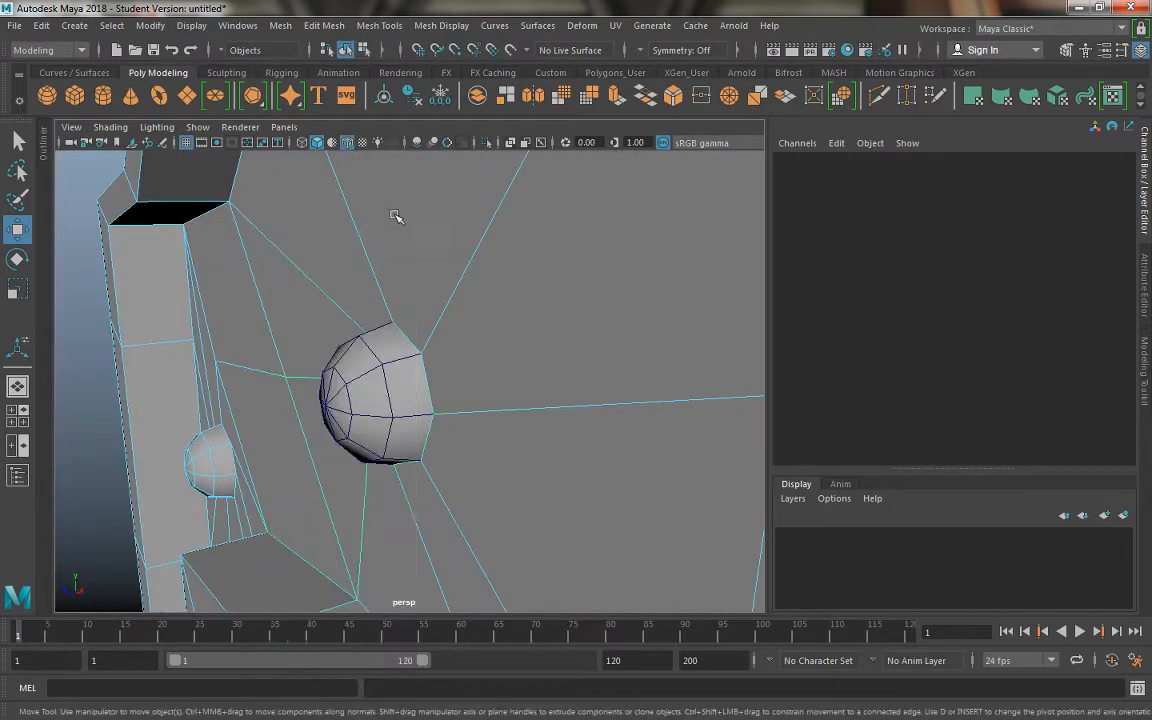
{"action": "left_click", "coordinate": [372, 388]}
{"action": "key", "text": "f"}
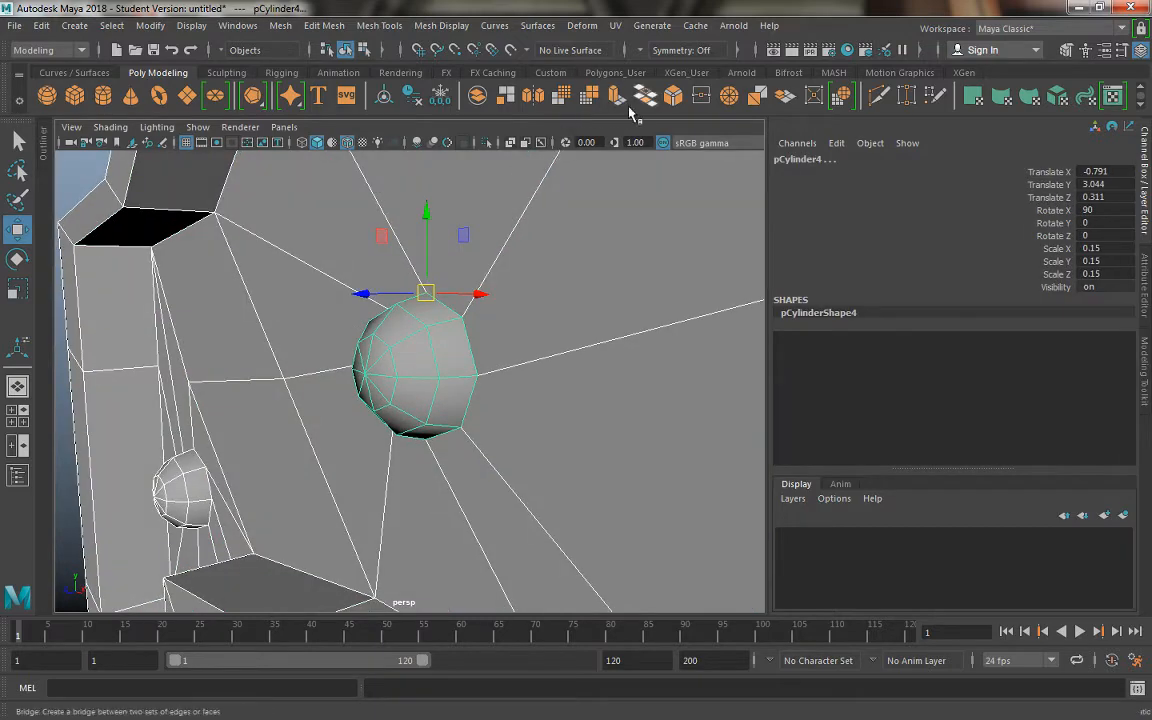
{"action": "left_click", "coordinate": [477, 95]}
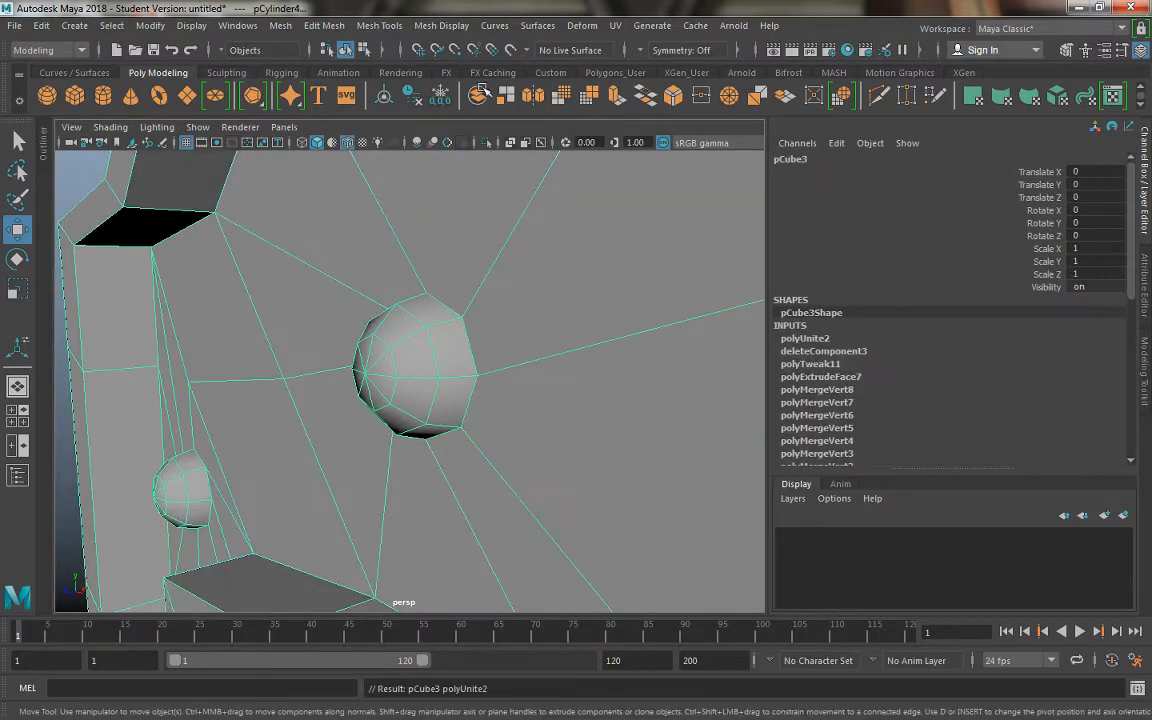
Merge the overlapping shield and rivet vertices at the top of the upper rivet's outline from behind.
{"action": "left_click_drag", "start_coordinate": [430, 250], "coordinate": [454, 300], "text": "alt"}
{"action": "right_click_drag", "start_coordinate": [454, 243], "coordinate": [384, 246]}
{"action": "left_click_drag", "start_coordinate": [442, 332], "coordinate": [516, 358], "text": "alt"}
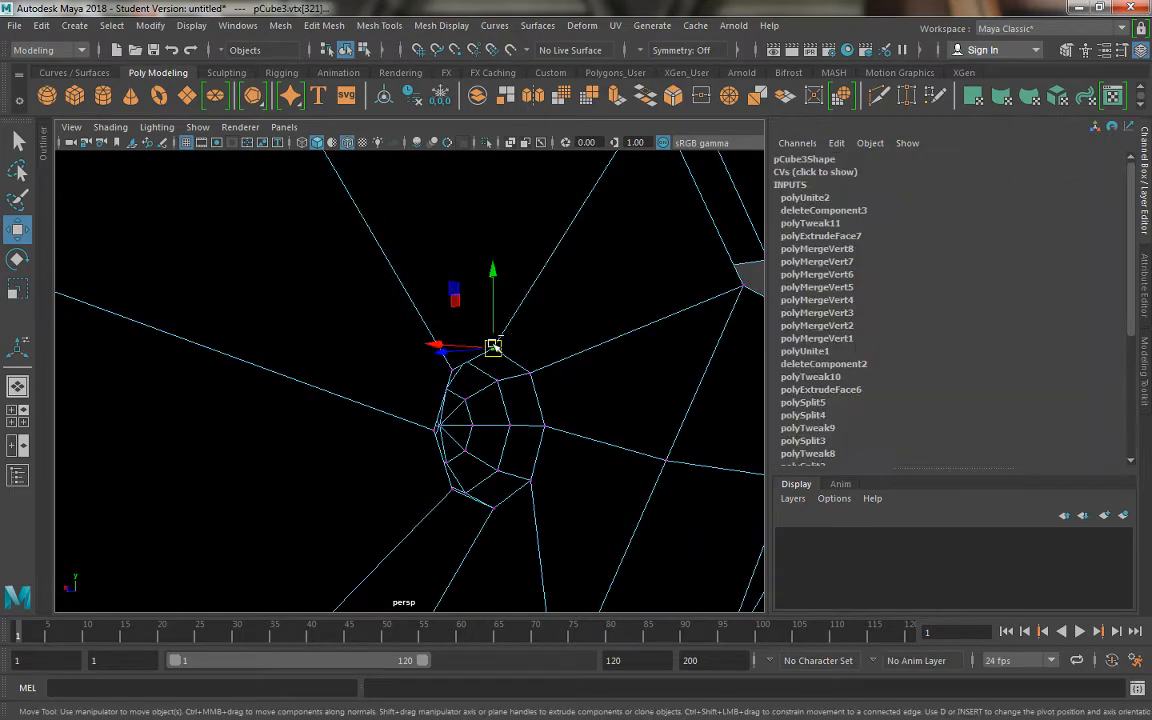
{"action": "right_click_drag", "start_coordinate": [490, 342], "coordinate": [560, 260], "text": "shift"}
Merge the next four vertex pairs of the upper rivet's outline, down the right side to the bottom as seen from behind.
{"action": "mouse_move", "coordinate": [568, 383]}
{"action": "left_mouse_down", "text": "alt"}
{"action": "mouse_move", "coordinate": [746, 381]}
{"action": "mouse_move", "coordinate": [558, 388]}
{"action": "mouse_move", "coordinate": [372, 366]}
{"action": "mouse_move", "coordinate": [391, 418]}
{"action": "mouse_move", "coordinate": [352, 495]}
{"action": "left_mouse_up", "text": "alt"}
{"action": "key", "text": "g"}
{"action": "key", "text": "g"}
{"action": "key", "text": "g"}
{"action": "key", "text": "g"}
Merge the three remaining vertex pairs up the left side of the upper rivet's outline as seen from behind.
{"action": "left_click_drag", "start_coordinate": [294, 454], "coordinate": [318, 477]}
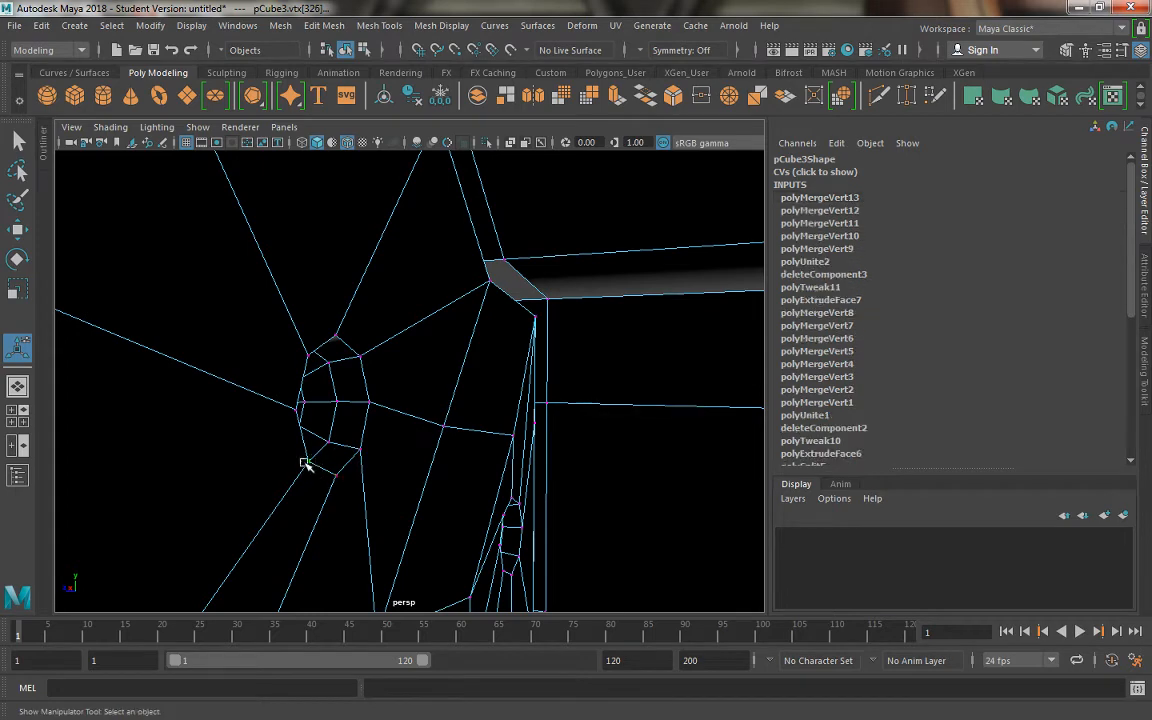
{"action": "key", "text": "g"}
{"action": "left_click_drag", "start_coordinate": [234, 424], "coordinate": [288, 460], "text": "alt"}
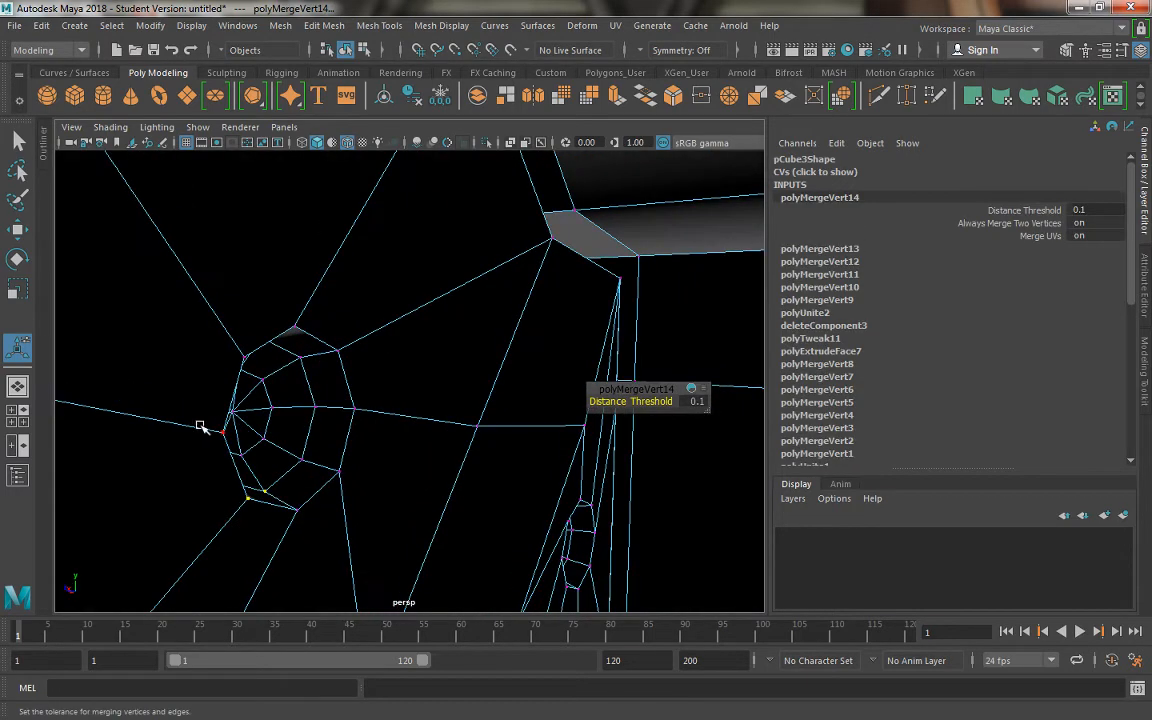
{"action": "left_click_drag", "start_coordinate": [200, 427], "coordinate": [256, 470], "text": "alt"}
{"action": "key", "text": "g"}
{"action": "left_click_drag", "start_coordinate": [258, 355], "coordinate": [290, 390]}
{"action": "key", "text": "g"}
{"action": "left_click_drag", "start_coordinate": [334, 297], "coordinate": [384, 345]}
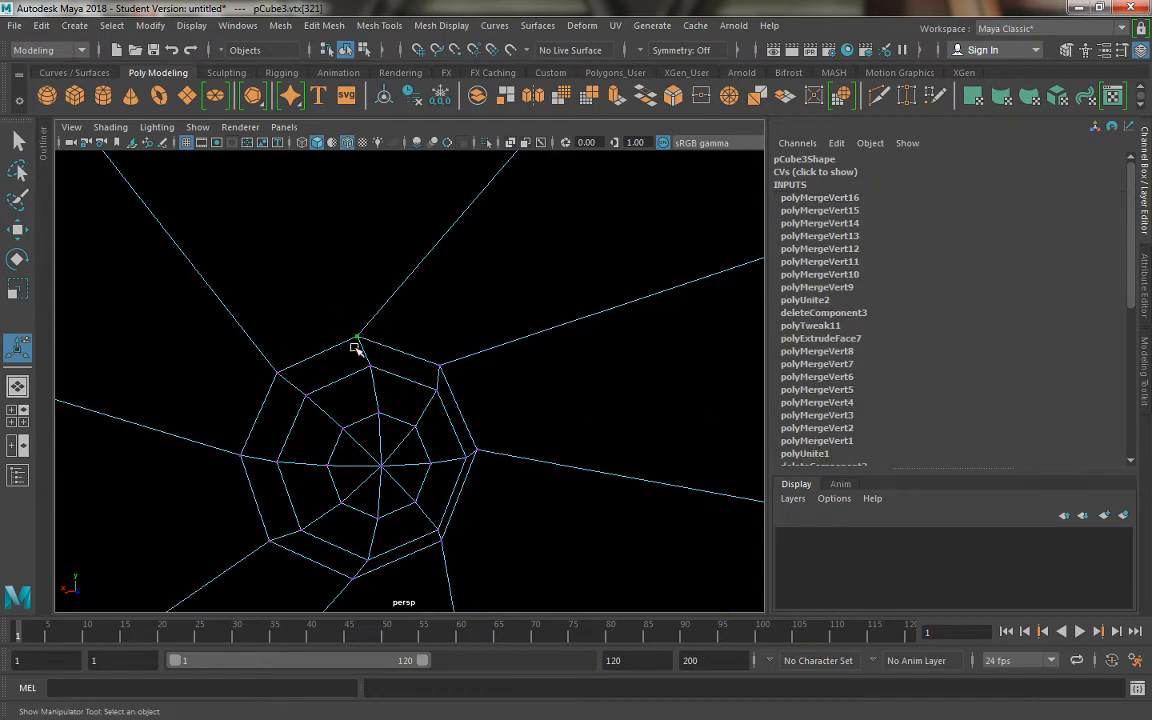
Merge the last vertex pair of the upper rivet's outline, return to object mode and check the shield's front.
{"action": "key", "text": "g"}
{"action": "left_click_drag", "start_coordinate": [452, 419], "coordinate": [455, 372], "text": "alt"}
{"action": "right_click_drag", "start_coordinate": [512, 286], "coordinate": [533, 220]}
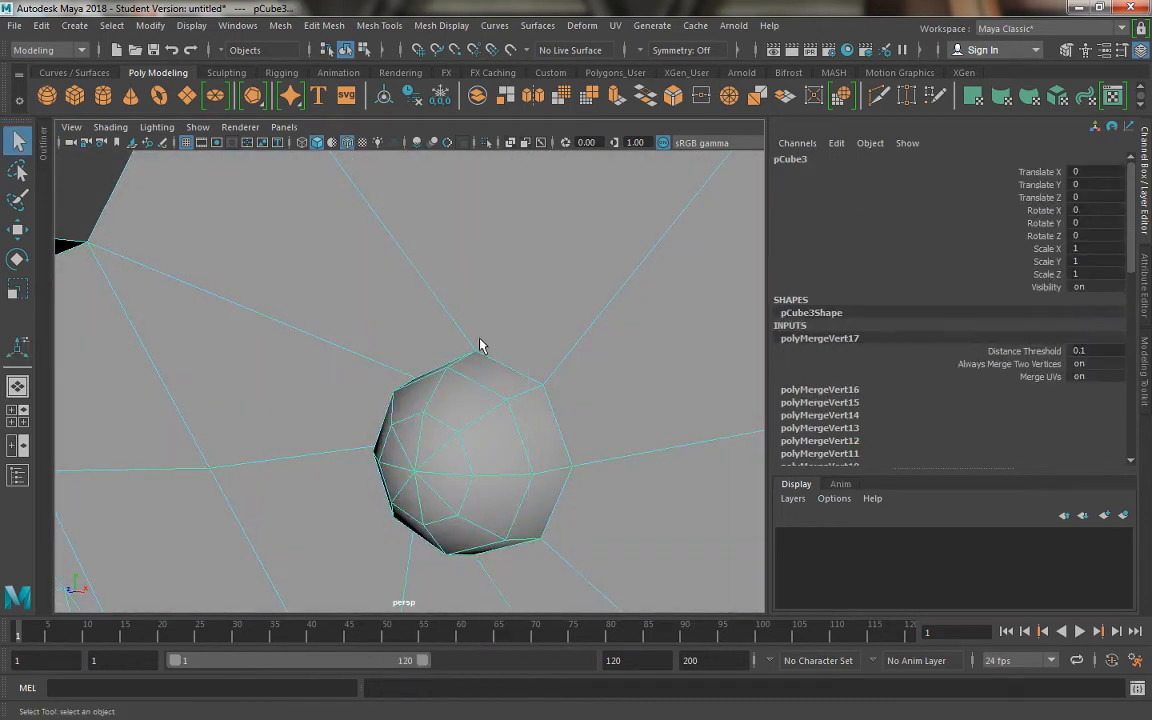
{"action": "scroll", "coordinate": [460, 423], "scroll_direction": "down", "scroll_amount": 10}
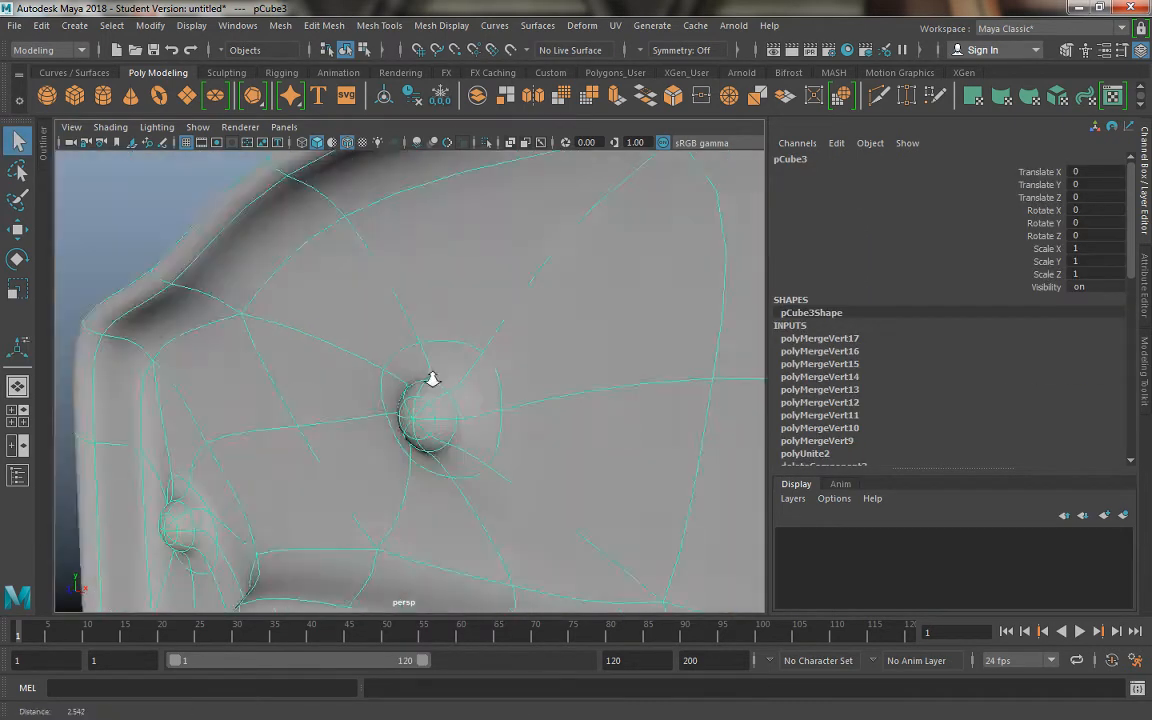
{"action": "mouse_move", "coordinate": [391, 406]}
{"action": "left_mouse_down", "text": "alt"}
{"action": "mouse_move", "coordinate": [432, 399]}
{"action": "mouse_move", "coordinate": [391, 393]}
{"action": "left_mouse_up", "text": "alt"}
{"action": "middle_click_drag", "start_coordinate": [391, 393], "coordinate": [495, 375], "text": "alt"}
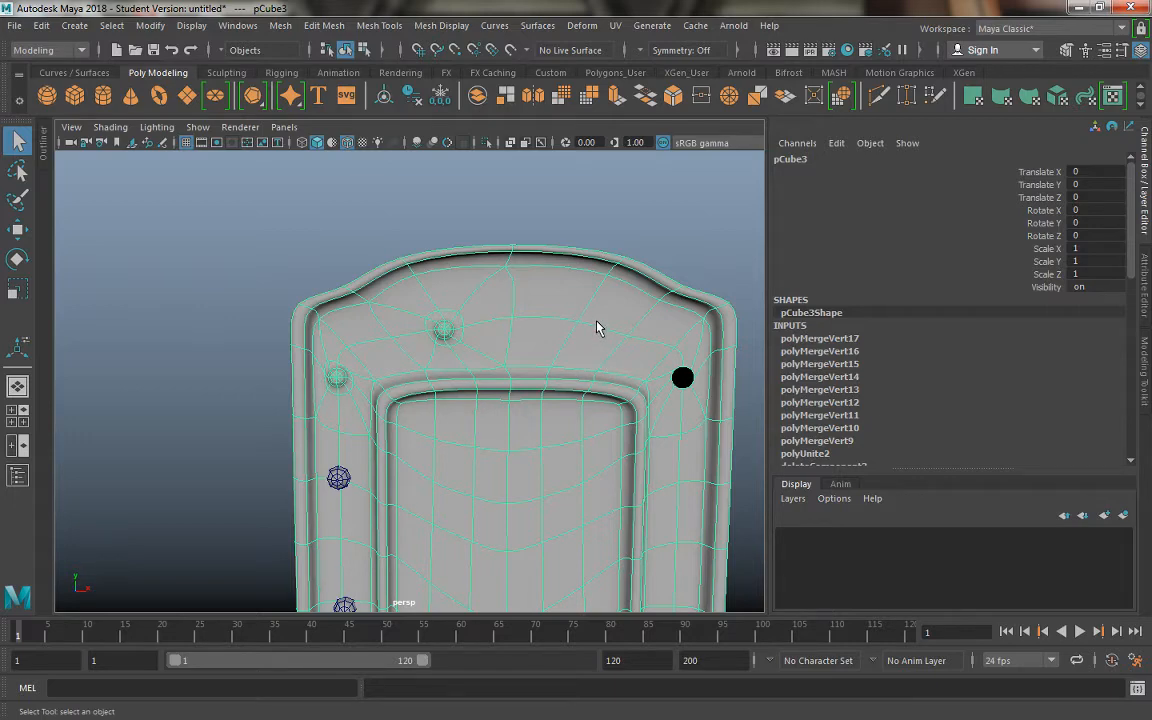
Extrude the four border faces around the second rivet down the shield's left side and scale them inward.
{"action": "key", "text": "1"}
{"action": "scroll", "coordinate": [530, 355], "scroll_direction": "up", "scroll_amount": 5}
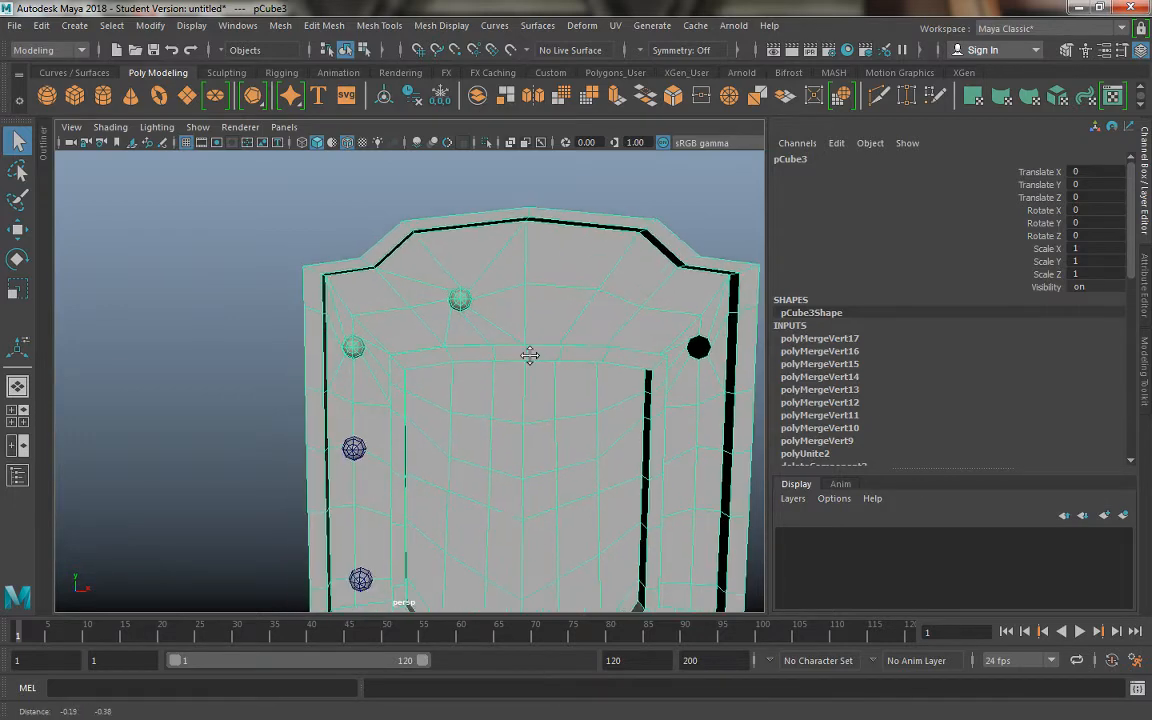
{"action": "left_click_drag", "start_coordinate": [360, 387], "coordinate": [384, 404], "text": "alt"}
{"action": "right_click_drag", "start_coordinate": [342, 250], "coordinate": [350, 290]}
{"action": "left_click", "coordinate": [336, 350]}
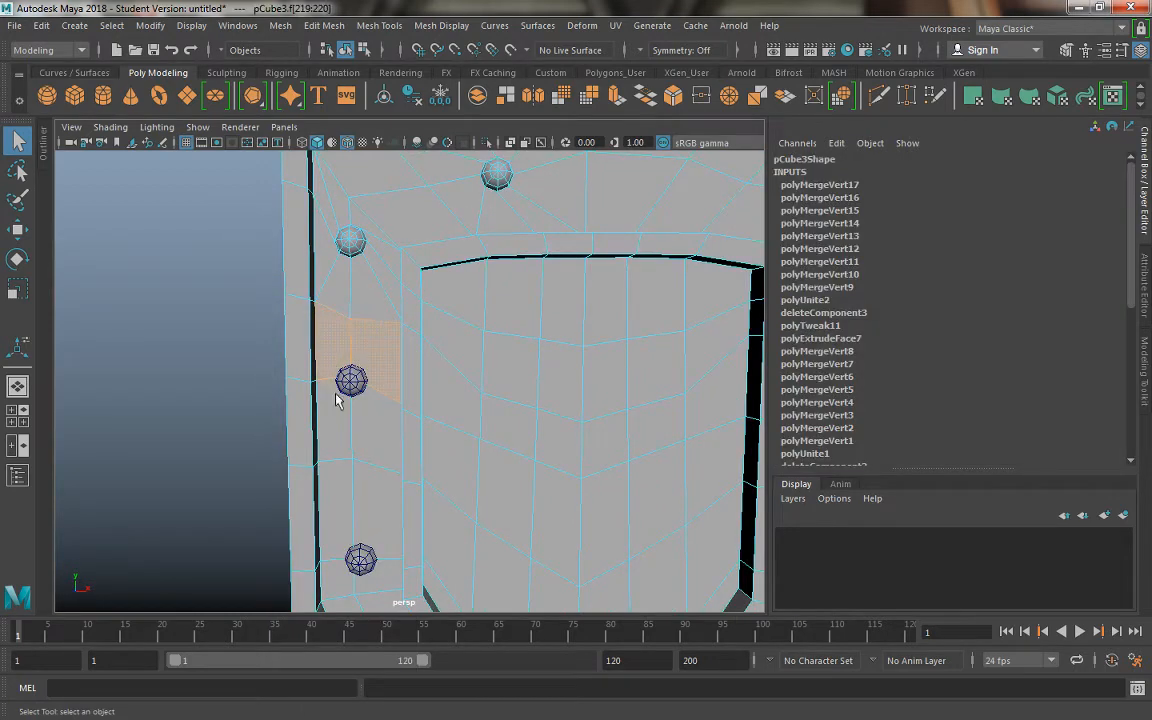
{"action": "left_click", "coordinate": [610, 103]}
{"action": "key", "text": "r"}
{"action": "left_click_drag", "start_coordinate": [316, 386], "coordinate": [354, 401], "text": "alt"}
{"action": "left_click_drag", "start_coordinate": [427, 385], "coordinate": [420, 378]}
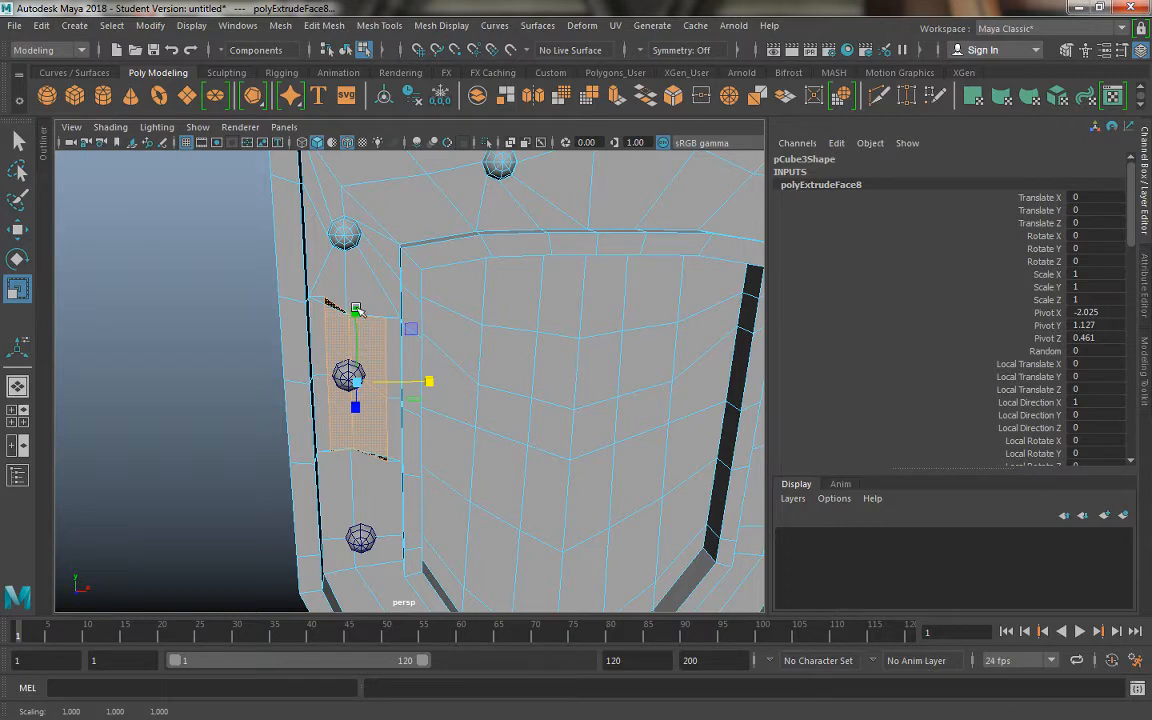
Snap the inset's three upper vertices to the upper-left, top and upper-right corners of the second left-side rivet's outline.
{"action": "right_click_drag", "start_coordinate": [308, 323], "coordinate": [452, 437], "text": "alt"}
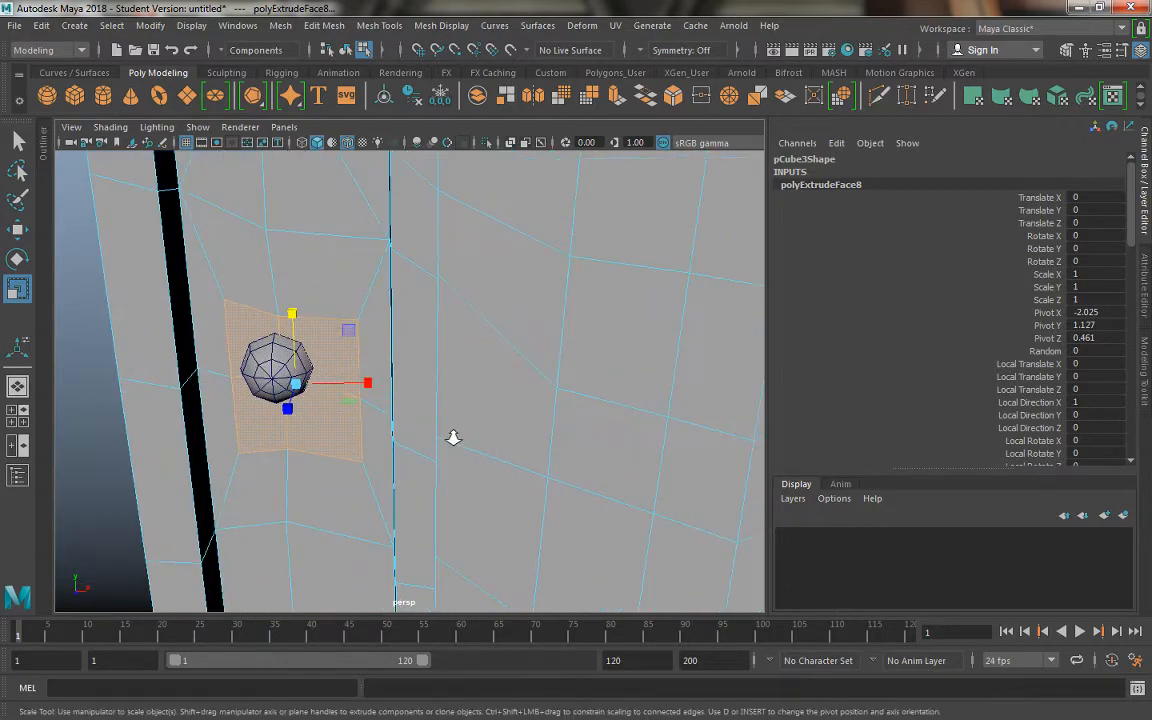
{"action": "middle_click_drag", "start_coordinate": [246, 291], "coordinate": [327, 345], "text": "alt"}
{"action": "right_click_drag", "start_coordinate": [327, 345], "coordinate": [445, 447], "text": "alt"}
{"action": "right_click", "coordinate": [328, 352]}
{"action": "right_click_drag", "start_coordinate": [328, 352], "coordinate": [254, 243]}
{"action": "left_click", "coordinate": [240, 343]}
{"action": "key", "text": "w"}
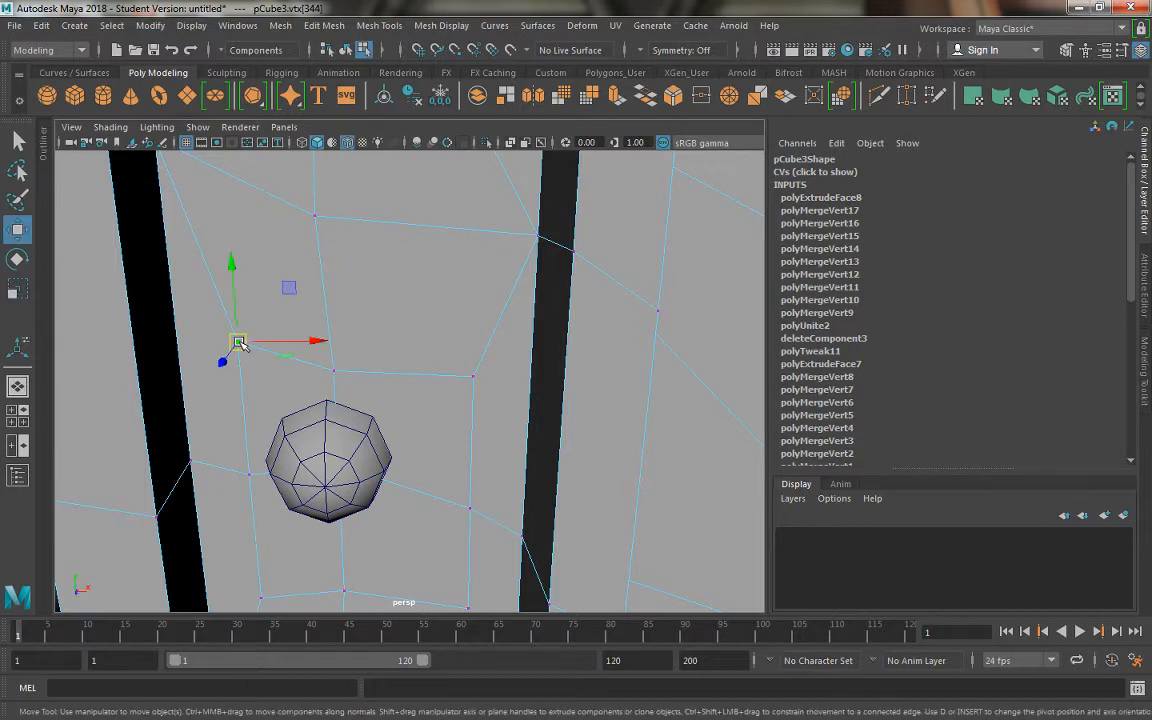
{"action": "left_click_drag", "start_coordinate": [240, 343], "coordinate": [277, 411]}
{"action": "left_click", "coordinate": [334, 370]}
{"action": "left_click_drag", "start_coordinate": [334, 370], "coordinate": [331, 372]}
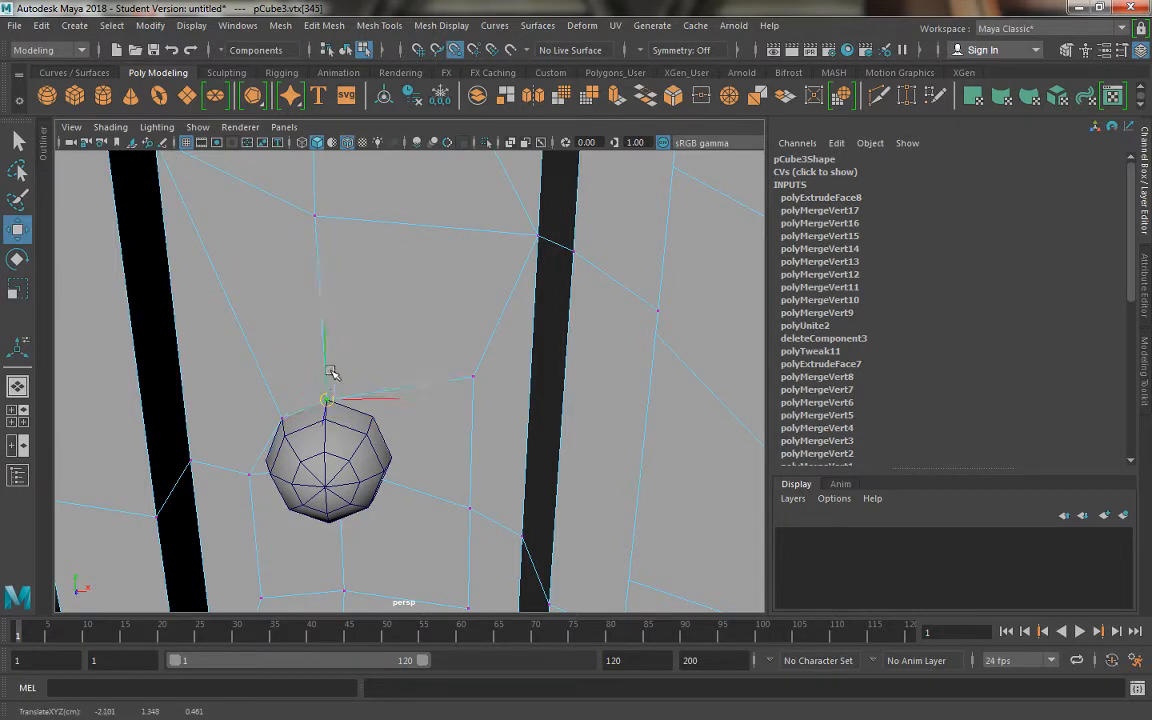
{"action": "left_click", "coordinate": [473, 376]}
{"action": "left_click_drag", "start_coordinate": [473, 376], "coordinate": [372, 417]}
Snap the inset's right, lower-right and bottom vertices to the matching corners of the rivet's outline.
{"action": "left_click", "coordinate": [452, 509]}
{"action": "scroll", "coordinate": [440, 495], "scroll_direction": "up", "scroll_amount": 6}
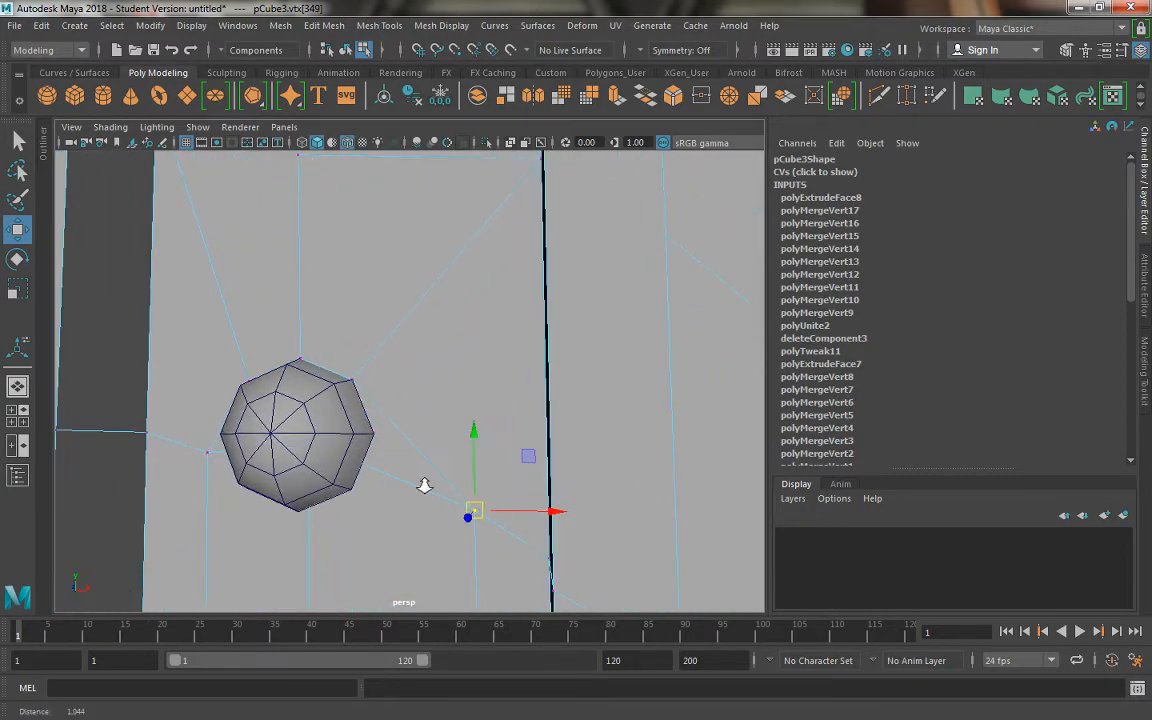
{"action": "middle_click_drag", "start_coordinate": [458, 466], "coordinate": [455, 459], "text": "alt"}
{"action": "left_click_drag", "start_coordinate": [488, 507], "coordinate": [353, 412]}
{"action": "left_click_drag", "start_coordinate": [405, 503], "coordinate": [433, 472], "text": "alt"}
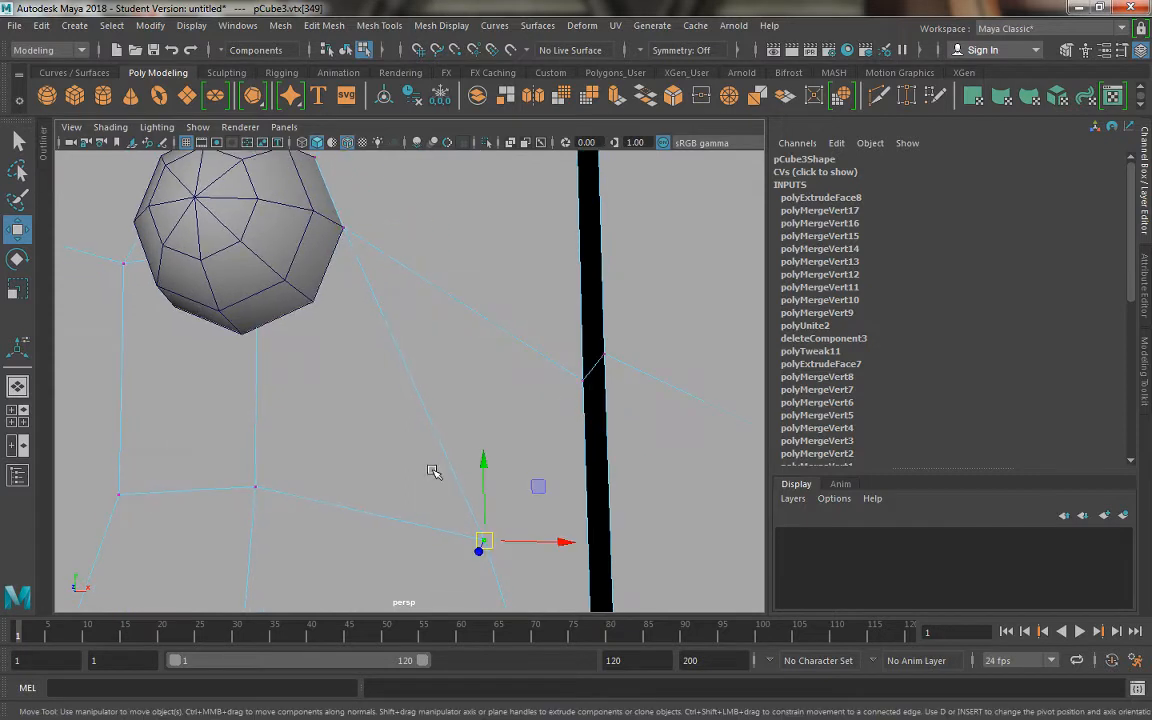
{"action": "left_click_drag", "start_coordinate": [483, 540], "coordinate": [339, 337]}
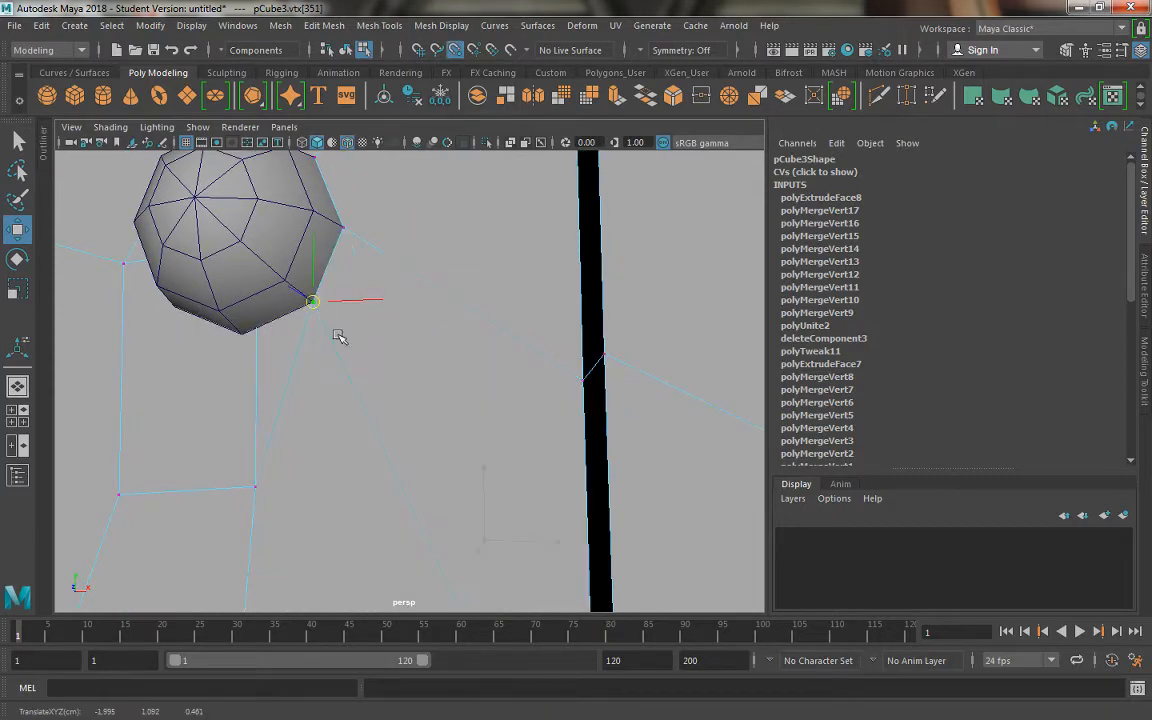
{"action": "left_click", "coordinate": [255, 487]}
{"action": "left_click_drag", "start_coordinate": [254, 487], "coordinate": [242, 335]}
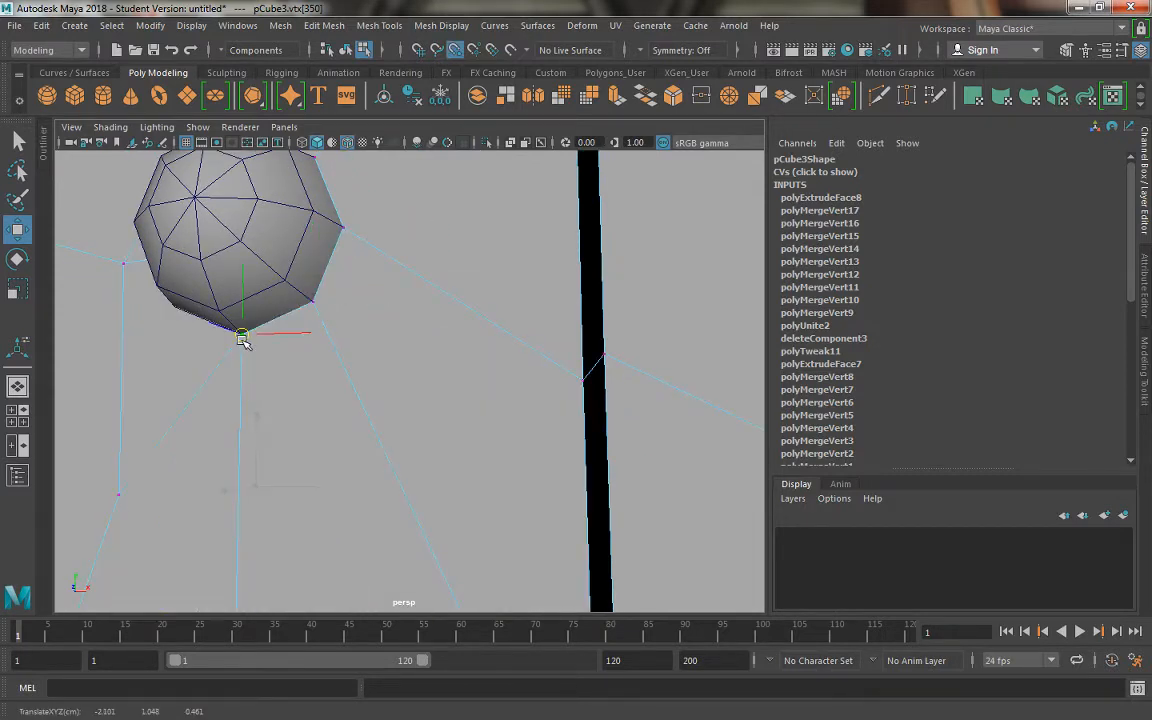
Snap the inset's lower-left and left vertices to the remaining corners of the rivet's outline.
{"action": "left_click", "coordinate": [118, 492]}
{"action": "left_click_drag", "start_coordinate": [240, 428], "coordinate": [200, 393], "text": "alt"}
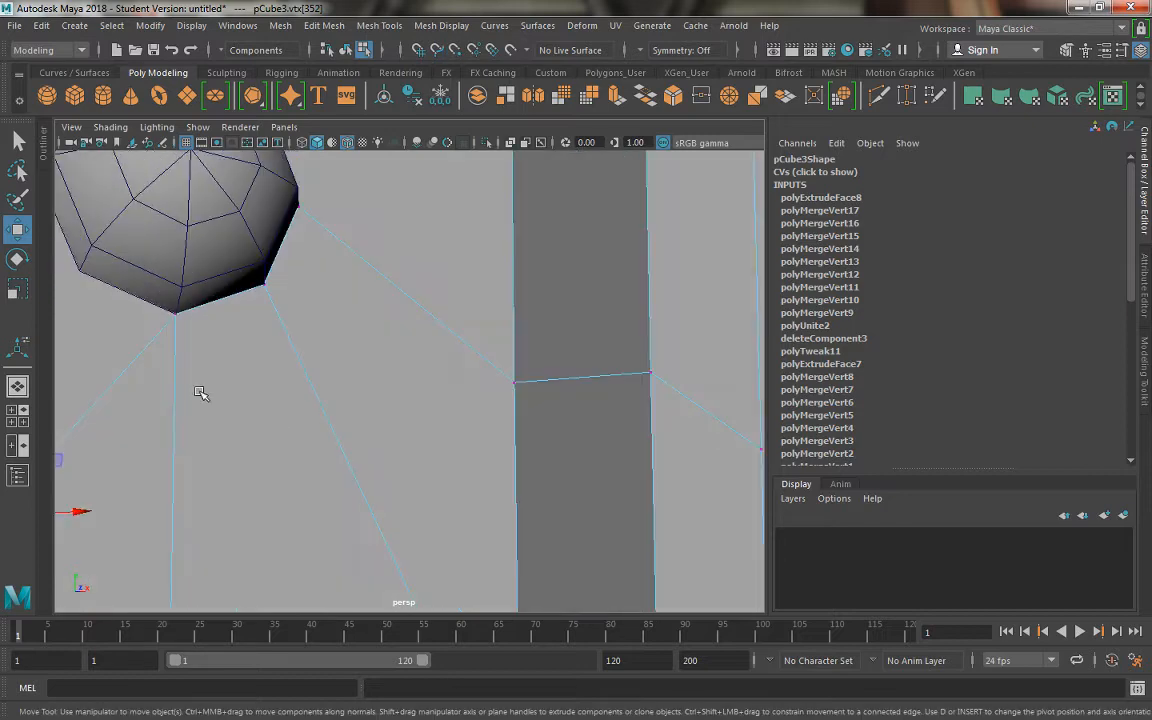
{"action": "middle_click_drag", "start_coordinate": [200, 393], "coordinate": [321, 402], "text": "alt"}
{"action": "left_click_drag", "start_coordinate": [163, 534], "coordinate": [188, 203]}
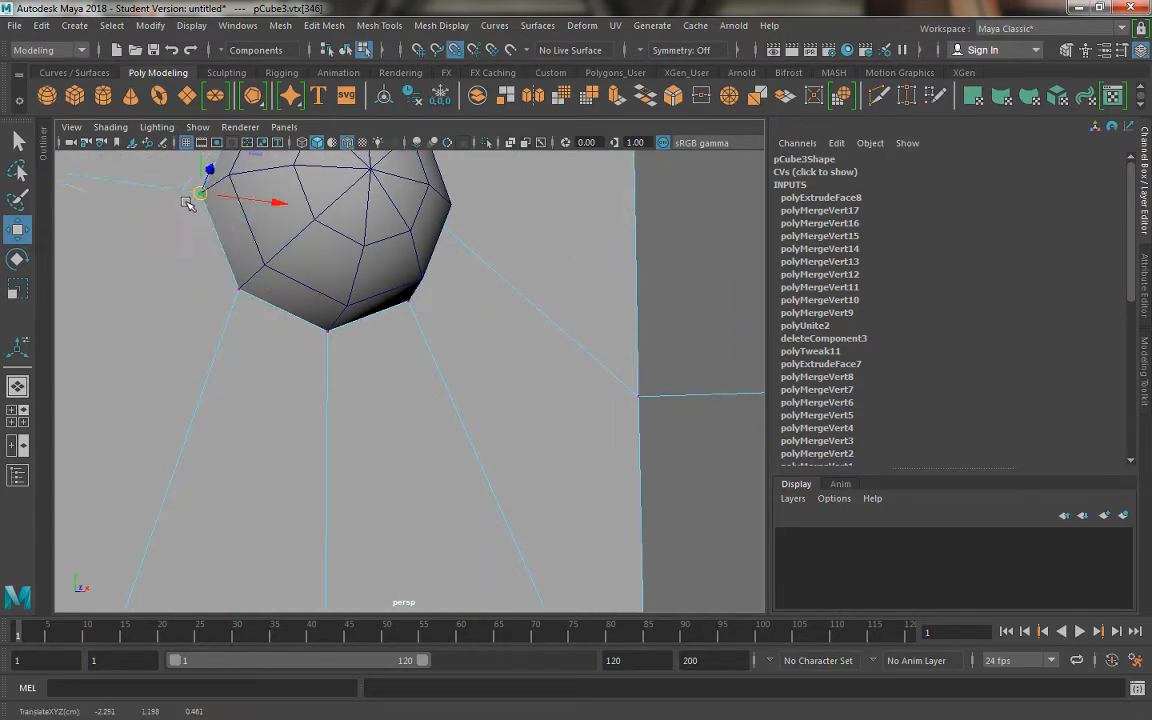
Delete the four shield faces behind the second left-side rivet, working from the back.
{"action": "middle_click_drag", "start_coordinate": [236, 216], "coordinate": [233, 403], "text": "alt"}
{"action": "left_click_drag", "start_coordinate": [233, 403], "coordinate": [429, 432], "text": "alt"}
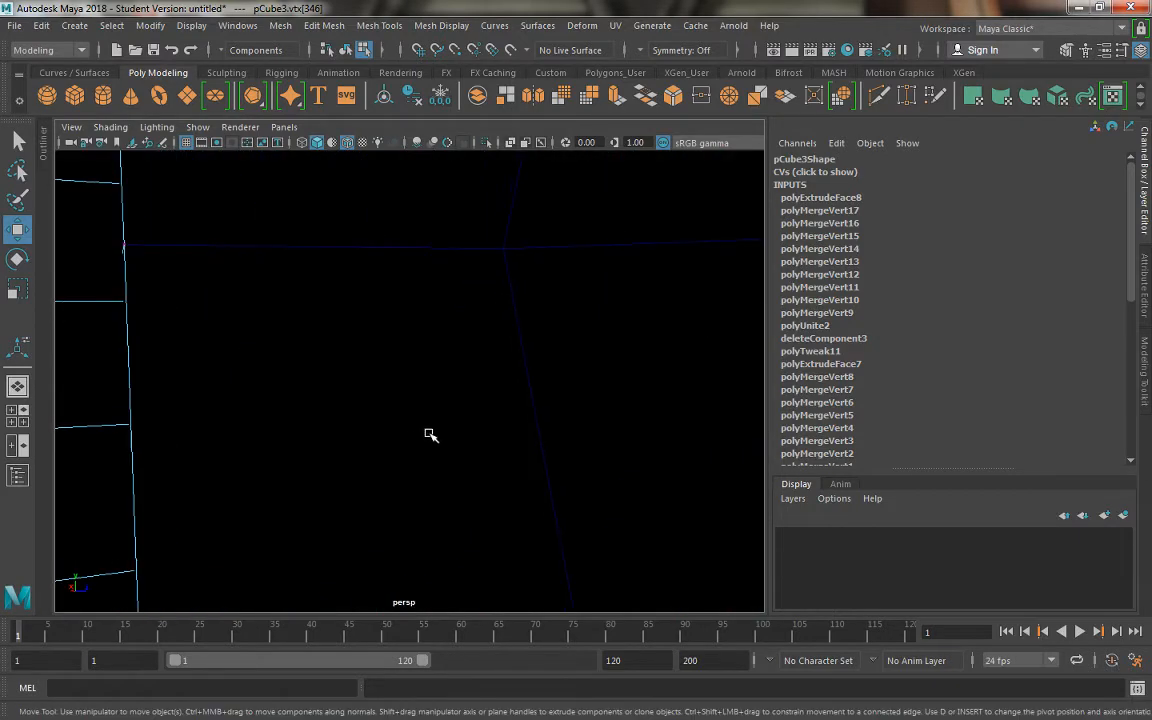
{"action": "right_click_drag", "start_coordinate": [390, 392], "coordinate": [378, 389], "text": "alt"}
{"action": "left_click_drag", "start_coordinate": [378, 389], "coordinate": [403, 401], "text": "alt"}
{"action": "right_click_drag", "start_coordinate": [430, 243], "coordinate": [432, 304]}
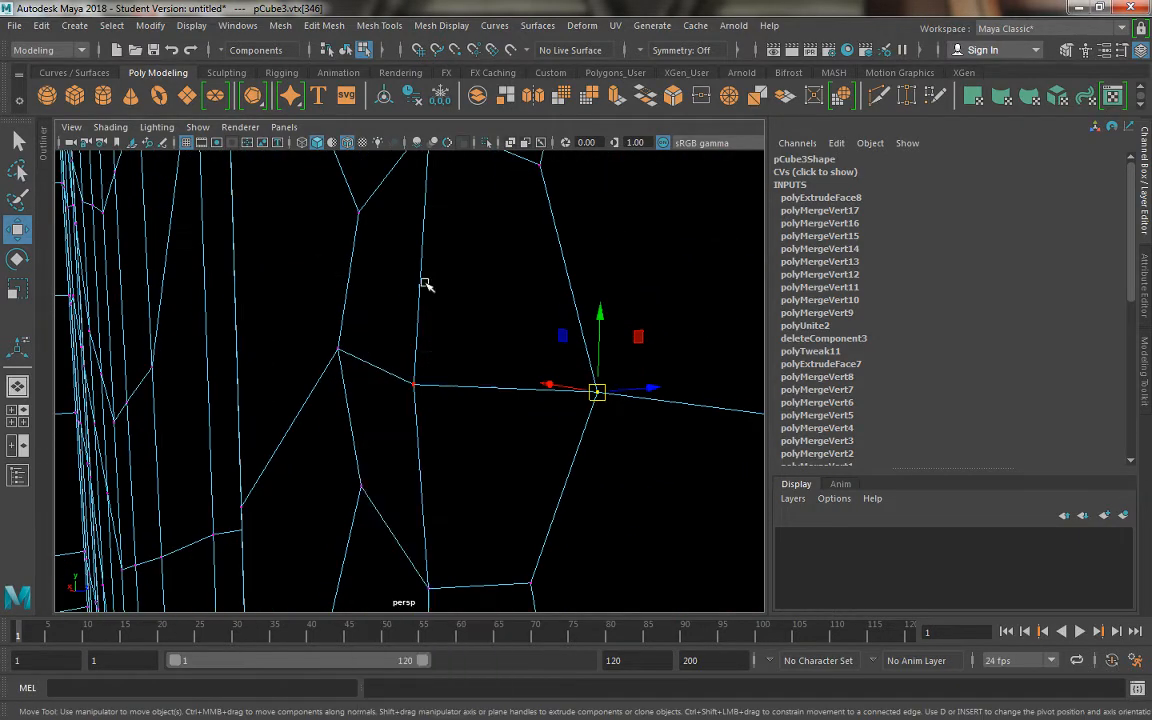
{"action": "left_click", "coordinate": [362, 298]}
{"action": "left_click", "coordinate": [472, 300], "text": "shift"}
{"action": "left_click", "coordinate": [452, 440], "text": "shift"}
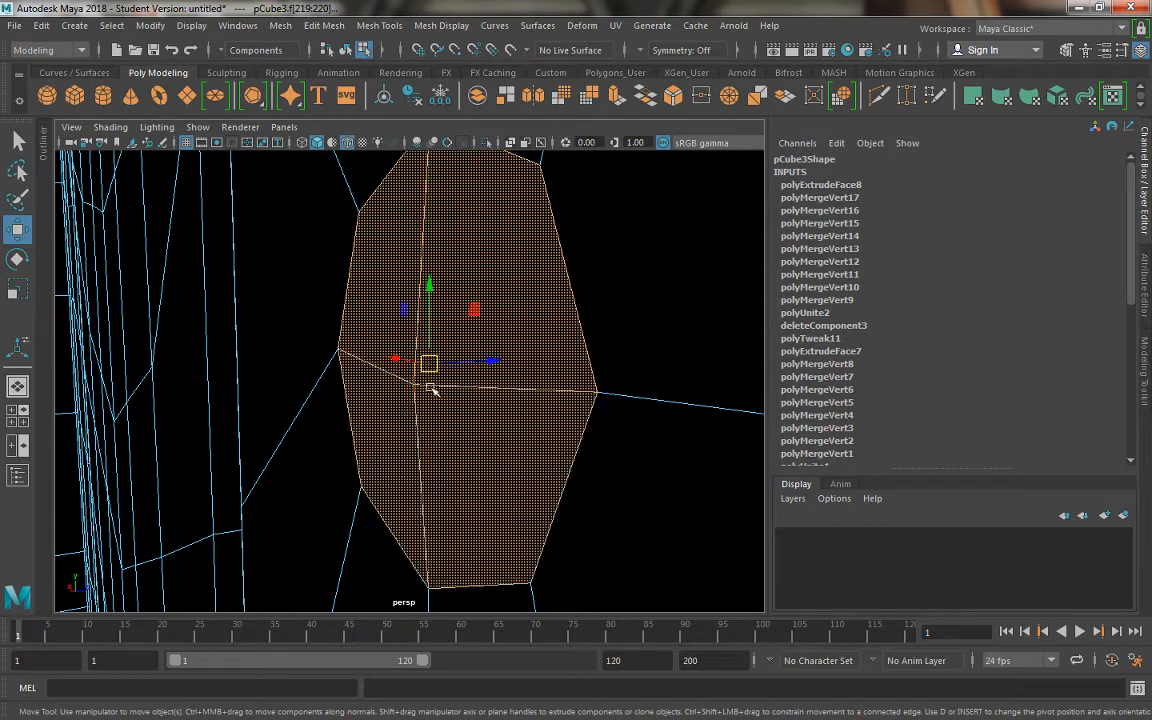
{"action": "key", "text": "Delete"}
Combine the shield mesh with the second left-side rivet in object mode.
{"action": "right_click_drag", "start_coordinate": [334, 245], "coordinate": [380, 217]}
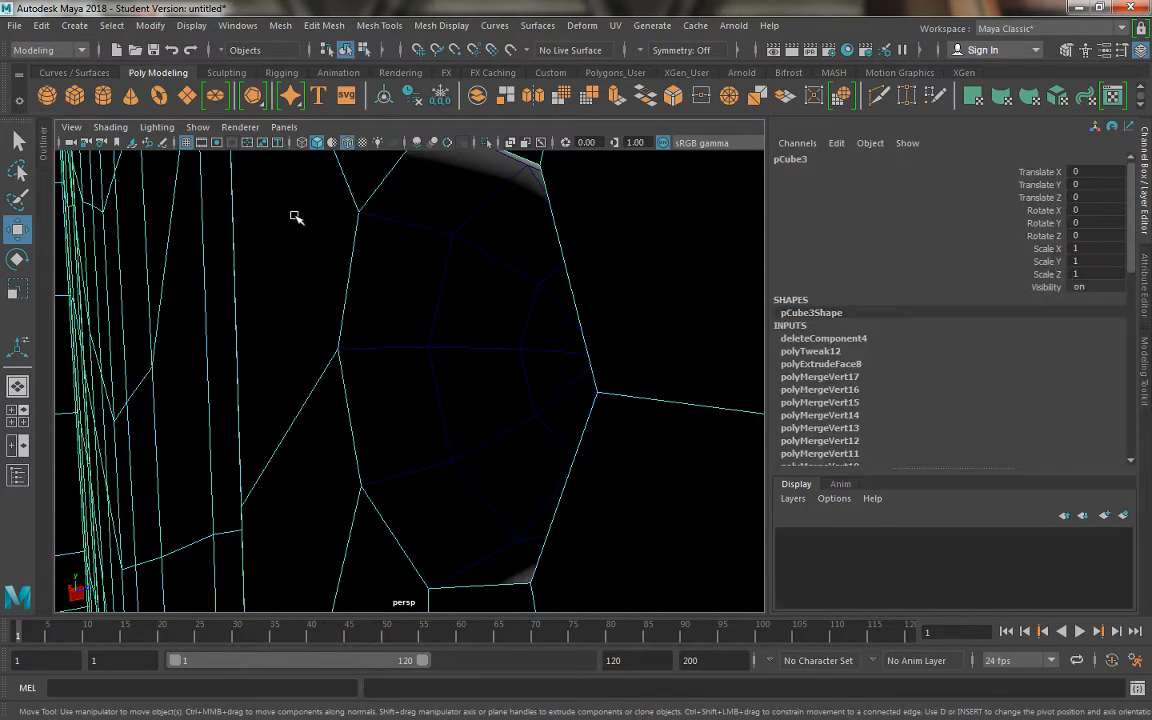
{"action": "left_click", "coordinate": [362, 243]}
{"action": "left_click", "coordinate": [301, 283], "text": "shift"}
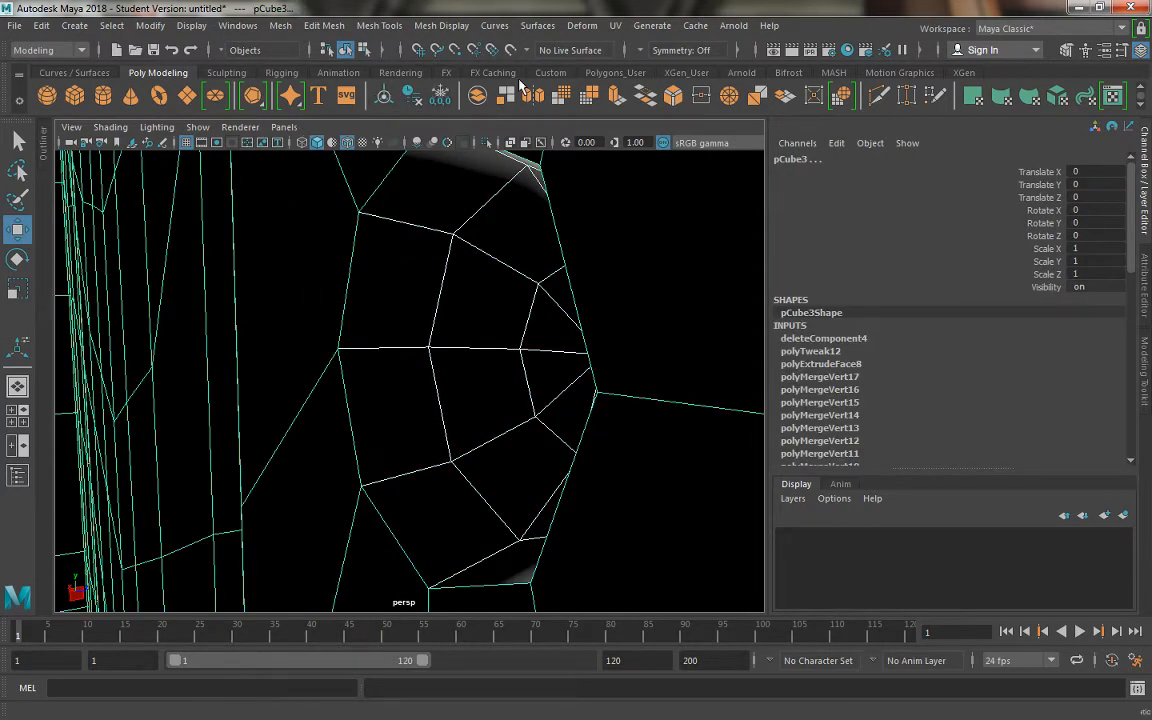
{"action": "left_click", "coordinate": [477, 95]}
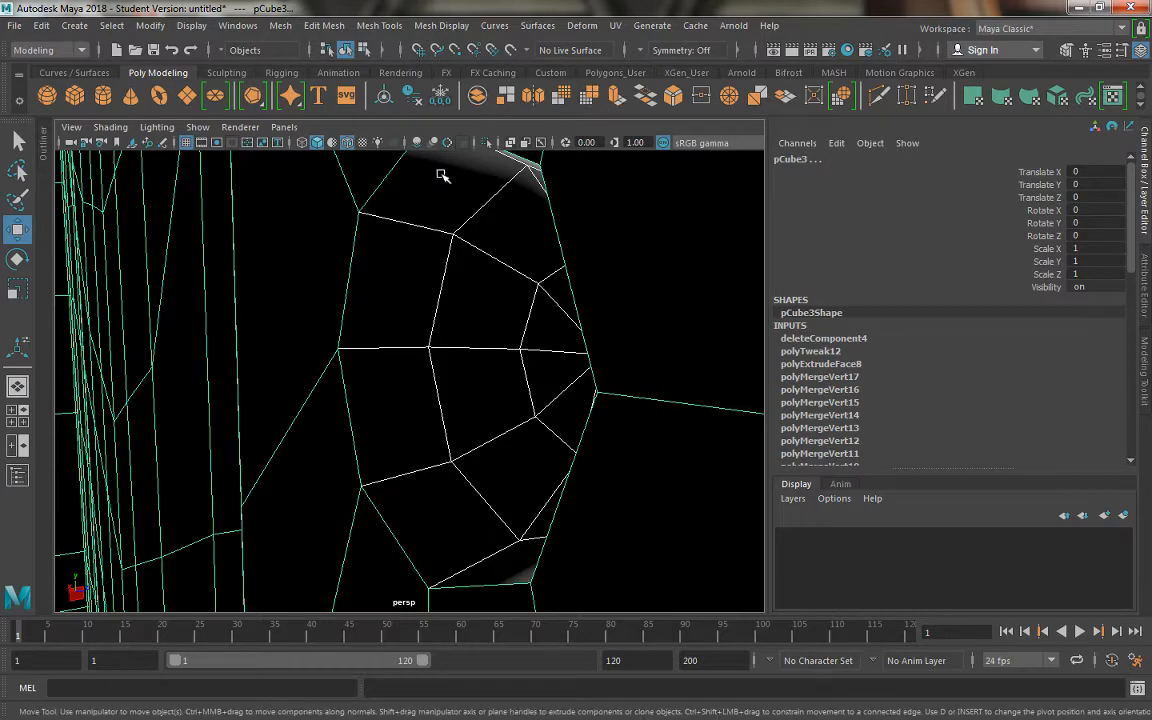
Merge the three upper shield and rivet vertex pairs of this rivet's outline from behind, left to right.
{"action": "right_click_drag", "start_coordinate": [417, 212], "coordinate": [435, 147]}
{"action": "scroll", "coordinate": [374, 228], "scroll_direction": "down", "scroll_amount": 3}
{"action": "left_click", "coordinate": [368, 206]}
{"action": "mouse_move", "coordinate": [407, 220]}
{"action": "middle_mouse_down", "text": "alt"}
{"action": "mouse_move", "coordinate": [390, 282]}
{"action": "mouse_move", "coordinate": [401, 242]}
{"action": "middle_mouse_up", "text": "alt"}
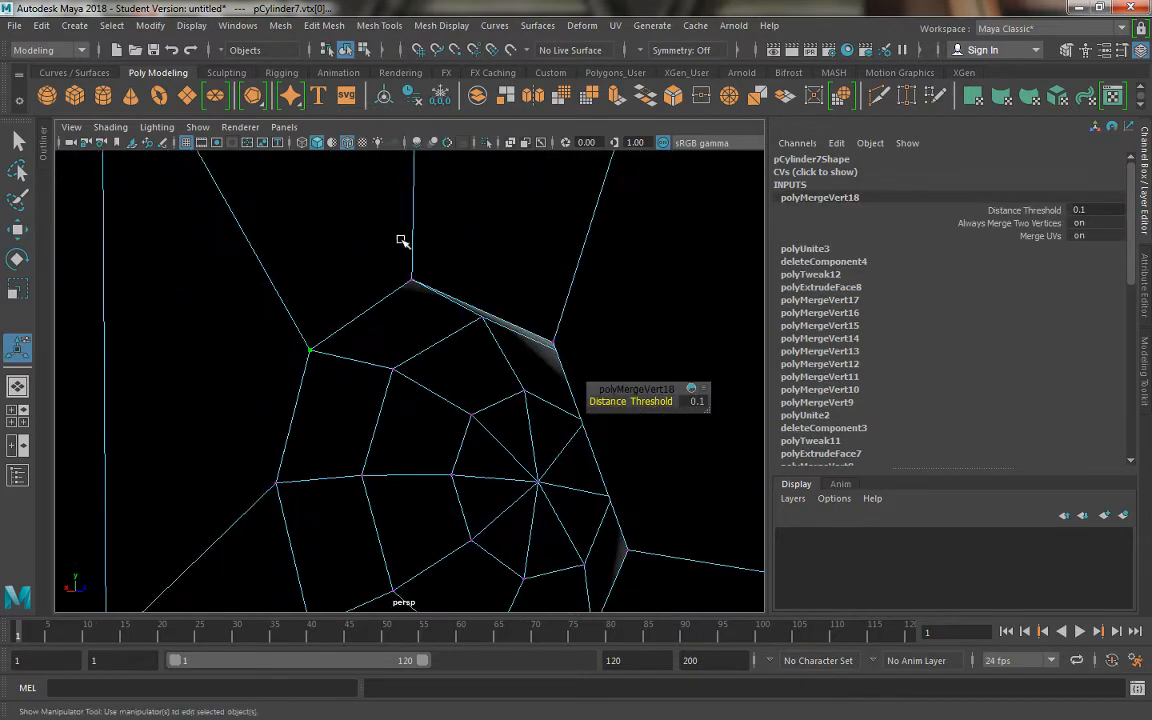
{"action": "left_click_drag", "start_coordinate": [382, 250], "coordinate": [427, 297]}
{"action": "key", "text": "g"}
{"action": "left_click_drag", "start_coordinate": [566, 342], "coordinate": [694, 322], "text": "alt"}
{"action": "left_click_drag", "start_coordinate": [634, 327], "coordinate": [669, 368]}
{"action": "key", "text": "g"}
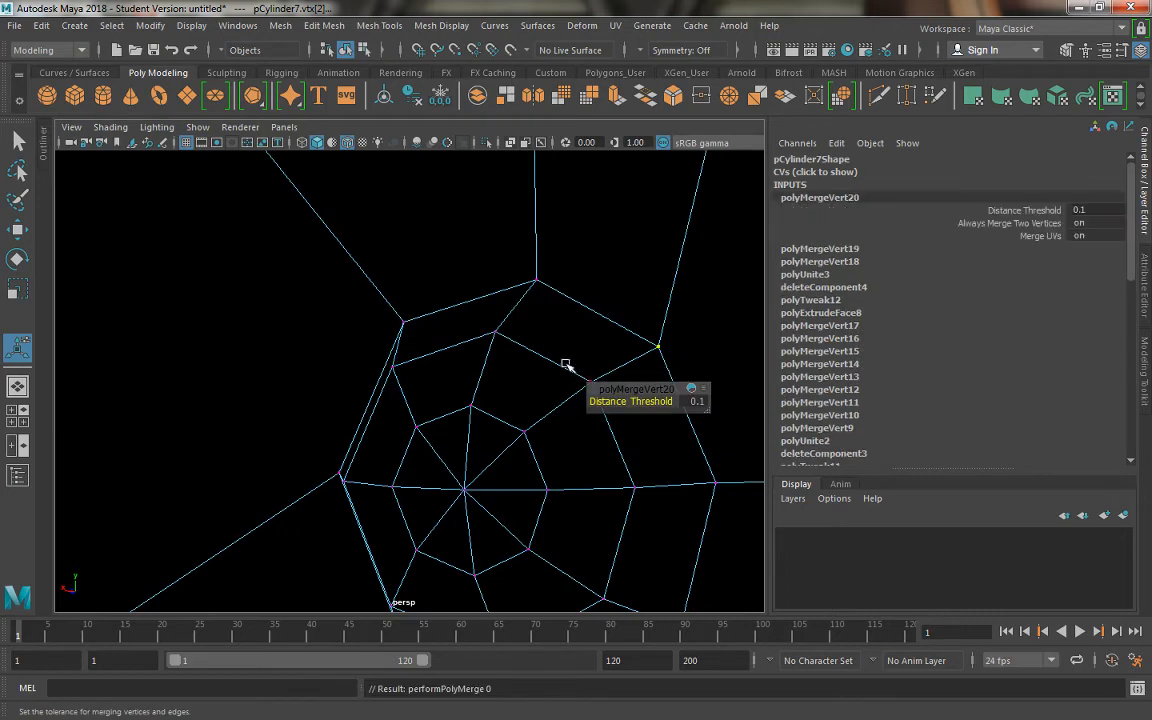
Merge the five remaining vertex pairs of this rivet's outline, going down the right side and up the left.
{"action": "left_click_drag", "start_coordinate": [566, 368], "coordinate": [544, 339], "text": "alt"}
{"action": "key", "text": "g"}
{"action": "left_click_drag", "start_coordinate": [455, 437], "coordinate": [494, 476]}
{"action": "key", "text": "g"}
{"action": "left_click_drag", "start_coordinate": [311, 492], "coordinate": [334, 528]}
{"action": "key", "text": "g"}
{"action": "left_click_drag", "start_coordinate": [129, 424], "coordinate": [168, 459]}
{"action": "key", "text": "g"}
{"action": "left_click_drag", "start_coordinate": [83, 255], "coordinate": [121, 291]}
{"action": "key", "text": "g"}
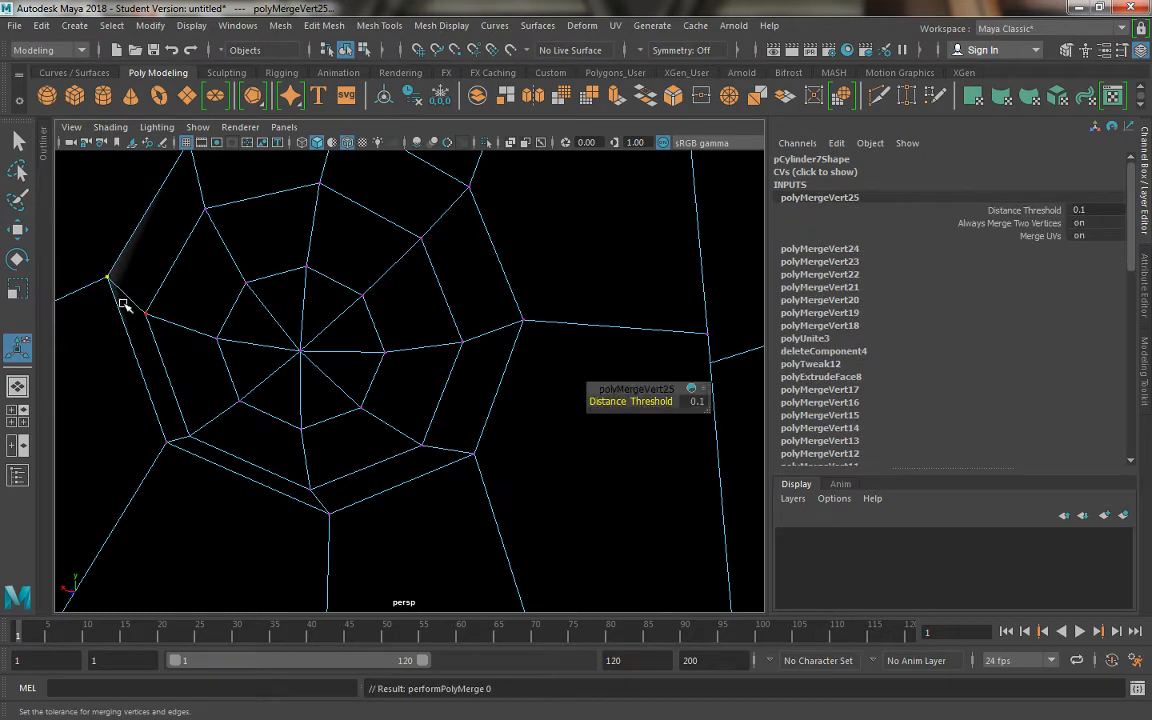
Examine the joined rivet and the shield's front in smooth preview in object mode.
{"action": "key", "text": "3"}
{"action": "left_click_drag", "start_coordinate": [203, 309], "coordinate": [393, 321], "text": "alt"}
{"action": "right_click_drag", "start_coordinate": [393, 321], "coordinate": [435, 290], "text": "alt"}
{"action": "middle_click_drag", "start_coordinate": [435, 290], "coordinate": [412, 350], "text": "alt"}
{"action": "right_click_drag", "start_coordinate": [412, 350], "coordinate": [373, 275], "text": "alt"}
{"action": "right_click_drag", "start_coordinate": [463, 242], "coordinate": [540, 219]}
{"action": "middle_click_drag", "start_coordinate": [463, 386], "coordinate": [459, 243], "text": "alt"}
{"action": "right_click_drag", "start_coordinate": [493, 392], "coordinate": [447, 409], "text": "alt"}
{"action": "left_click_drag", "start_coordinate": [447, 409], "coordinate": [422, 355], "text": "alt"}
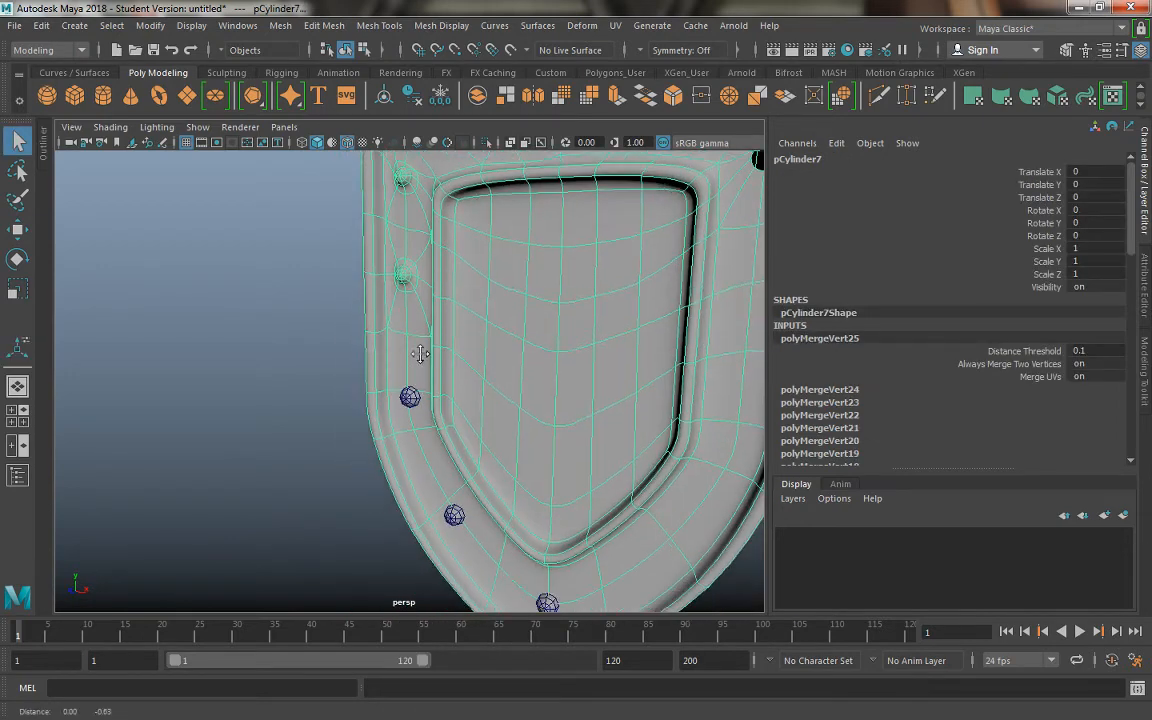
{"action": "right_click_drag", "start_coordinate": [422, 355], "coordinate": [410, 375], "text": "alt"}
{"action": "middle_click_drag", "start_coordinate": [410, 375], "coordinate": [414, 321], "text": "alt"}
Extrude the four border faces around the third rivet down the left side and scale them inward, without smoothing.
{"action": "right_click_drag", "start_coordinate": [414, 243], "coordinate": [410, 288]}
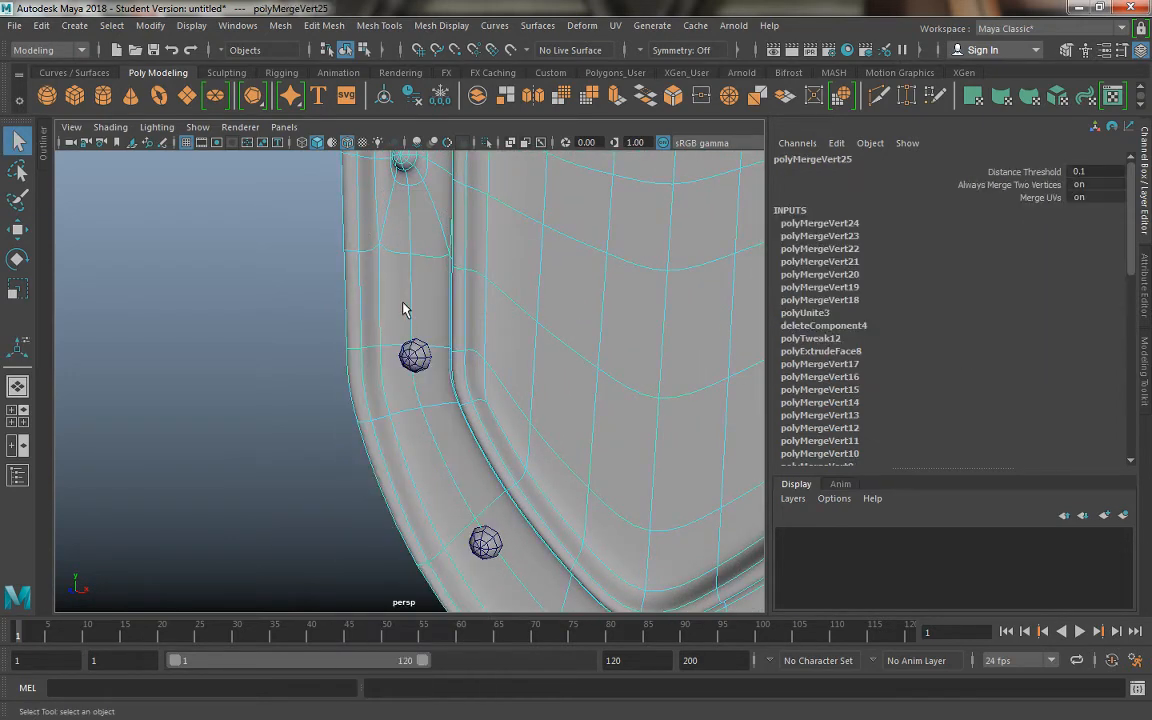
{"action": "left_click", "coordinate": [404, 305]}
{"action": "left_click", "coordinate": [438, 311], "text": "shift"}
{"action": "left_click", "coordinate": [429, 392], "text": "shift"}
{"action": "left_click_drag", "start_coordinate": [400, 393], "coordinate": [408, 364], "text": "alt"}
{"action": "key", "text": "1"}
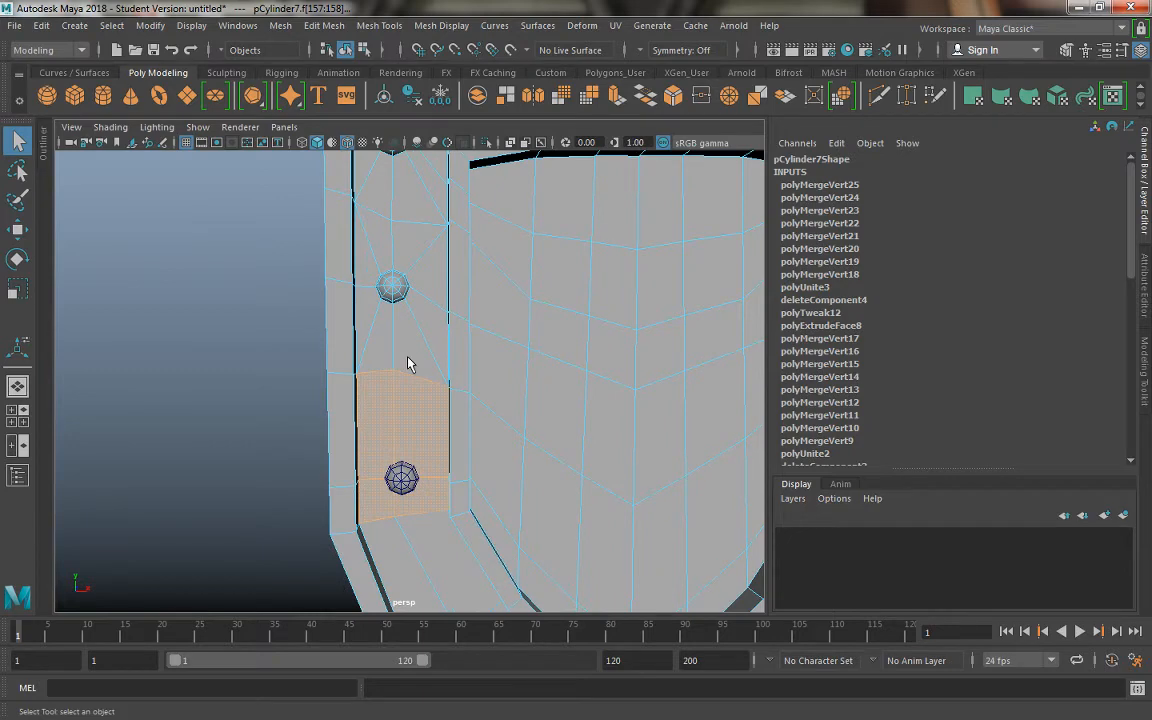
{"action": "middle_click_drag", "start_coordinate": [518, 408], "coordinate": [478, 217], "text": "alt"}
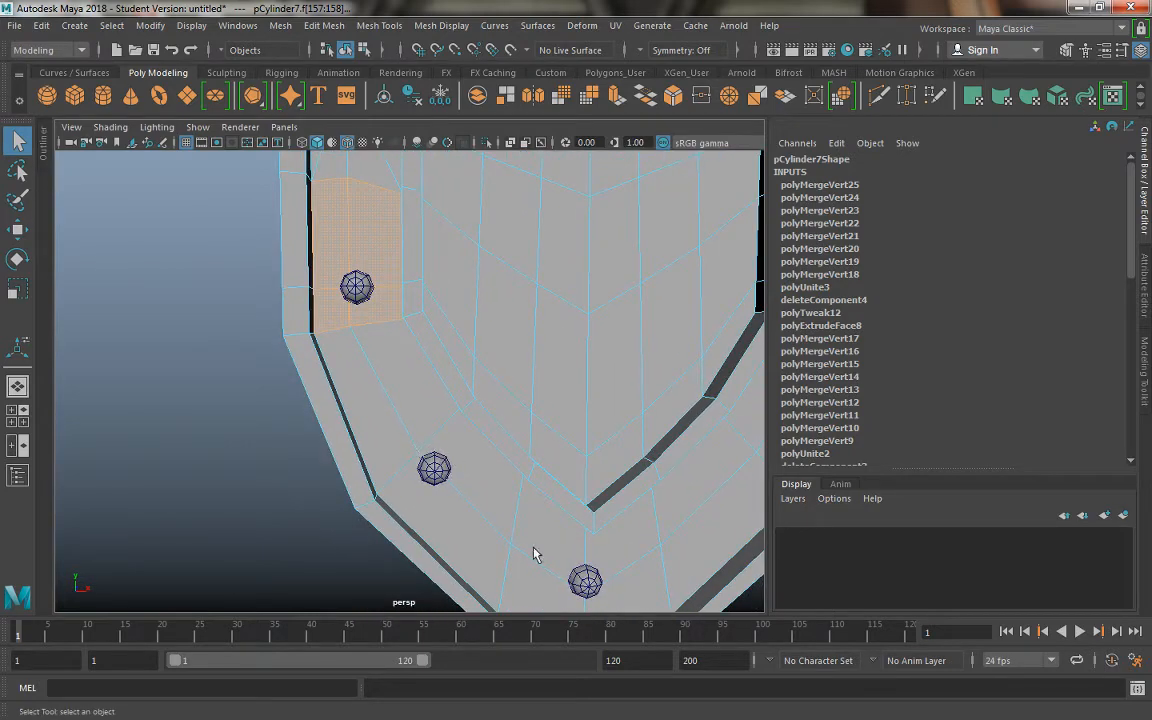
{"action": "left_click_drag", "start_coordinate": [370, 395], "coordinate": [390, 445], "text": "alt"}
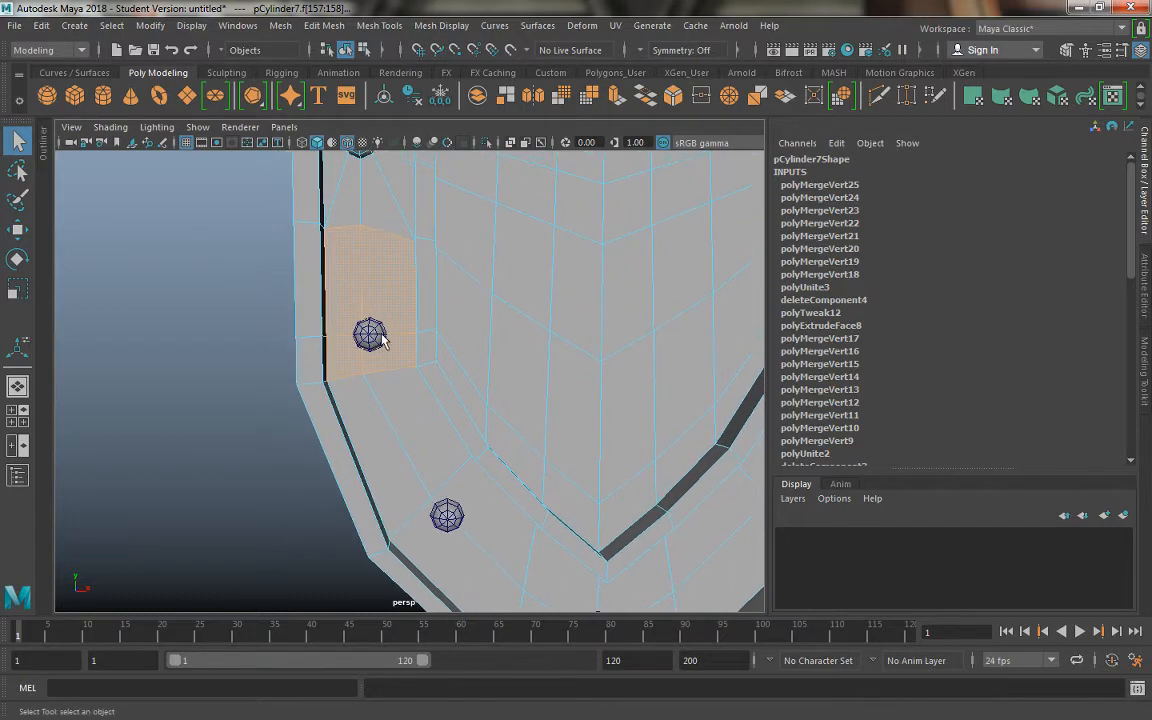
{"action": "left_click", "coordinate": [616, 97]}
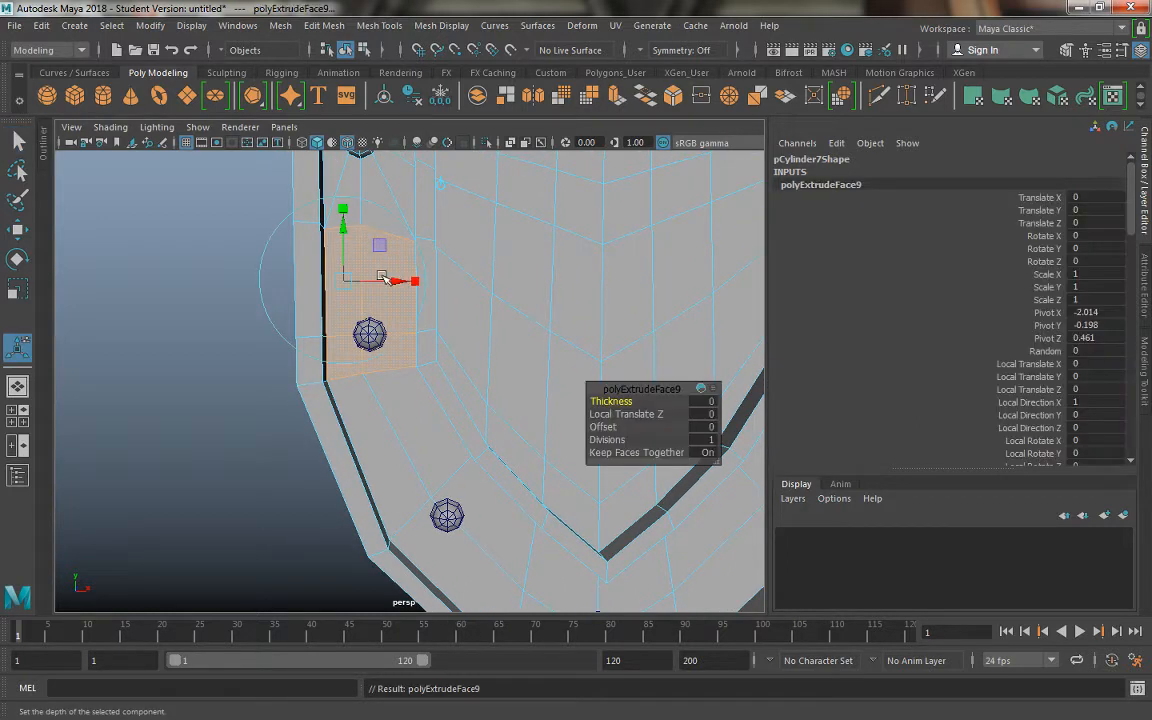
{"action": "key", "text": "r"}
{"action": "left_click_drag", "start_coordinate": [445, 303], "coordinate": [395, 301]}
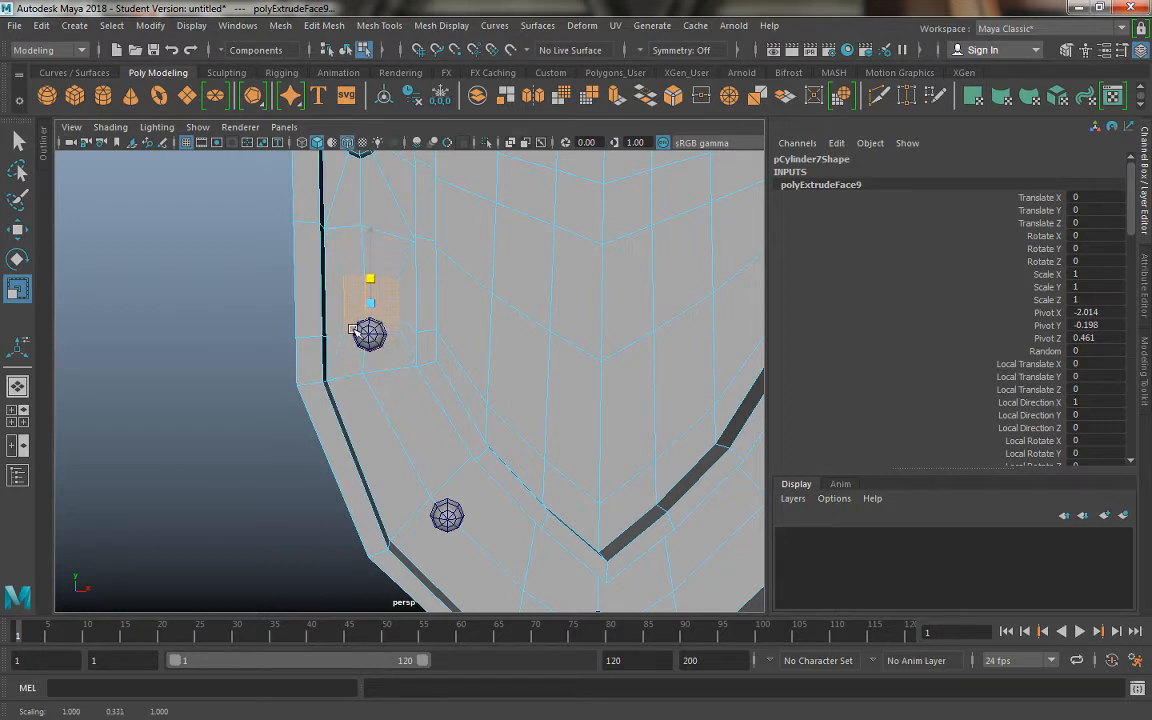
Move the inset faces down so they surround the third left-side rivet and delete them.
{"action": "key", "text": "w"}
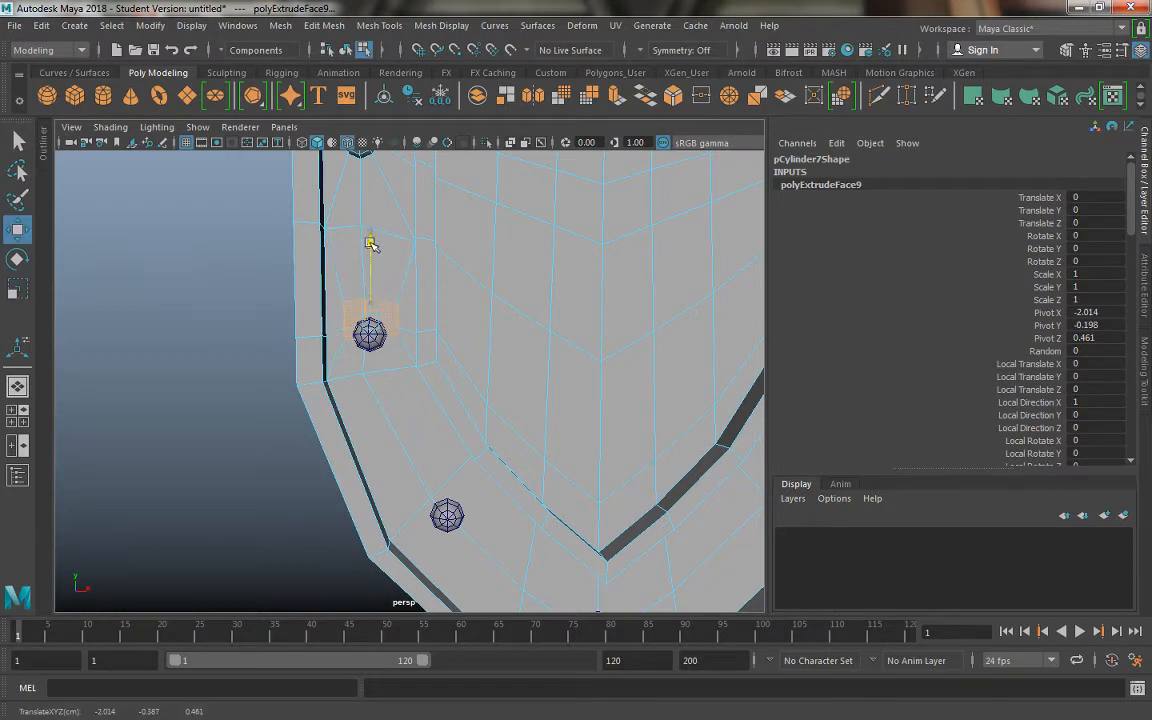
{"action": "key", "text": "f"}
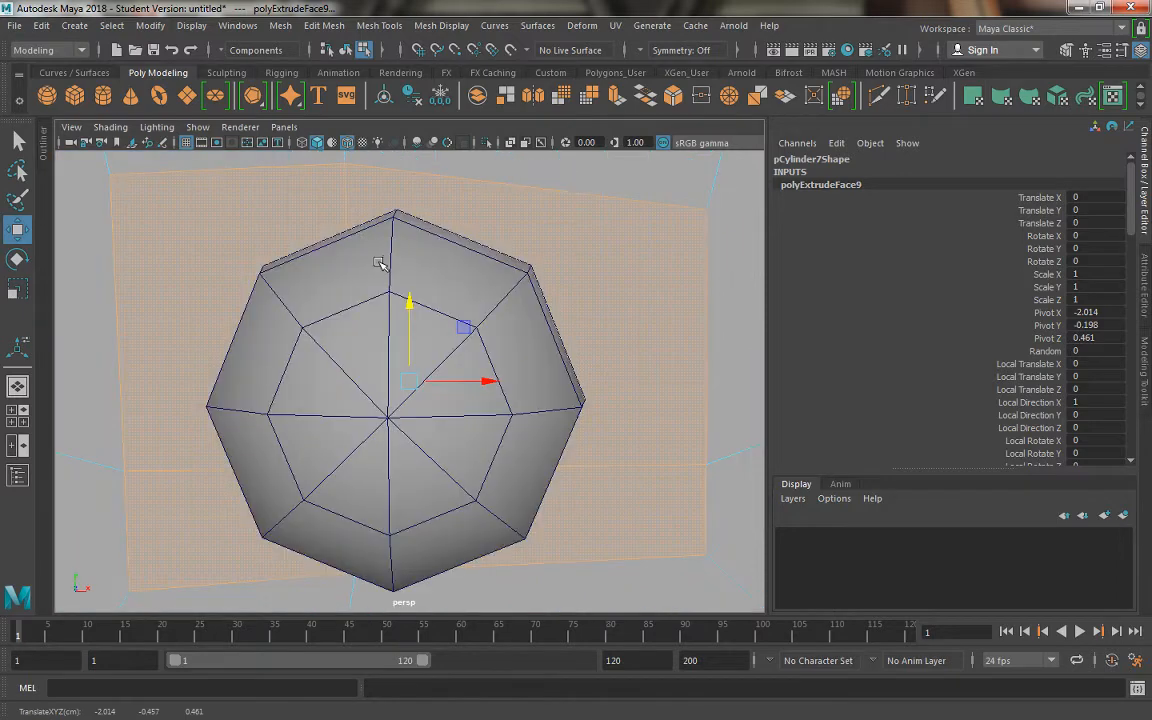
{"action": "right_click", "coordinate": [305, 208]}
{"action": "scroll", "coordinate": [371, 285], "scroll_direction": "down", "scroll_amount": 5}
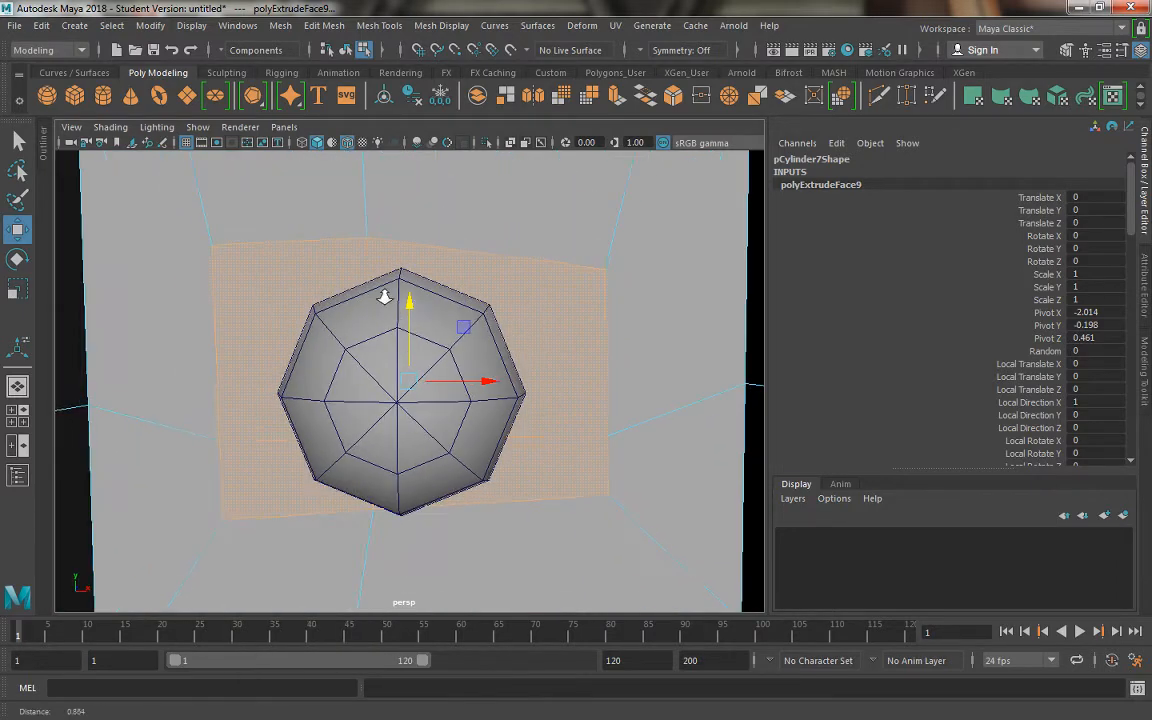
{"action": "left_click", "coordinate": [373, 286]}
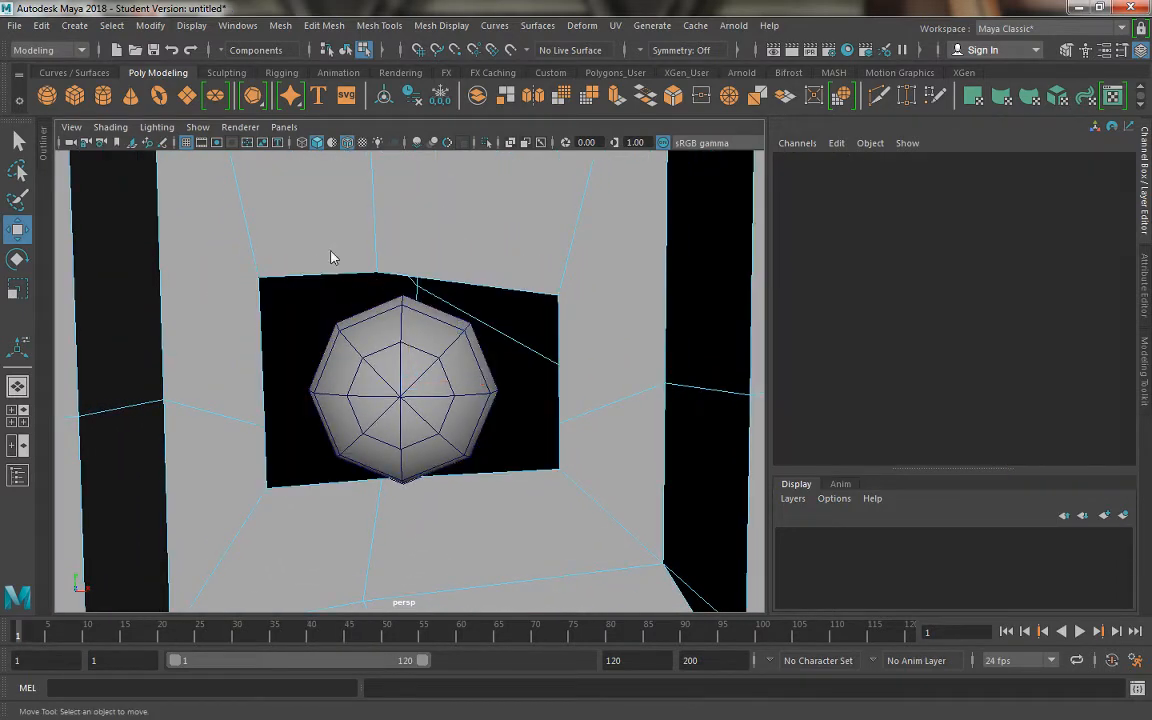
Snap the hole's top-middle, upper-left, left and lower-left vertices to the matching points of the third left-side rivet's outline.
{"action": "left_click", "coordinate": [378, 278]}
{"action": "left_click_drag", "start_coordinate": [378, 298], "coordinate": [428, 313], "text": "alt"}
{"action": "left_click_drag", "start_coordinate": [380, 275], "coordinate": [404, 296]}
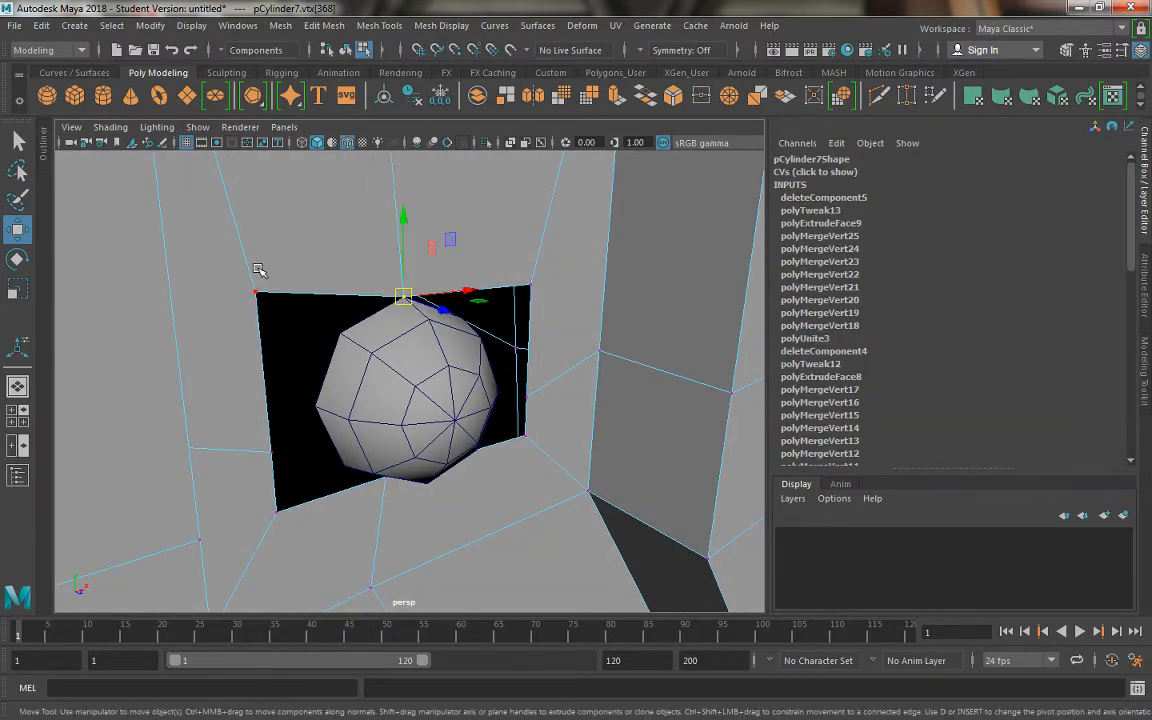
{"action": "left_click", "coordinate": [257, 291]}
{"action": "left_click_drag", "start_coordinate": [257, 292], "coordinate": [303, 347]}
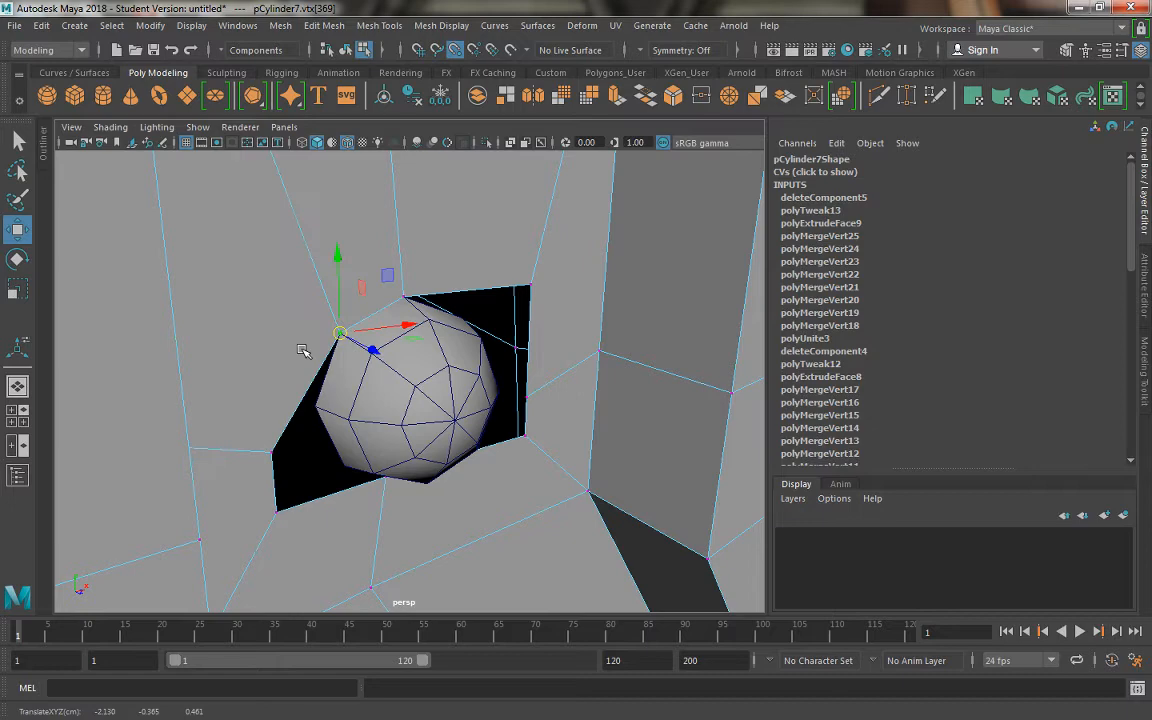
{"action": "left_click", "coordinate": [250, 415]}
{"action": "left_click_drag", "start_coordinate": [250, 415], "coordinate": [298, 418]}
{"action": "left_click", "coordinate": [278, 510]}
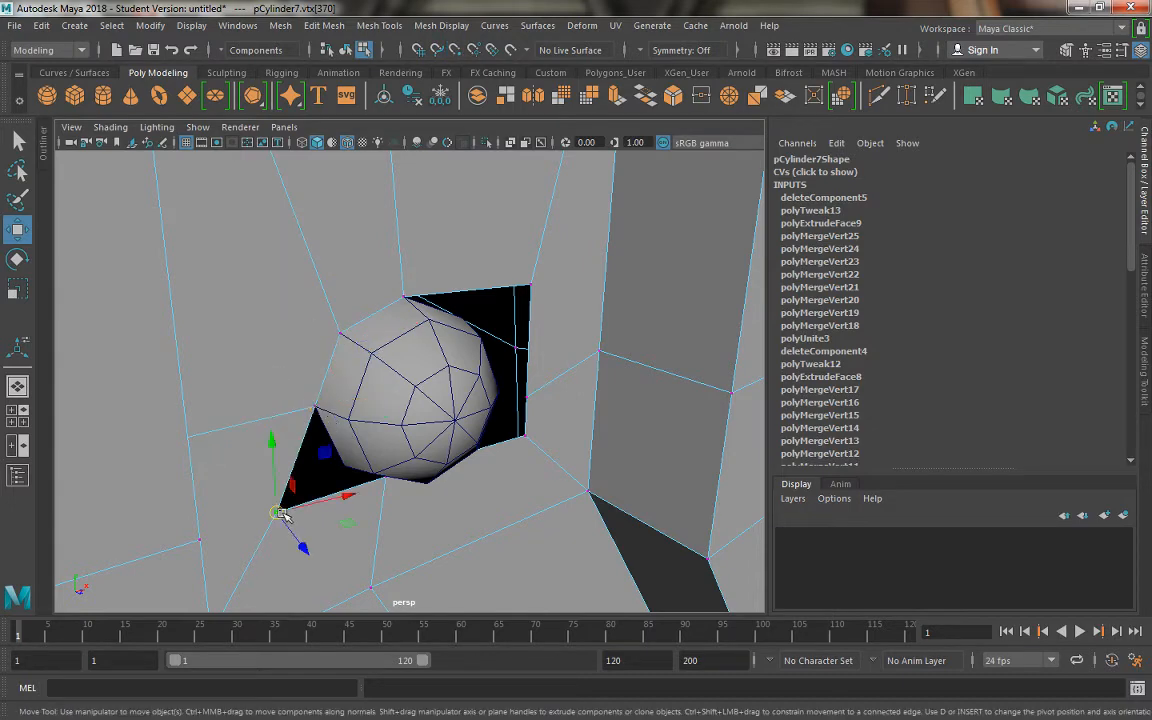
{"action": "left_click_drag", "start_coordinate": [278, 510], "coordinate": [280, 505]}
Snap the hole's bottom, lower-right, right and upper-right vertices to the matching points of the same rivet's outline.
{"action": "left_click_drag", "start_coordinate": [327, 470], "coordinate": [388, 471], "text": "alt"}
{"action": "left_click", "coordinate": [381, 472]}
{"action": "left_click", "coordinate": [564, 469]}
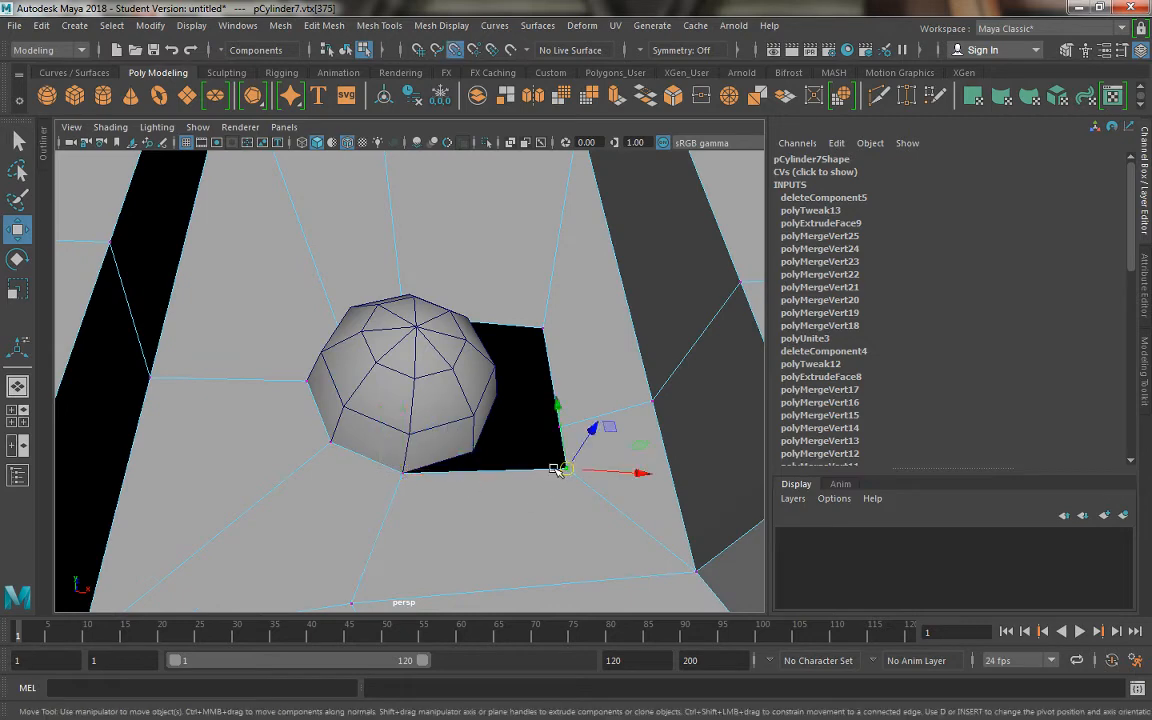
{"action": "left_click_drag", "start_coordinate": [564, 469], "coordinate": [392, 445]}
{"action": "left_click", "coordinate": [563, 431]}
{"action": "left_click_drag", "start_coordinate": [565, 404], "coordinate": [522, 396]}
{"action": "left_click", "coordinate": [550, 287]}
{"action": "left_click_drag", "start_coordinate": [555, 286], "coordinate": [486, 315]}
Select the third left-side rivet together with the shield and combine them into one mesh.
{"action": "left_click_drag", "start_coordinate": [432, 370], "coordinate": [465, 398], "text": "alt"}
{"action": "right_click_drag", "start_coordinate": [465, 398], "coordinate": [475, 231], "text": "alt"}
{"action": "left_click", "coordinate": [446, 353]}
{"action": "left_click", "coordinate": [509, 280], "text": "shift"}
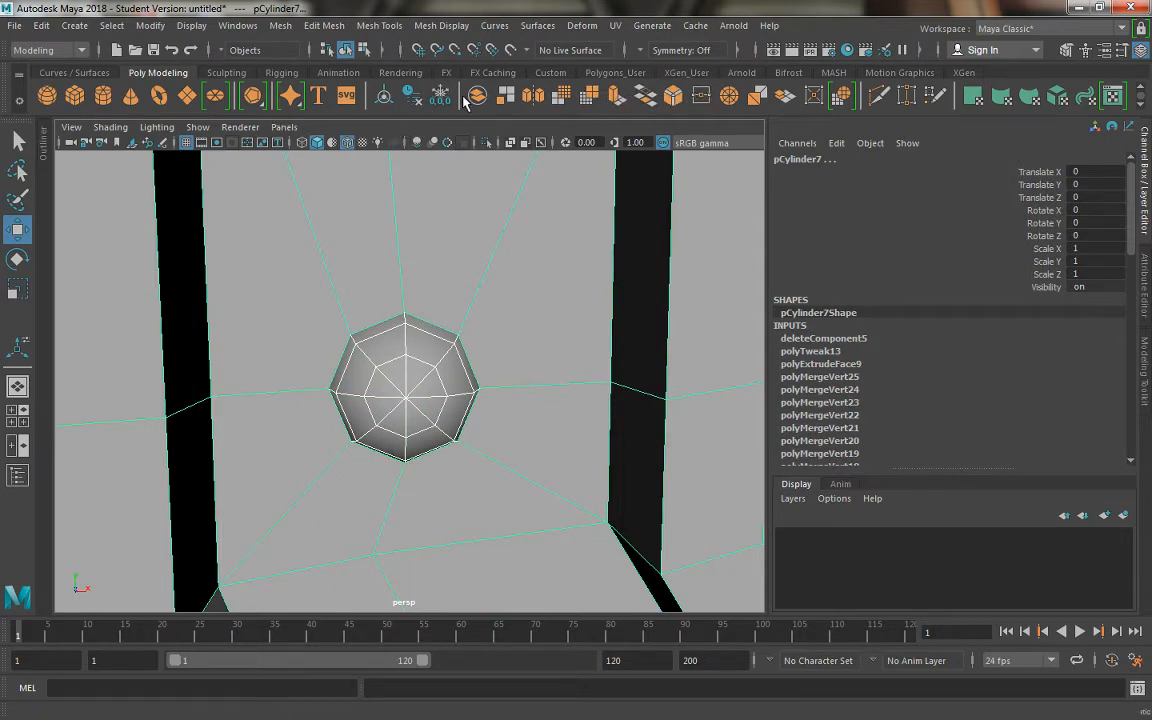
{"action": "left_click", "coordinate": [474, 98]}
Merge the three overlapping vertex pairs across the top of the rivet's outline, working from behind the shield.
{"action": "left_click_drag", "start_coordinate": [378, 274], "coordinate": [507, 295], "text": "alt"}
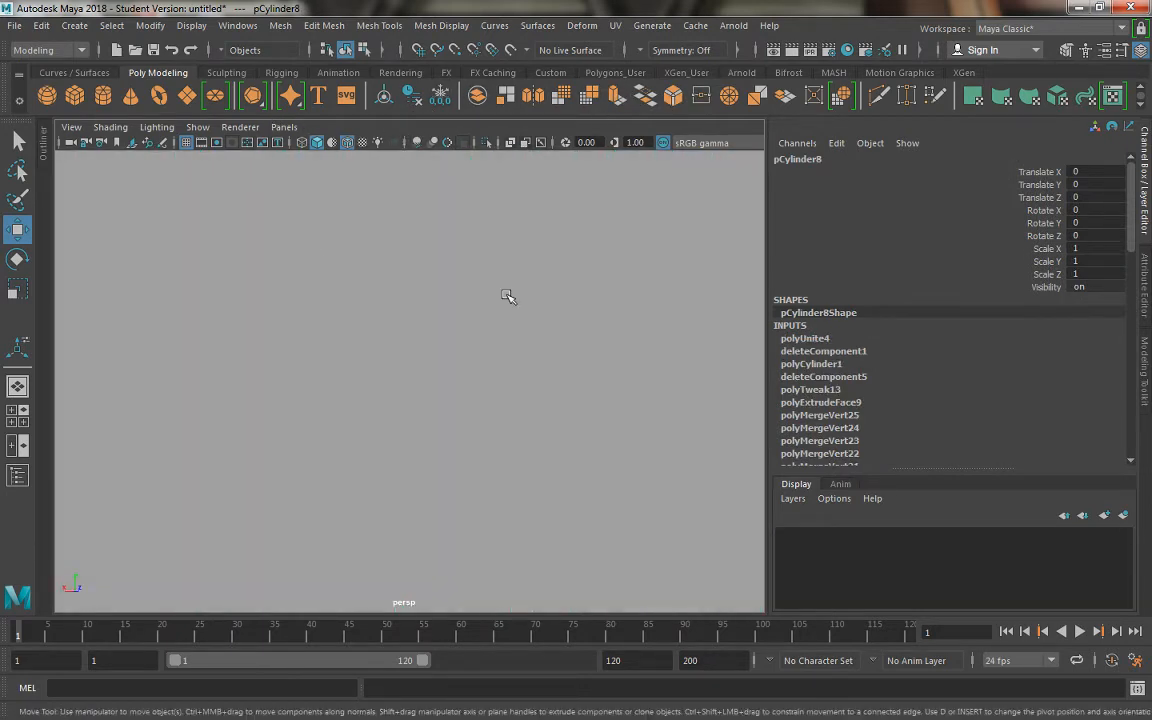
{"action": "right_click_drag", "start_coordinate": [508, 296], "coordinate": [400, 385], "text": "alt"}
{"action": "left_click_drag", "start_coordinate": [350, 374], "coordinate": [334, 388], "text": "alt"}
{"action": "right_click_drag", "start_coordinate": [337, 243], "coordinate": [262, 242]}
{"action": "left_click", "coordinate": [326, 303]}
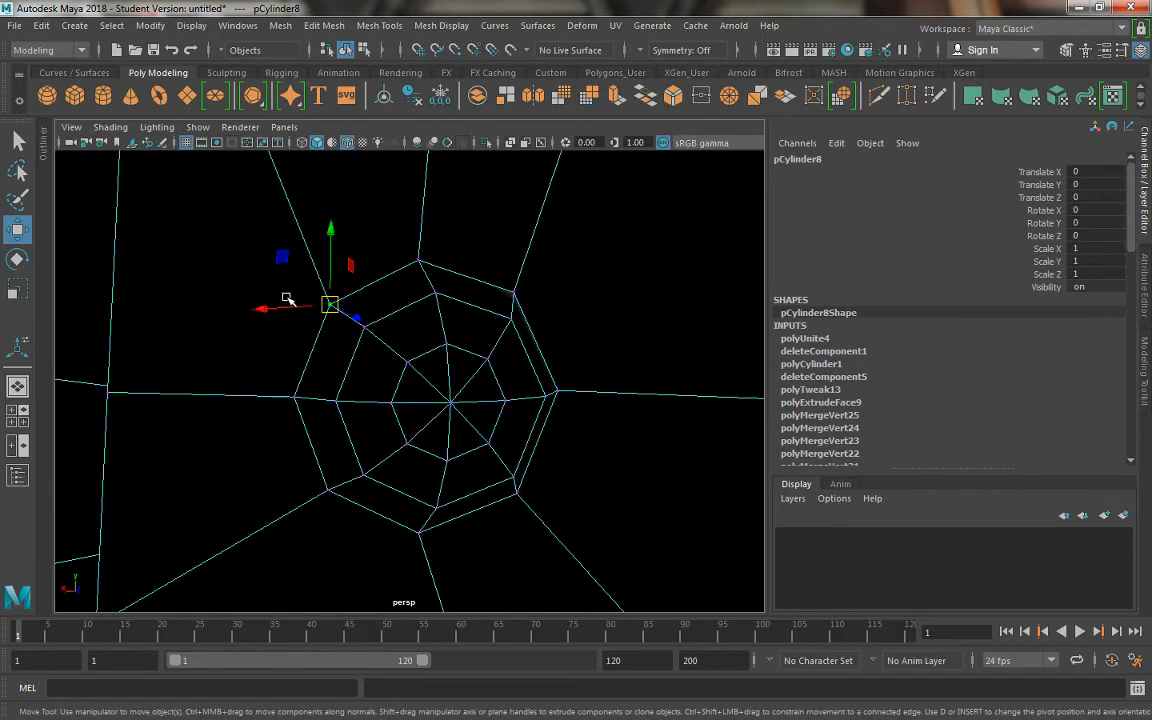
{"action": "left_click", "coordinate": [334, 338]}
{"action": "left_click_drag", "start_coordinate": [304, 272], "coordinate": [317, 292]}
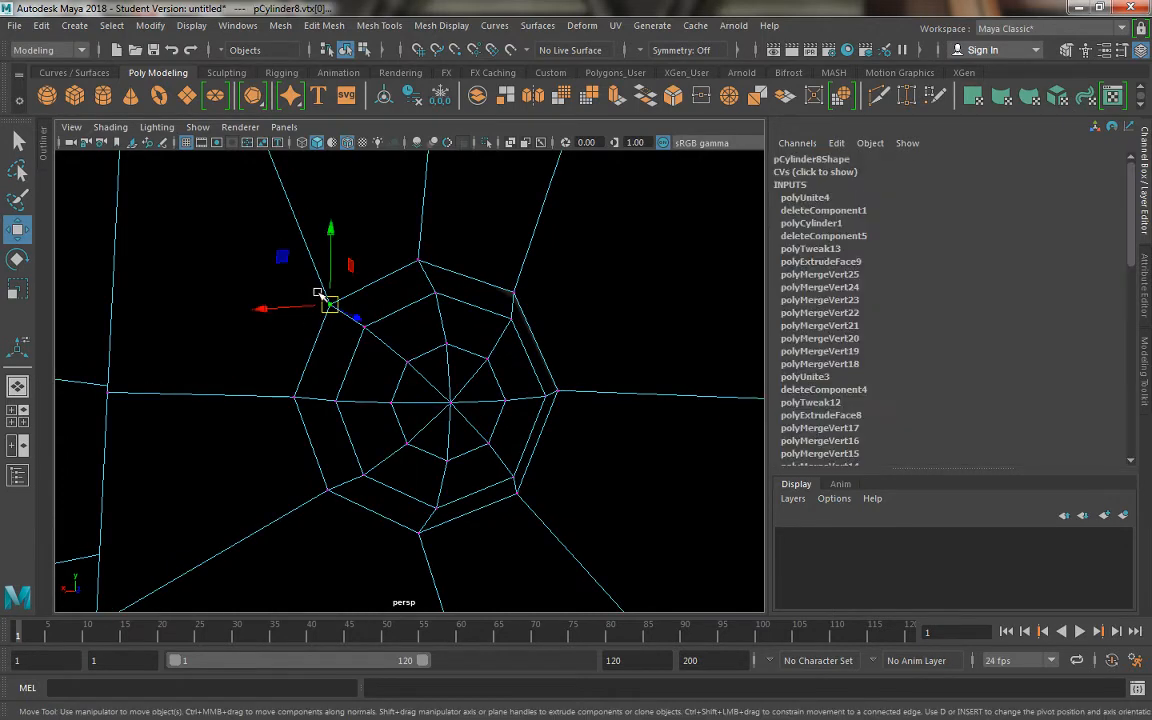
{"action": "right_click_drag", "start_coordinate": [335, 300], "coordinate": [395, 172], "text": "shift"}
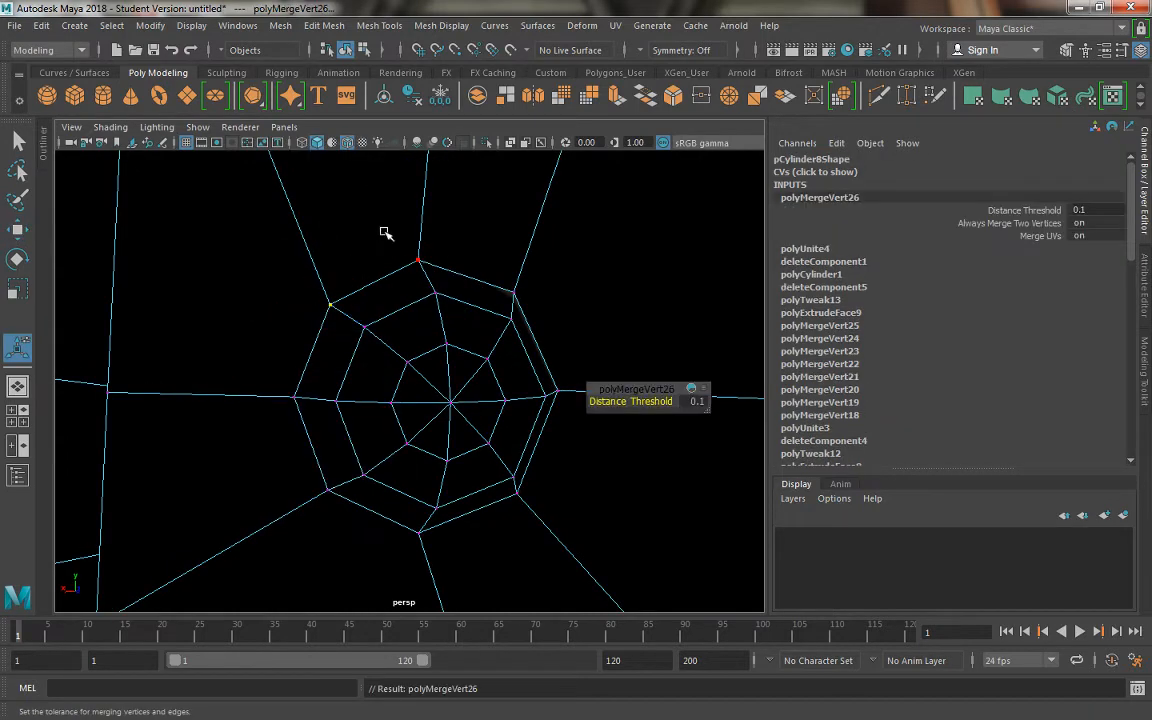
{"action": "left_click", "coordinate": [425, 270]}
{"action": "key", "text": "g"}
{"action": "left_click", "coordinate": [514, 292]}
{"action": "key", "text": "g"}
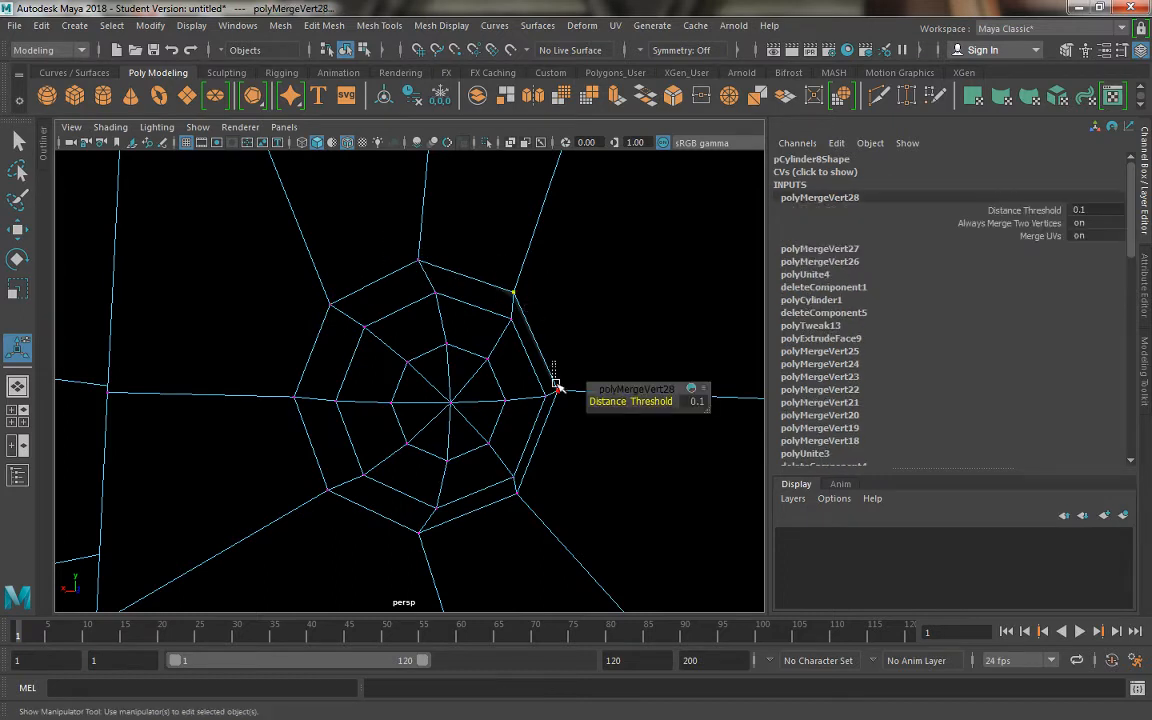
Merge the five remaining vertex pairs around the sides and bottom of the rivet's outline.
{"action": "left_click", "coordinate": [557, 389]}
{"action": "key", "text": "g"}
{"action": "left_click", "coordinate": [516, 490]}
{"action": "key", "text": "g"}
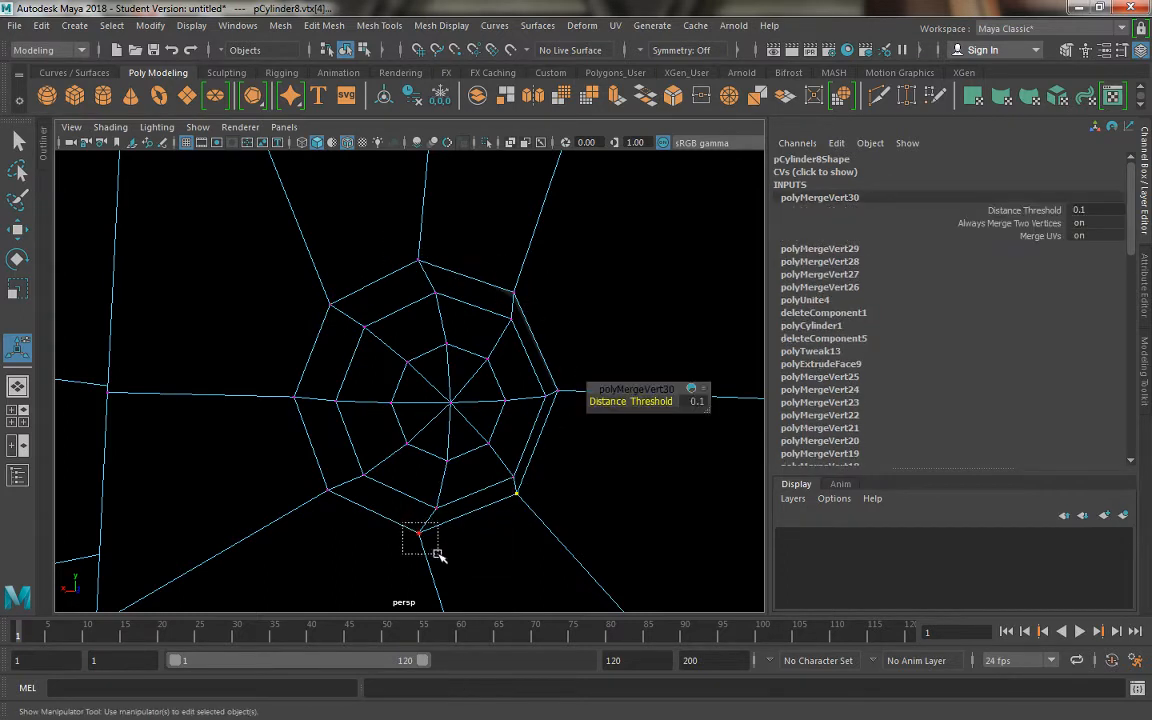
{"action": "left_click", "coordinate": [419, 533]}
{"action": "key", "text": "g"}
{"action": "left_click", "coordinate": [303, 481]}
{"action": "key", "text": "g"}
{"action": "left_click", "coordinate": [300, 416]}
{"action": "key", "text": "g"}
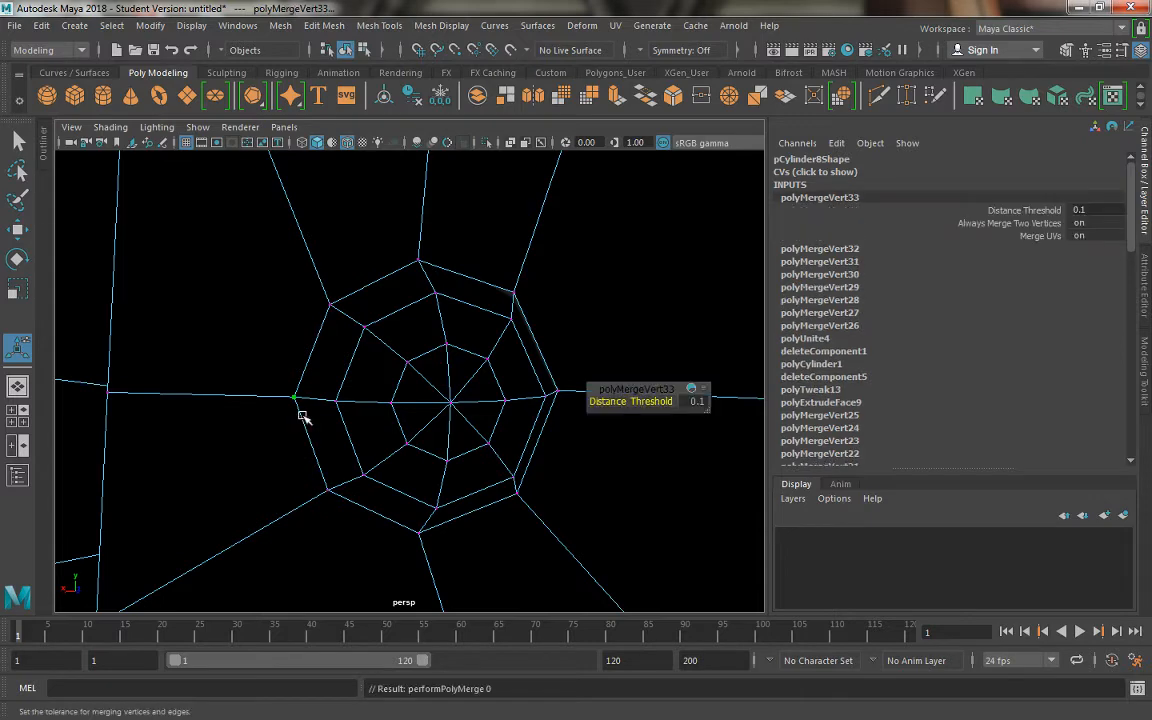
Examine the joined rivet and the lower part of the shield in smooth preview in object mode.
{"action": "key", "text": "3"}
{"action": "key", "text": "5"}
{"action": "scroll", "coordinate": [378, 321], "scroll_direction": "down", "scroll_amount": 3}
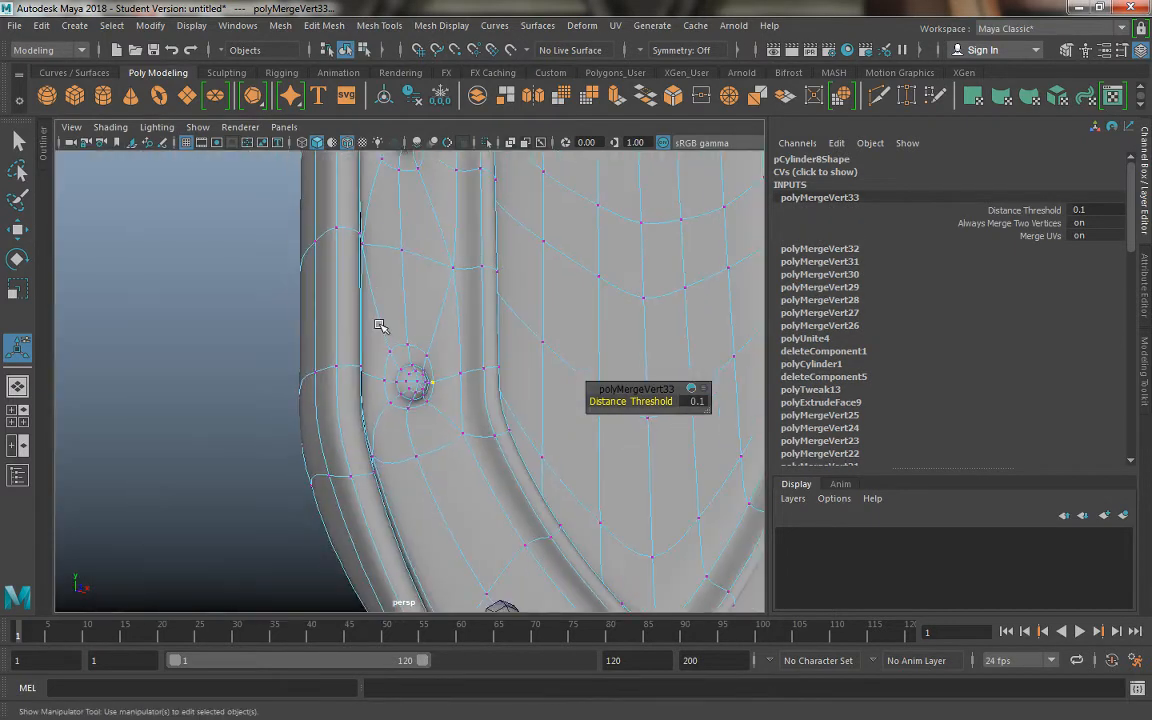
{"action": "scroll", "coordinate": [420, 308], "scroll_direction": "up", "scroll_amount": 2}
{"action": "right_click_drag", "start_coordinate": [418, 308], "coordinate": [485, 222]}
{"action": "scroll", "coordinate": [414, 301], "scroll_direction": "down", "scroll_amount": 5}
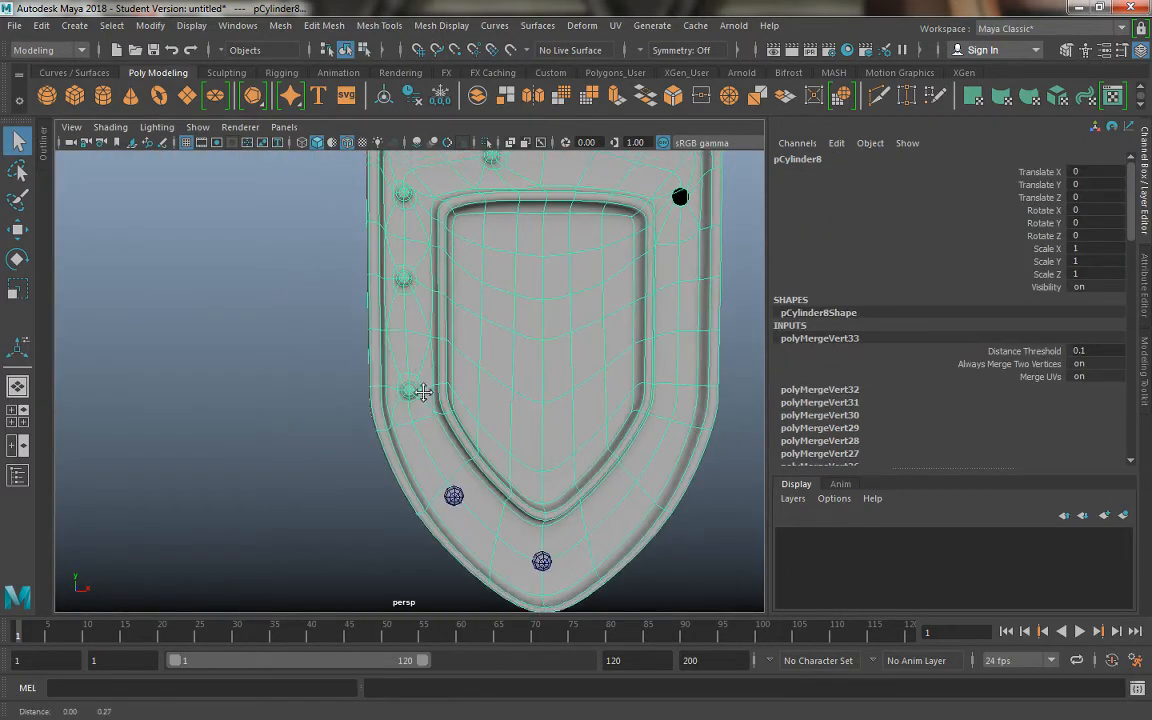
{"action": "scroll", "coordinate": [460, 468], "scroll_direction": "up", "scroll_amount": 5}
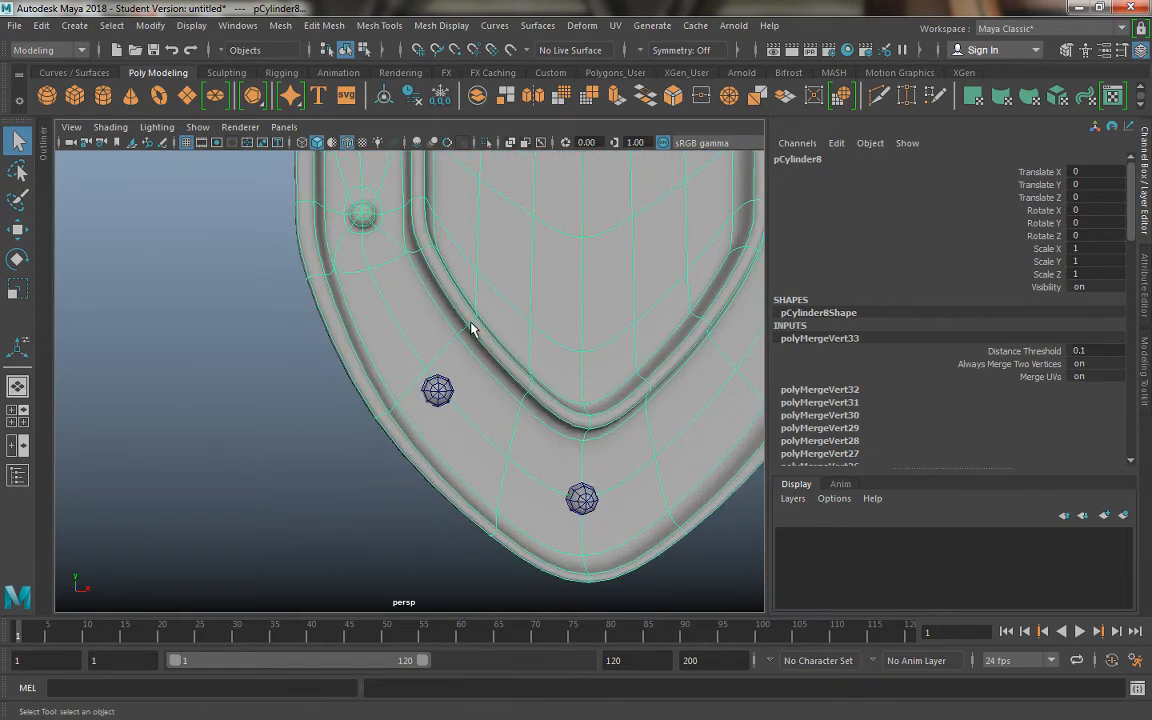
Turn off smooth preview, extrude the four border faces around the lower-left rivet, scale them inward and delete them.
{"action": "key", "text": "1"}
{"action": "middle_click_drag", "start_coordinate": [445, 386], "coordinate": [411, 334], "text": "alt"}
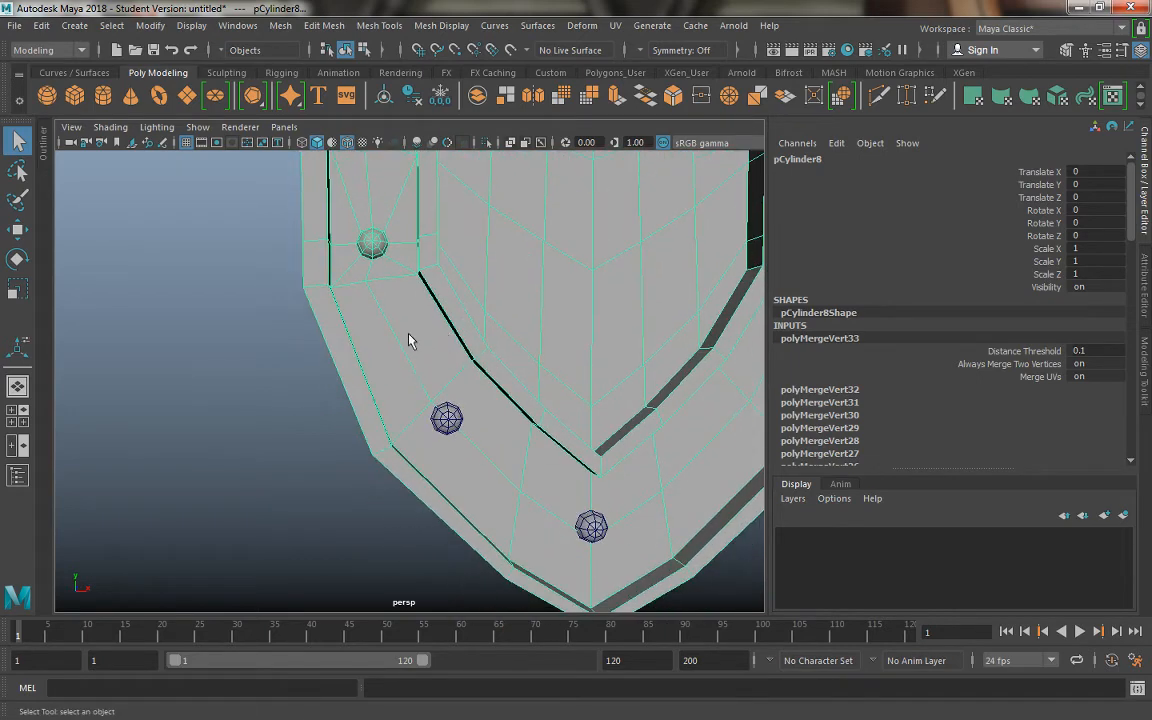
{"action": "right_click_drag", "start_coordinate": [411, 334], "coordinate": [408, 287]}
{"action": "left_click", "coordinate": [404, 367]}
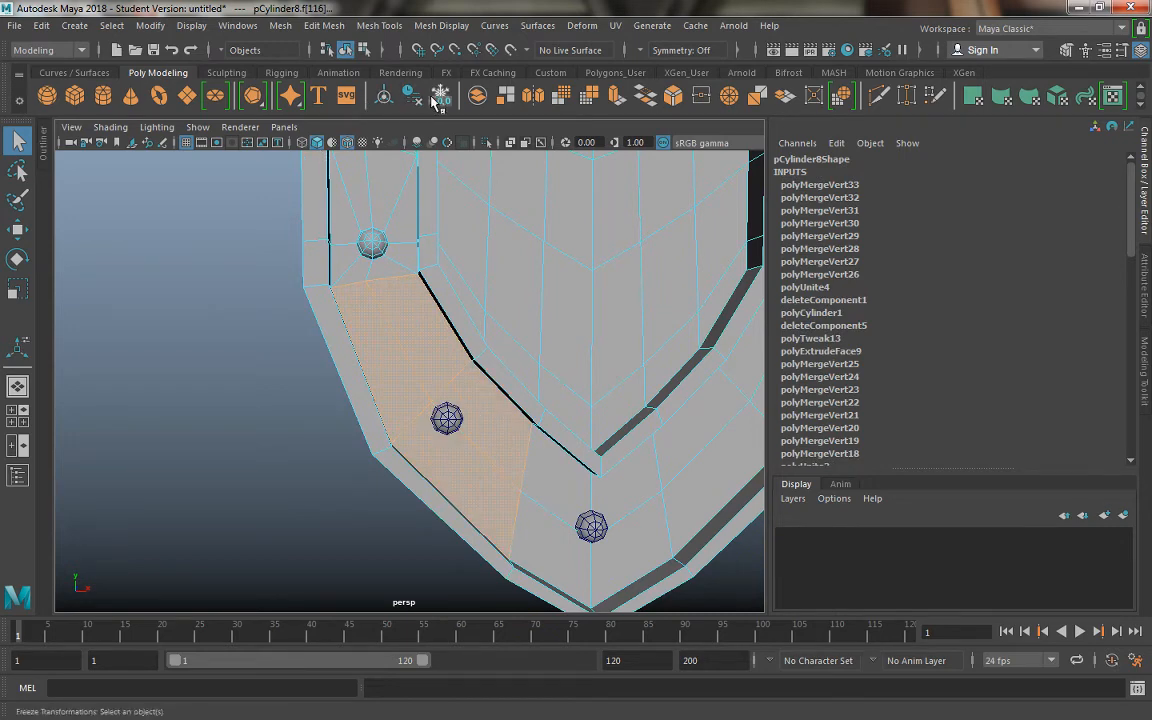
{"action": "left_click", "coordinate": [555, 93]}
{"action": "key", "text": "r"}
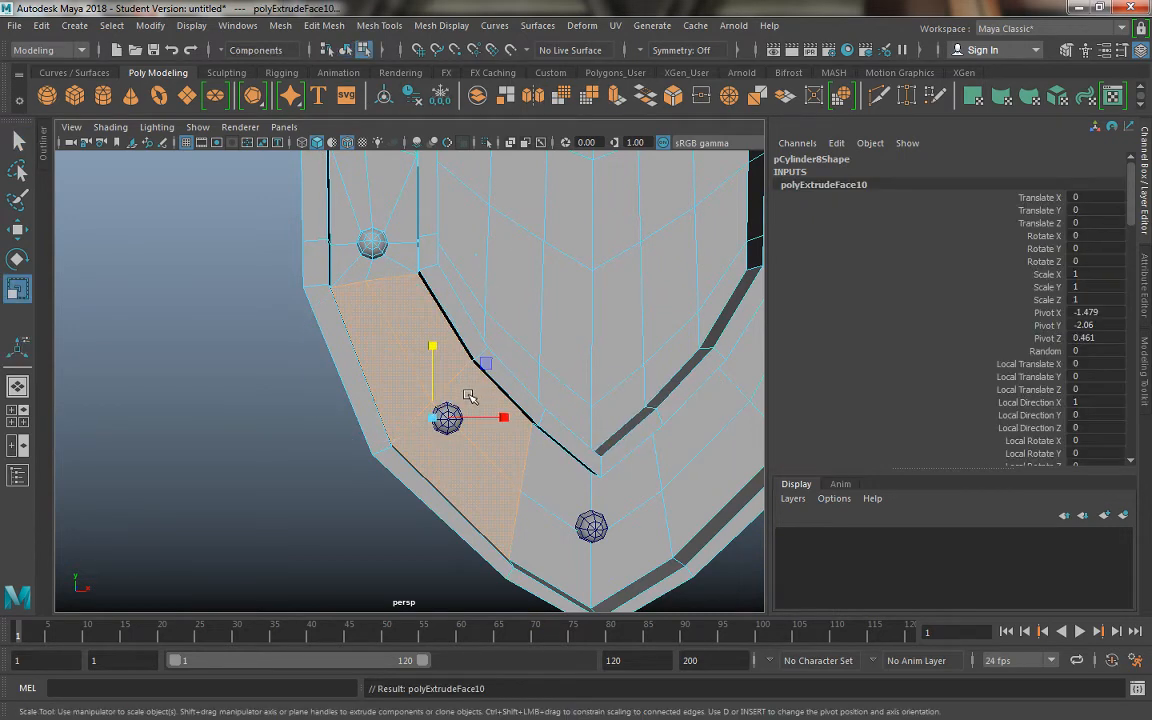
{"action": "left_click_drag", "start_coordinate": [435, 416], "coordinate": [414, 393]}
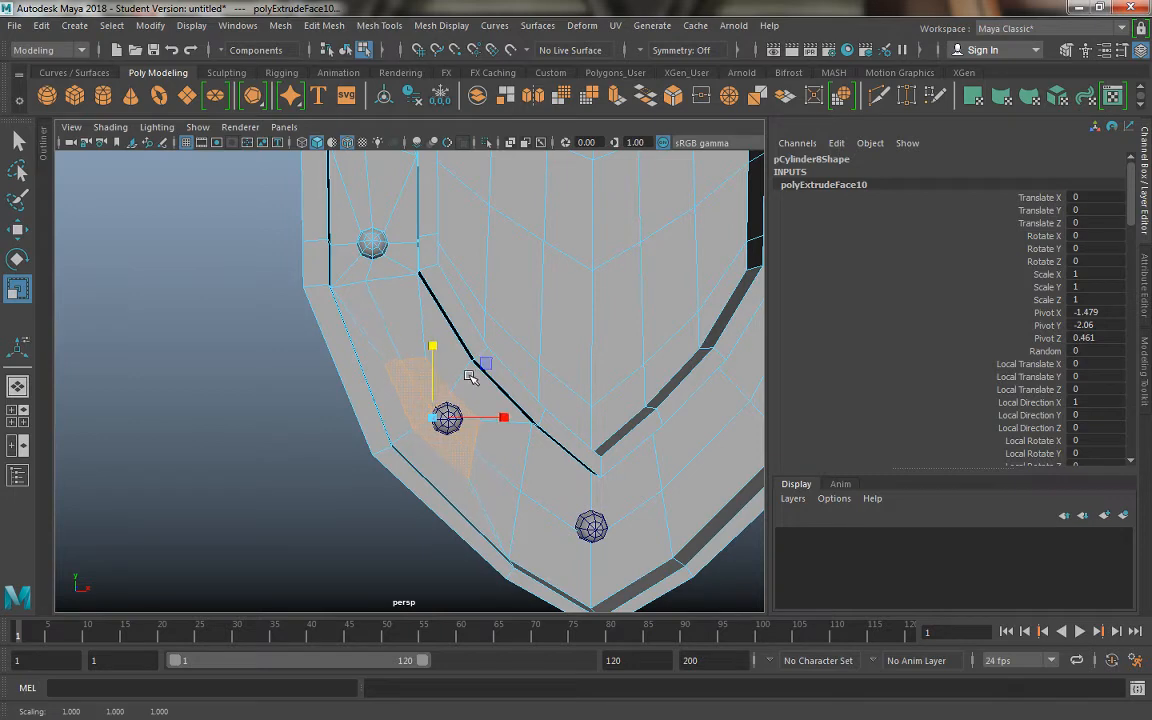
{"action": "key", "text": "Delete"}
Snap the three hole vertices on the inner side of the lower-left rivet to its top, right and lower-right outline points.
{"action": "middle_click_drag", "start_coordinate": [448, 368], "coordinate": [404, 337], "text": "alt"}
{"action": "right_click_drag", "start_coordinate": [404, 337], "coordinate": [495, 490], "text": "alt"}
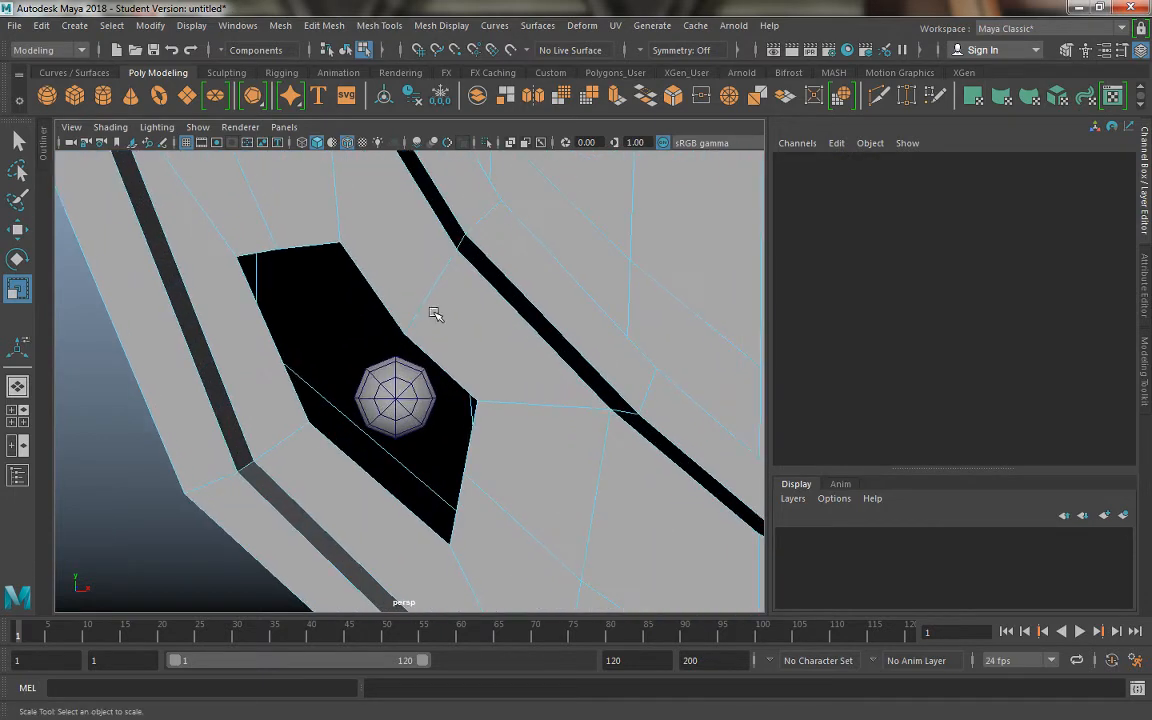
{"action": "right_click_drag", "start_coordinate": [433, 312], "coordinate": [368, 248]}
{"action": "left_click", "coordinate": [404, 332]}
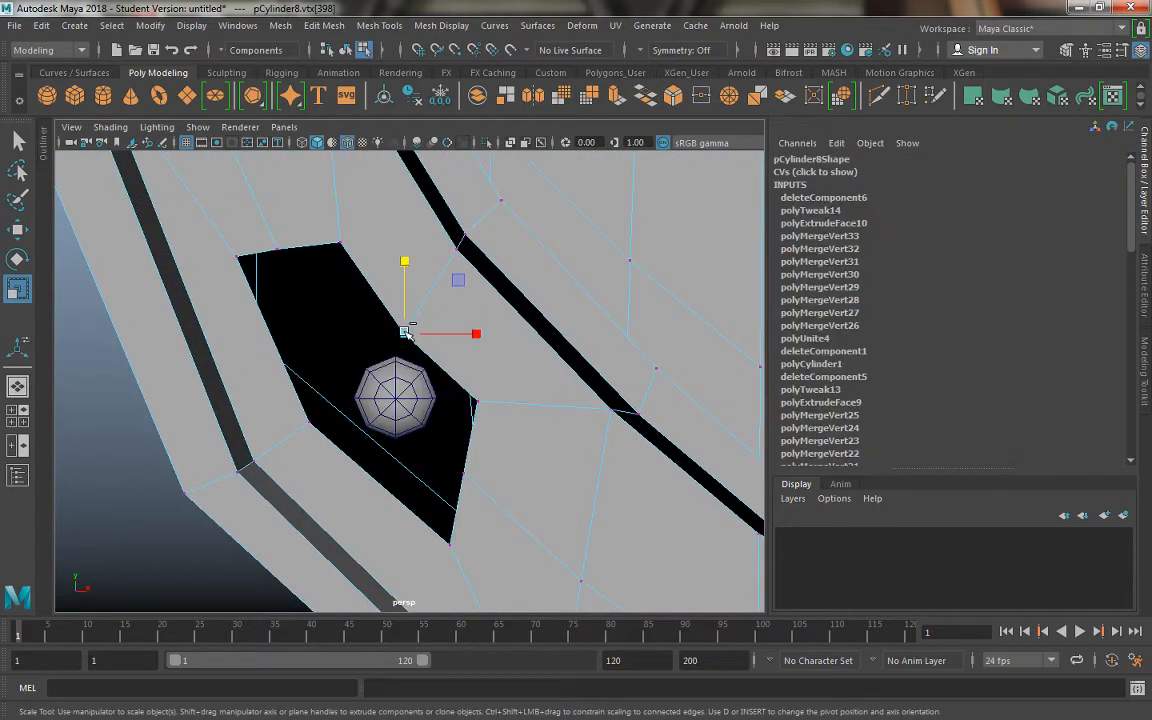
{"action": "key", "text": "w"}
{"action": "left_click_drag", "start_coordinate": [407, 335], "coordinate": [321, 339]}
{"action": "left_click", "coordinate": [466, 386]}
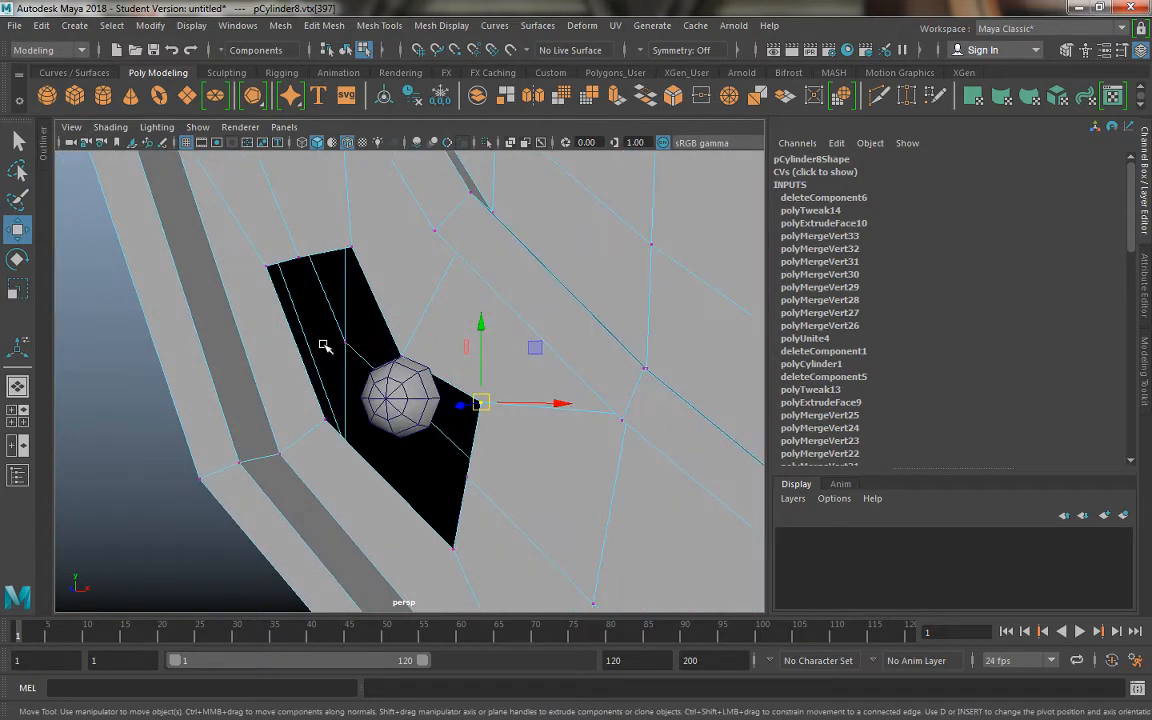
{"action": "left_click_drag", "start_coordinate": [488, 402], "coordinate": [476, 399]}
{"action": "mouse_move", "coordinate": [469, 453]}
{"action": "middle_mouse_down"}
{"action": "mouse_move", "coordinate": [474, 483]}
{"action": "mouse_move", "coordinate": [447, 446]}
{"action": "middle_mouse_up"}
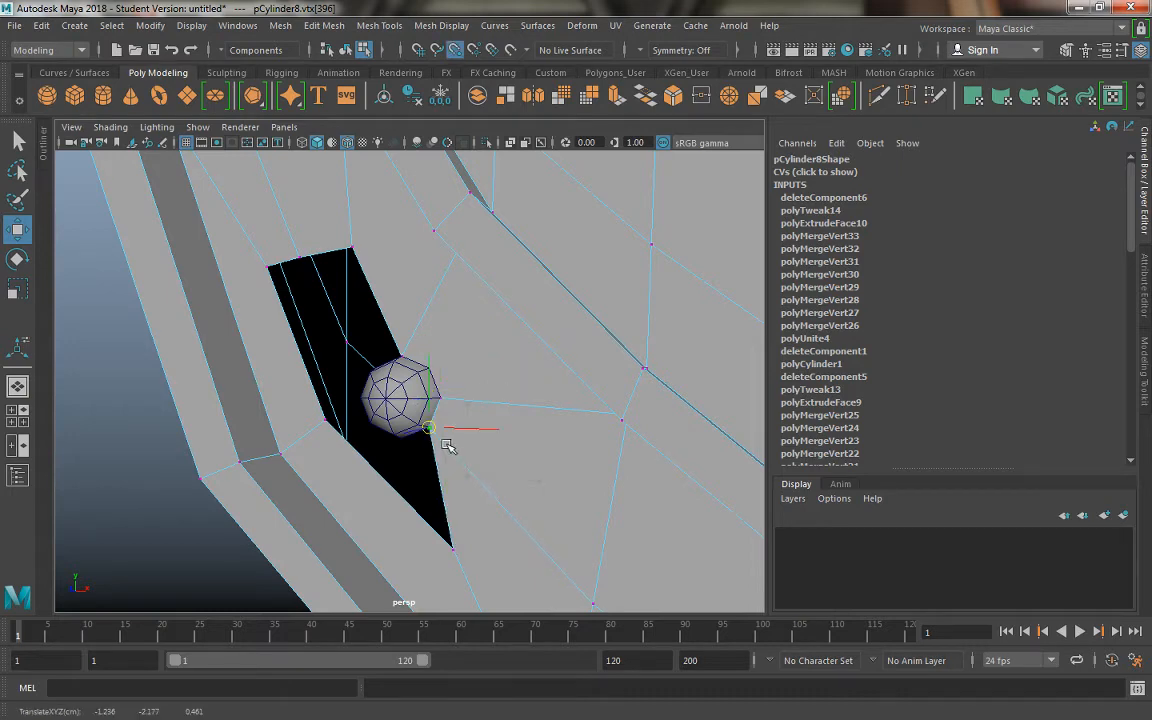
Snap the hole's bottom, outer-side and top-middle vertices to the bottom and left points of the lower-left rivet's outline.
{"action": "left_click", "coordinate": [452, 548]}
{"action": "left_click_drag", "start_coordinate": [419, 453], "coordinate": [466, 546], "text": "alt"}
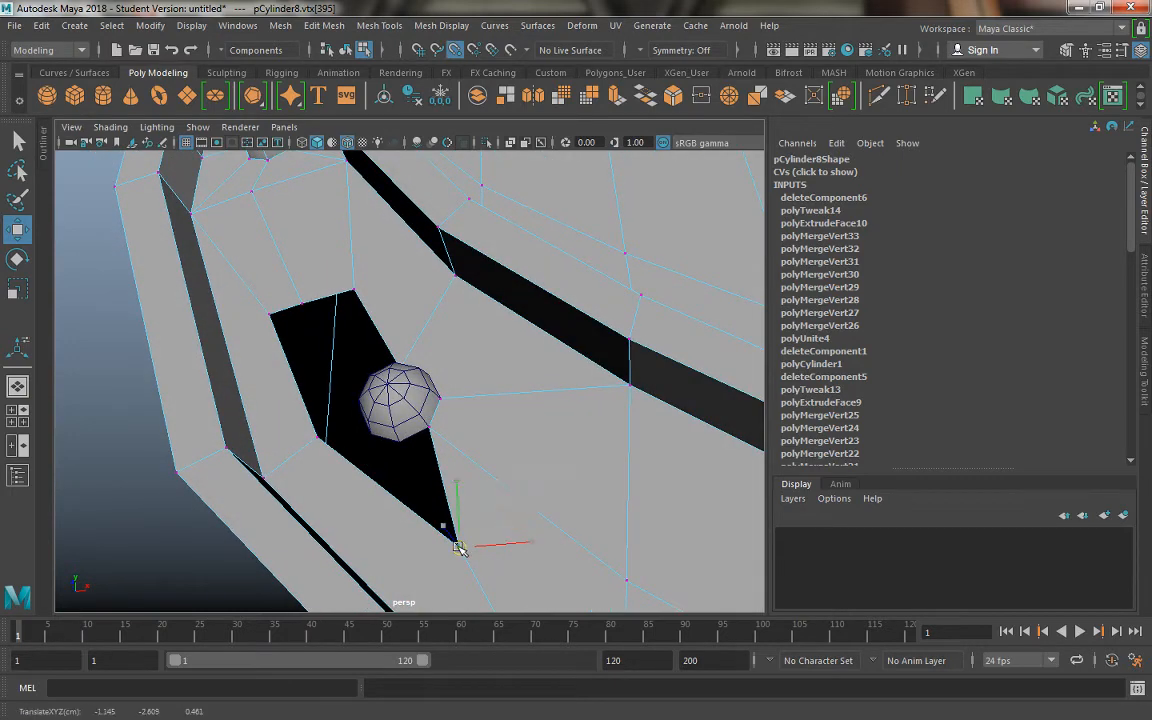
{"action": "middle_click_drag", "start_coordinate": [463, 545], "coordinate": [383, 458]}
{"action": "left_click", "coordinate": [314, 437]}
{"action": "left_click_drag", "start_coordinate": [314, 437], "coordinate": [343, 428], "text": "alt"}
{"action": "left_click", "coordinate": [239, 251]}
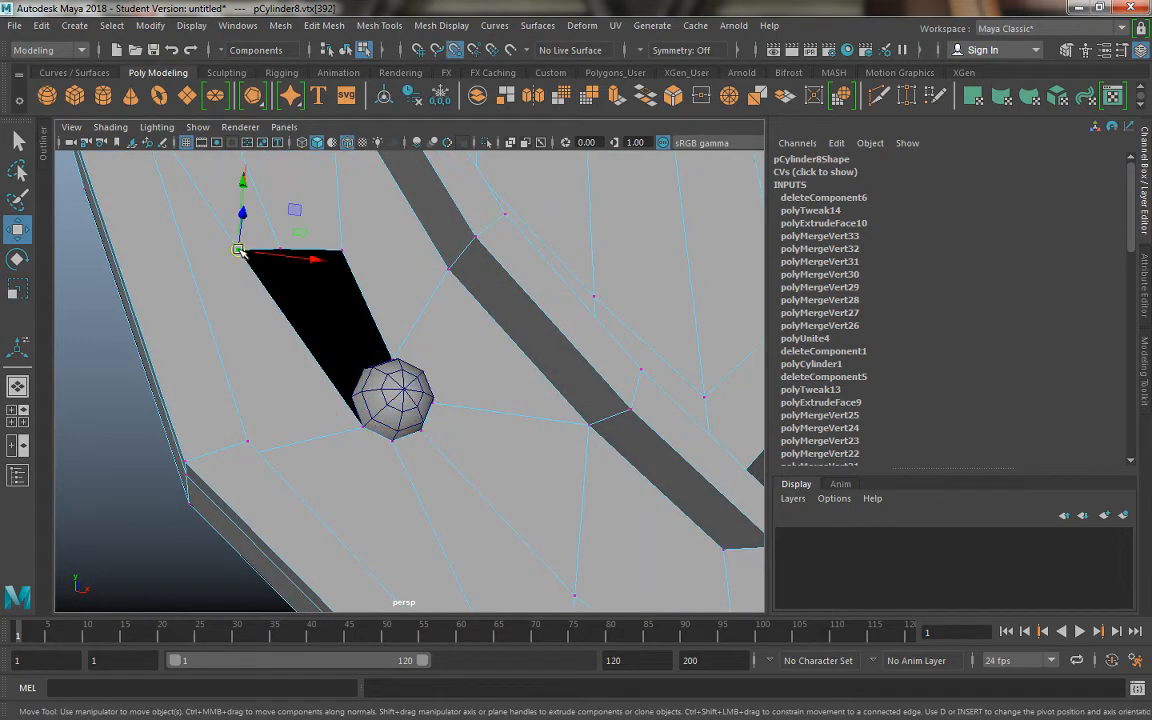
{"action": "left_click_drag", "start_coordinate": [241, 253], "coordinate": [325, 381]}
{"action": "left_click", "coordinate": [281, 250]}
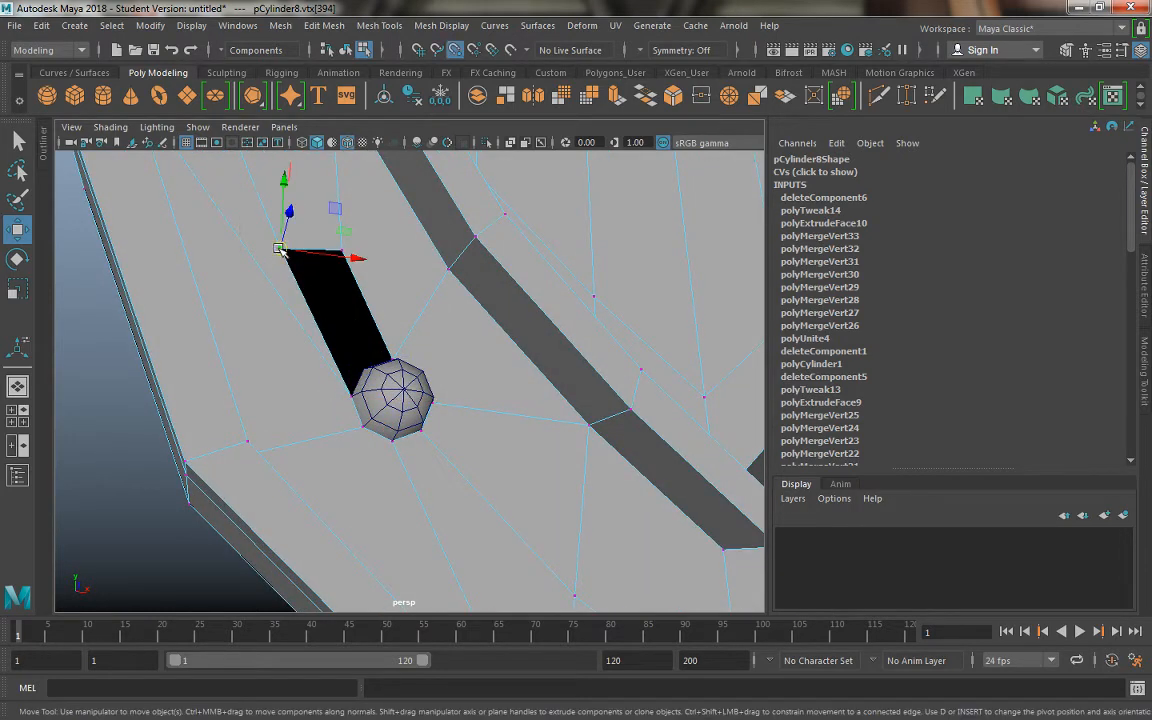
{"action": "left_click_drag", "start_coordinate": [281, 250], "coordinate": [336, 342]}
Try to snap the hole's last loose vertex to the top of the rivet's outline, and undo that placement.
{"action": "left_click", "coordinate": [342, 250]}
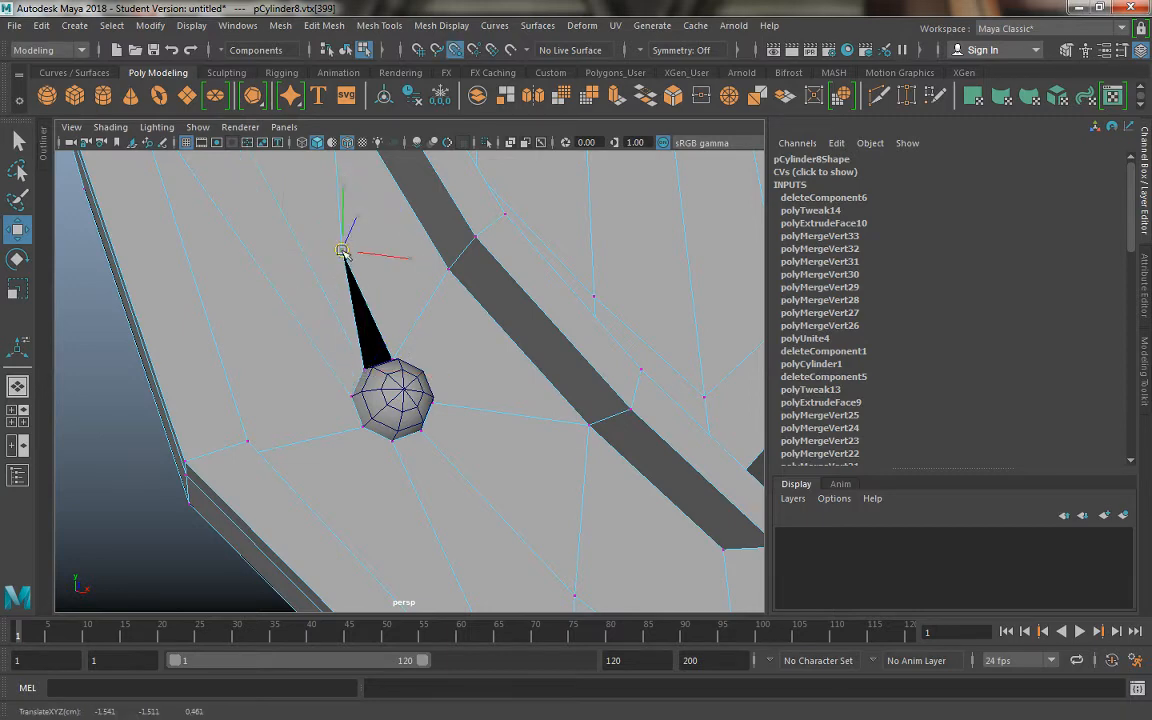
{"action": "left_click_drag", "start_coordinate": [342, 250], "coordinate": [363, 338]}
{"action": "left_click_drag", "start_coordinate": [344, 392], "coordinate": [385, 397], "text": "alt"}
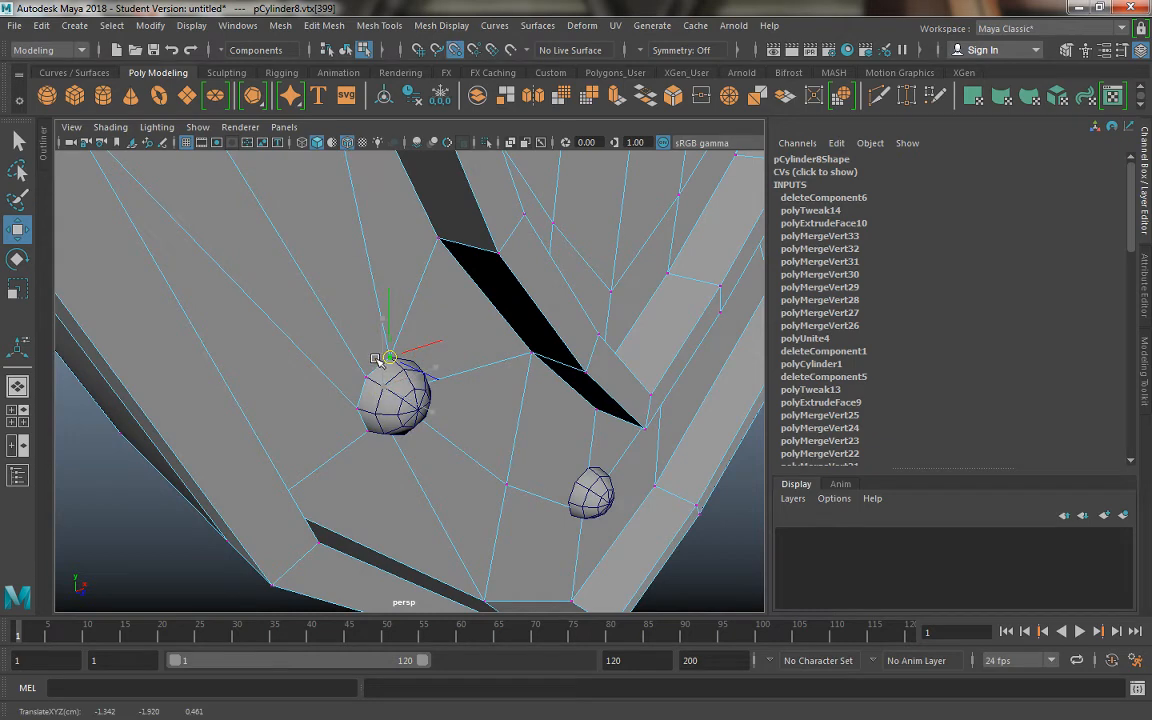
{"action": "scroll", "coordinate": [383, 372], "scroll_direction": "up", "scroll_amount": 5}
{"action": "left_click_drag", "start_coordinate": [296, 357], "coordinate": [363, 270], "text": "alt"}
{"action": "key", "text": "ctrl+z"}
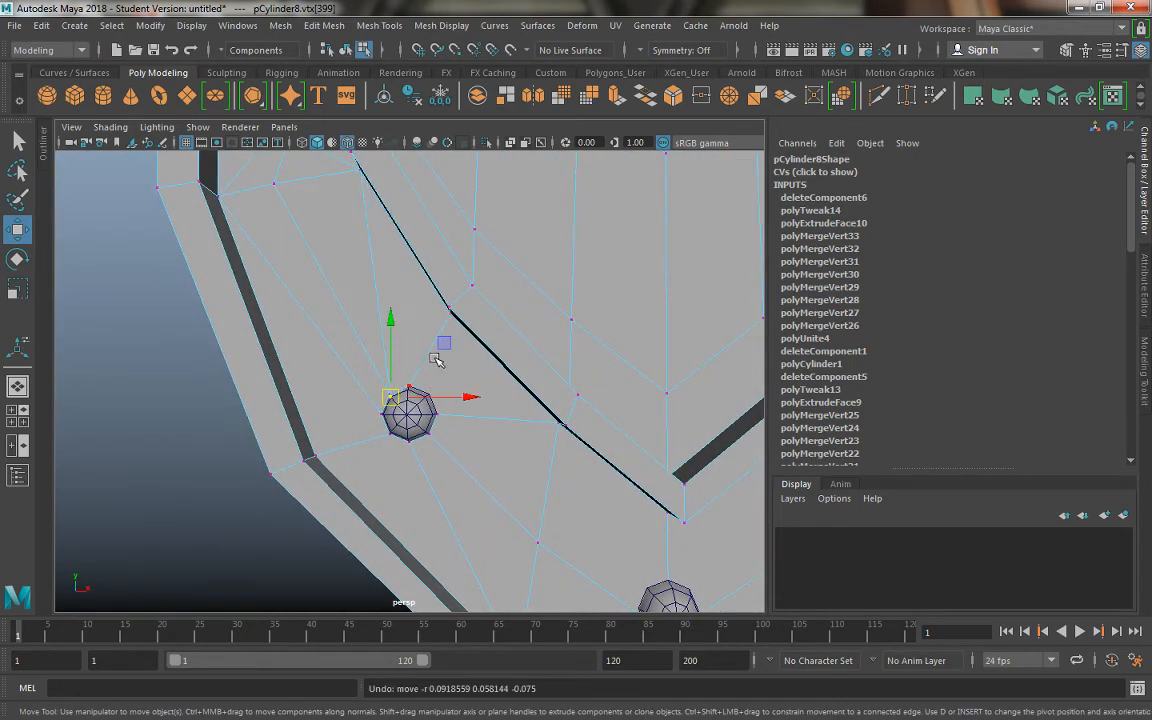
{"action": "key", "text": "ctrl+z"}
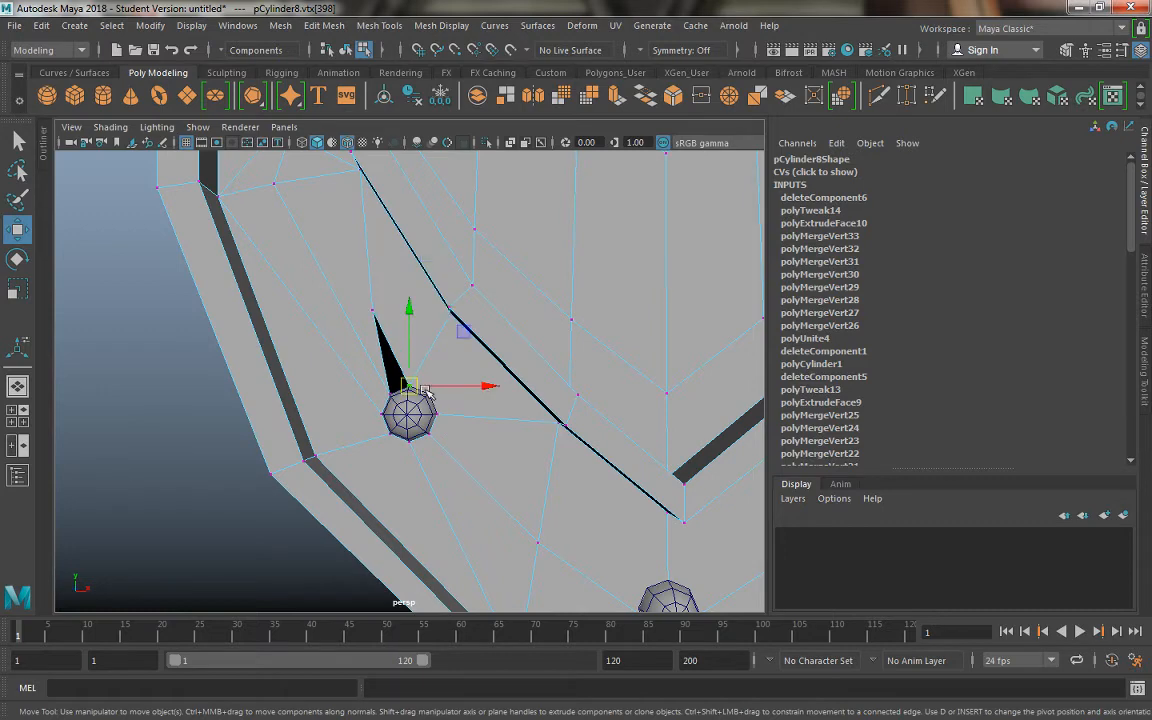
Shift the vertex at the rivet's top to its upper-right outline point and snap the last loose vertex to the top.
{"action": "left_click_drag", "start_coordinate": [409, 386], "coordinate": [431, 398]}
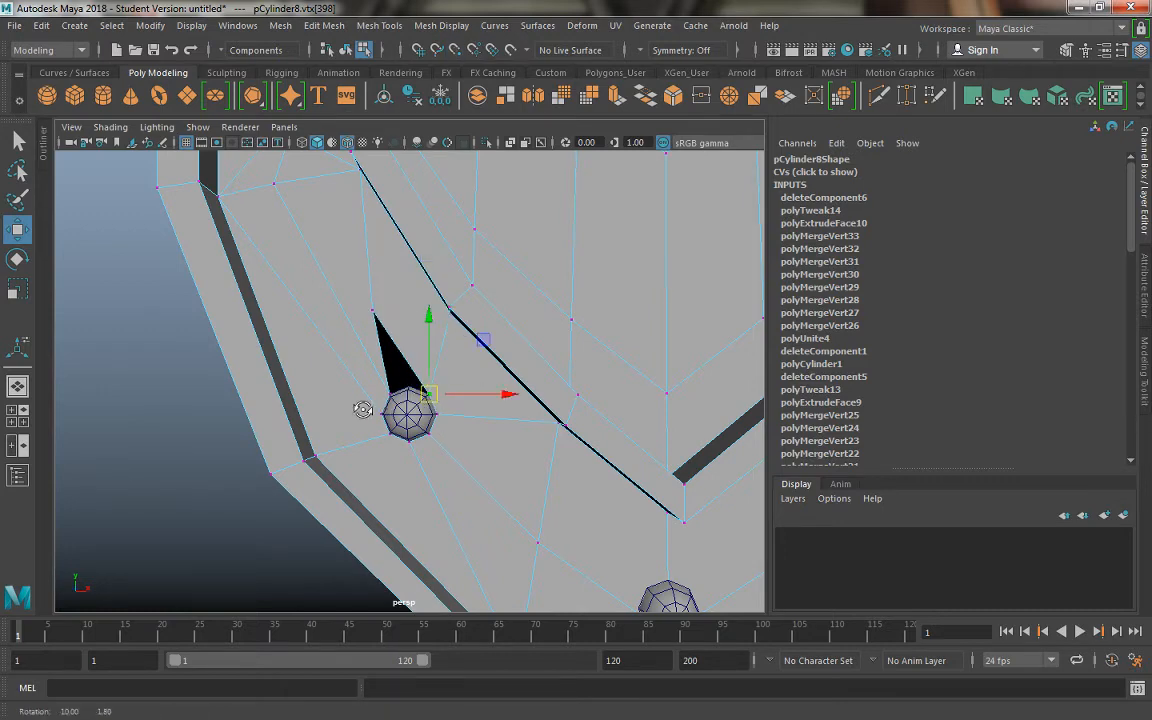
{"action": "left_click_drag", "start_coordinate": [363, 410], "coordinate": [524, 465], "text": "alt"}
{"action": "key", "text": "v"}
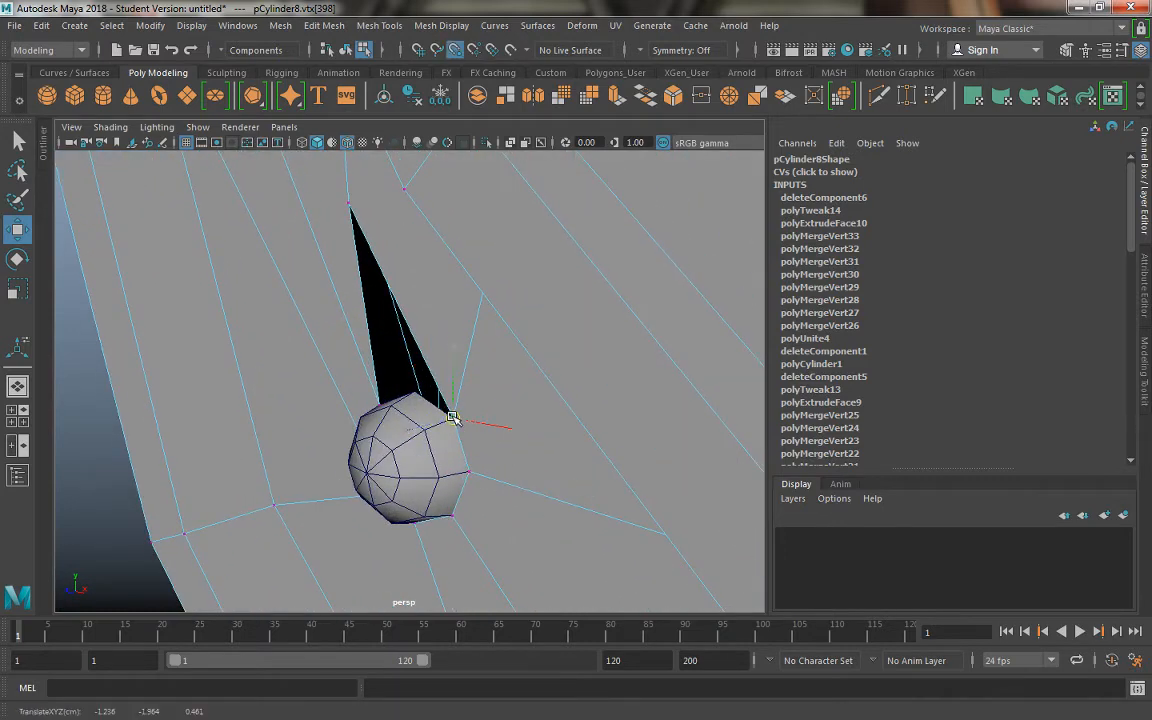
{"action": "left_click", "coordinate": [350, 203]}
{"action": "left_click_drag", "start_coordinate": [350, 203], "coordinate": [447, 357]}
Return to object mode and combine the lower-left rivet with the shield into one mesh.
{"action": "right_click_drag", "start_coordinate": [445, 242], "coordinate": [514, 219]}
{"action": "left_click", "coordinate": [402, 464]}
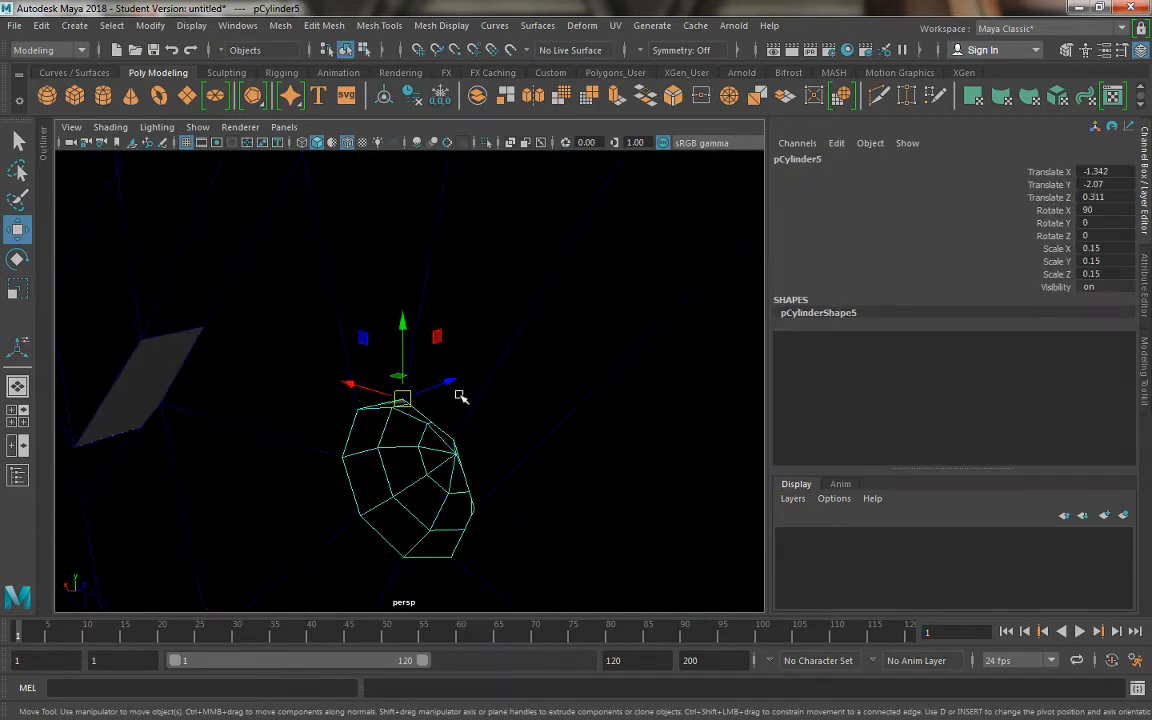
{"action": "left_click", "coordinate": [502, 362], "text": "shift"}
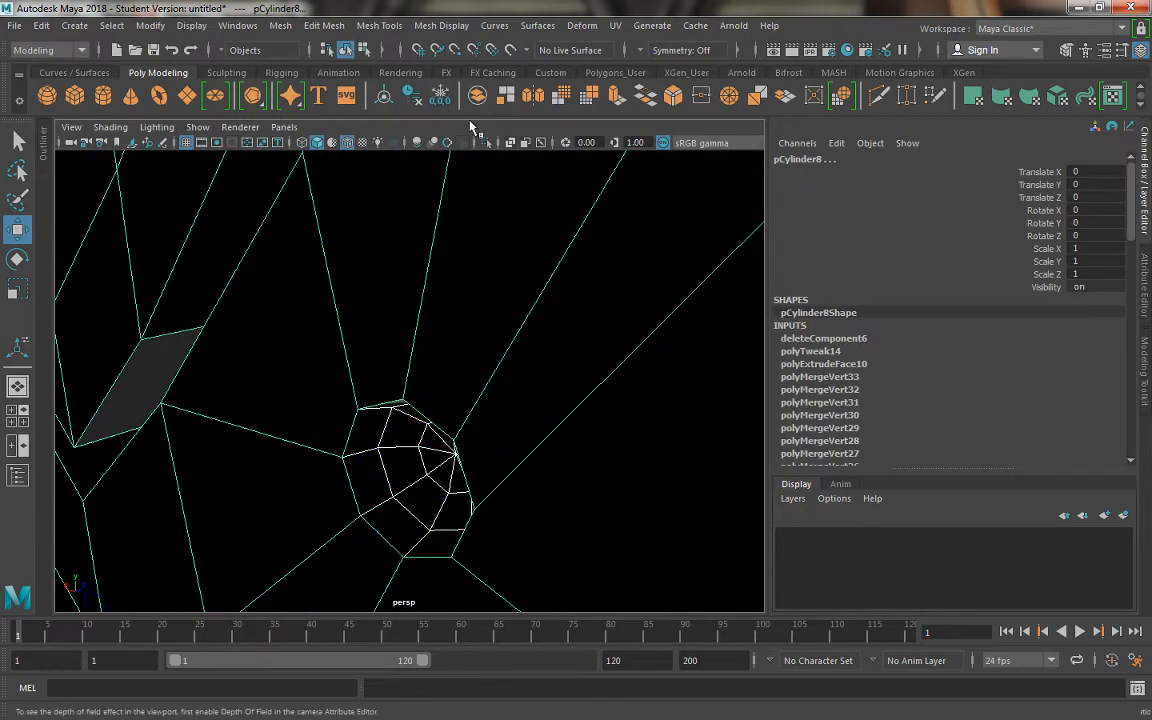
{"action": "right_click", "coordinate": [409, 359]}
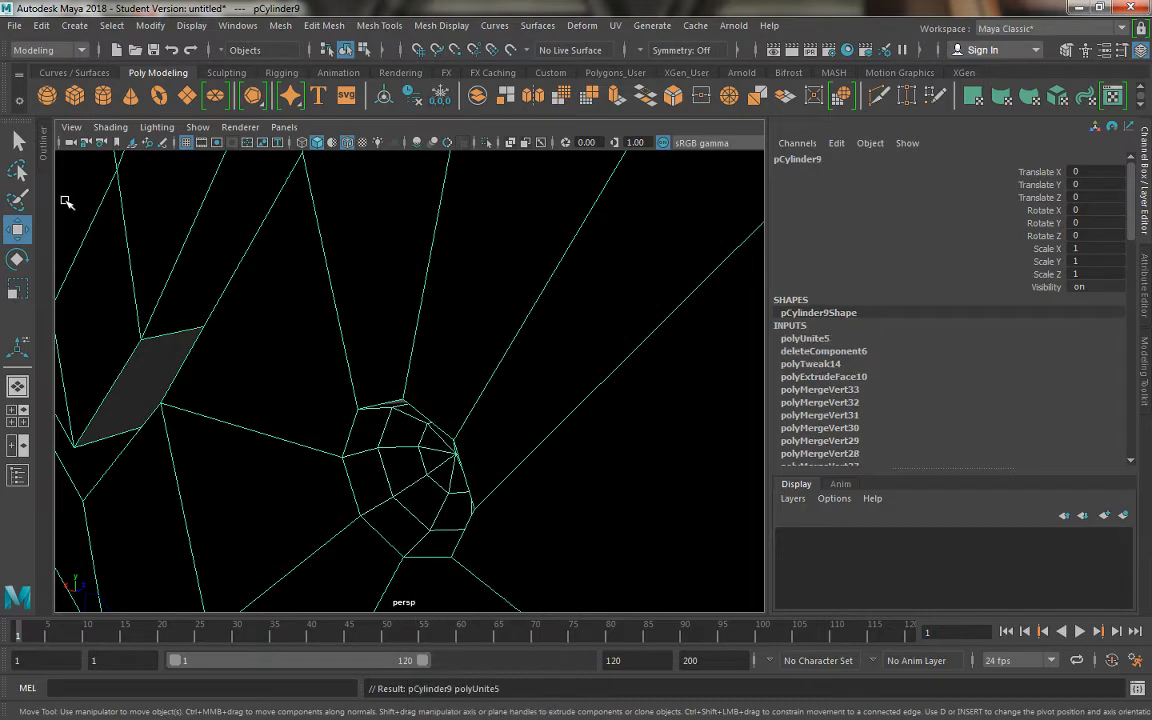
Switch to vertex selection and merge the overlapping vertices at the top and upper-right of the lower-left rivet's outline.
{"action": "right_click", "coordinate": [411, 367]}
{"action": "right_click_drag", "start_coordinate": [338, 228], "coordinate": [336, 230]}
{"action": "left_click", "coordinate": [405, 400]}
{"action": "left_click_drag", "start_coordinate": [406, 401], "coordinate": [367, 370], "text": "alt"}
{"action": "right_click_drag", "start_coordinate": [404, 396], "coordinate": [466, 309], "text": "shift"}
{"action": "left_click_drag", "start_coordinate": [467, 424], "coordinate": [461, 403]}
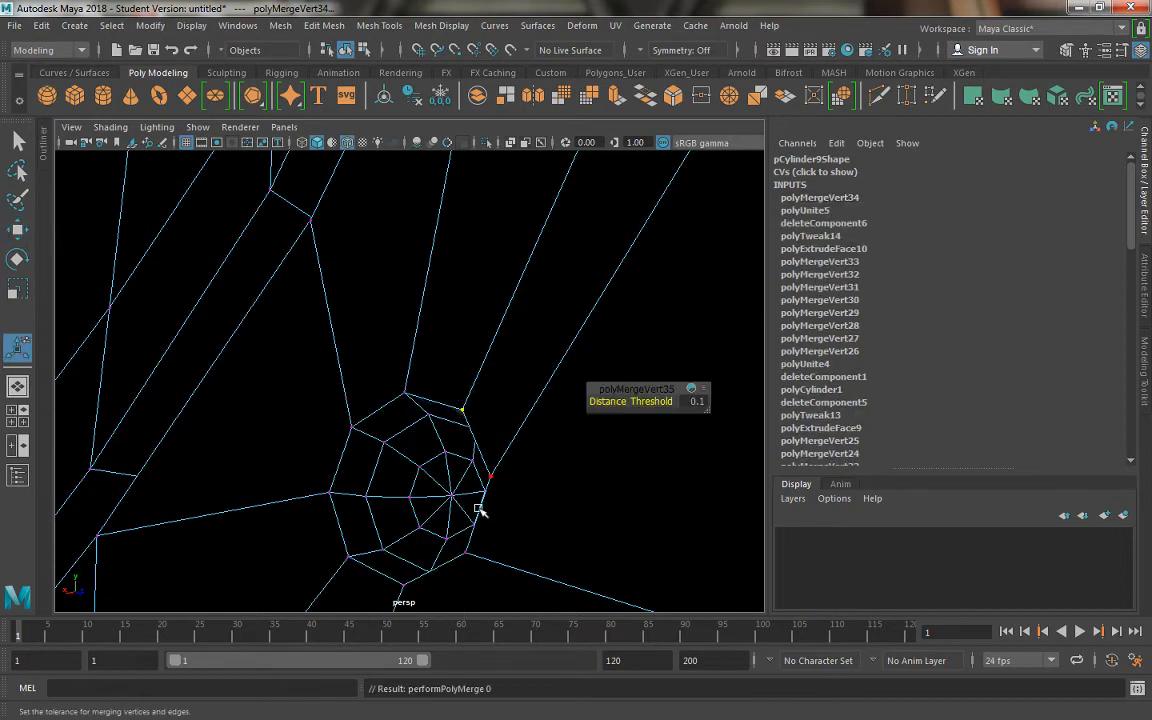
Merge the overlapping vertices at the right and lower-right points of the same rivet's outline.
{"action": "left_click_drag", "start_coordinate": [488, 508], "coordinate": [613, 513], "text": "alt"}
{"action": "scroll", "coordinate": [437, 476], "scroll_direction": "up", "scroll_amount": 2}
{"action": "middle_click_drag", "start_coordinate": [505, 548], "coordinate": [443, 406], "text": "alt"}
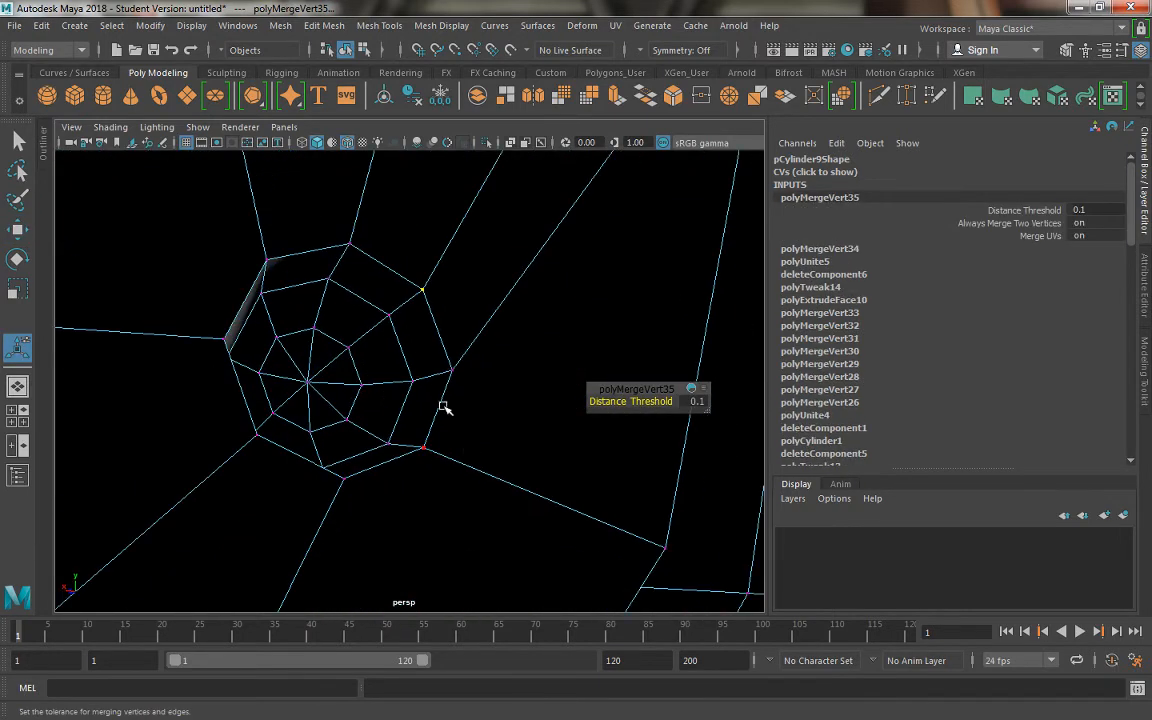
{"action": "left_click_drag", "start_coordinate": [448, 355], "coordinate": [446, 352]}
{"action": "key", "text": "g"}
{"action": "left_click_drag", "start_coordinate": [434, 473], "coordinate": [411, 432]}
{"action": "key", "text": "g"}
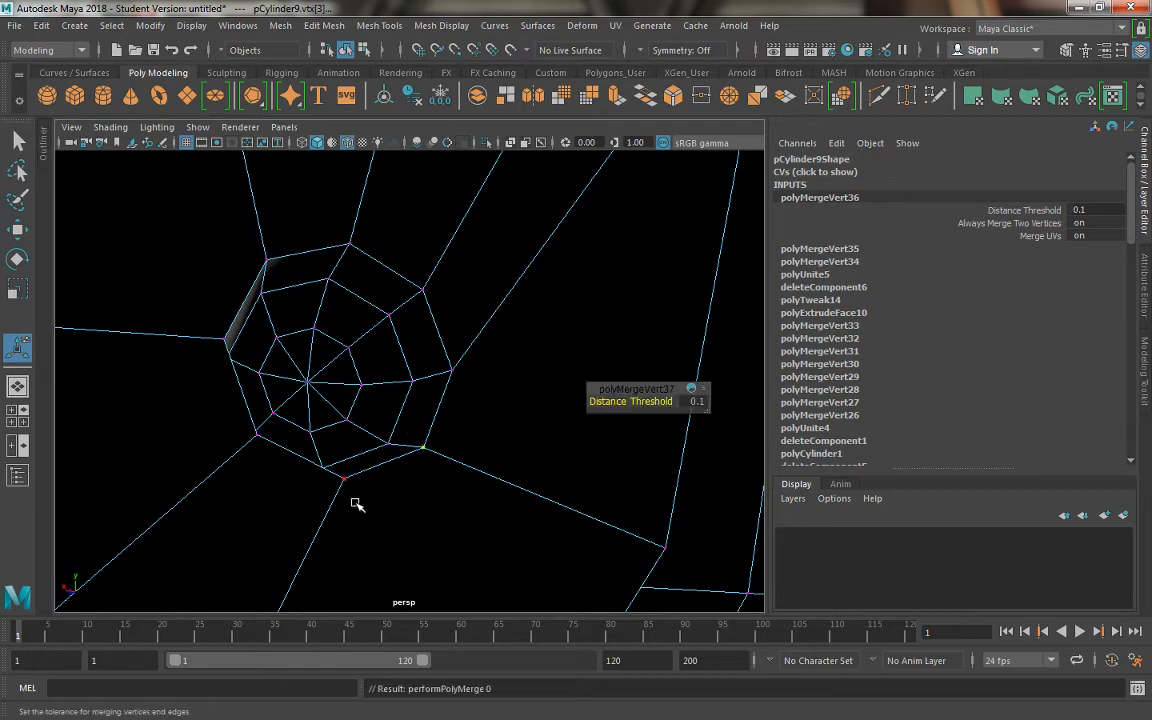
Merge the overlapping vertices at the bottom and lower-left points of the rivet's outline.
{"action": "left_click_drag", "start_coordinate": [358, 500], "coordinate": [335, 472]}
{"action": "left_click_drag", "start_coordinate": [358, 515], "coordinate": [347, 488], "text": "alt"}
{"action": "key", "text": "g"}
{"action": "left_click_drag", "start_coordinate": [234, 494], "coordinate": [190, 495], "text": "alt"}
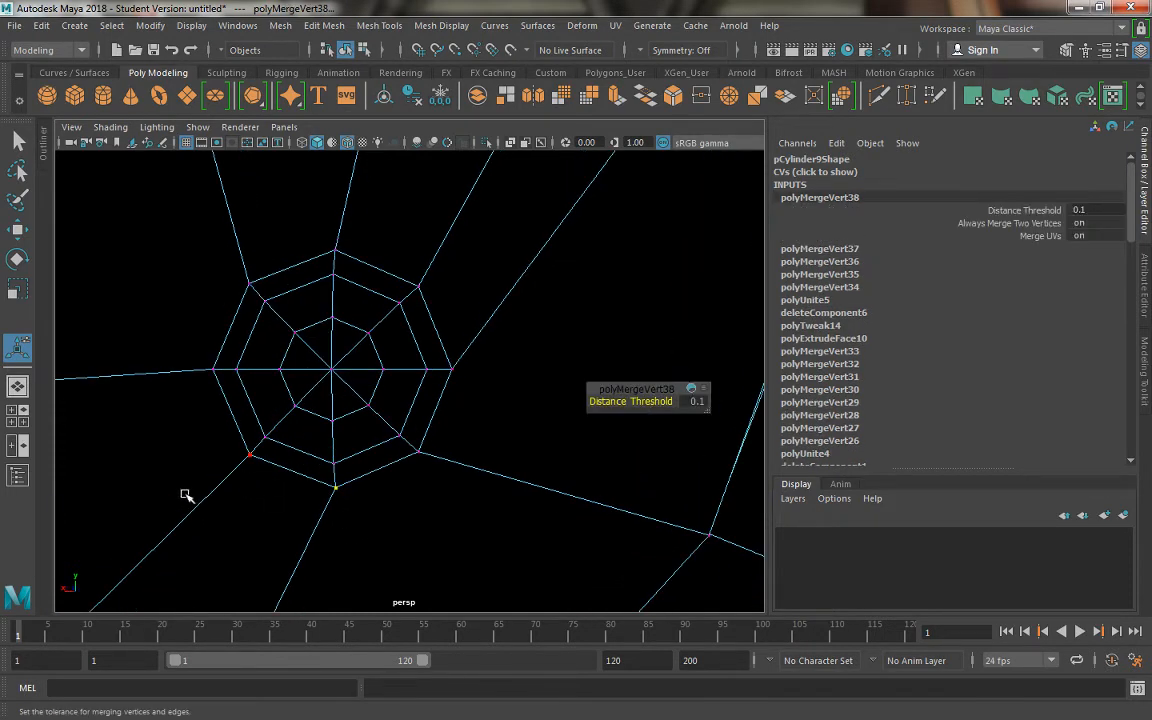
{"action": "left_click_drag", "start_coordinate": [276, 495], "coordinate": [214, 476], "text": "alt"}
{"action": "left_click_drag", "start_coordinate": [287, 476], "coordinate": [257, 432]}
{"action": "key", "text": "g"}
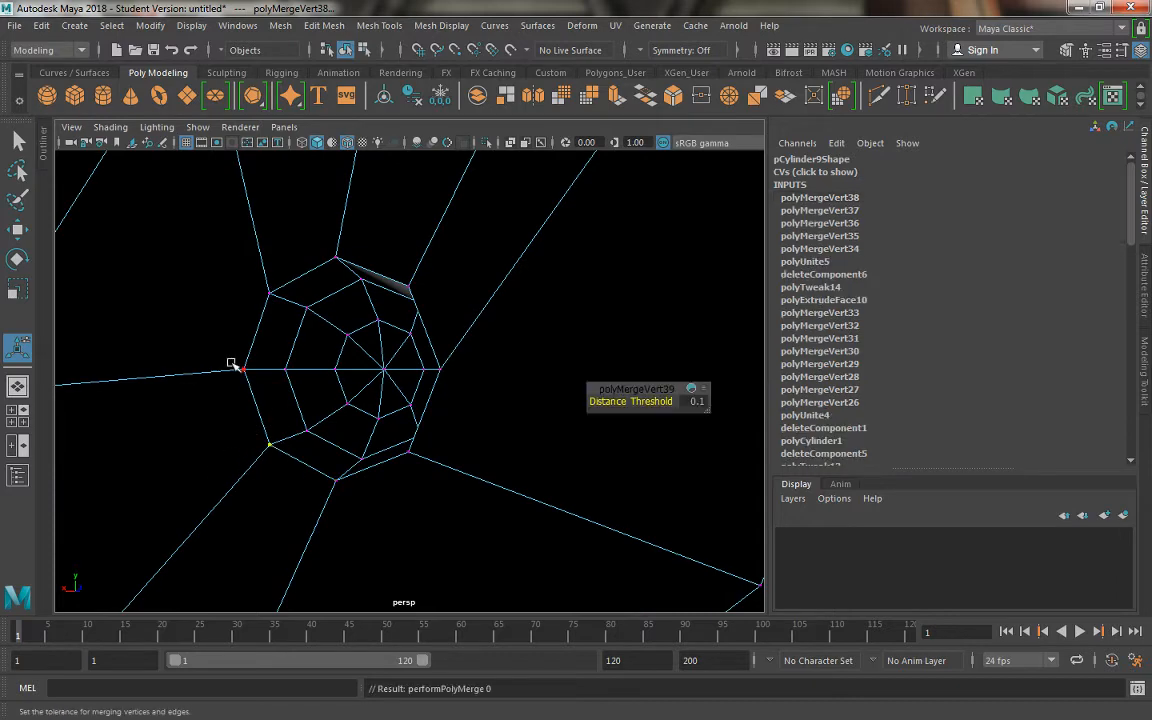
Merge the left outline vertices, check the rivet in smooth preview, and merge the remaining upper-left outline vertices.
{"action": "mouse_move", "coordinate": [231, 363]}
{"action": "left_mouse_down"}
{"action": "mouse_move", "coordinate": [252, 386]}
{"action": "mouse_move", "coordinate": [530, 361]}
{"action": "mouse_move", "coordinate": [605, 361]}
{"action": "mouse_move", "coordinate": [610, 373]}
{"action": "left_mouse_up"}
{"action": "key", "text": "g"}
{"action": "key", "text": "3"}
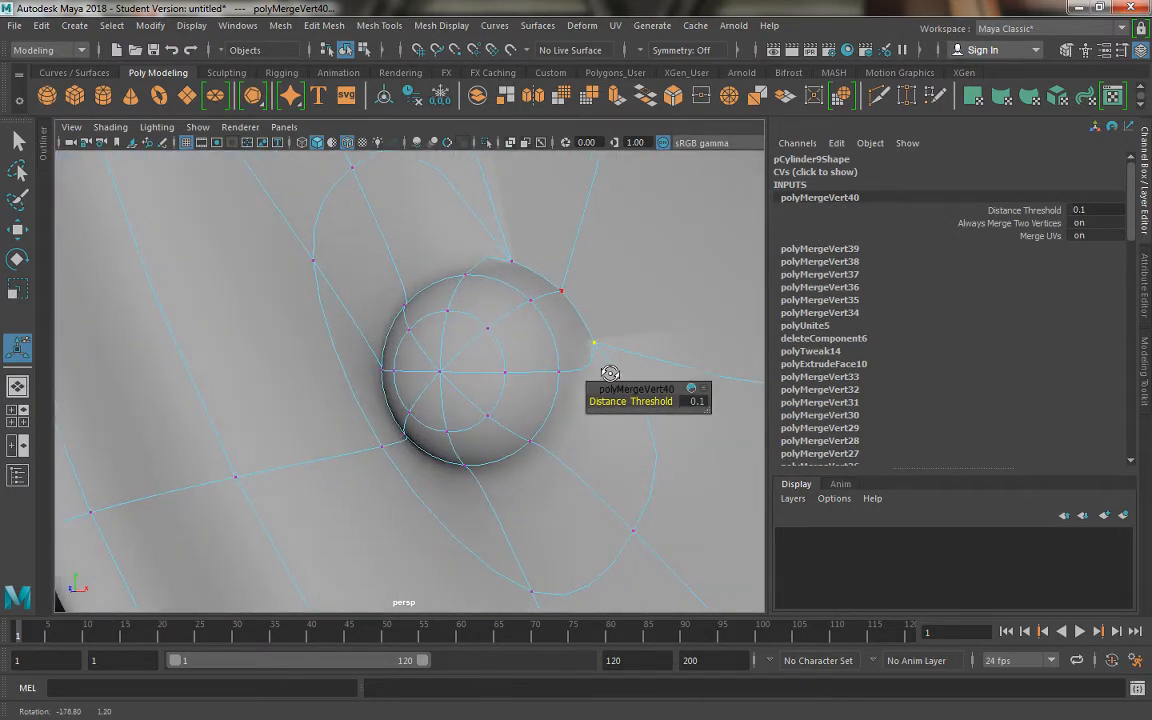
{"action": "left_click_drag", "start_coordinate": [527, 229], "coordinate": [404, 424], "text": "alt"}
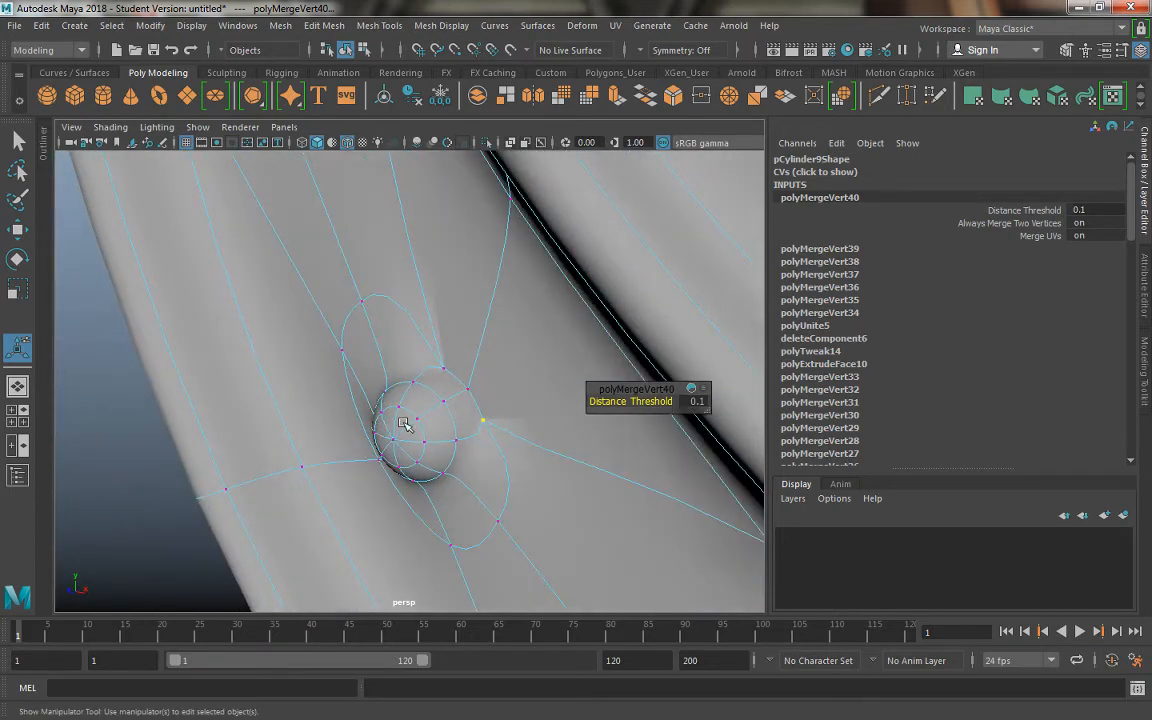
{"action": "right_click_drag", "start_coordinate": [400, 388], "coordinate": [484, 468], "text": "alt"}
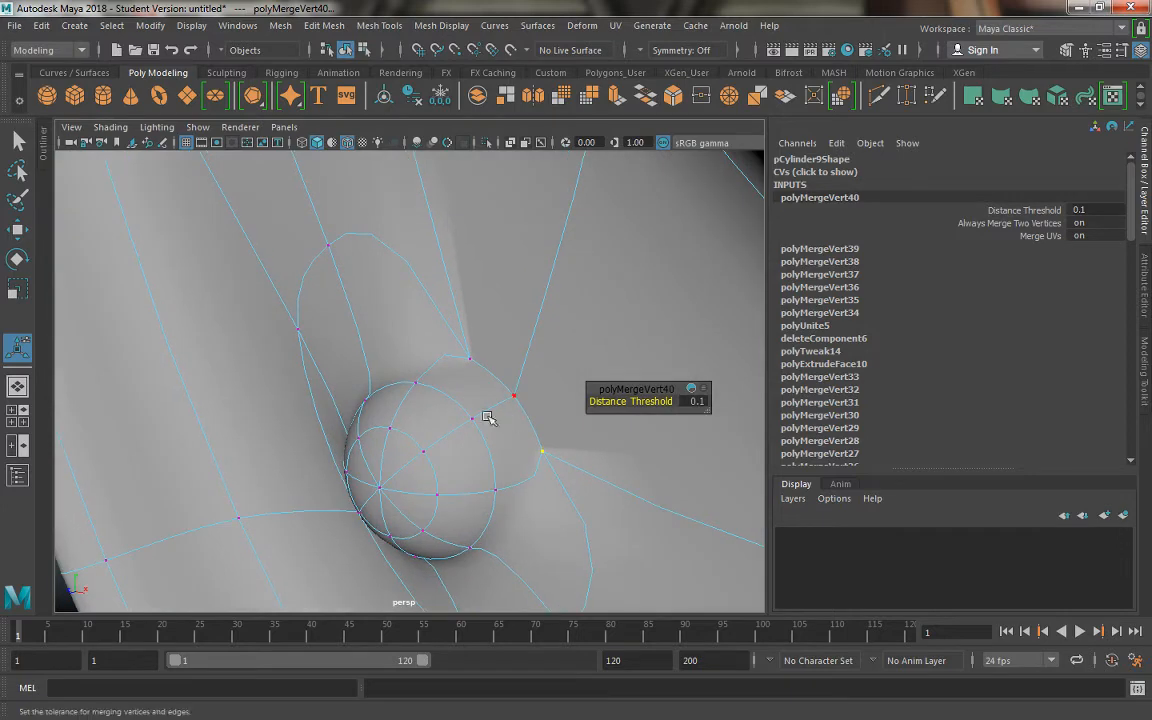
{"action": "left_click_drag", "start_coordinate": [489, 417], "coordinate": [283, 411], "text": "alt"}
{"action": "right_click_drag", "start_coordinate": [268, 415], "coordinate": [334, 458], "text": "alt"}
{"action": "left_click_drag", "start_coordinate": [334, 458], "coordinate": [262, 414], "text": "alt"}
{"action": "middle_click_drag", "start_coordinate": [268, 412], "coordinate": [300, 407], "text": "alt"}
{"action": "mouse_move", "coordinate": [300, 407]}
{"action": "left_mouse_down", "text": "alt"}
{"action": "mouse_move", "coordinate": [337, 440]}
{"action": "mouse_move", "coordinate": [307, 428]}
{"action": "left_mouse_up", "text": "alt"}
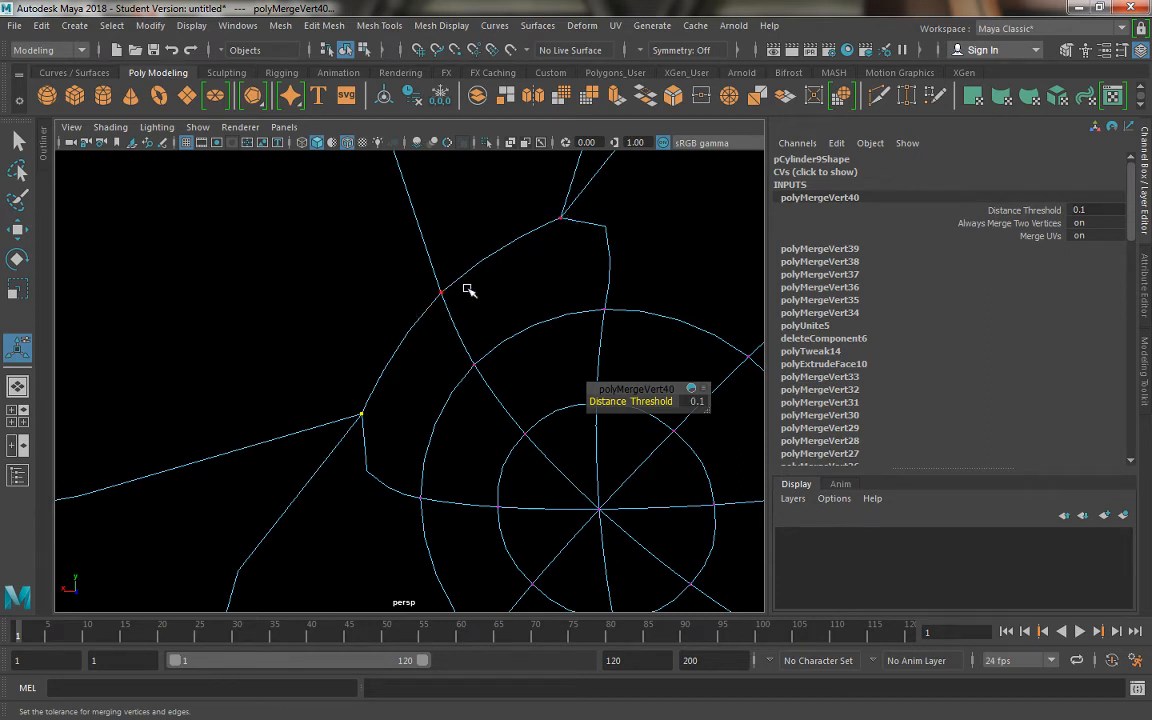
{"action": "left_click", "coordinate": [430, 285]}
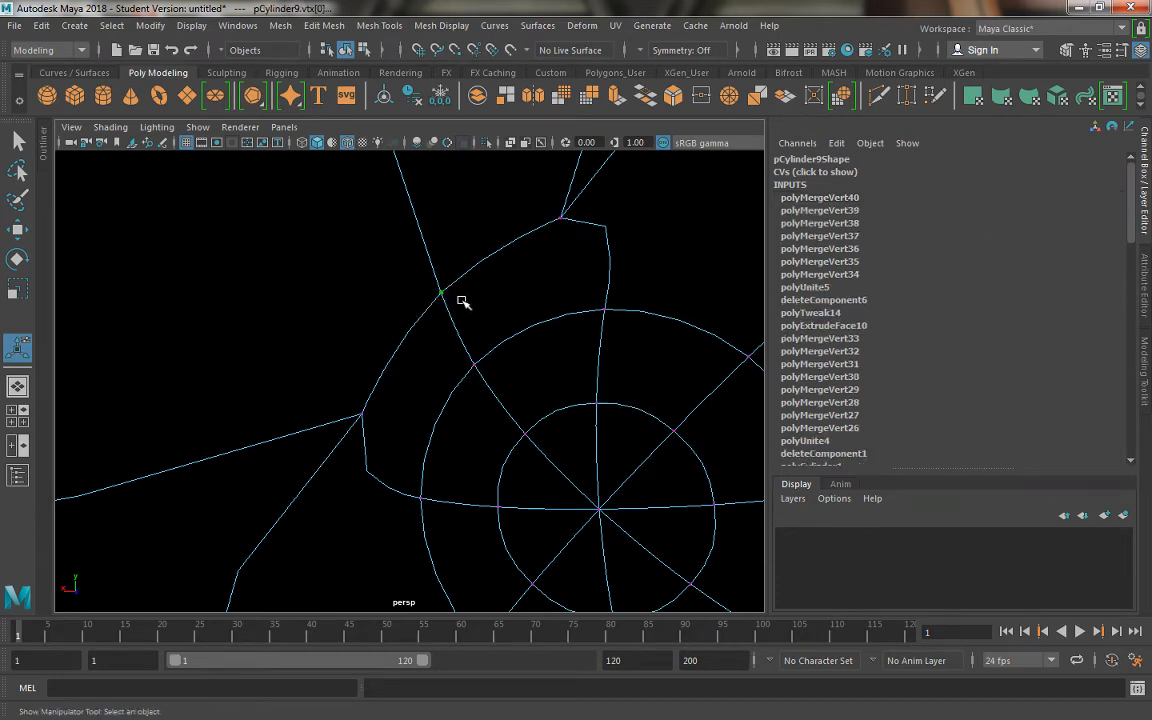
{"action": "key", "text": "g"}
Inspect the merged rivet in smooth preview, restore the unsmoothed display and return to object mode.
{"action": "left_click_drag", "start_coordinate": [300, 384], "coordinate": [446, 378], "text": "alt"}
{"action": "scroll", "coordinate": [473, 463], "scroll_direction": "down", "scroll_amount": 5}
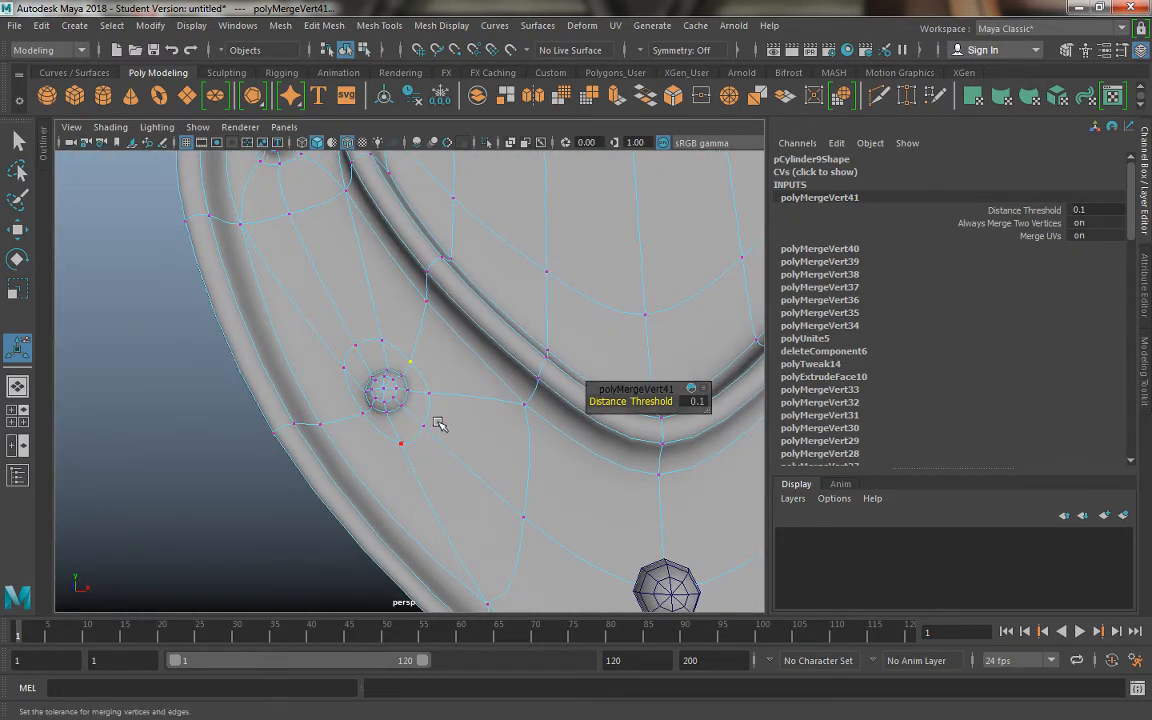
{"action": "left_click_drag", "start_coordinate": [438, 425], "coordinate": [378, 407], "text": "alt"}
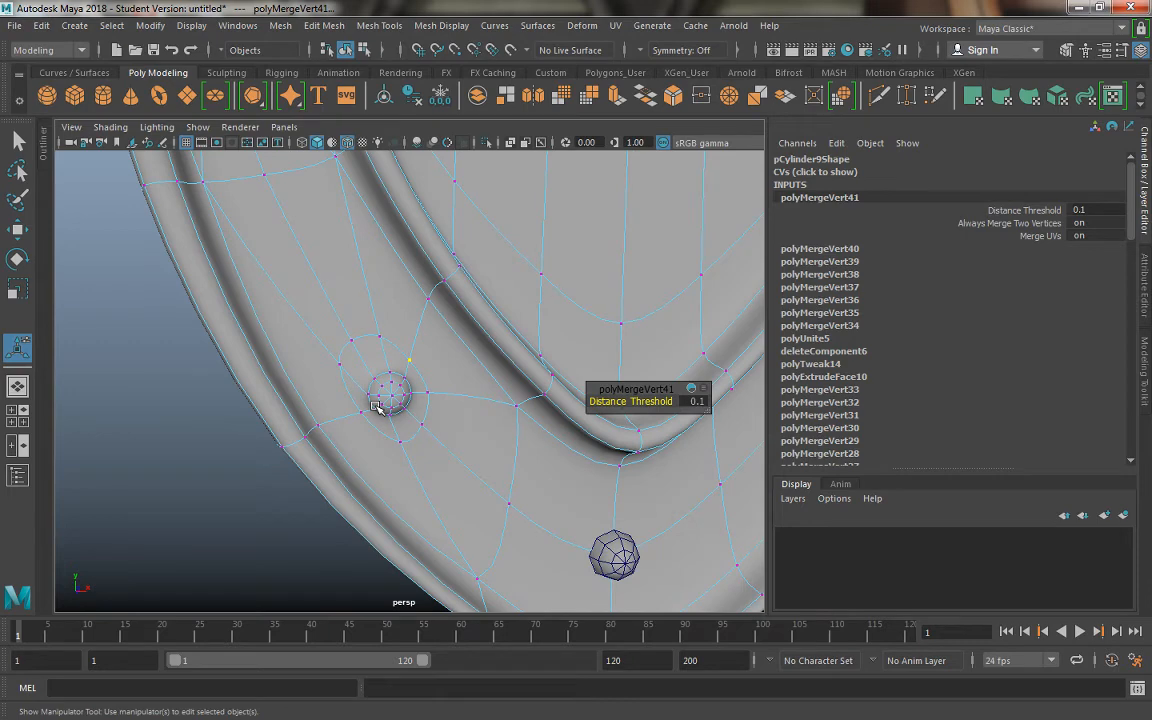
{"action": "key", "text": "3"}
{"action": "key", "text": "1"}
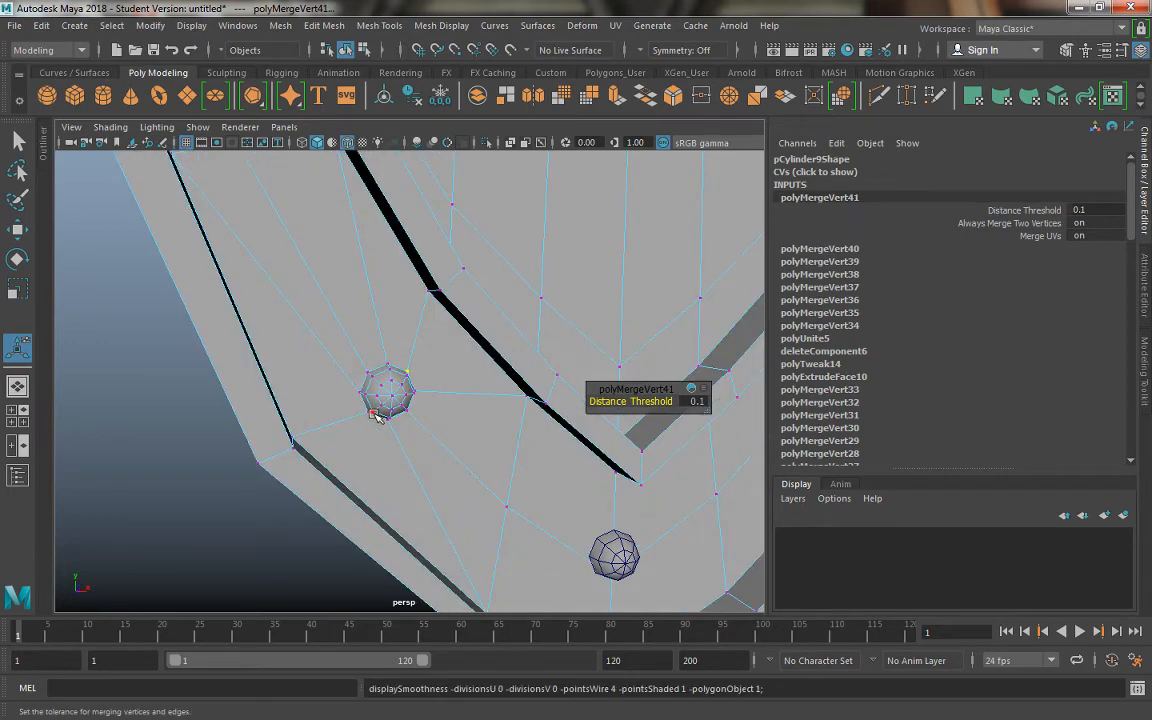
{"action": "left_click_drag", "start_coordinate": [398, 432], "coordinate": [338, 370], "text": "alt"}
{"action": "scroll", "coordinate": [338, 370], "scroll_direction": "down", "scroll_amount": 4}
{"action": "right_click_drag", "start_coordinate": [329, 242], "coordinate": [393, 222]}
Select the shield mesh near the bottom rivet and switch to face selection.
{"action": "scroll", "coordinate": [399, 409], "scroll_direction": "down", "scroll_amount": 4}
{"action": "left_click", "coordinate": [228, 421]}
{"action": "middle_click_drag", "start_coordinate": [342, 437], "coordinate": [242, 402], "text": "alt"}
{"action": "right_click_drag", "start_coordinate": [242, 402], "coordinate": [334, 472], "text": "alt"}
{"action": "left_click", "coordinate": [348, 408]}
{"action": "right_click_drag", "start_coordinate": [322, 404], "coordinate": [316, 288]}
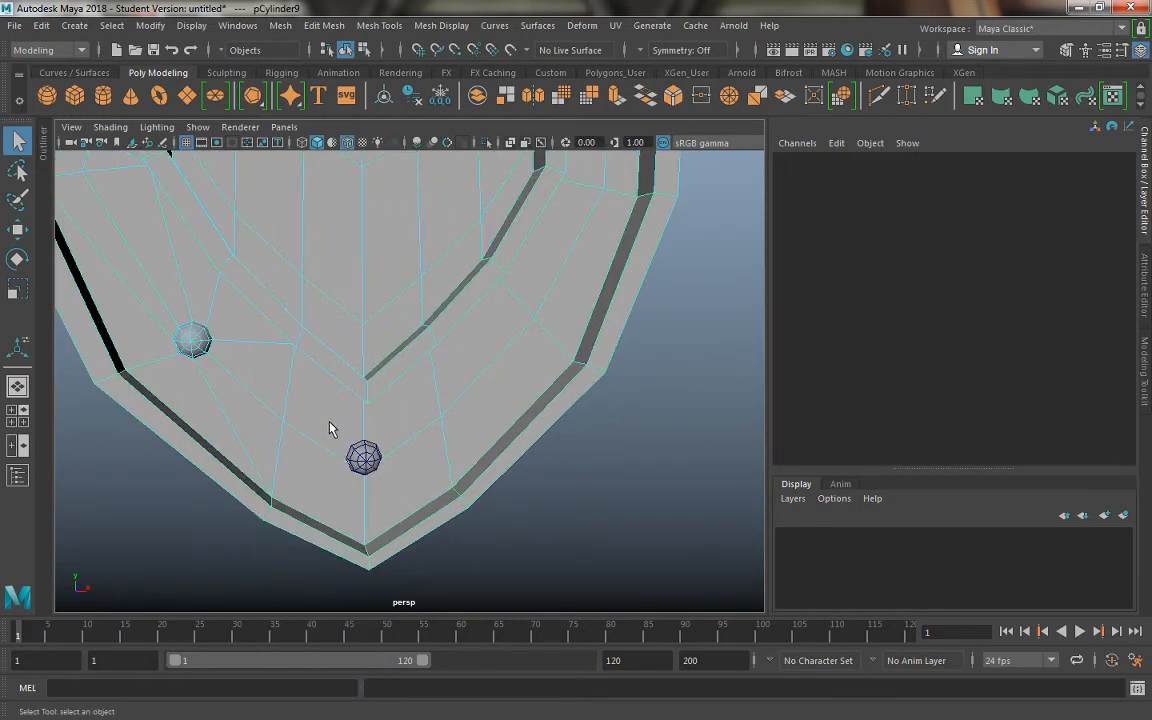
Try to extrude the border faces around the bottom rivet, shrink and lower them behind it, and delete them.
{"action": "left_click", "coordinate": [330, 415]}
{"action": "scroll", "coordinate": [322, 438], "scroll_direction": "up", "scroll_amount": 3}
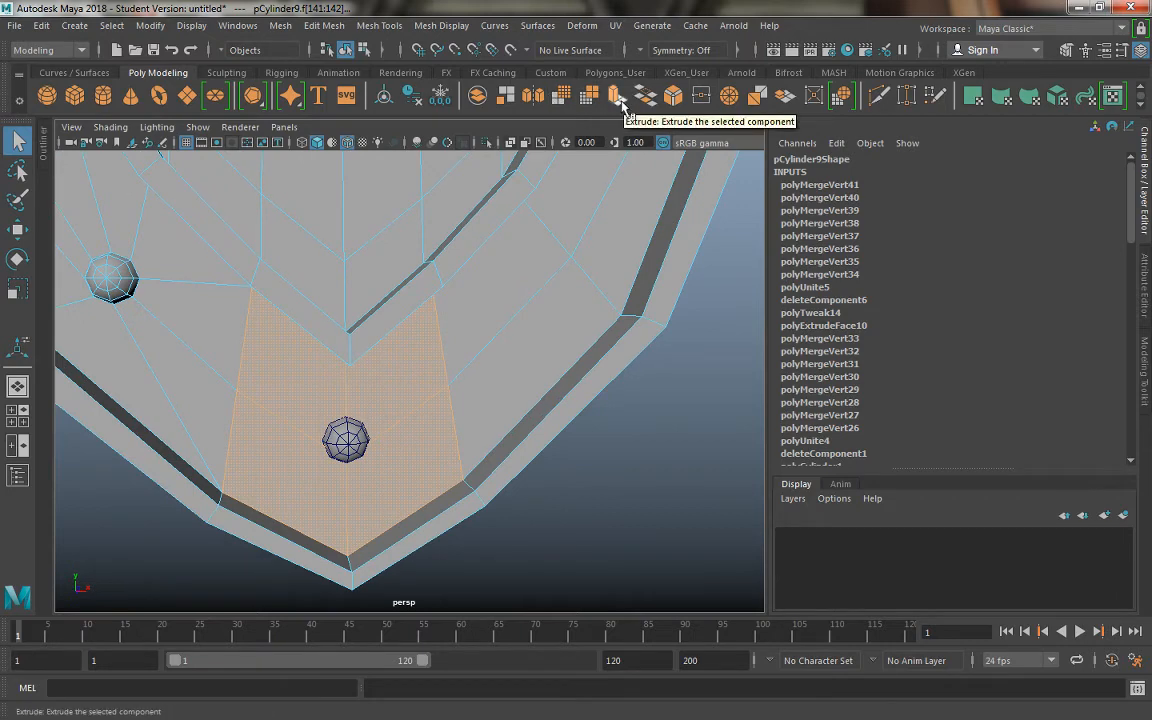
{"action": "left_click", "coordinate": [619, 100]}
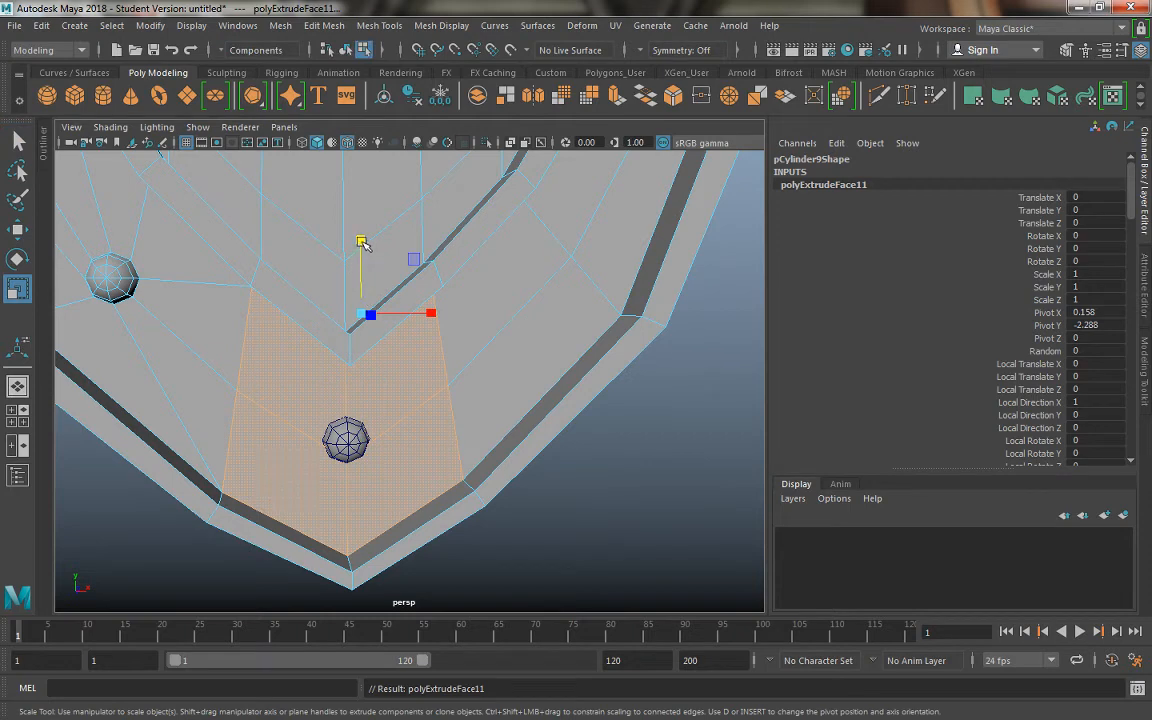
{"action": "left_click_drag", "start_coordinate": [362, 243], "coordinate": [379, 314]}
{"action": "key", "text": "w"}
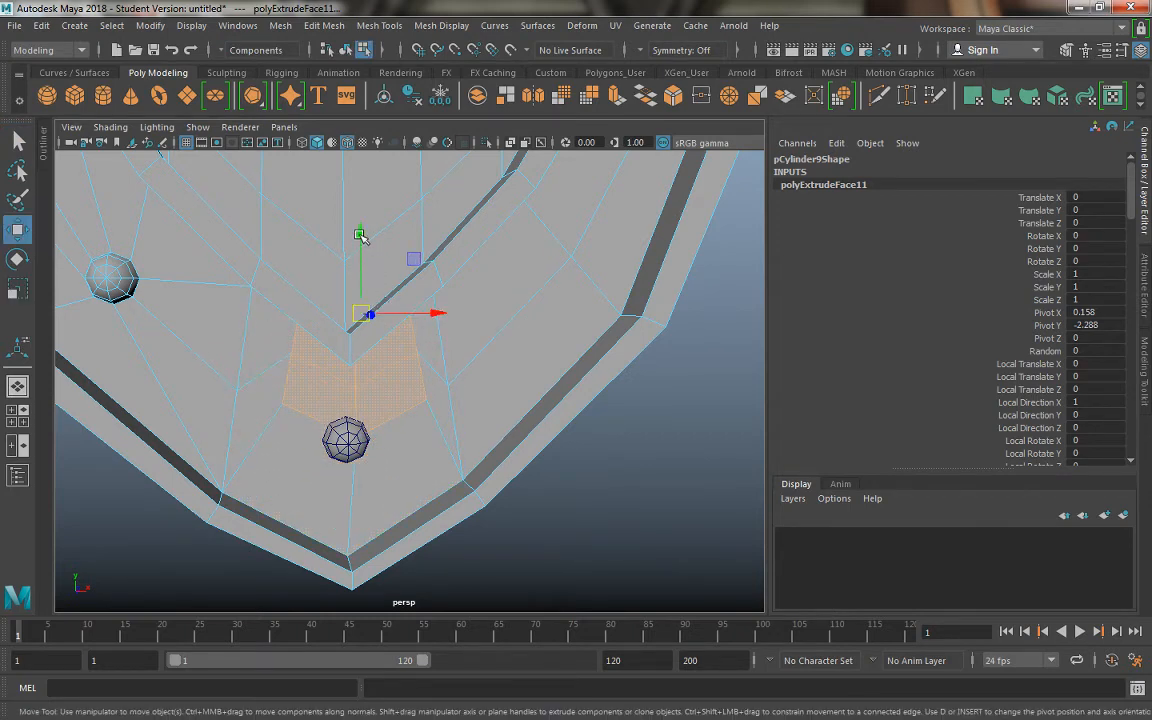
{"action": "left_click_drag", "start_coordinate": [360, 252], "coordinate": [360, 262]}
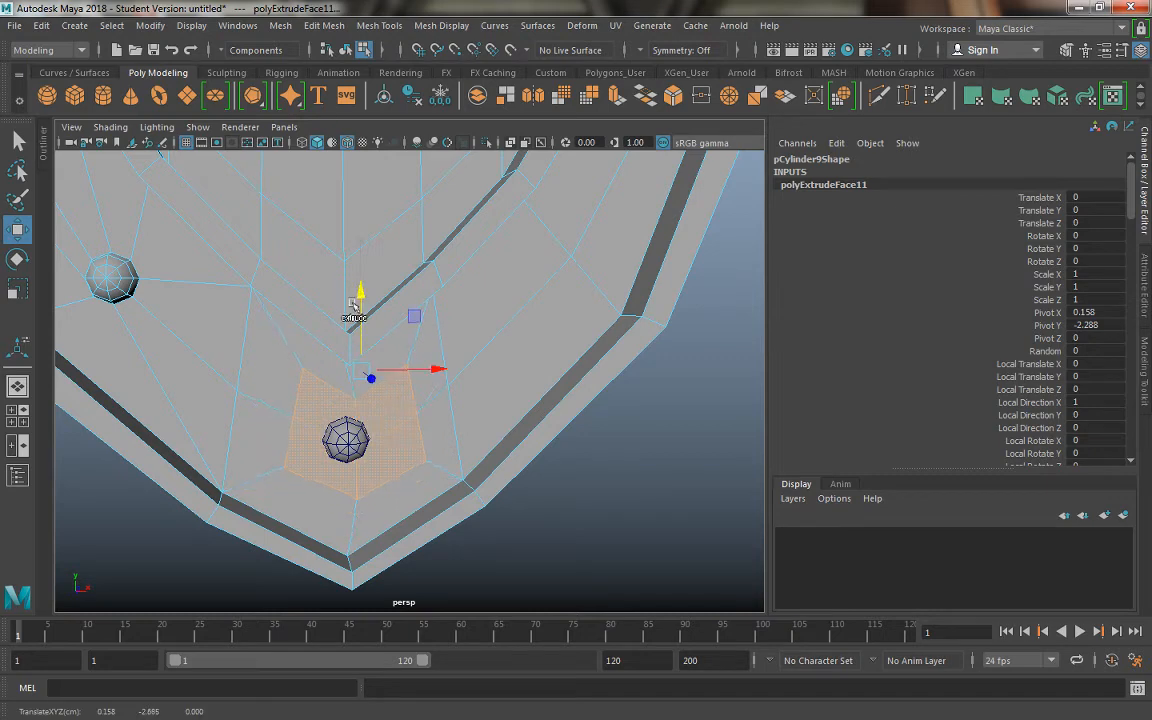
{"action": "key", "text": "Delete"}
{"action": "key", "text": "space"}
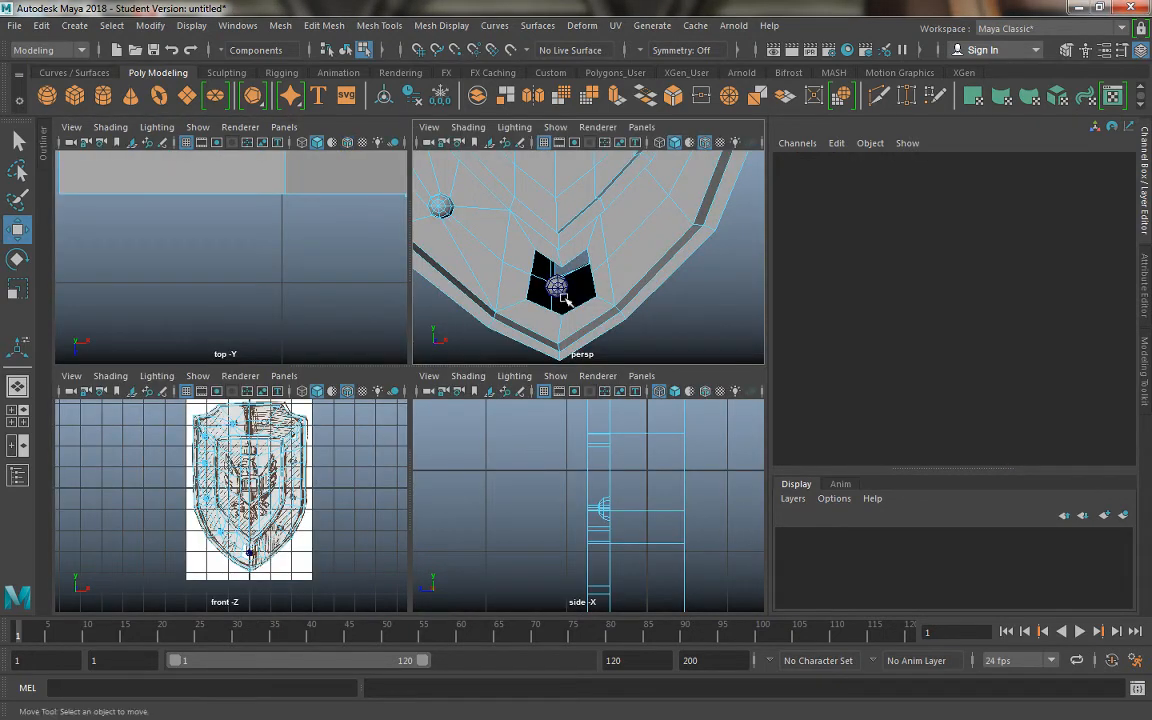
{"action": "left_click_drag", "start_coordinate": [545, 293], "coordinate": [712, 267], "text": "alt"}
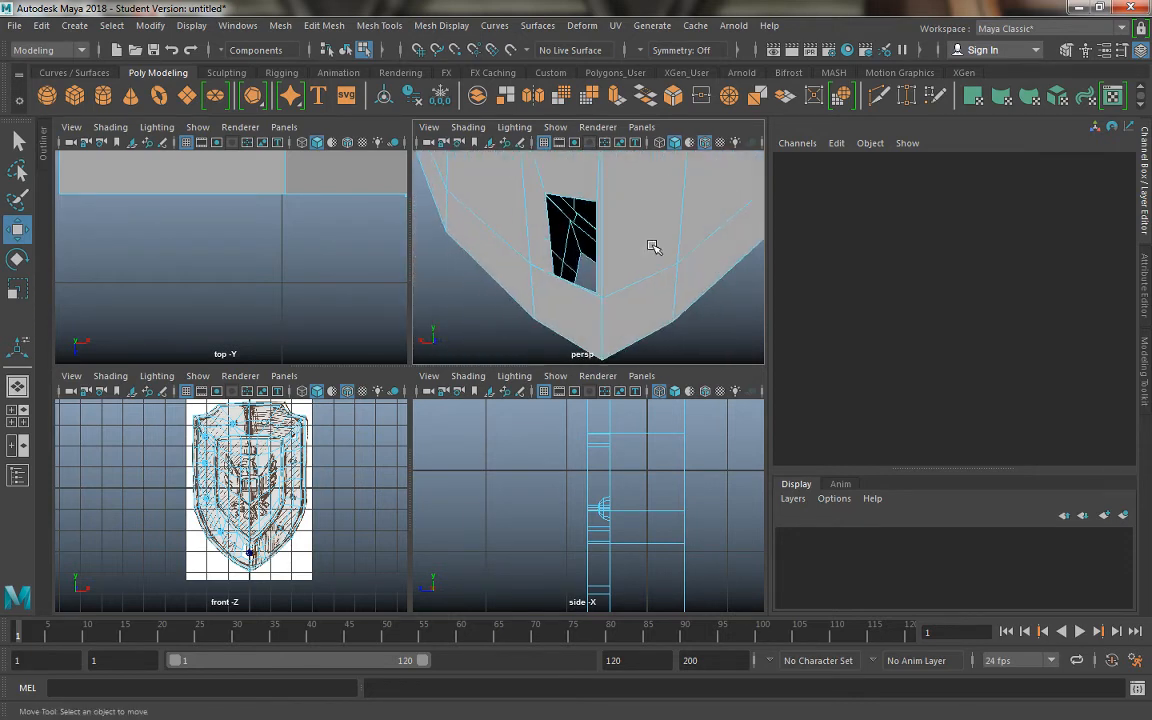
Undo the deletion, the extrusion and the face selection around the bottom rivet.
{"action": "key", "text": "ctrl+z"}
{"action": "key", "text": "ctrl+z"}
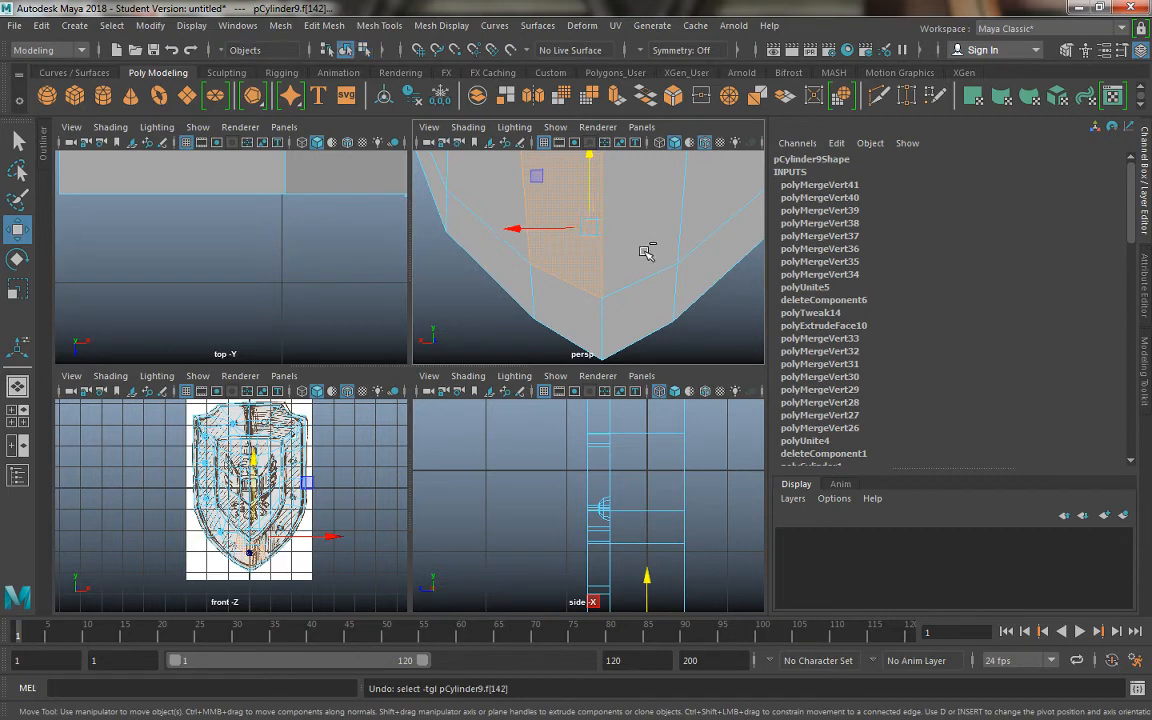
{"action": "key", "text": "ctrl+z"}
{"action": "key", "text": "ctrl+z"}
{"action": "key", "text": "ctrl+z"}
{"action": "key", "text": "ctrl+z"}
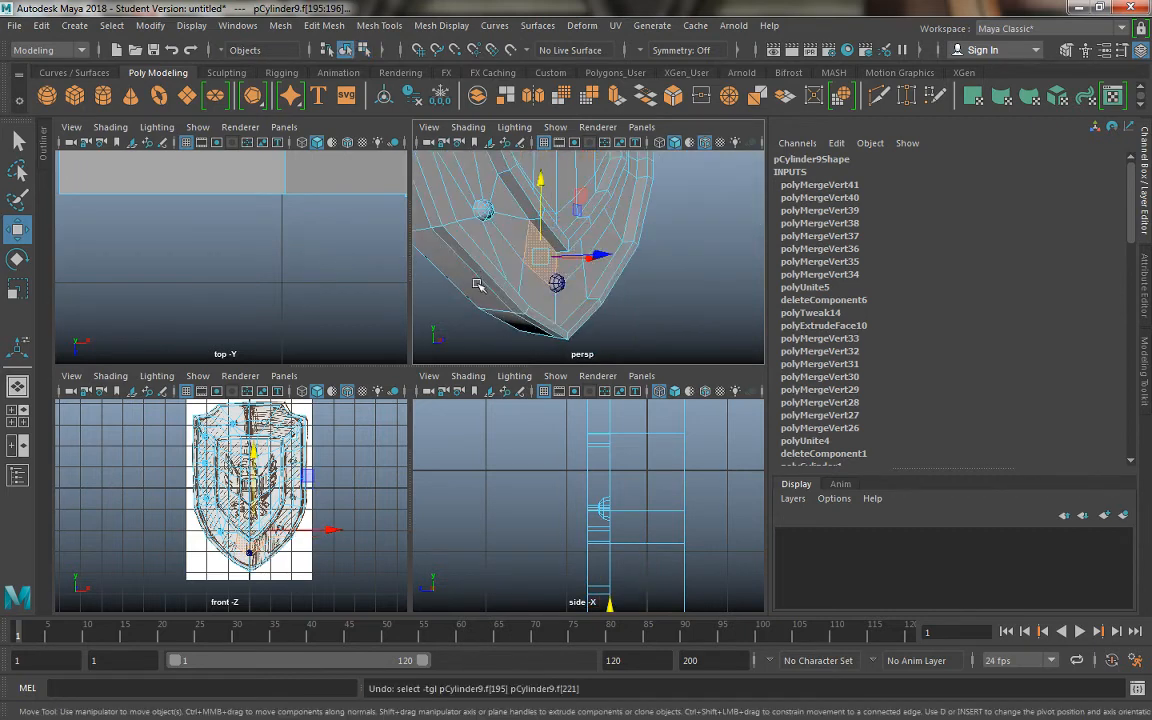
Select only the four front border faces around the bottom rivet and check that no back faces are included.
{"action": "left_click", "coordinate": [540, 290]}
{"action": "left_click", "coordinate": [545, 264], "text": "shift"}
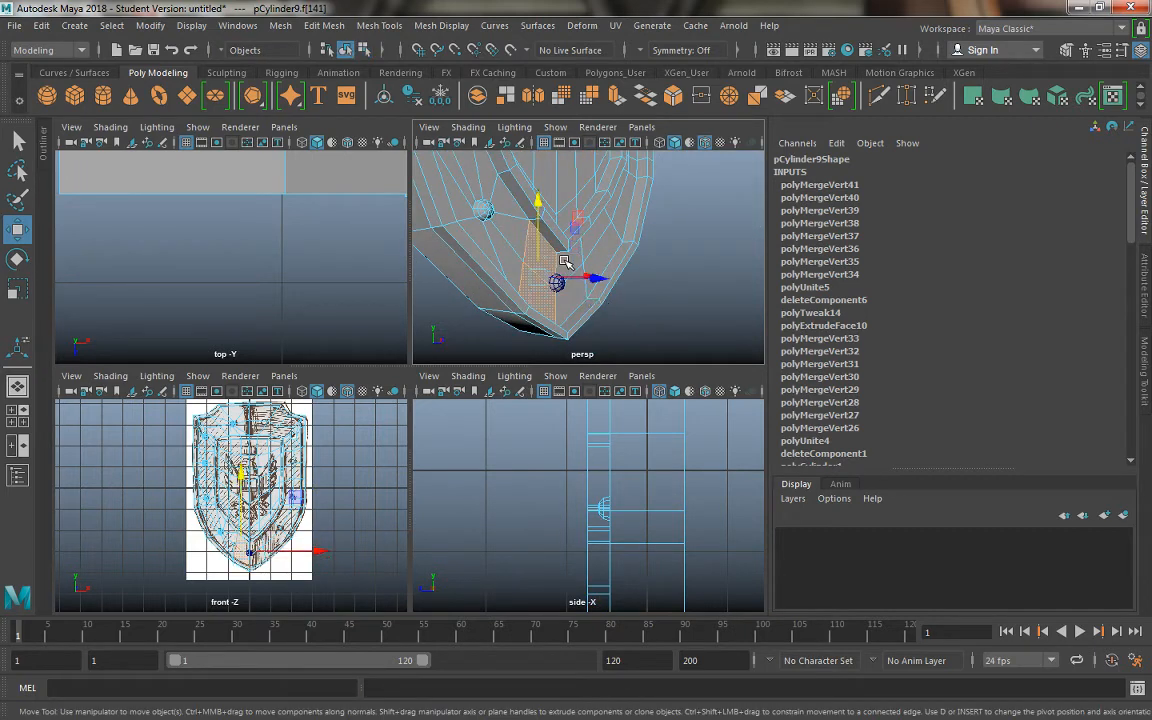
{"action": "left_click", "coordinate": [574, 264], "text": "shift"}
{"action": "left_click_drag", "start_coordinate": [495, 300], "coordinate": [652, 297], "text": "alt"}
{"action": "left_click", "coordinate": [507, 257], "text": "shift"}
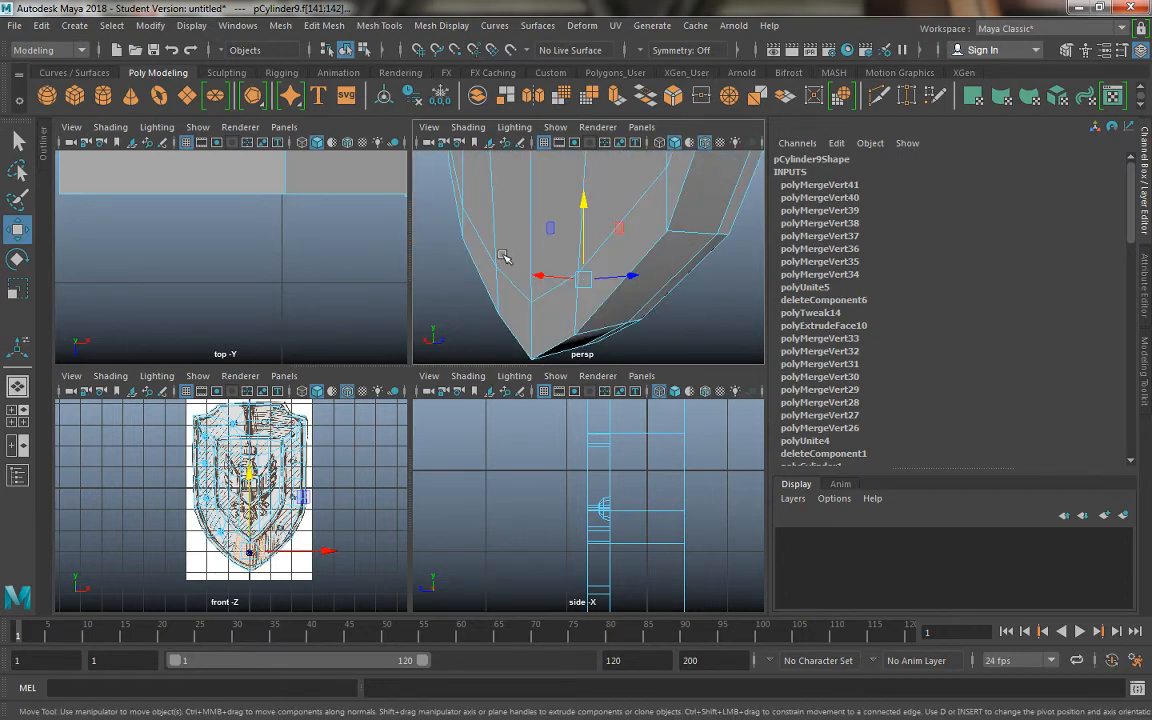
{"action": "left_click_drag", "start_coordinate": [507, 257], "coordinate": [352, 260], "text": "alt"}
{"action": "right_click_drag", "start_coordinate": [450, 275], "coordinate": [583, 313], "text": "alt"}
{"action": "left_click_drag", "start_coordinate": [585, 314], "coordinate": [515, 296], "text": "alt"}
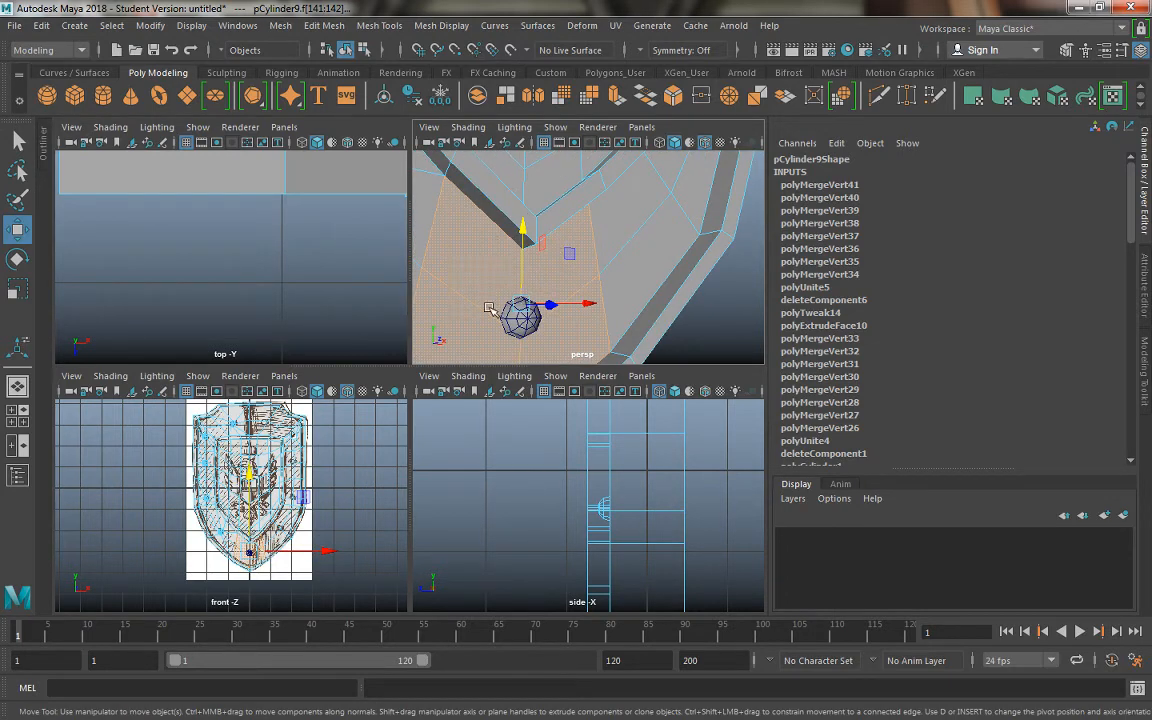
{"action": "left_click_drag", "start_coordinate": [498, 278], "coordinate": [566, 160], "text": "alt"}
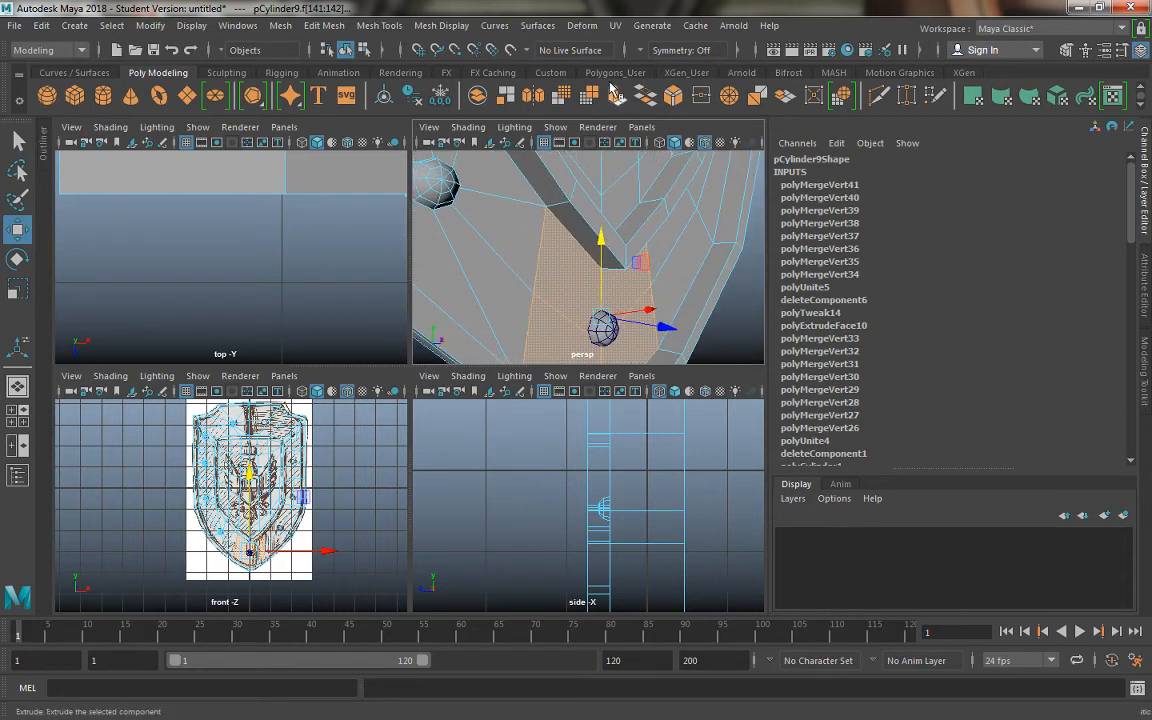
Extrude the selected faces, scale them inward around the bottom rivet and delete them to open a hole.
{"action": "key", "text": "ctrl+e"}
{"action": "left_click_drag", "start_coordinate": [679, 250], "coordinate": [615, 239], "text": "alt"}
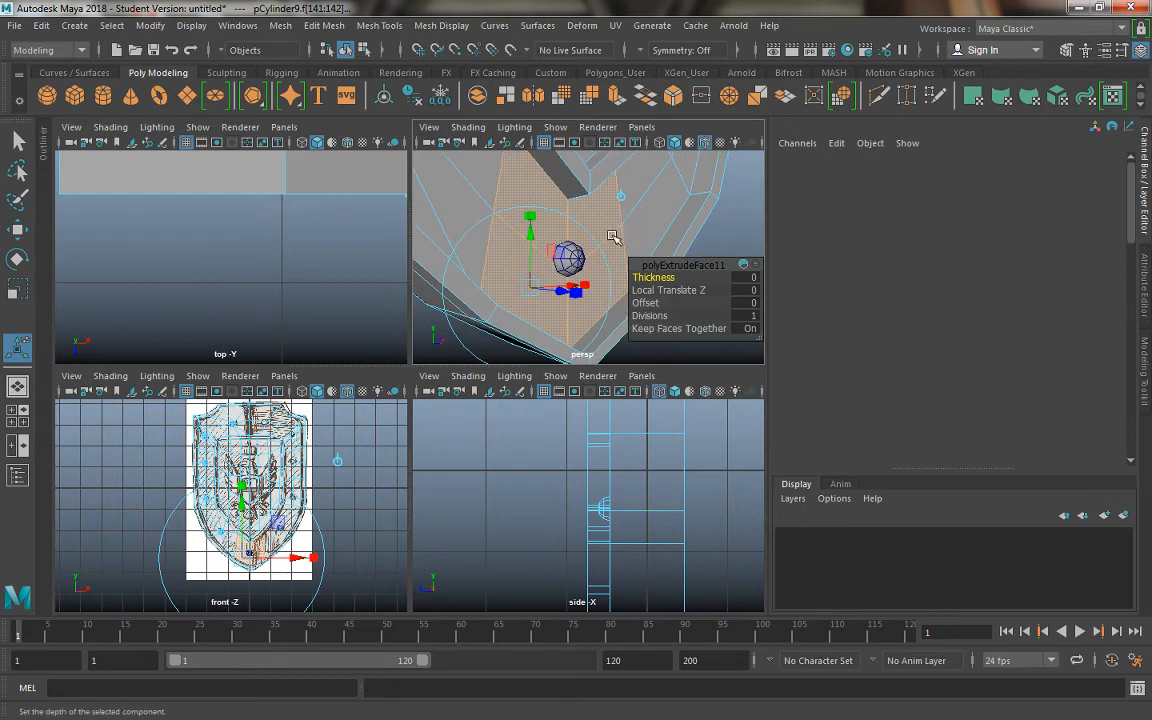
{"action": "key", "text": "r"}
{"action": "left_click_drag", "start_coordinate": [549, 269], "coordinate": [503, 264], "text": "alt"}
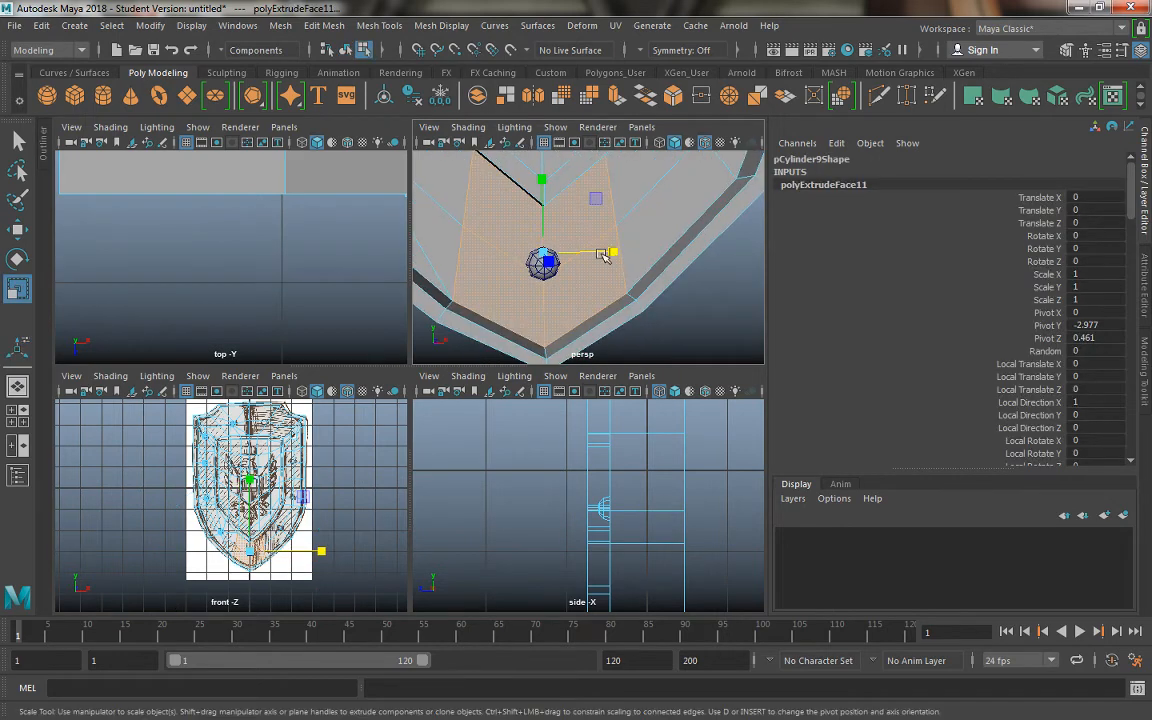
{"action": "left_click_drag", "start_coordinate": [606, 253], "coordinate": [607, 249]}
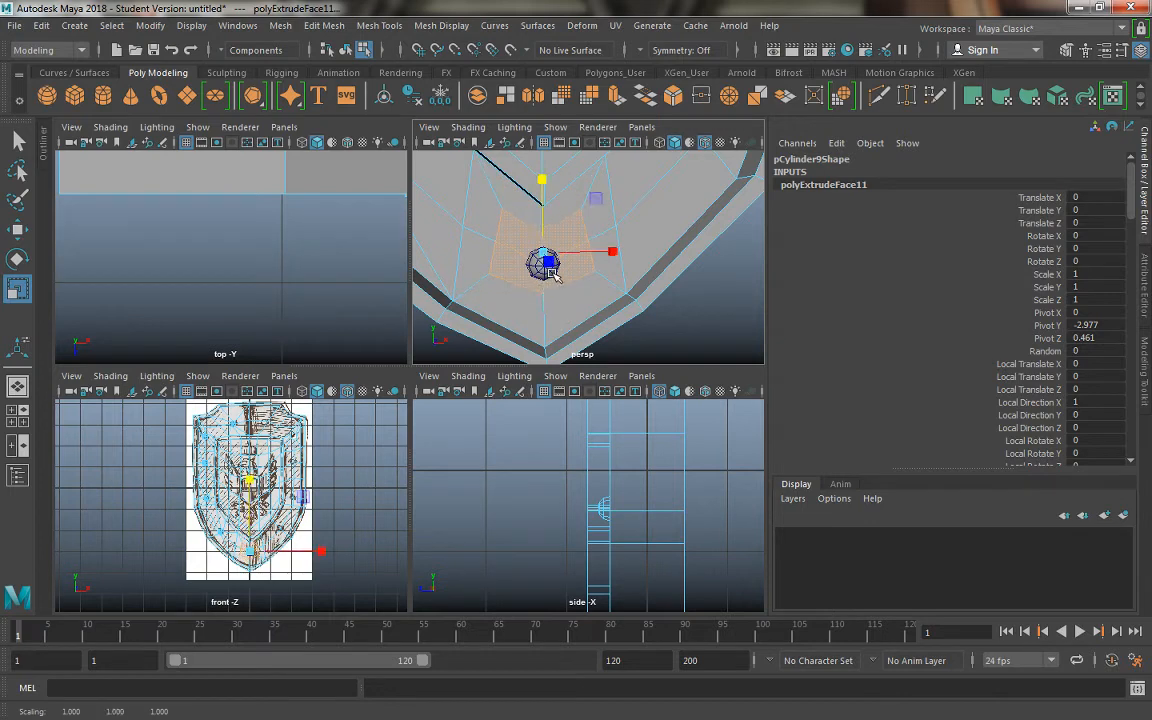
{"action": "key", "text": "Delete"}
Switch the shield to vertex editing, enlarge the perspective view and select the right side vertex of the bottom rivet's hole for moving.
{"action": "right_click_drag", "start_coordinate": [525, 213], "coordinate": [473, 191]}
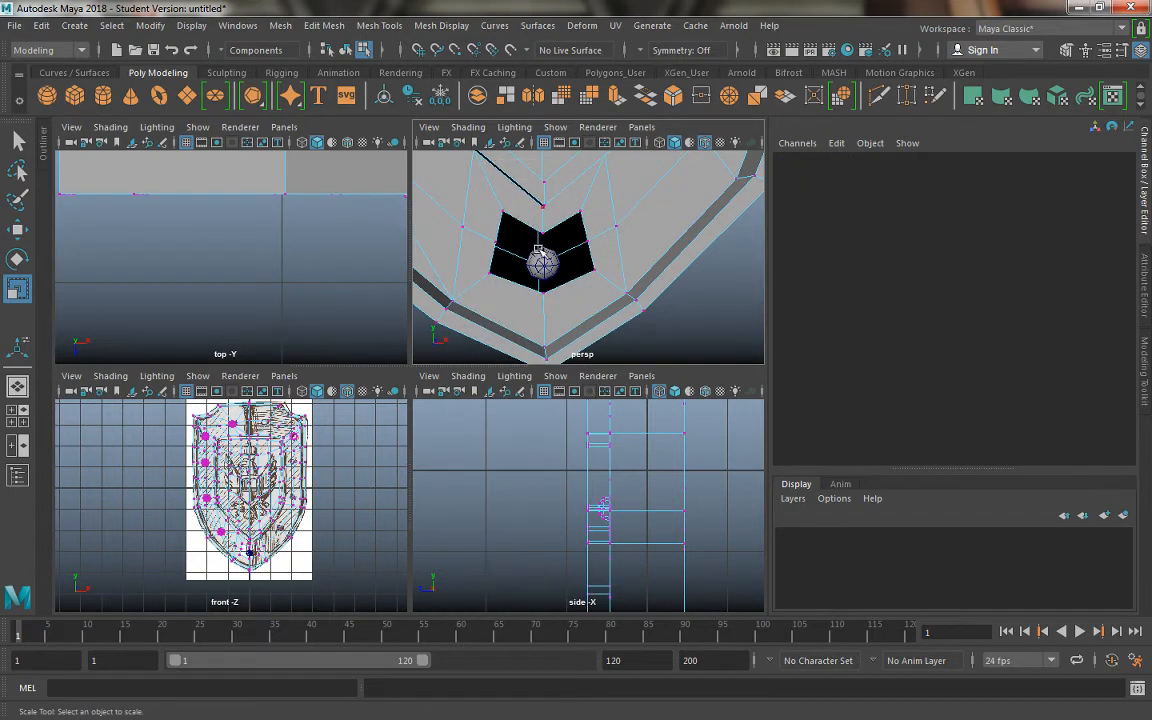
{"action": "right_click_drag", "start_coordinate": [538, 249], "coordinate": [580, 292], "text": "alt"}
{"action": "left_click", "coordinate": [601, 218]}
{"action": "key", "text": "space"}
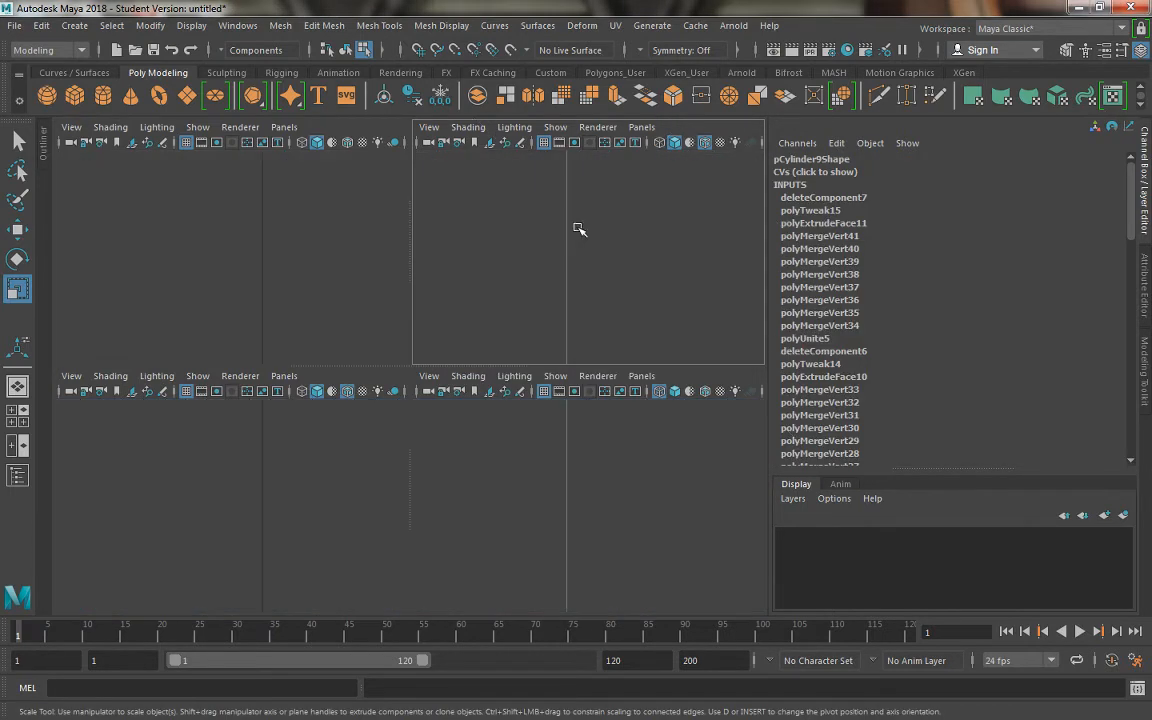
{"action": "middle_click_drag", "start_coordinate": [398, 282], "coordinate": [552, 300], "text": "alt"}
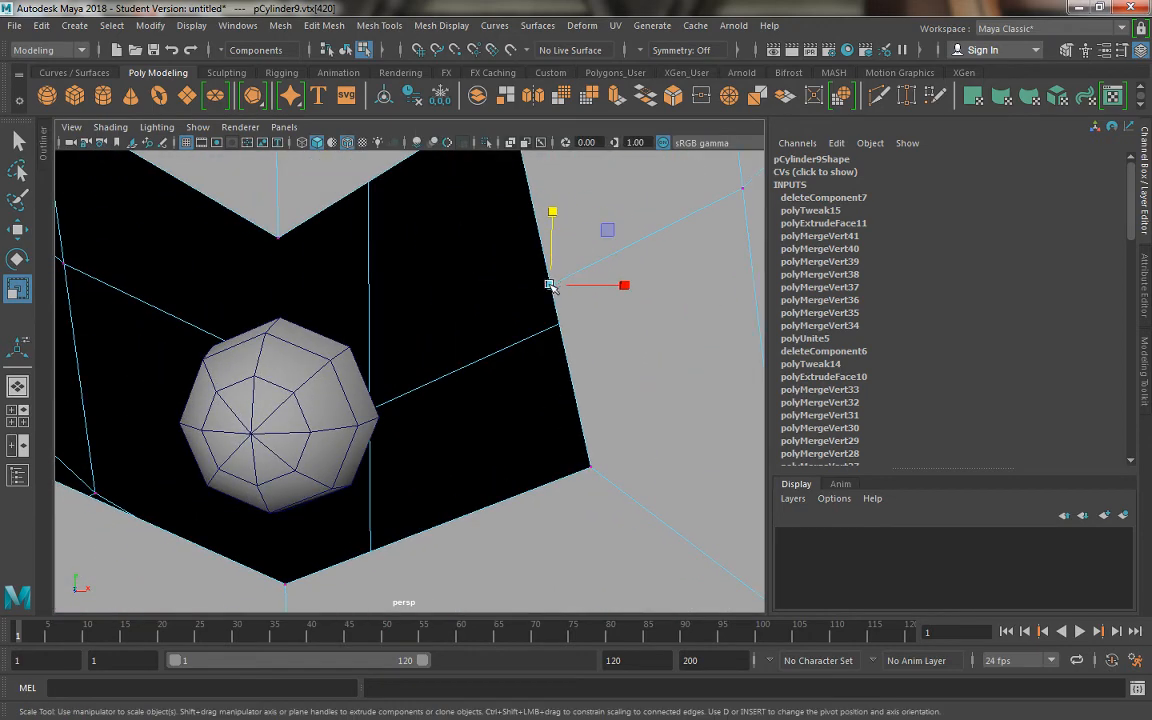
{"action": "key", "text": "w"}
Try to snap the hole's right side vertex onto the bottom rivet's outline, undoing the misplaced moves.
{"action": "left_click_drag", "start_coordinate": [549, 287], "coordinate": [561, 431]}
{"action": "key", "text": "ctrl+z"}
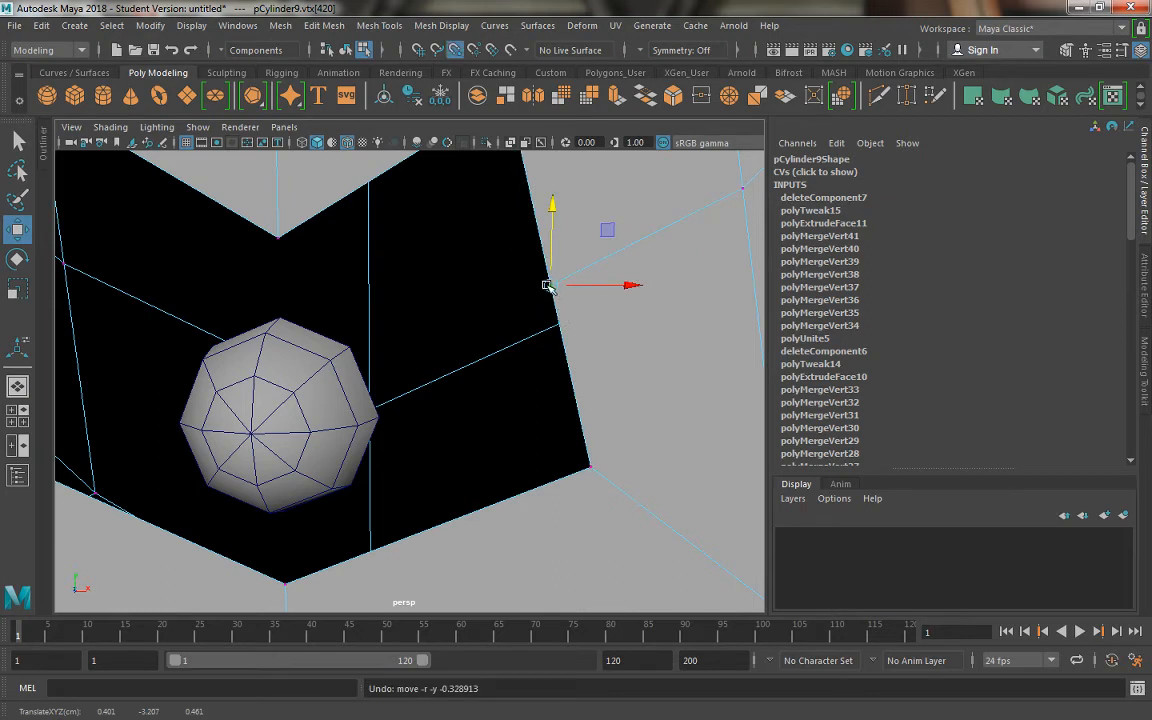
{"action": "left_click_drag", "start_coordinate": [549, 287], "coordinate": [362, 372]}
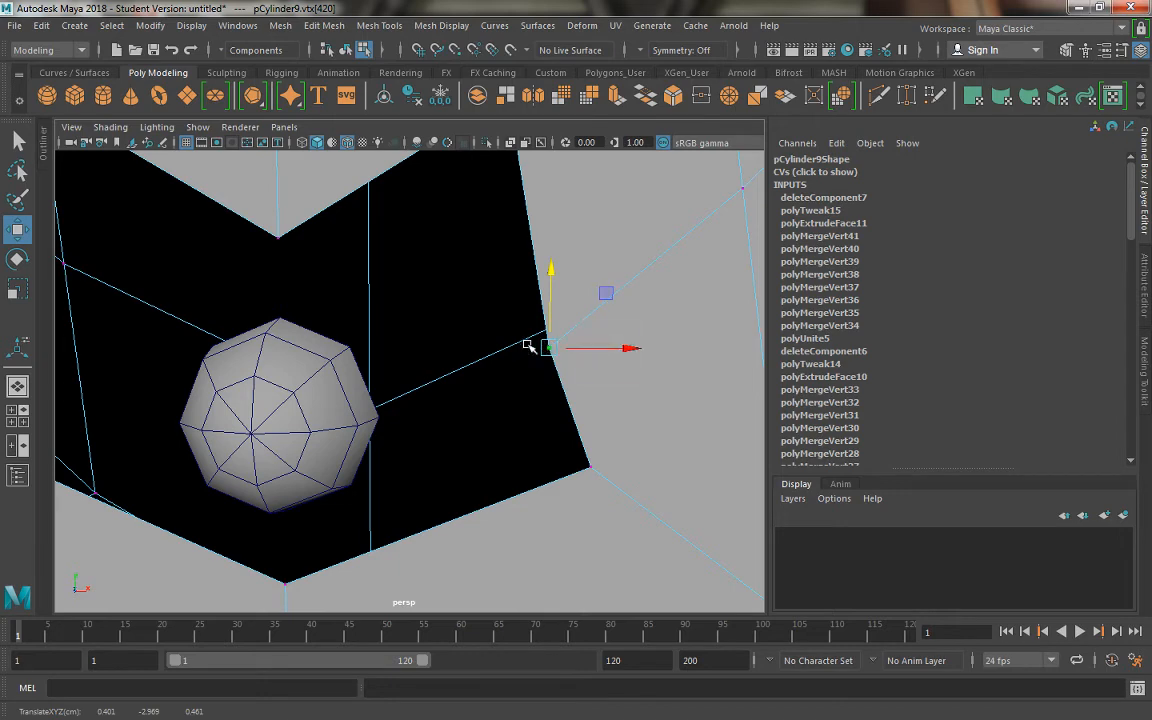
{"action": "left_click_drag", "start_coordinate": [446, 353], "coordinate": [291, 422], "text": "alt"}
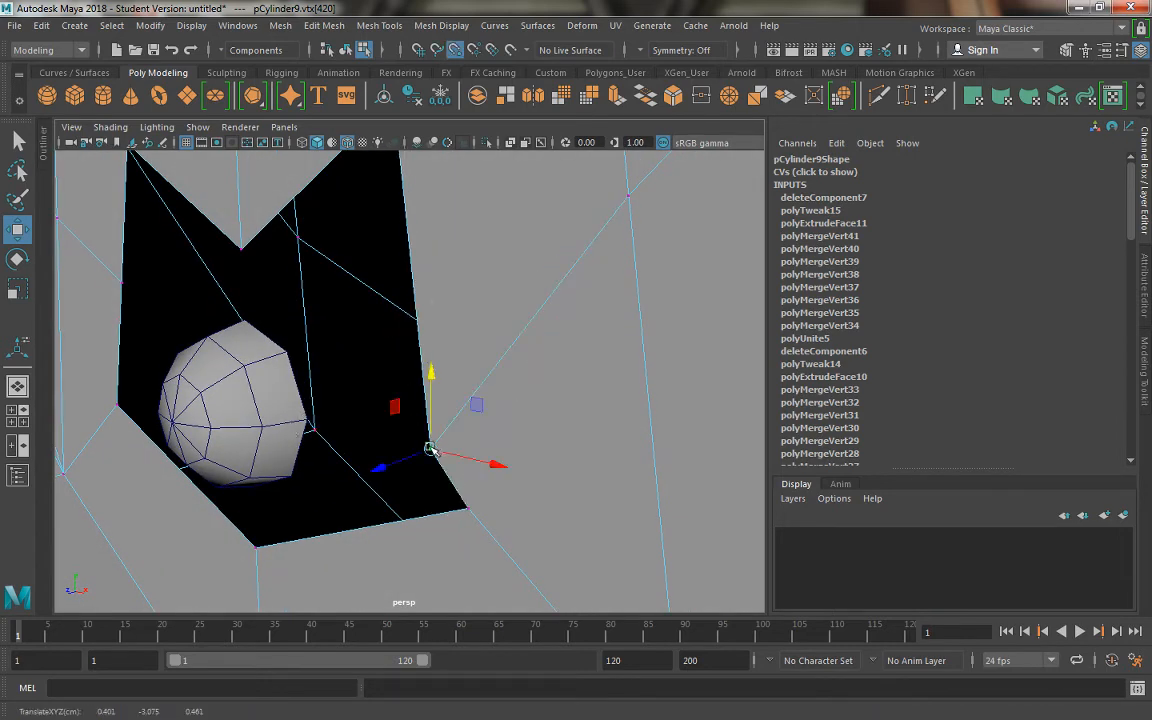
{"action": "left_click_drag", "start_coordinate": [430, 449], "coordinate": [356, 414]}
{"action": "key", "text": "ctrl+z"}
{"action": "left_click_drag", "start_coordinate": [464, 370], "coordinate": [492, 370], "text": "alt"}
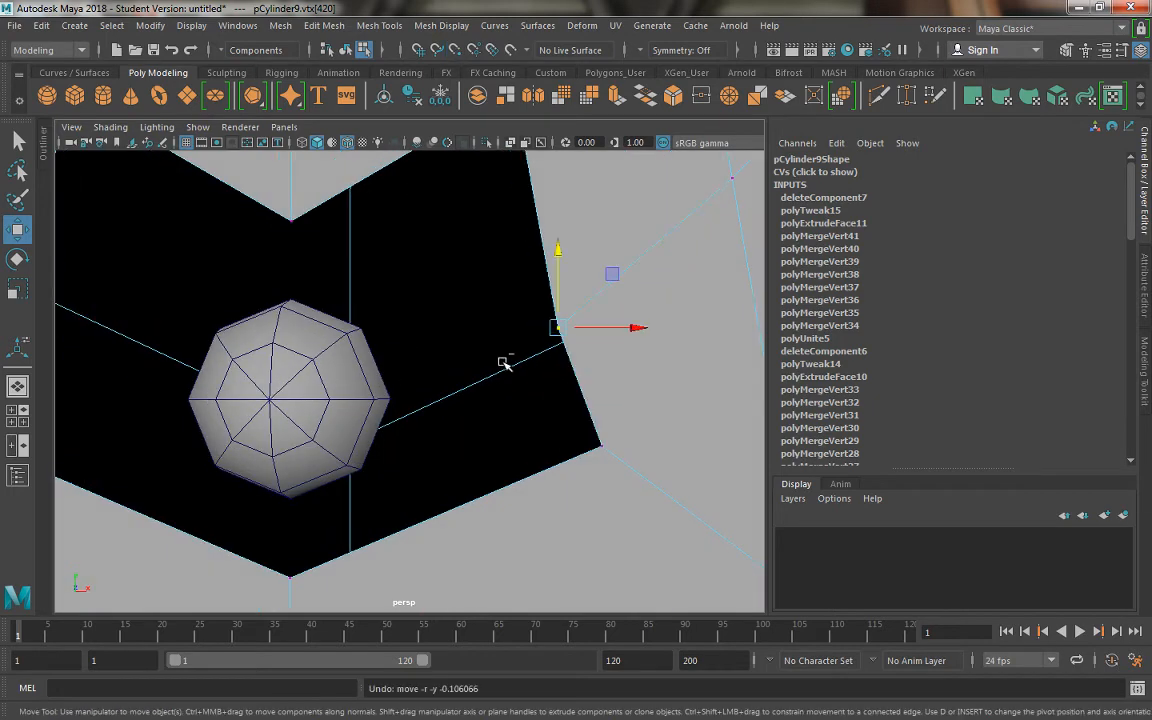
Snap the hole's top middle, upper right and upper left vertices onto the matching corners of the bottom rivet's outline.
{"action": "scroll", "coordinate": [469, 312], "scroll_direction": "down", "scroll_amount": 2}
{"action": "middle_click_drag", "start_coordinate": [469, 312], "coordinate": [507, 373], "text": "alt"}
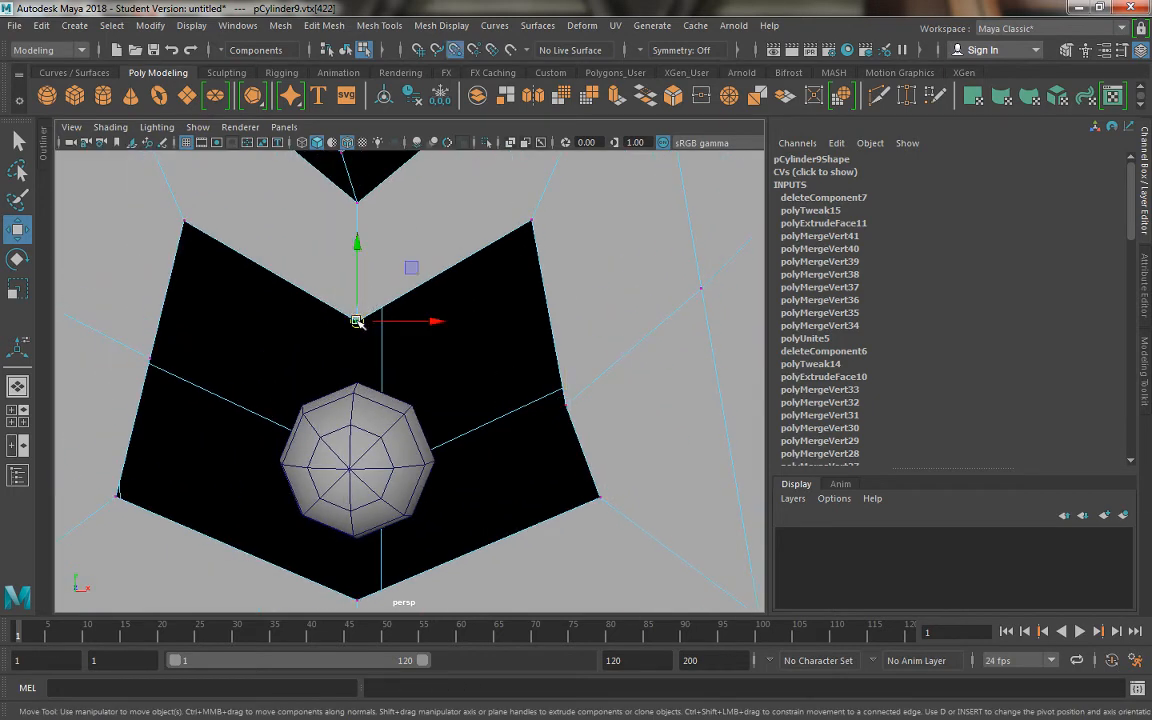
{"action": "left_click_drag", "start_coordinate": [357, 321], "coordinate": [353, 373]}
{"action": "left_click", "coordinate": [553, 219]}
{"action": "key", "text": "v"}
{"action": "left_click_drag", "start_coordinate": [534, 221], "coordinate": [428, 356]}
{"action": "left_click", "coordinate": [184, 220]}
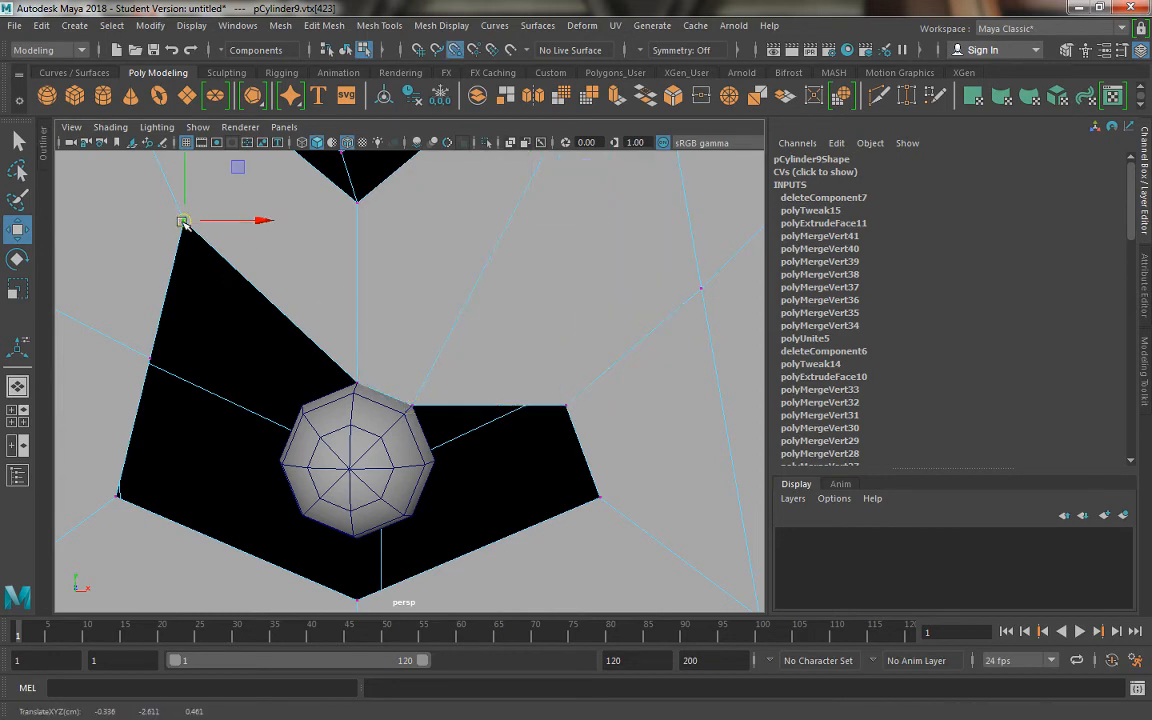
{"action": "key", "text": "v"}
{"action": "left_click_drag", "start_coordinate": [184, 220], "coordinate": [286, 371]}
Snap the hole's left and lower left vertices onto the matching corners of the bottom rivet.
{"action": "left_click", "coordinate": [149, 356]}
{"action": "left_click_drag", "start_coordinate": [149, 356], "coordinate": [369, 449], "text": "alt"}
{"action": "left_click", "coordinate": [273, 581]}
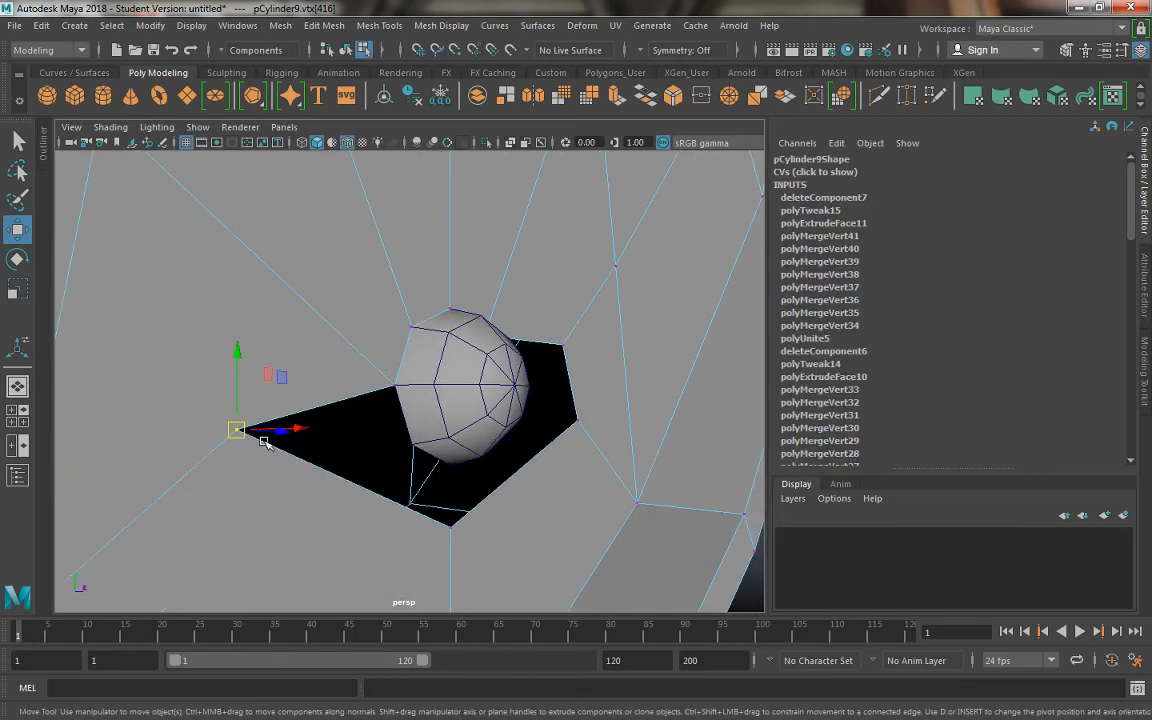
{"action": "left_click_drag", "start_coordinate": [239, 430], "coordinate": [409, 446]}
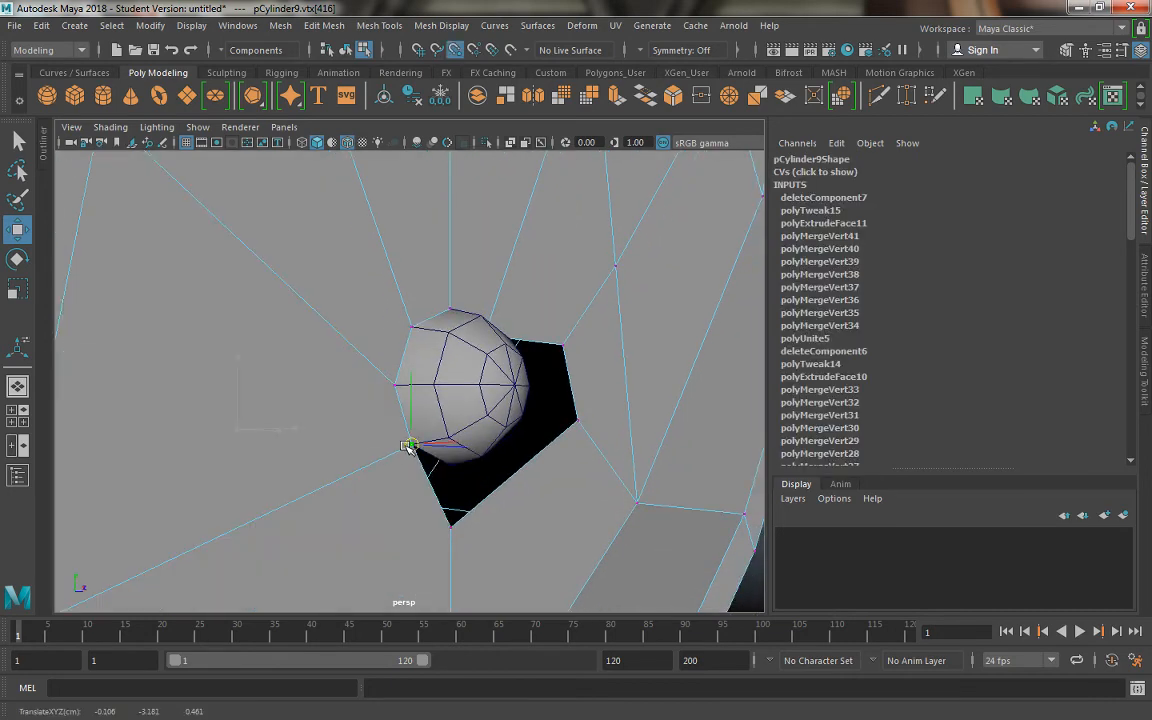
Snap the hole's bottom, lower right and right vertices onto the rivet's outline to close the remaining gap.
{"action": "left_click", "coordinate": [450, 527]}
{"action": "left_click_drag", "start_coordinate": [393, 508], "coordinate": [388, 450], "text": "alt"}
{"action": "key", "text": "v"}
{"action": "left_click_drag", "start_coordinate": [514, 450], "coordinate": [544, 433], "text": "alt"}
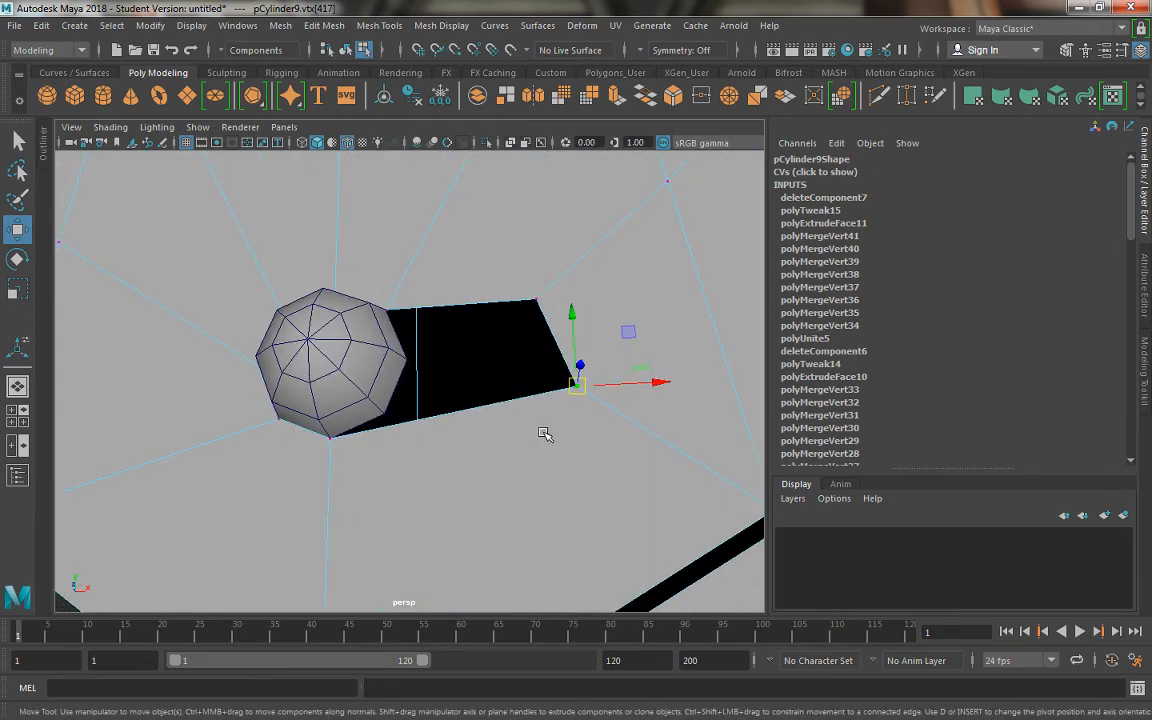
{"action": "left_click_drag", "start_coordinate": [578, 390], "coordinate": [404, 419]}
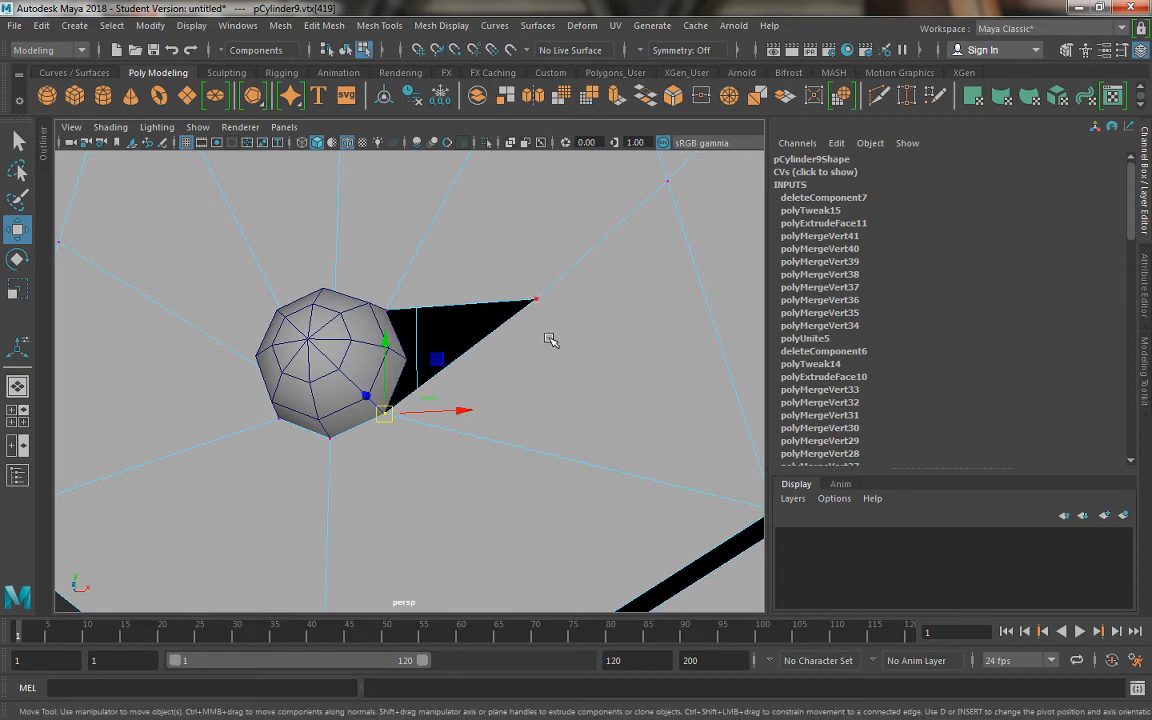
{"action": "left_click_drag", "start_coordinate": [536, 303], "coordinate": [445, 335]}
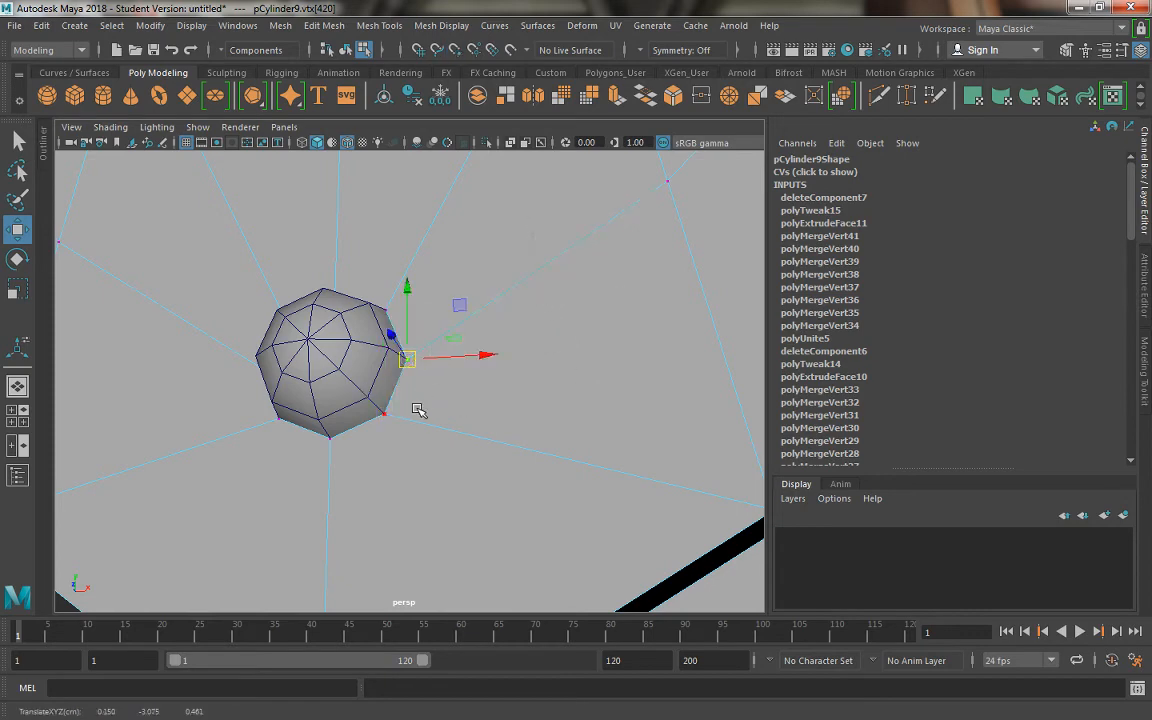
Return to object selection, select the shield and the bottom rivet, and combine them into one mesh.
{"action": "left_click_drag", "start_coordinate": [418, 410], "coordinate": [334, 298], "text": "alt"}
{"action": "right_click_drag", "start_coordinate": [335, 243], "coordinate": [410, 222]}
{"action": "left_click_drag", "start_coordinate": [340, 378], "coordinate": [382, 385], "text": "alt"}
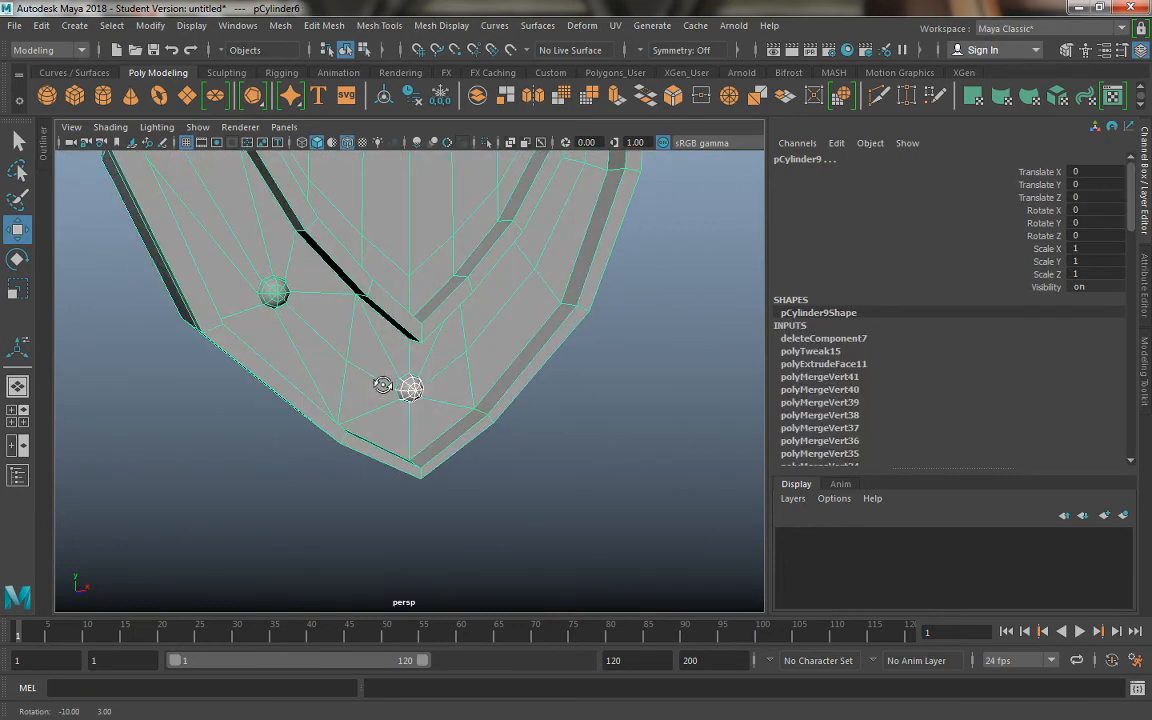
{"action": "left_click", "coordinate": [430, 92]}
From inside the shield, select the overlapping vertices at one upper corner of the bottom rivet's outline and merge them.
{"action": "left_click_drag", "start_coordinate": [285, 447], "coordinate": [361, 418], "text": "alt"}
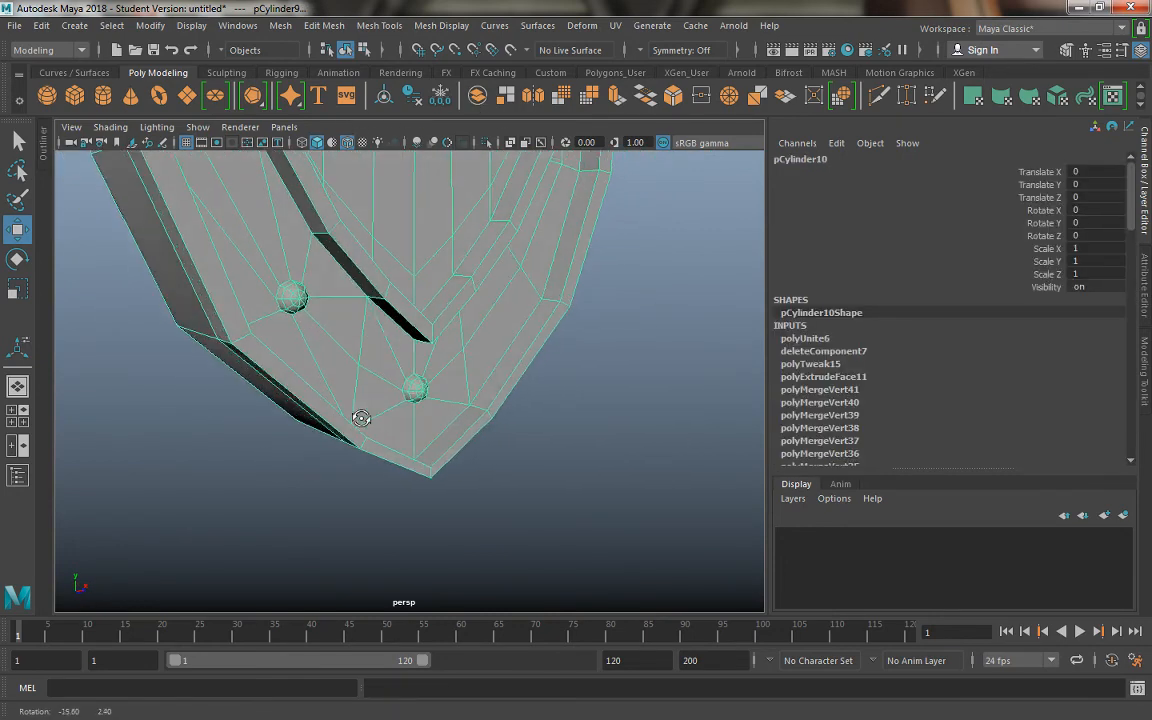
{"action": "right_click_drag", "start_coordinate": [361, 418], "coordinate": [469, 508], "text": "alt"}
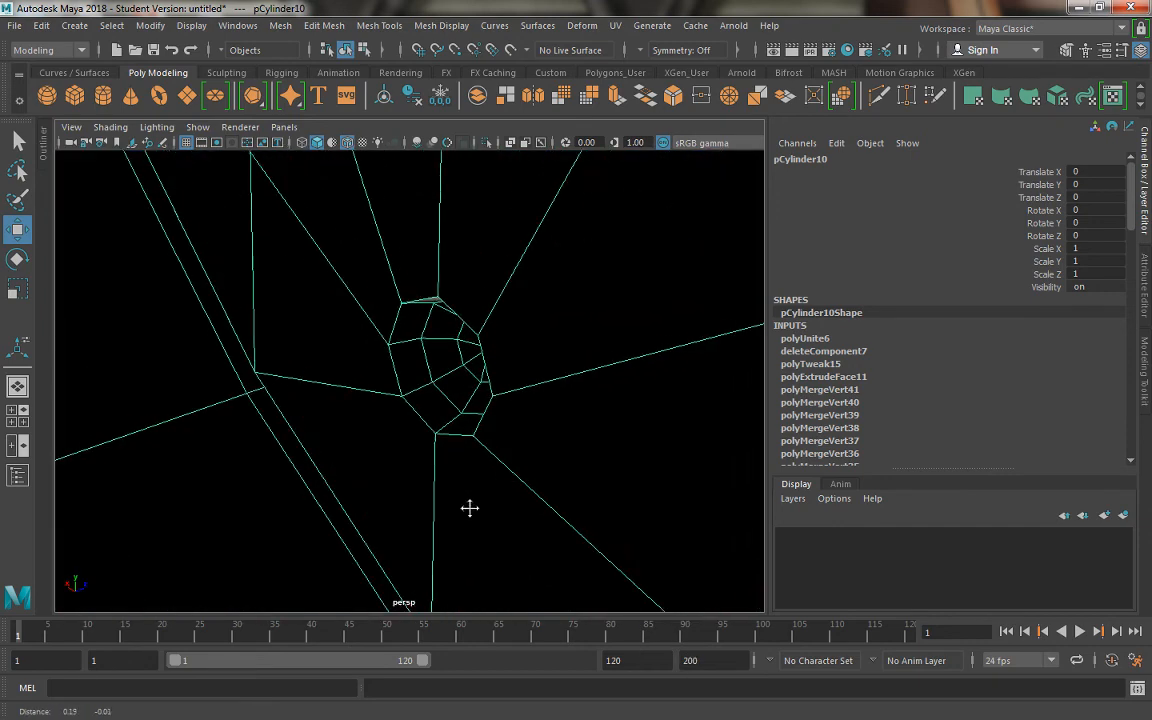
{"action": "right_click_drag", "start_coordinate": [400, 232], "coordinate": [342, 242]}
{"action": "left_click", "coordinate": [336, 225]}
{"action": "left_click_drag", "start_coordinate": [336, 222], "coordinate": [371, 218], "text": "alt"}
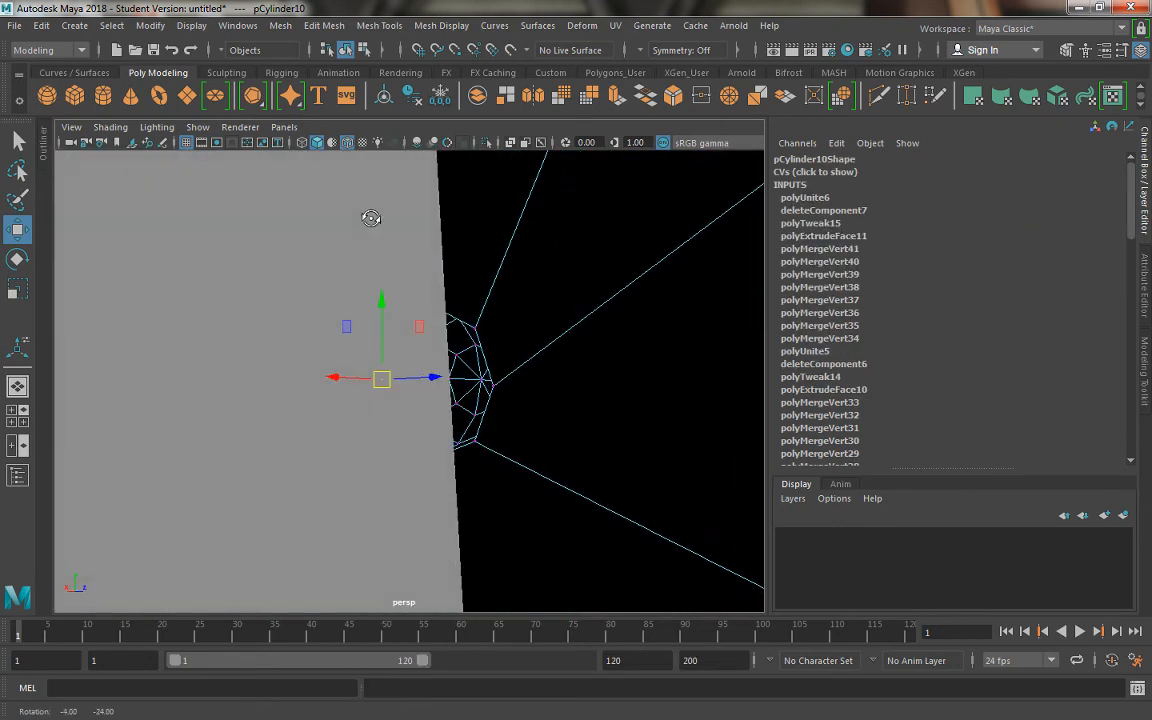
{"action": "right_click_drag", "start_coordinate": [371, 218], "coordinate": [420, 355], "text": "alt"}
{"action": "left_click", "coordinate": [378, 273]}
{"action": "left_click_drag", "start_coordinate": [364, 276], "coordinate": [405, 325]}
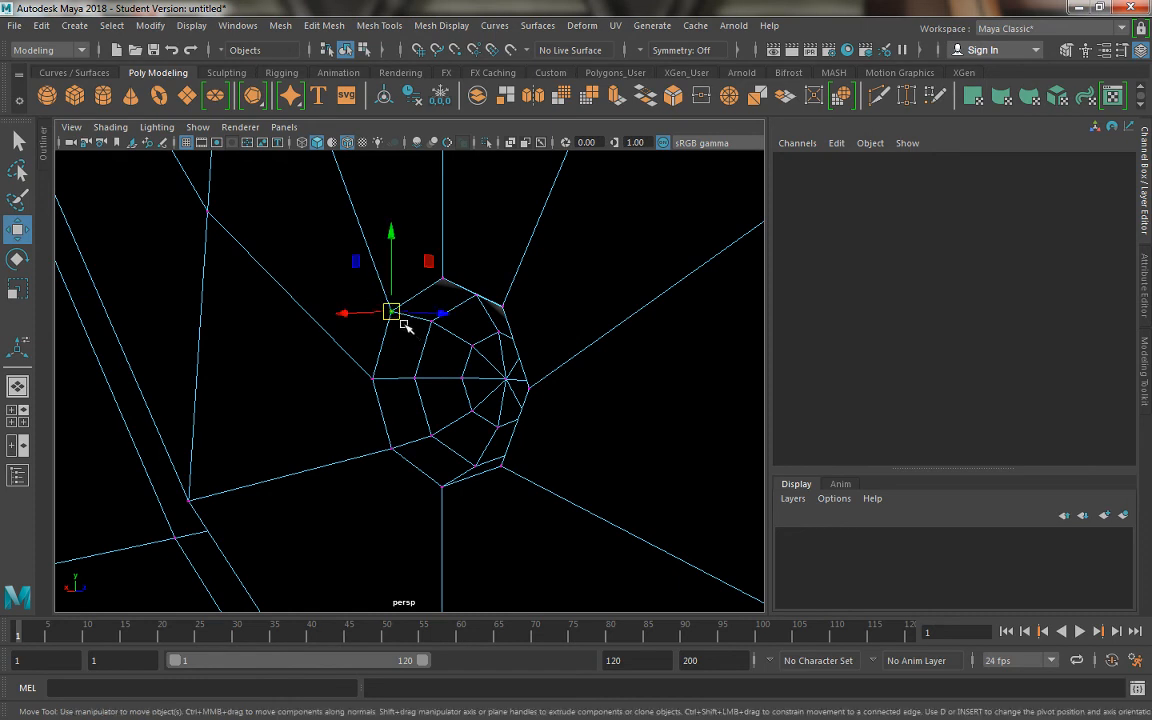
{"action": "right_click_drag", "start_coordinate": [423, 325], "coordinate": [488, 208], "text": "shift"}
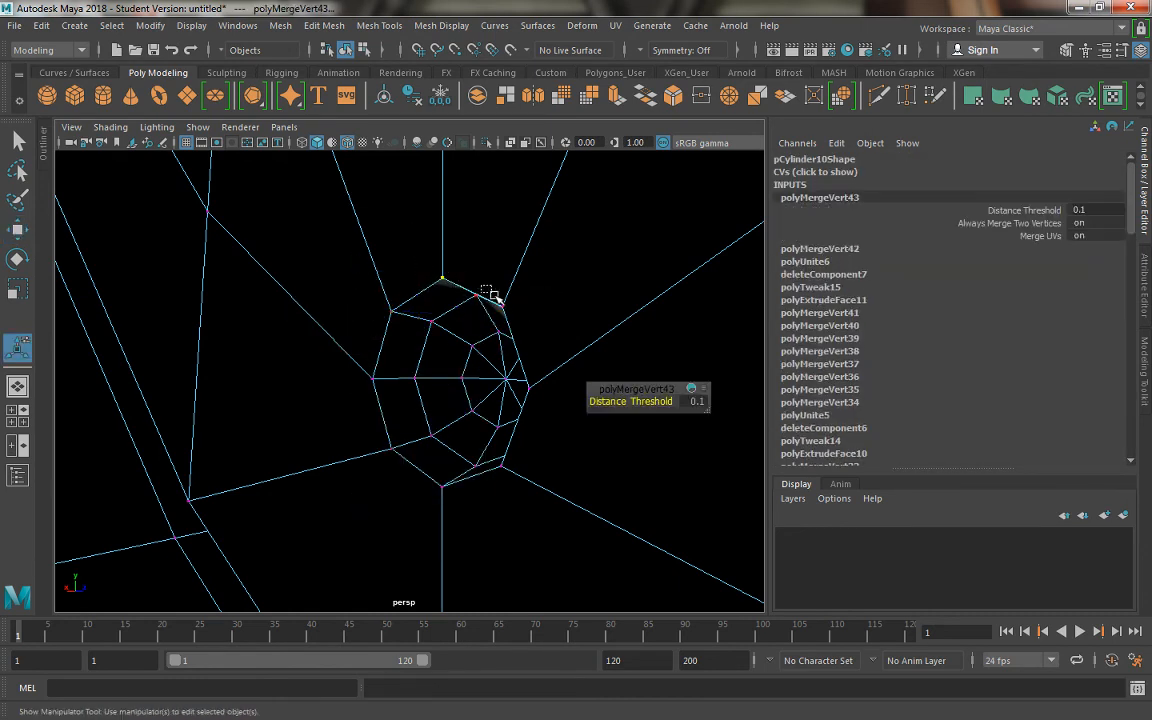
Repeat the vertex merge at each remaining corner around the bottom rivet's outline.
{"action": "left_click", "coordinate": [505, 292]}
{"action": "left_click_drag", "start_coordinate": [514, 290], "coordinate": [477, 432], "text": "alt"}
{"action": "key", "text": "g"}
{"action": "key", "text": "g"}
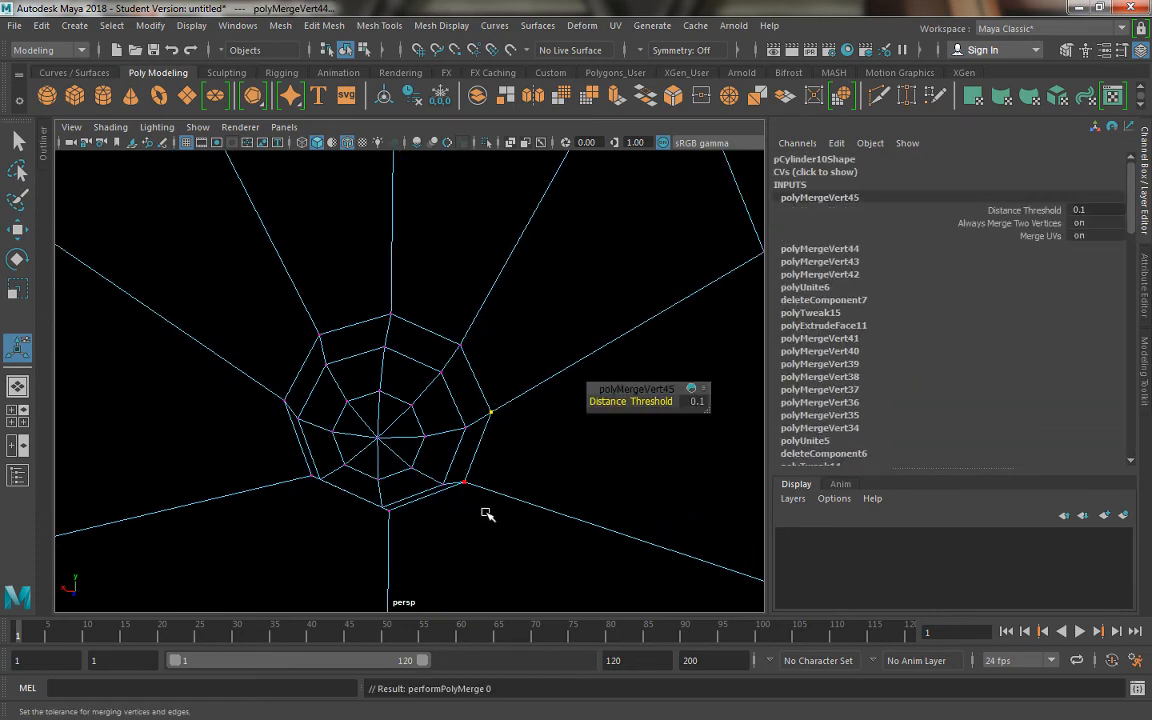
{"action": "left_click_drag", "start_coordinate": [486, 514], "coordinate": [487, 502], "text": "alt"}
{"action": "left_click_drag", "start_coordinate": [427, 445], "coordinate": [426, 444]}
{"action": "key", "text": "g"}
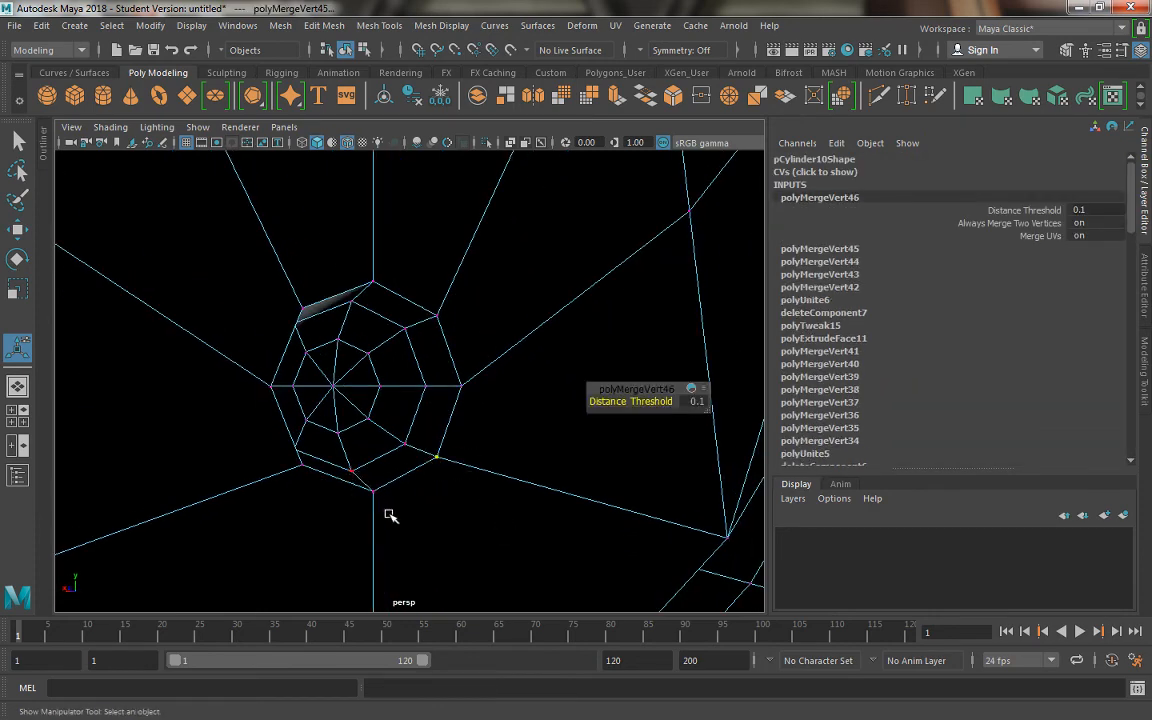
{"action": "key", "text": "g"}
{"action": "left_click_drag", "start_coordinate": [389, 514], "coordinate": [330, 410]}
{"action": "key", "text": "g"}
{"action": "key", "text": "g"}
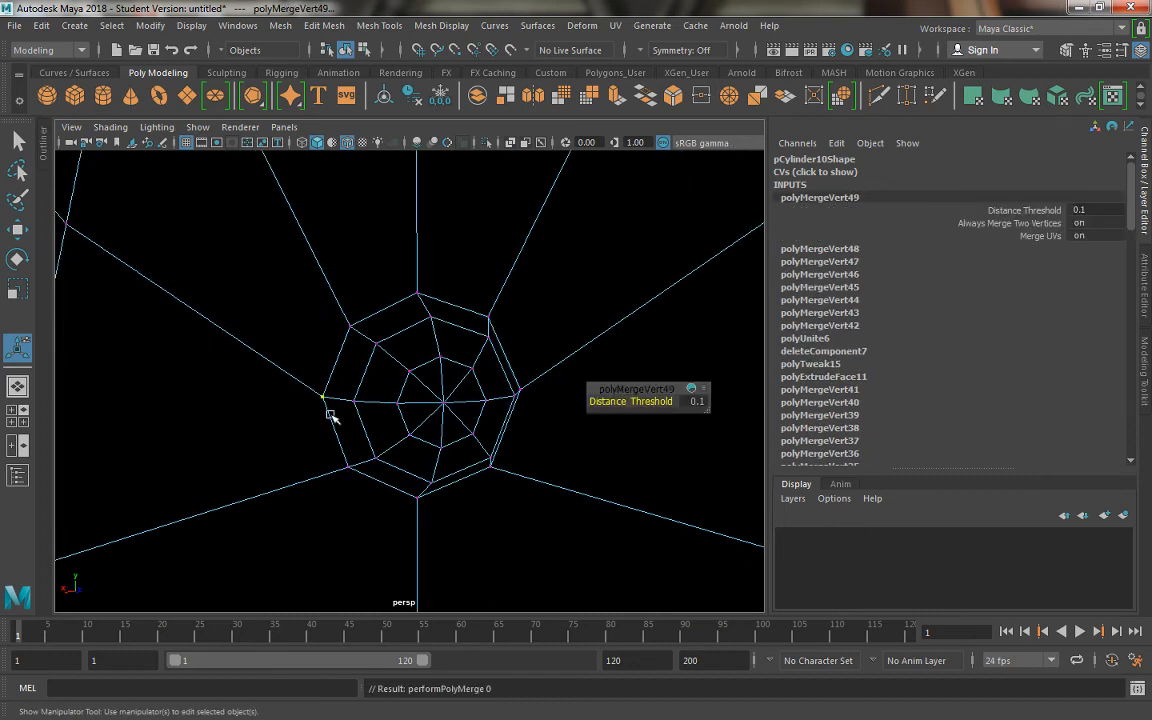
Preview the combined shield smoothed in object selection and examine the joined rivets and border from several angles.
{"action": "key", "text": "3"}
{"action": "left_click_drag", "start_coordinate": [251, 402], "coordinate": [373, 440], "text": "alt"}
{"action": "scroll", "coordinate": [404, 311], "scroll_direction": "down", "scroll_amount": 10}
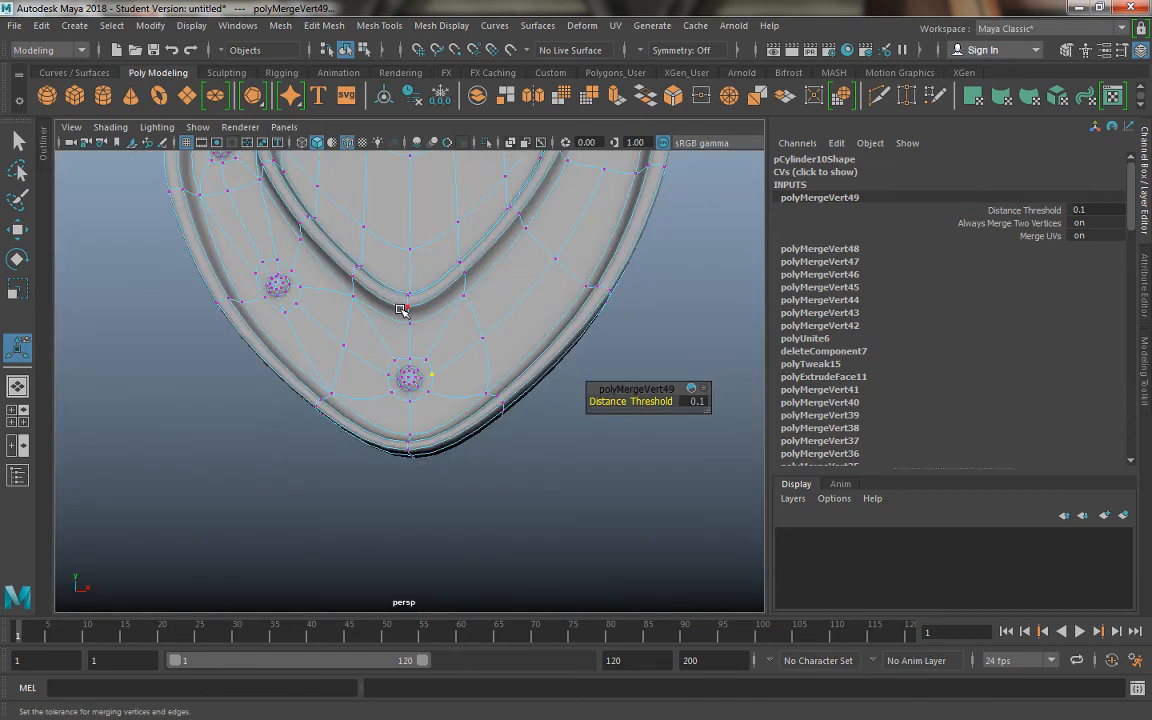
{"action": "right_click_drag", "start_coordinate": [399, 242], "coordinate": [478, 219]}
{"action": "key", "text": "q"}
{"action": "scroll", "coordinate": [491, 360], "scroll_direction": "down", "scroll_amount": 8}
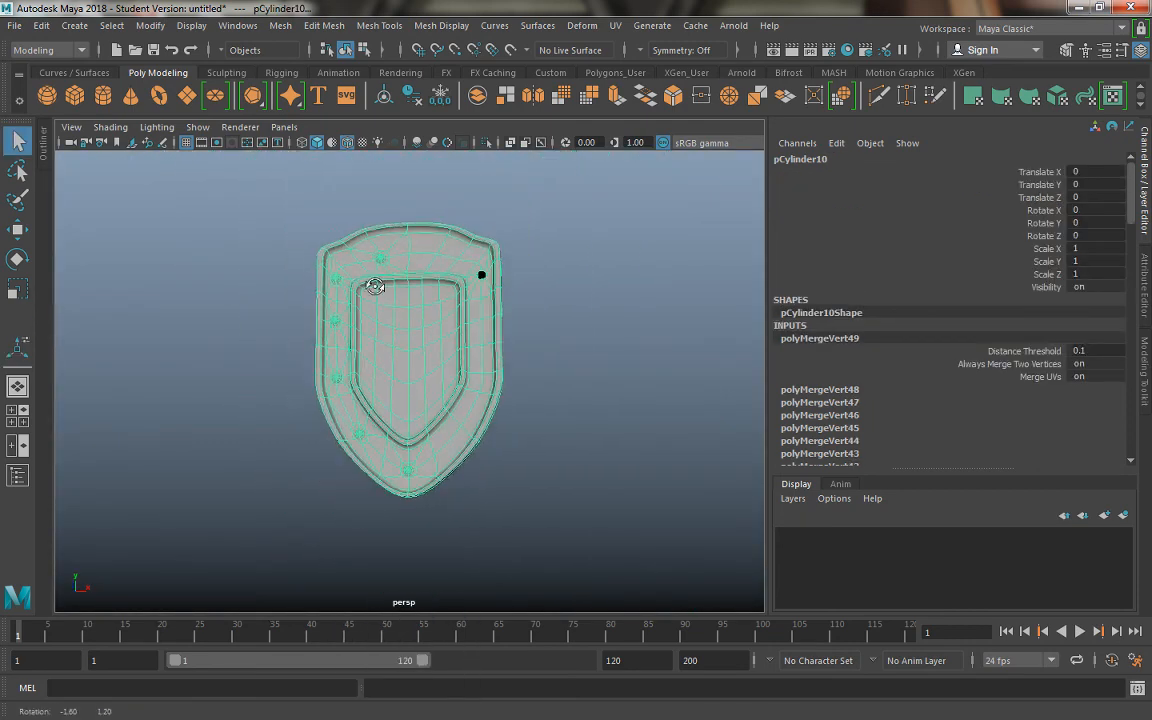
{"action": "left_click_drag", "start_coordinate": [424, 310], "coordinate": [275, 339], "text": "alt"}
{"action": "left_click_drag", "start_coordinate": [176, 333], "coordinate": [394, 328], "text": "alt"}
Return the shield to unsmoothed display and select it as a whole object, facing its front.
{"action": "right_click_drag", "start_coordinate": [424, 283], "coordinate": [427, 279]}
{"action": "left_click_drag", "start_coordinate": [429, 278], "coordinate": [402, 304], "text": "alt"}
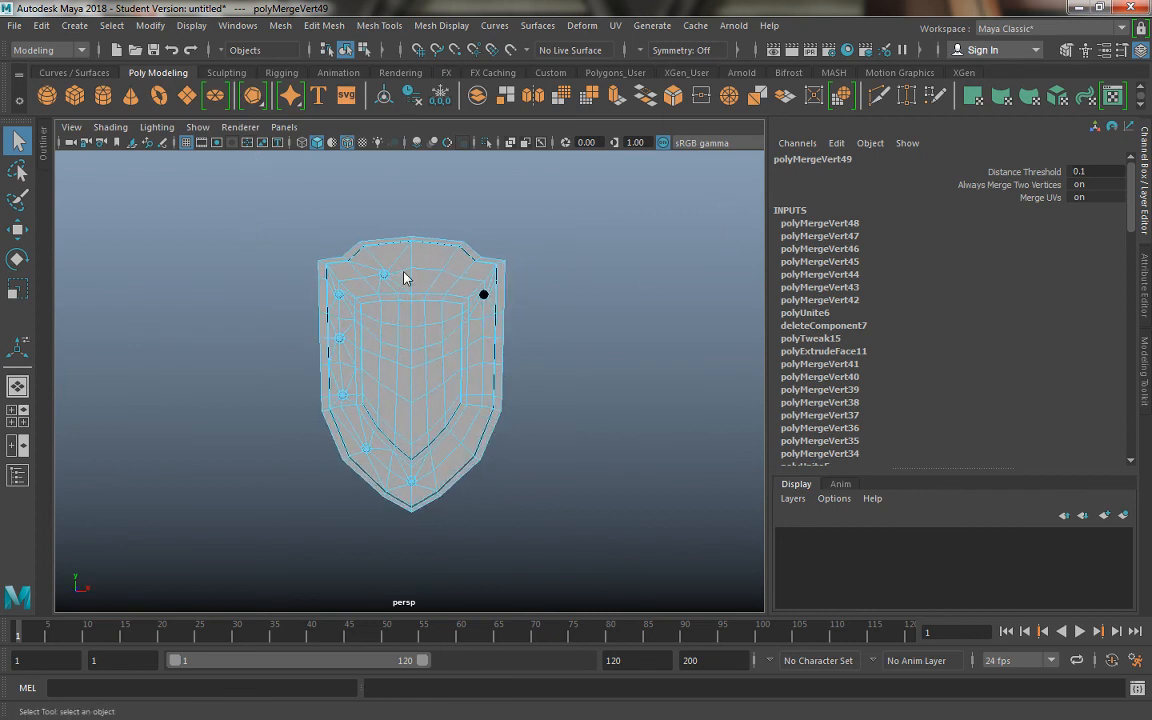
{"action": "right_click_drag", "start_coordinate": [392, 242], "coordinate": [452, 222]}
{"action": "mouse_move", "coordinate": [548, 285]}
{"action": "left_mouse_down", "text": "alt"}
{"action": "mouse_move", "coordinate": [480, 291]}
{"action": "mouse_move", "coordinate": [552, 293]}
{"action": "left_mouse_up", "text": "alt"}
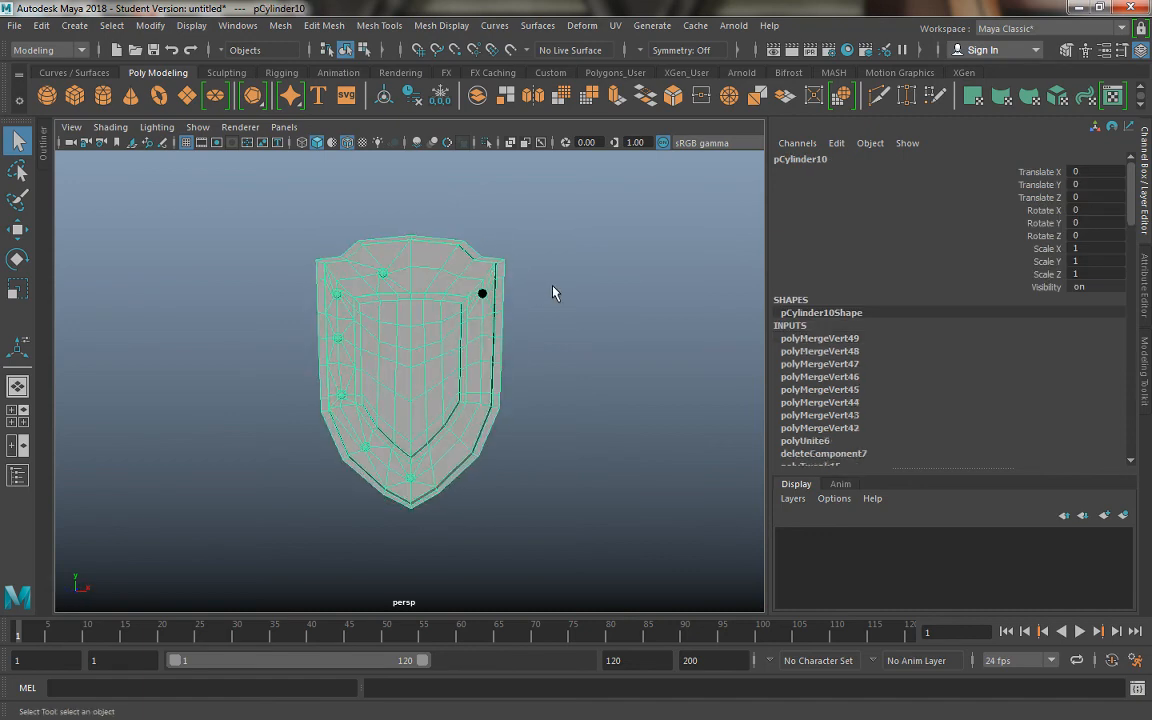